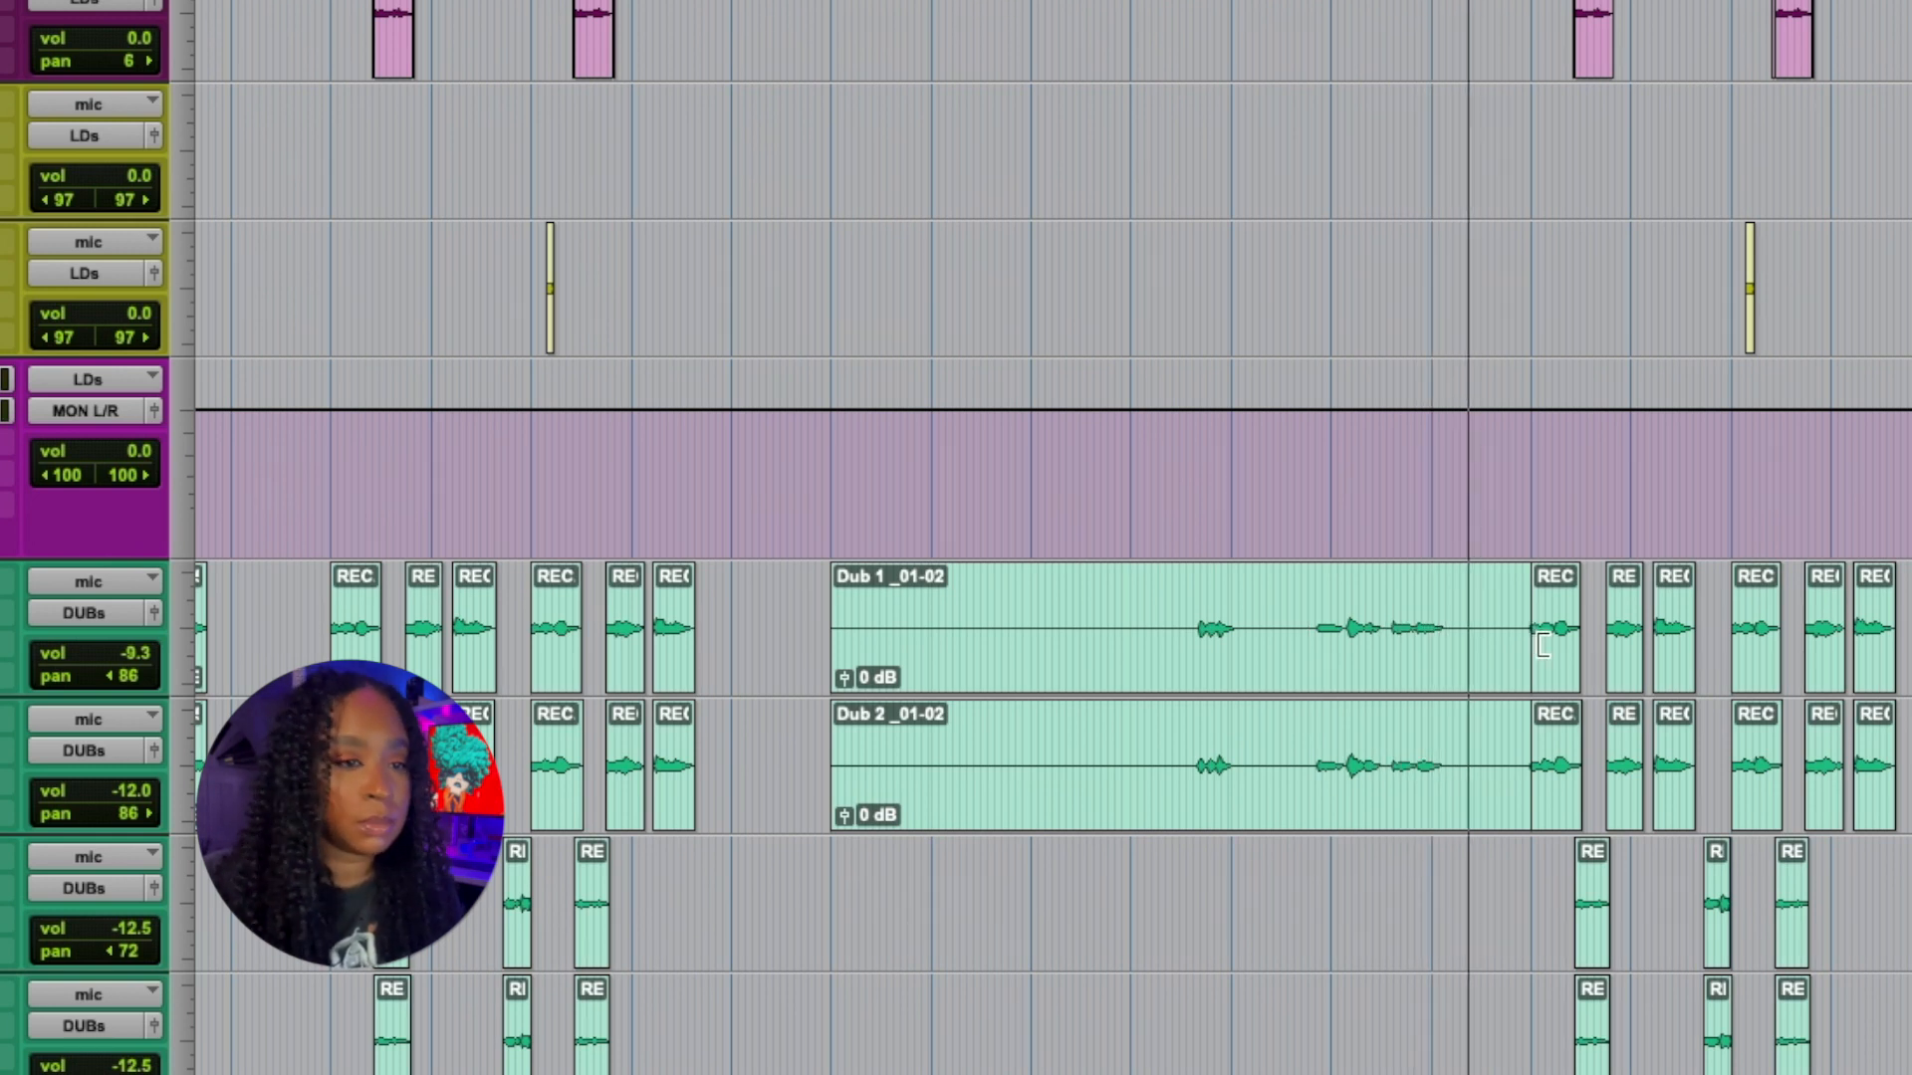
Play back the lead vocals around the Lead 2 clip in the vocal session.
{"action": "scroll", "coordinate": [1466, 645], "scroll_direction": "up", "scroll_amount": 1}
{"action": "scroll", "coordinate": [1466, 645], "scroll_direction": "up", "scroll_amount": 2}
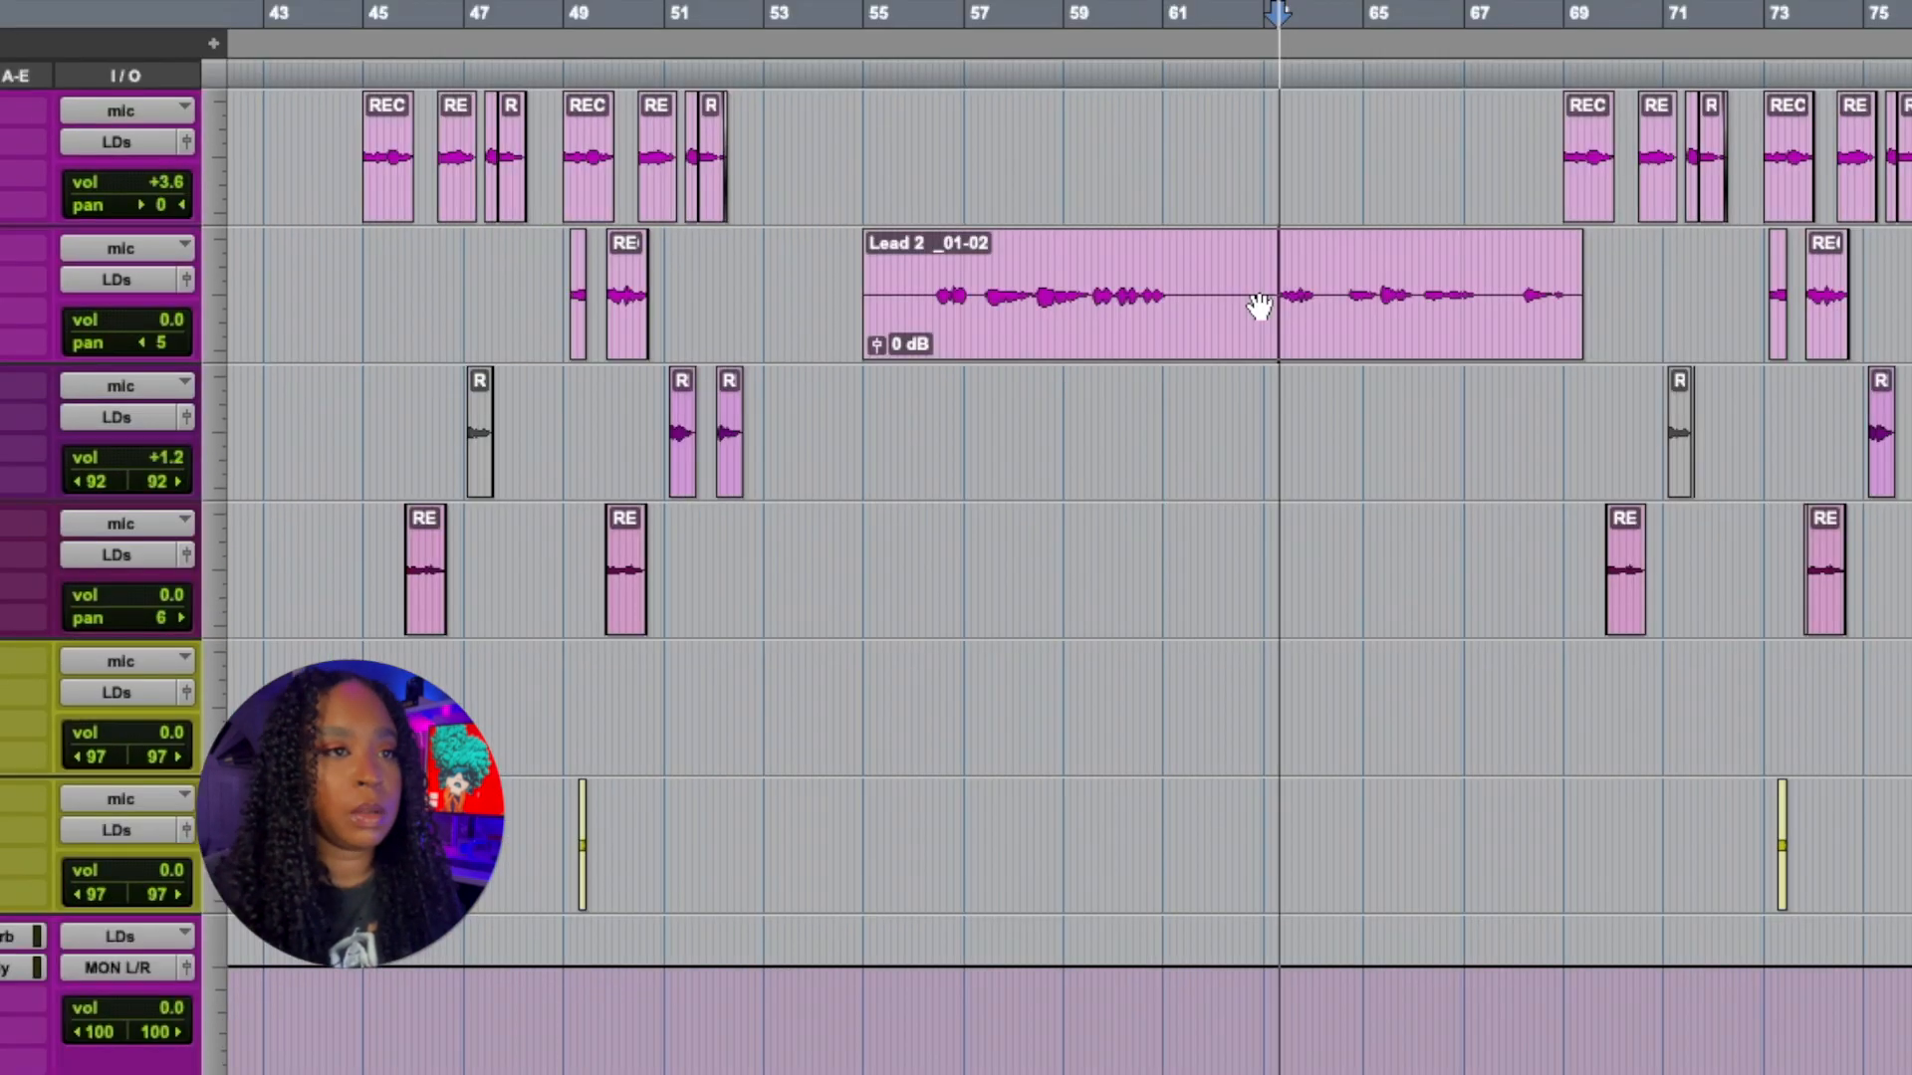
{"action": "key", "text": "space"}
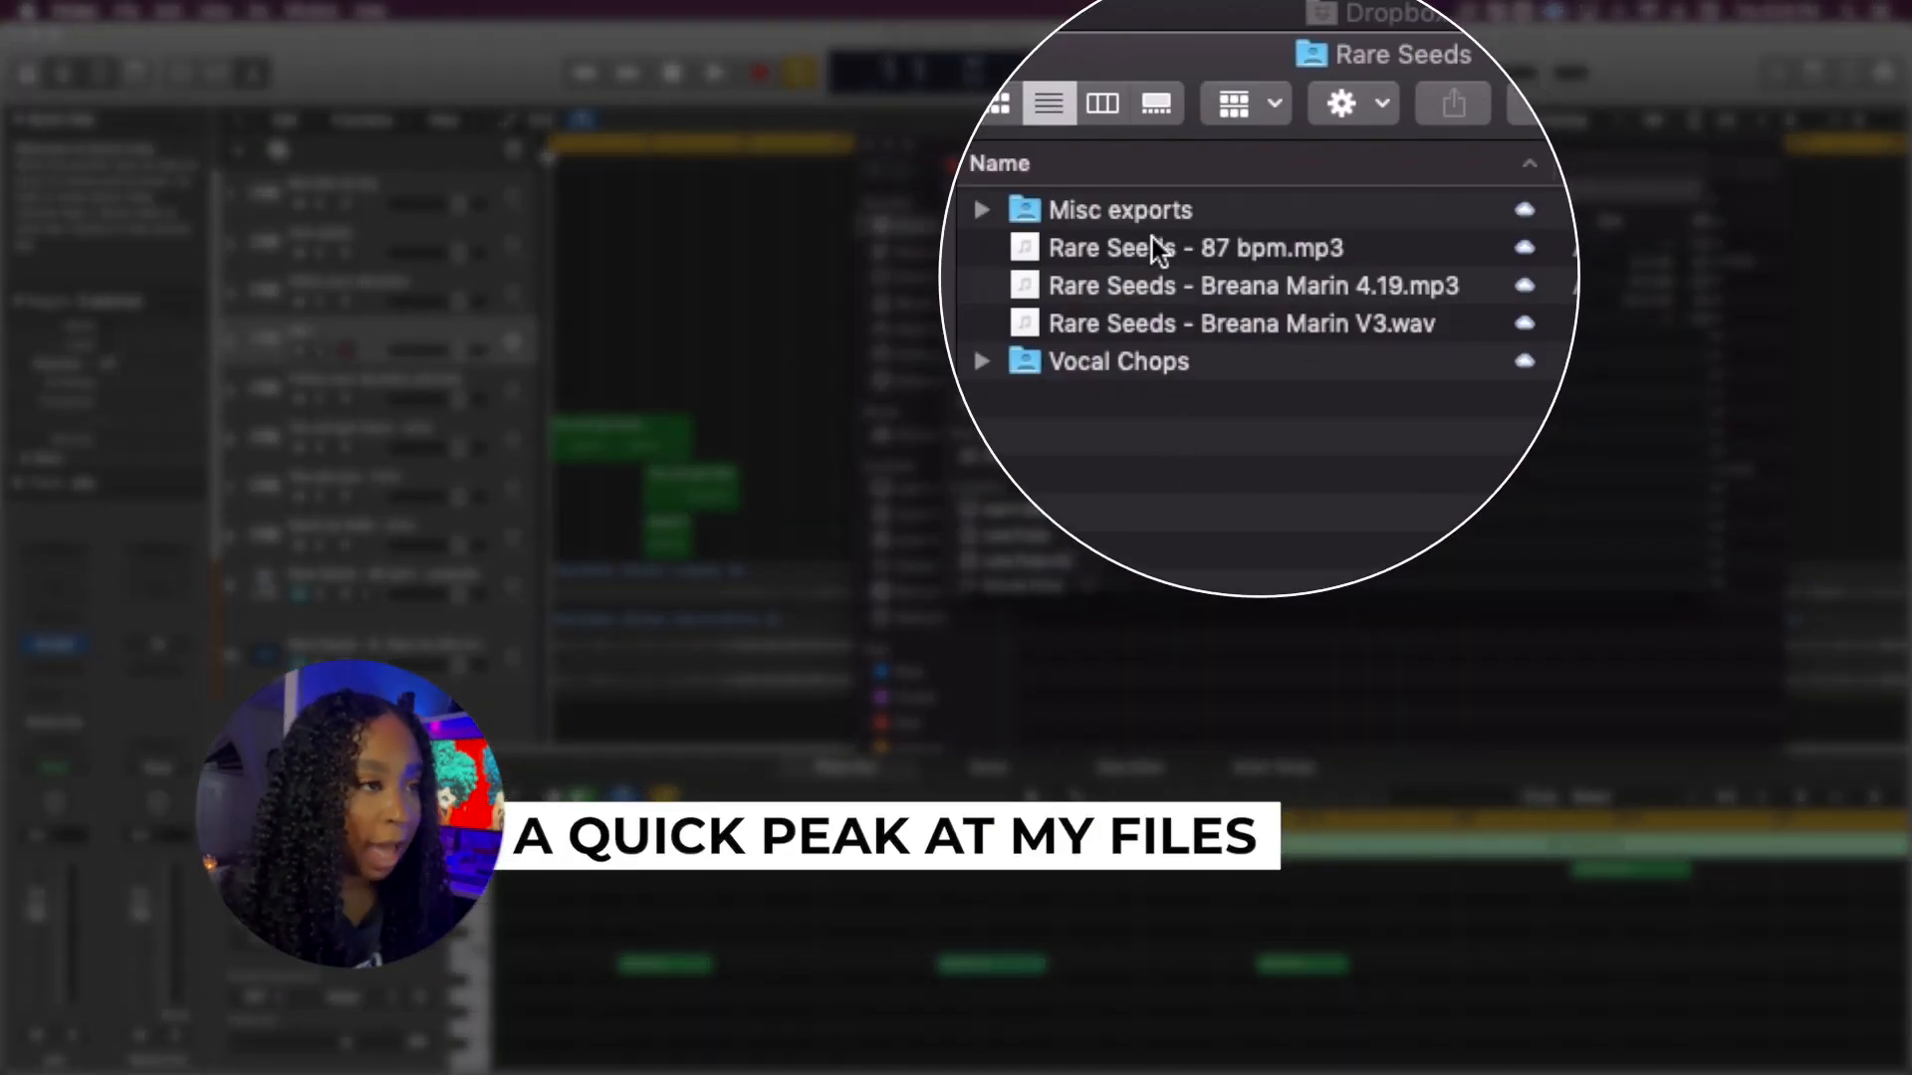
Switch to Finder and open the Vocal Chops folder inside the Rare Seeds folder.
{"action": "left_click", "coordinate": [1120, 362]}
{"action": "double_click", "coordinate": [1120, 363]}
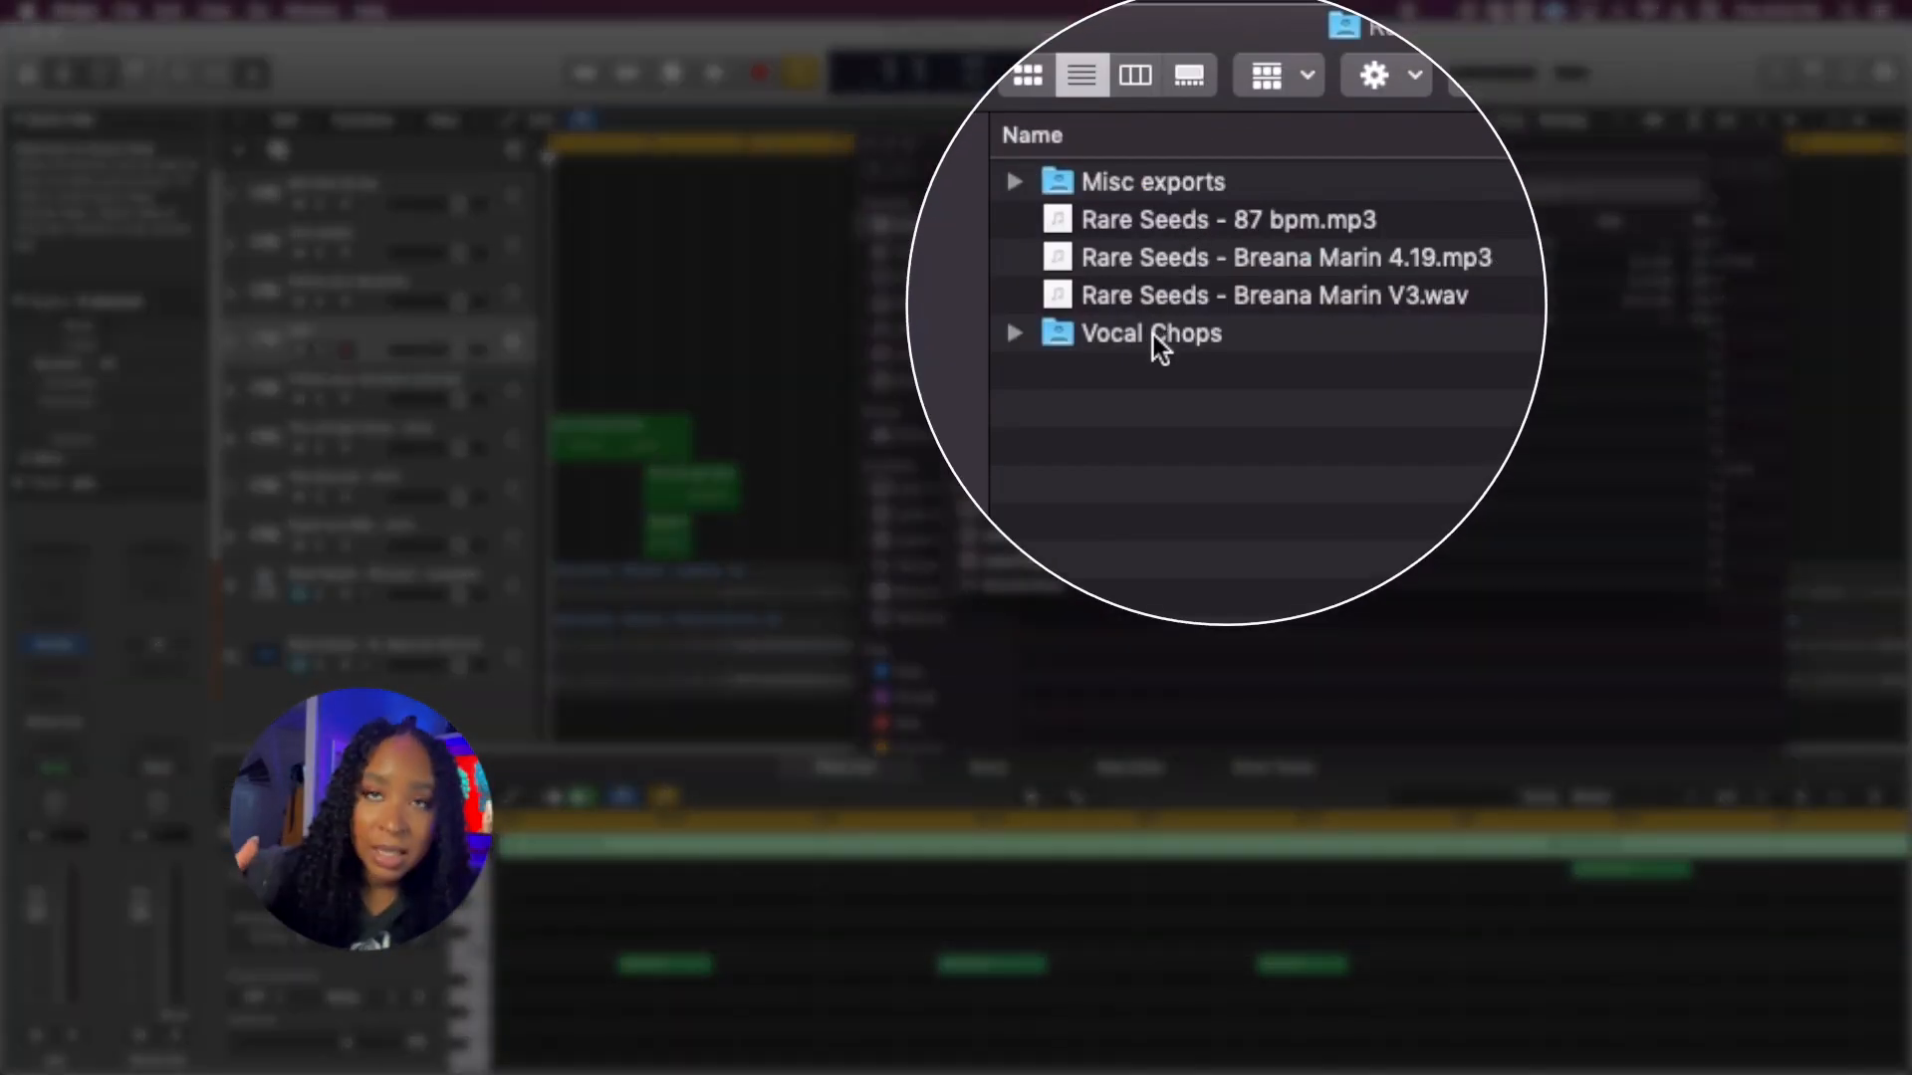
{"action": "left_click", "coordinate": [1153, 334]}
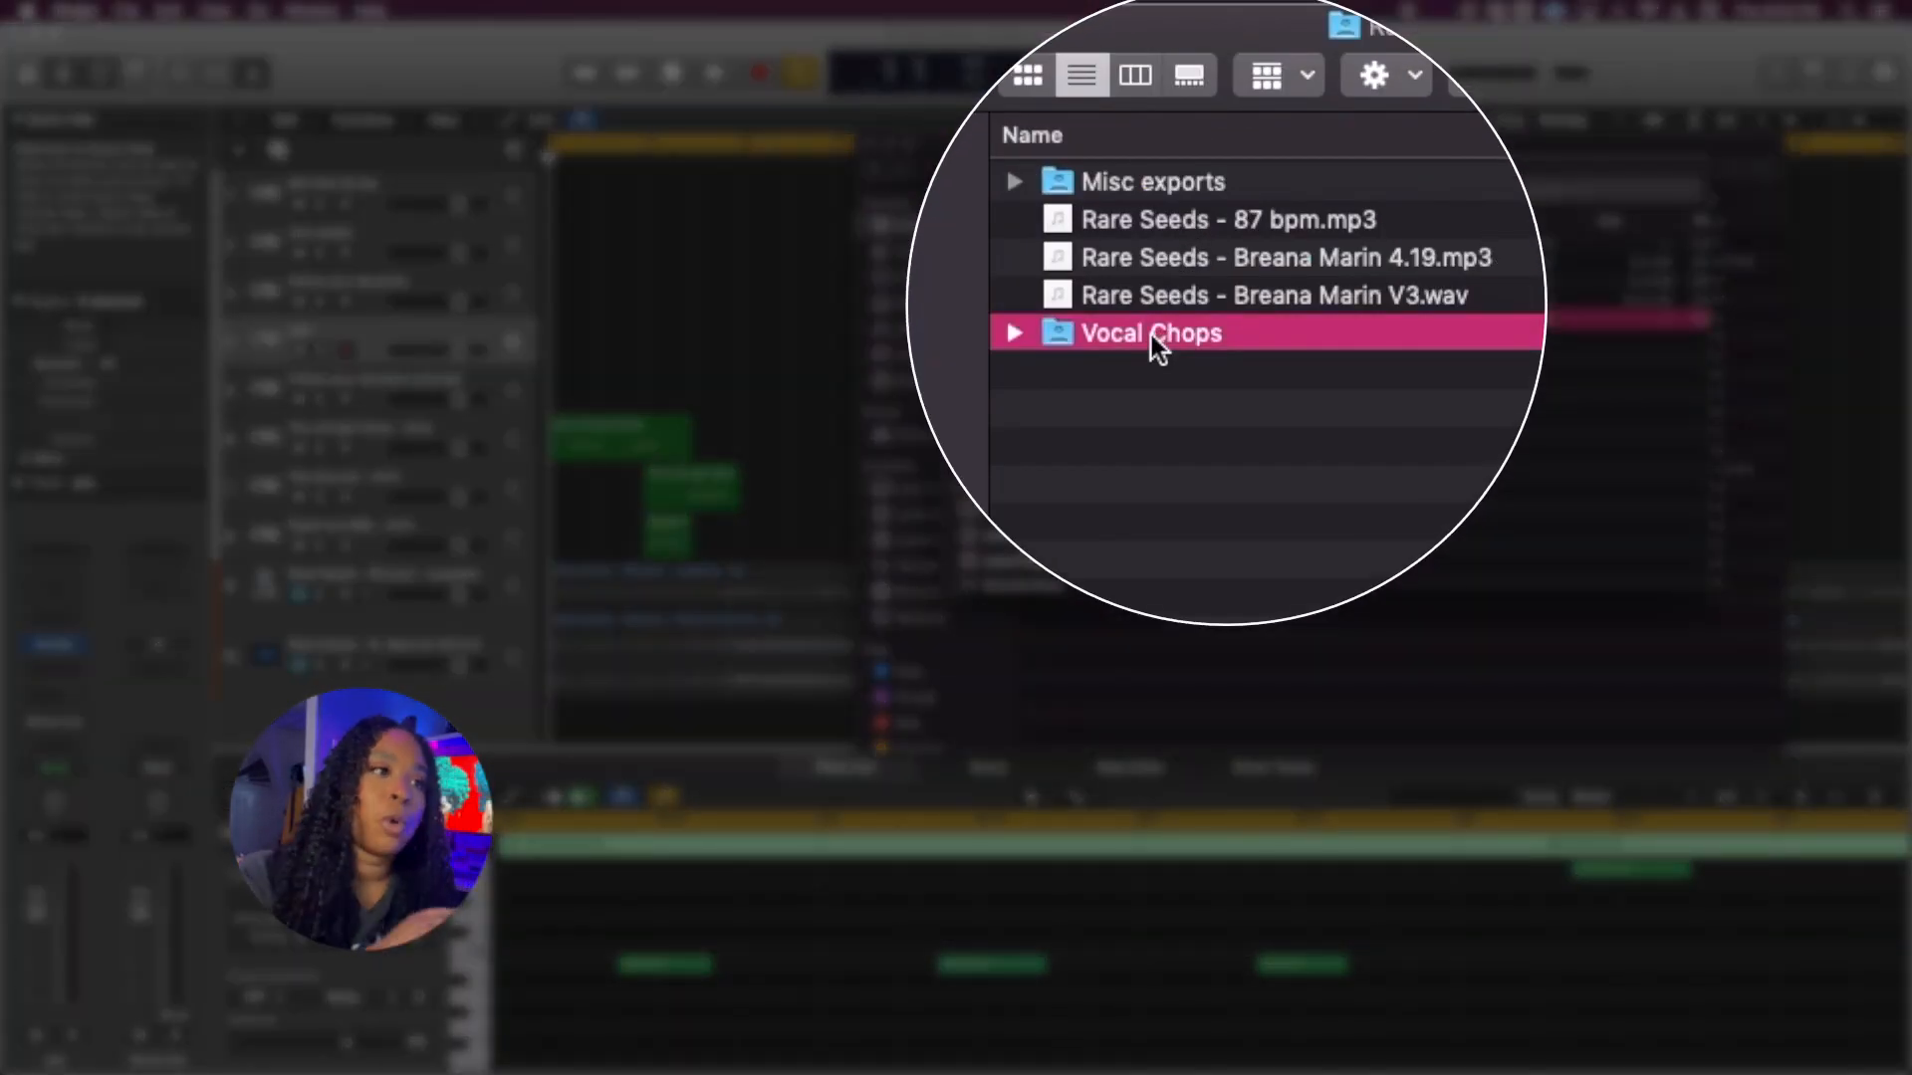
{"action": "double_click", "coordinate": [1152, 335]}
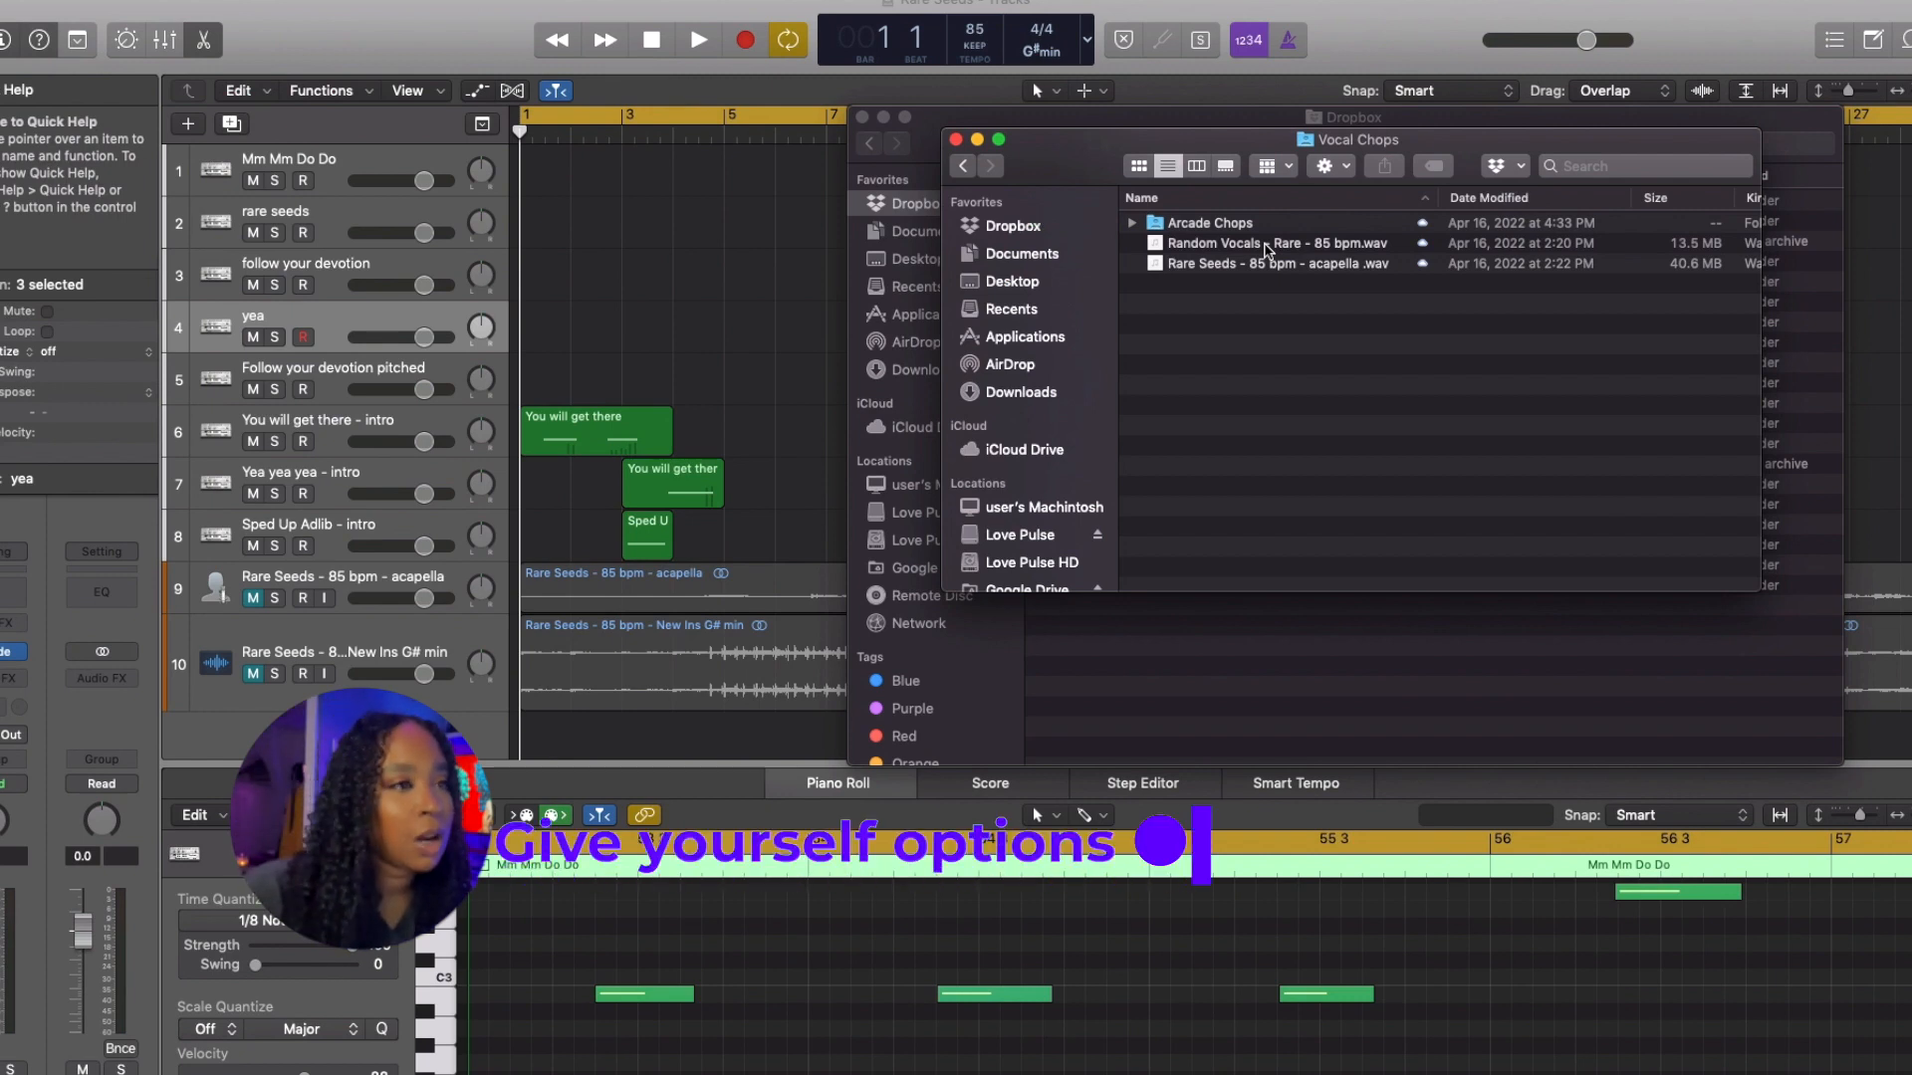
Preview the audio file Random Vocals - Rare - 85 bpm.wav, listening at several points in the clip.
{"action": "left_click", "coordinate": [1267, 245]}
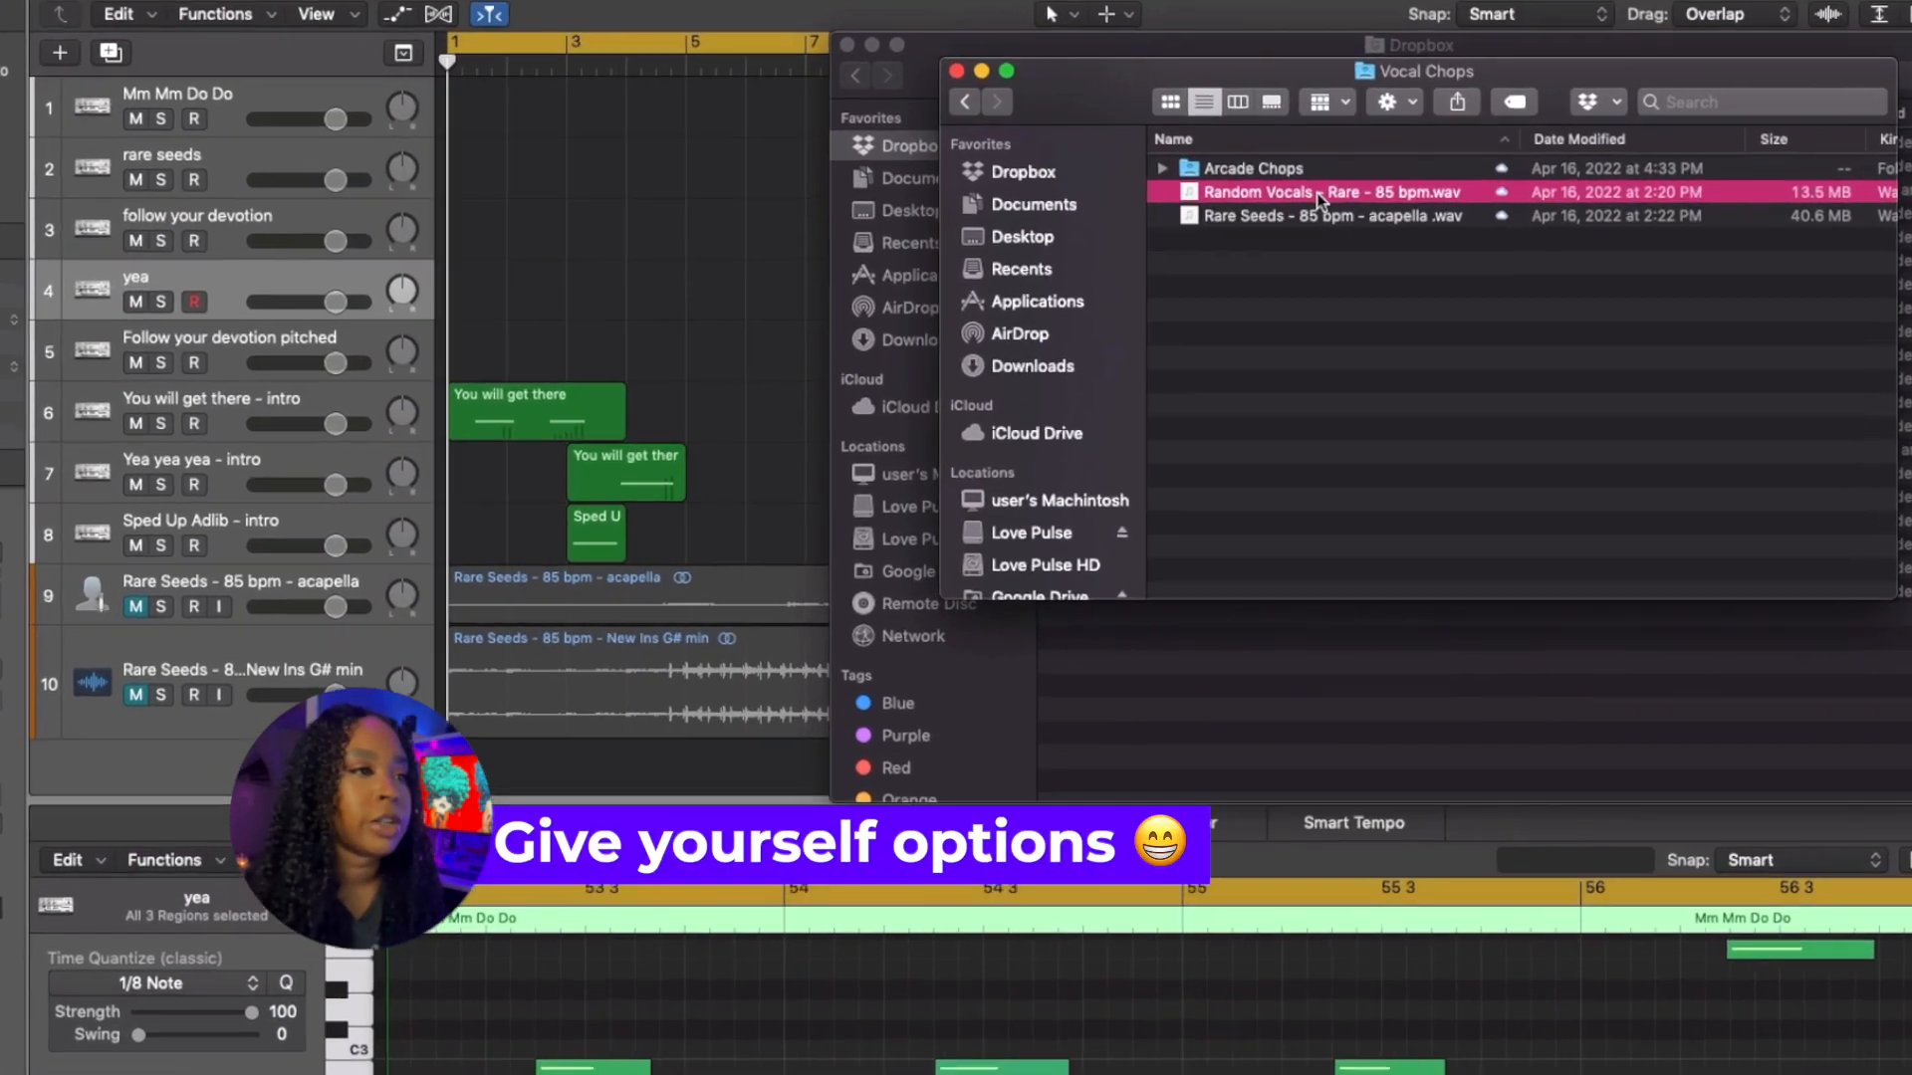
{"action": "key", "text": "space"}
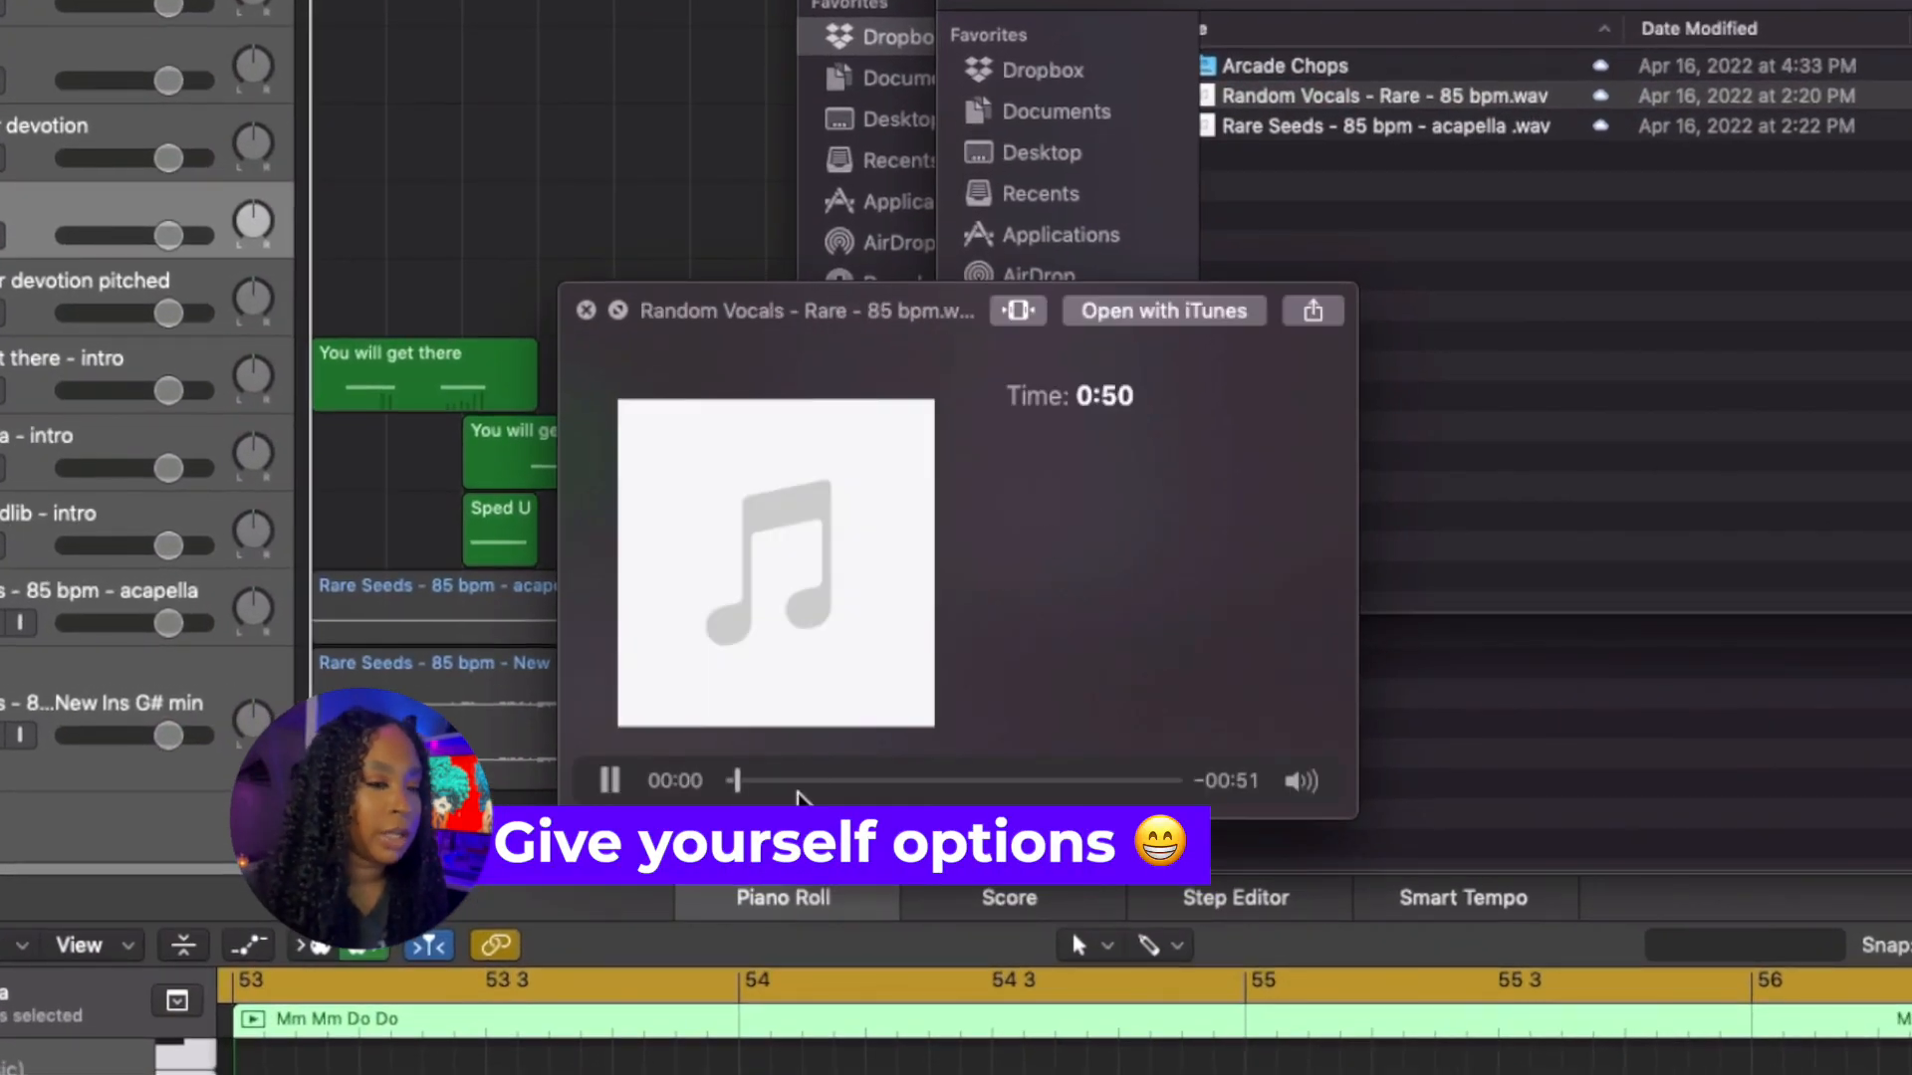
{"action": "left_click", "coordinate": [794, 781]}
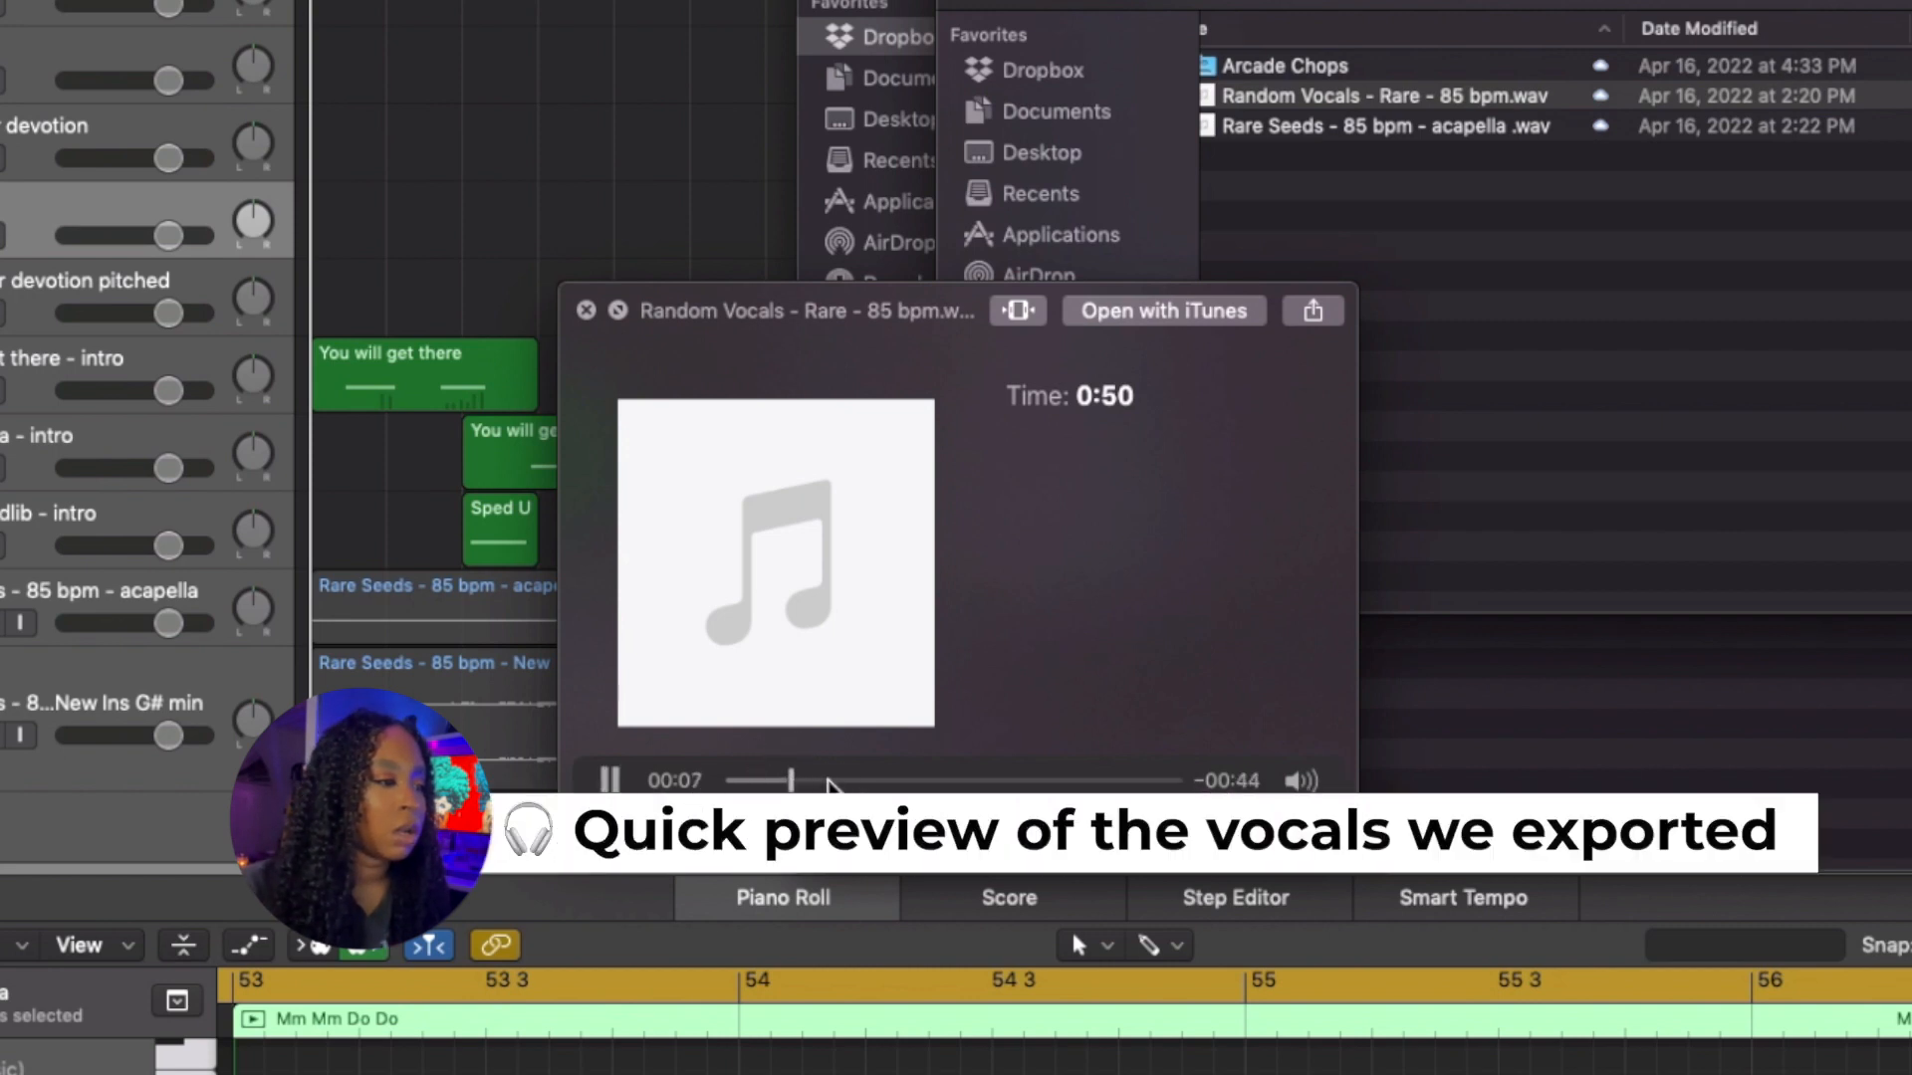
{"action": "left_click", "coordinate": [855, 781]}
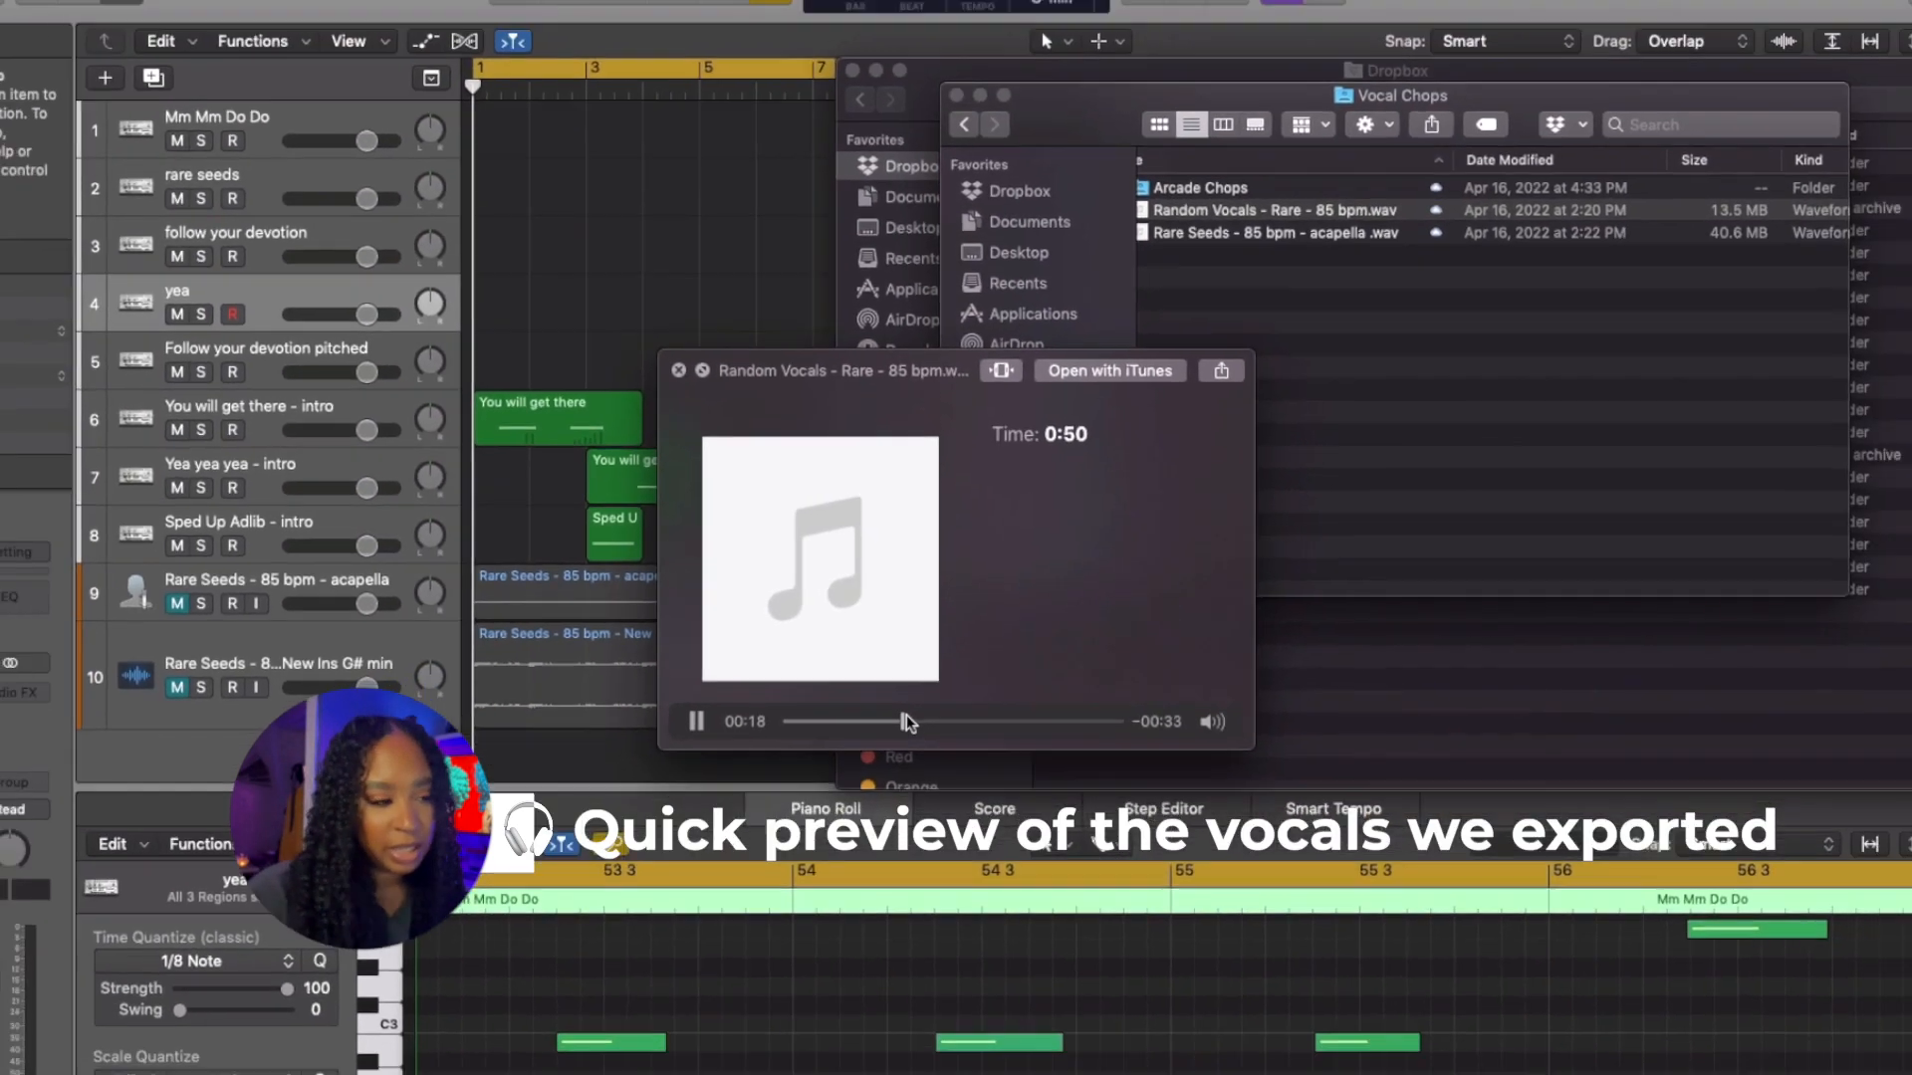
{"action": "key", "text": "space"}
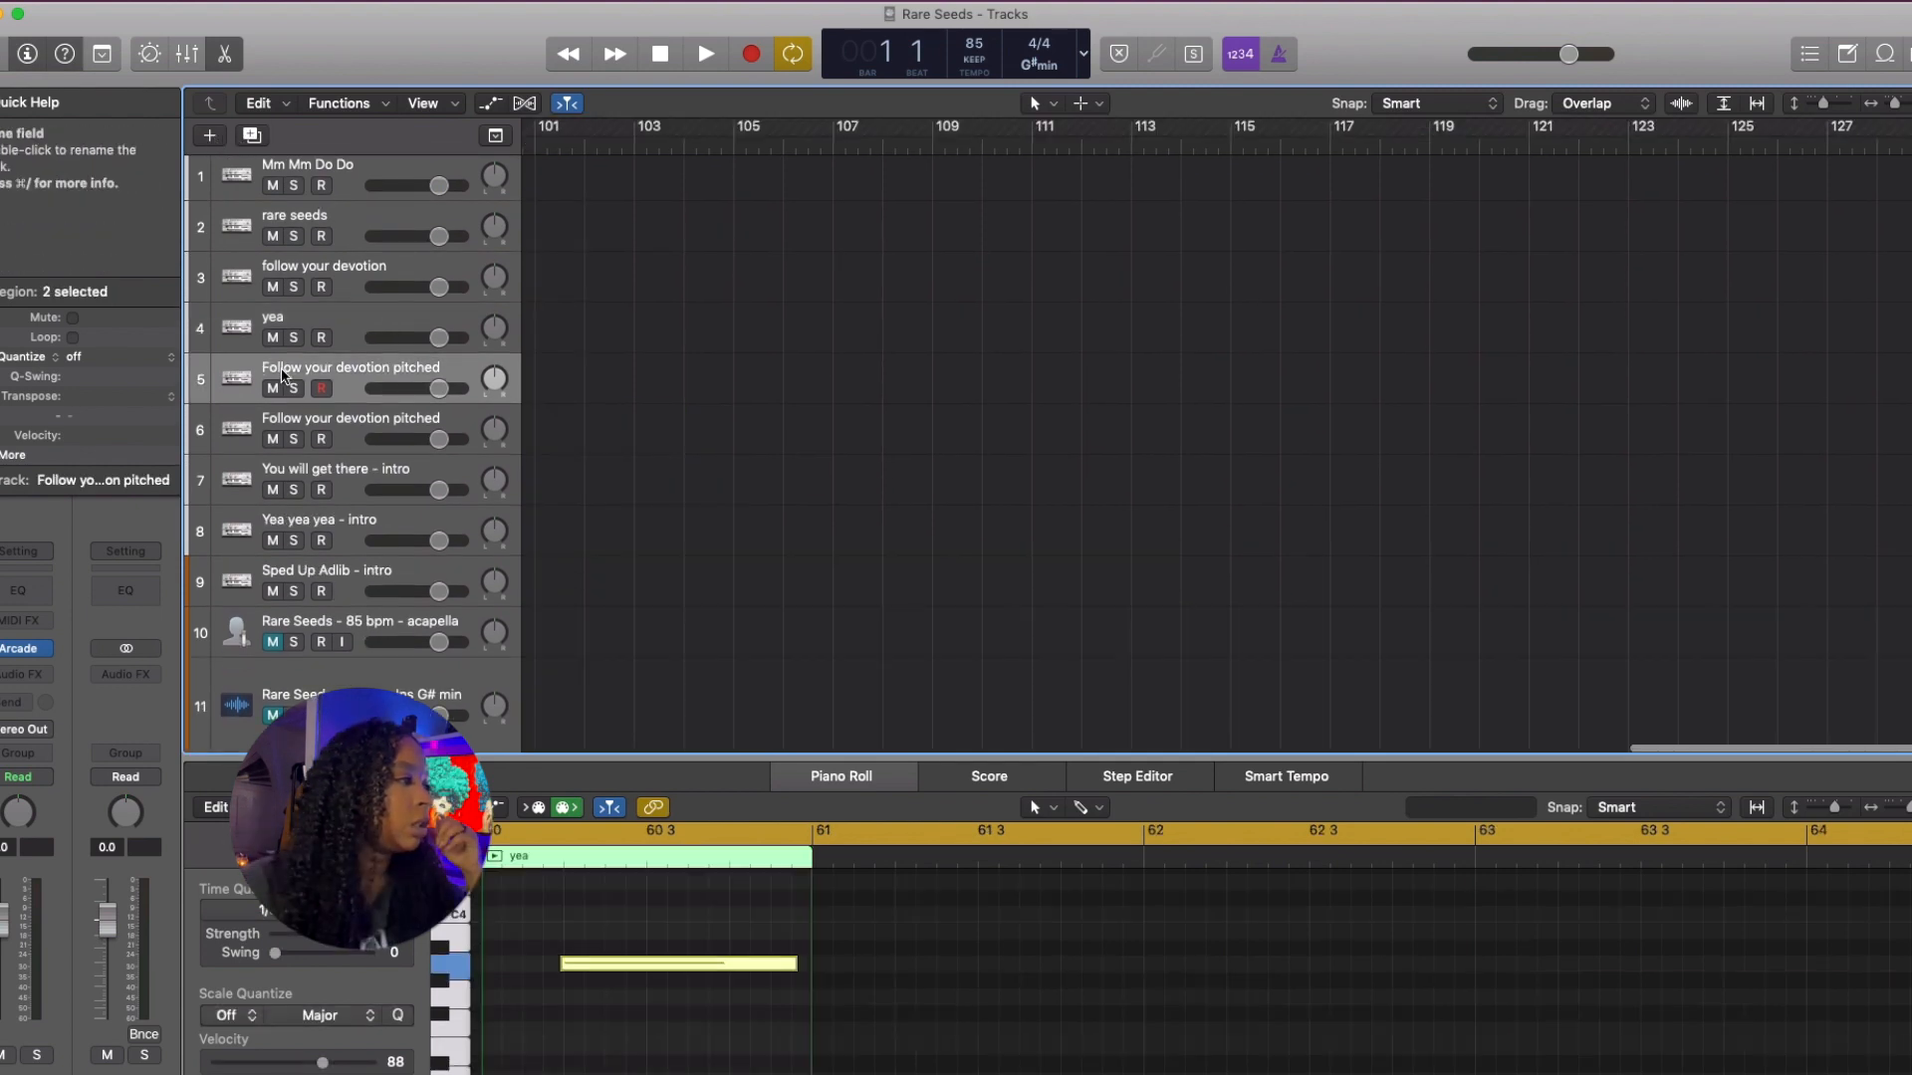
Move the Follow your devotion pitched track from row 5 to the head of the track list and rename it New Onnnne.
{"action": "left_click_drag", "start_coordinate": [288, 380], "coordinate": [288, 180]}
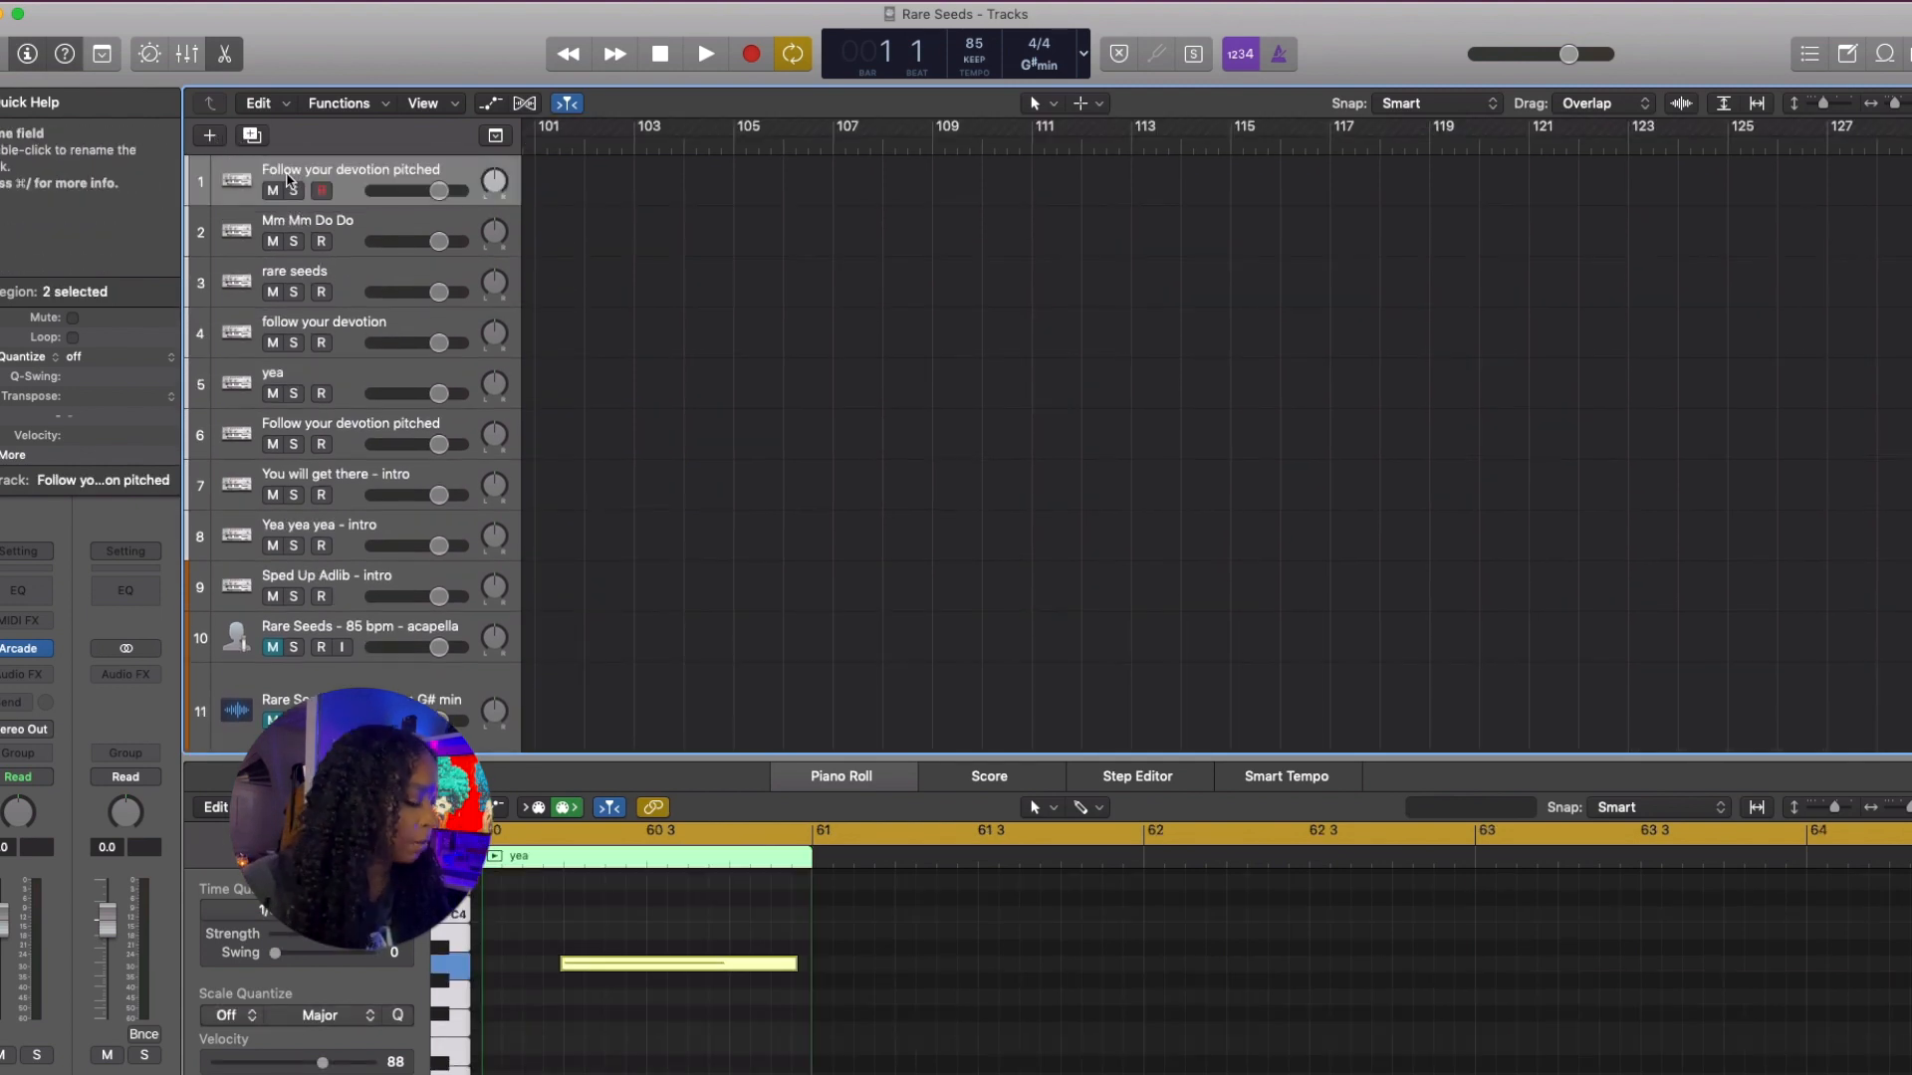
{"action": "double_click", "coordinate": [290, 176]}
{"action": "type", "text": "New Onnnne"}
{"action": "key", "text": "Return"}
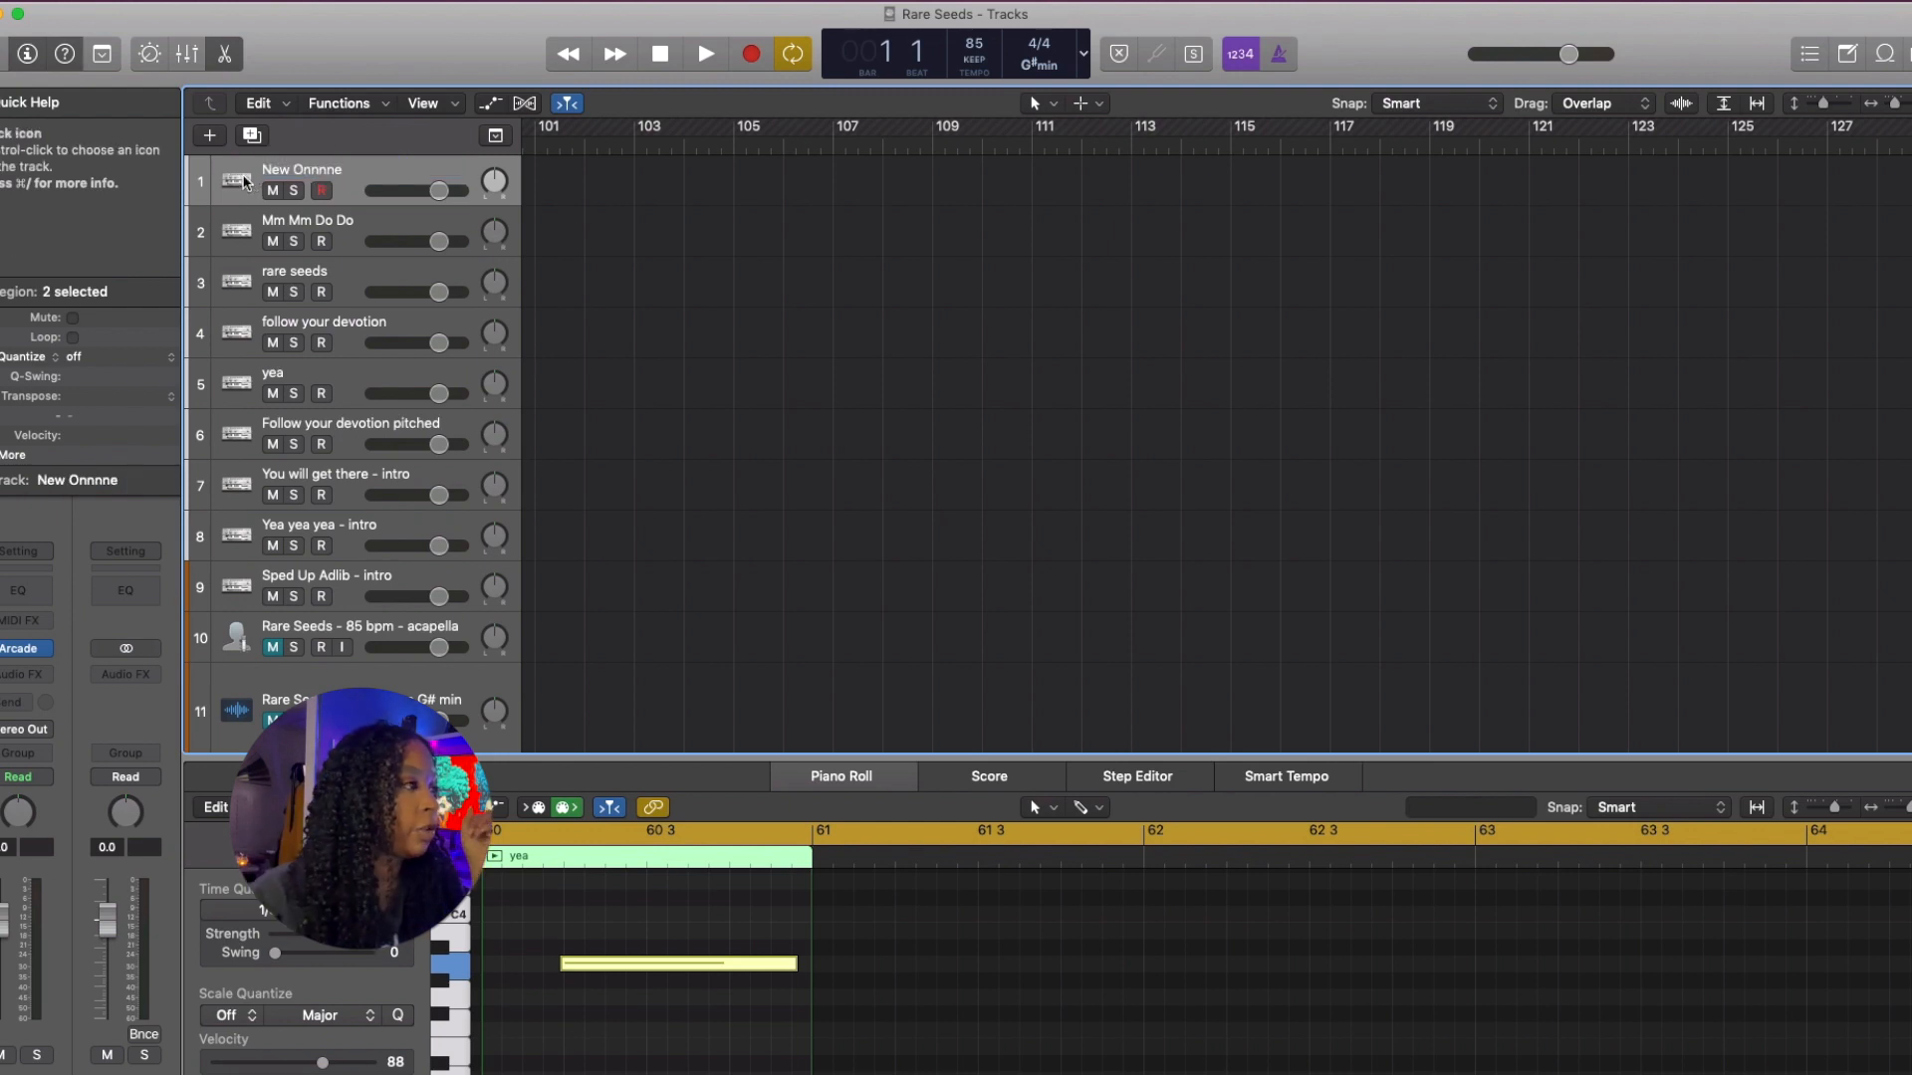
Change the New Onnnne track's icon to the red accordion from the Keyboards category.
{"action": "right_click", "coordinate": [239, 183]}
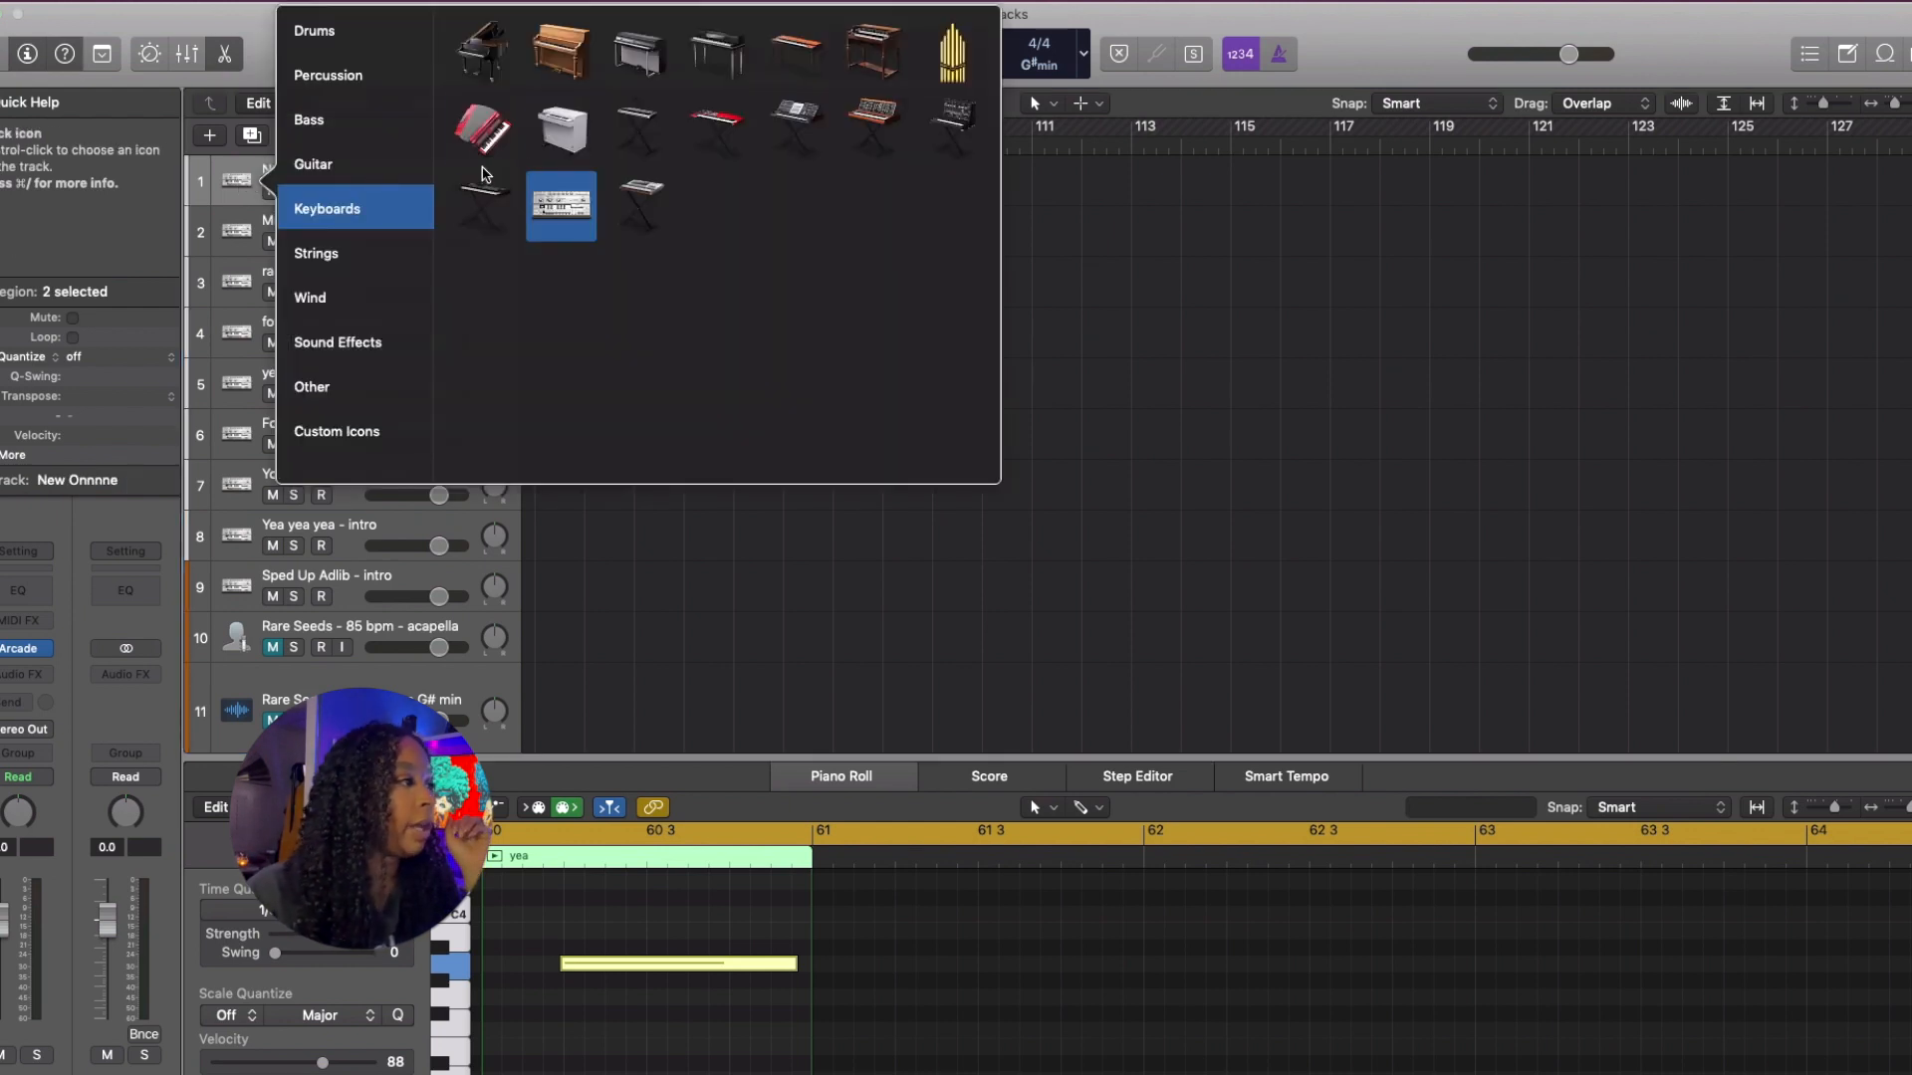
{"action": "left_click", "coordinate": [482, 127]}
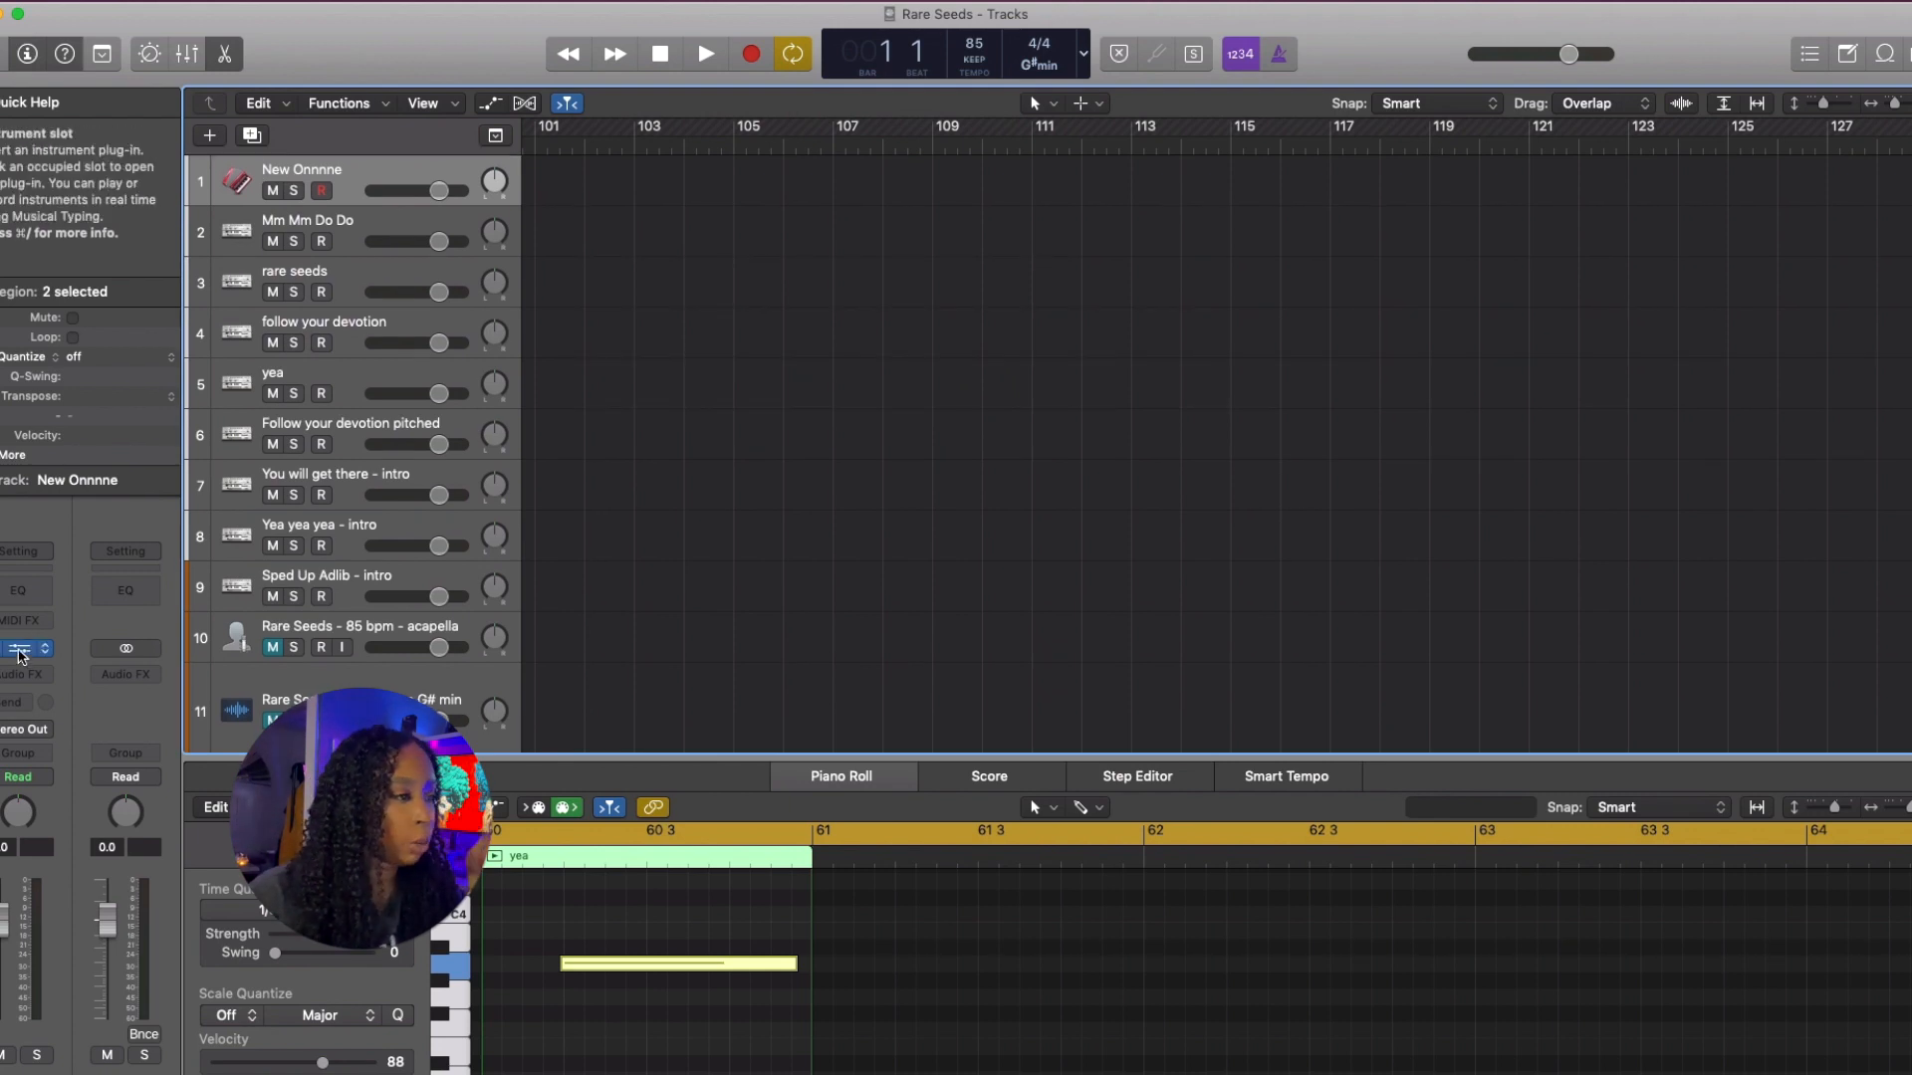
Open the track's Arcade instrument and browse the uploaded samples under Your Stuff.
{"action": "left_click", "coordinate": [18, 651]}
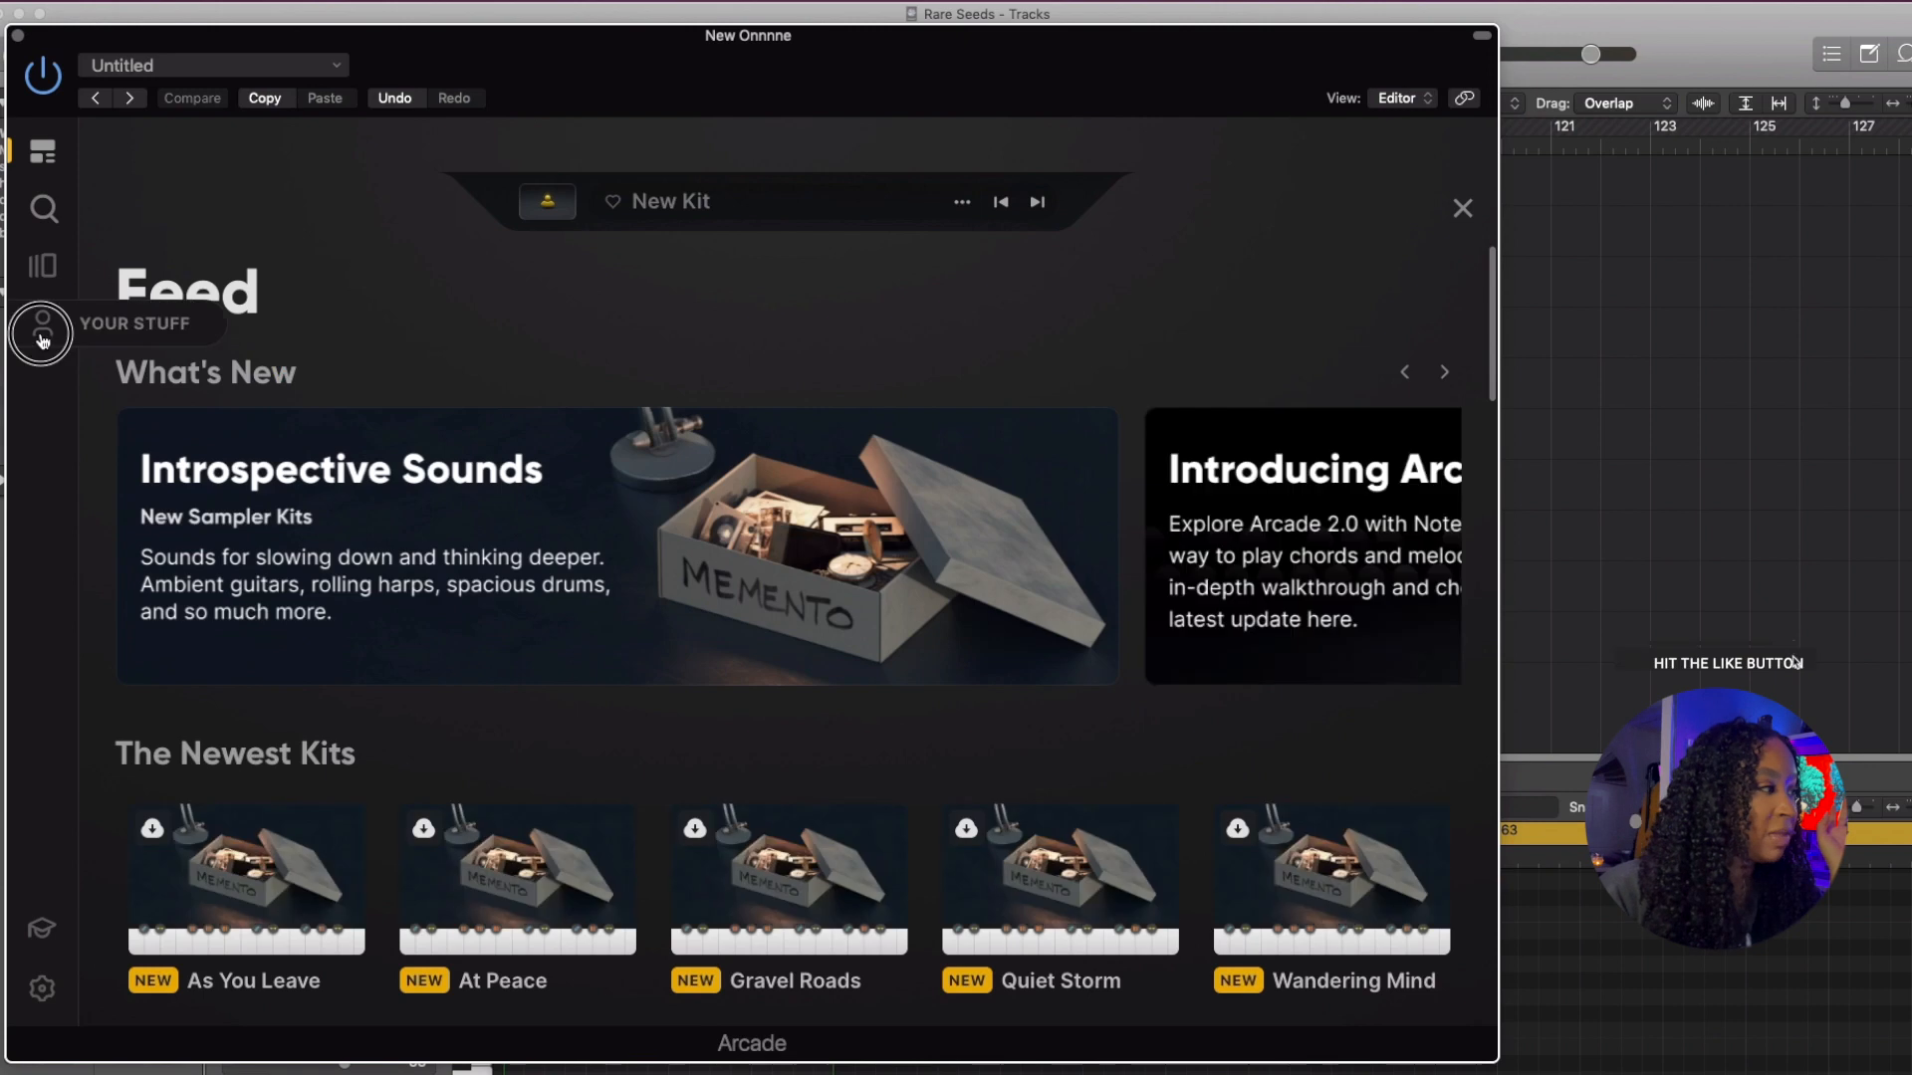
{"action": "left_click", "coordinate": [42, 326]}
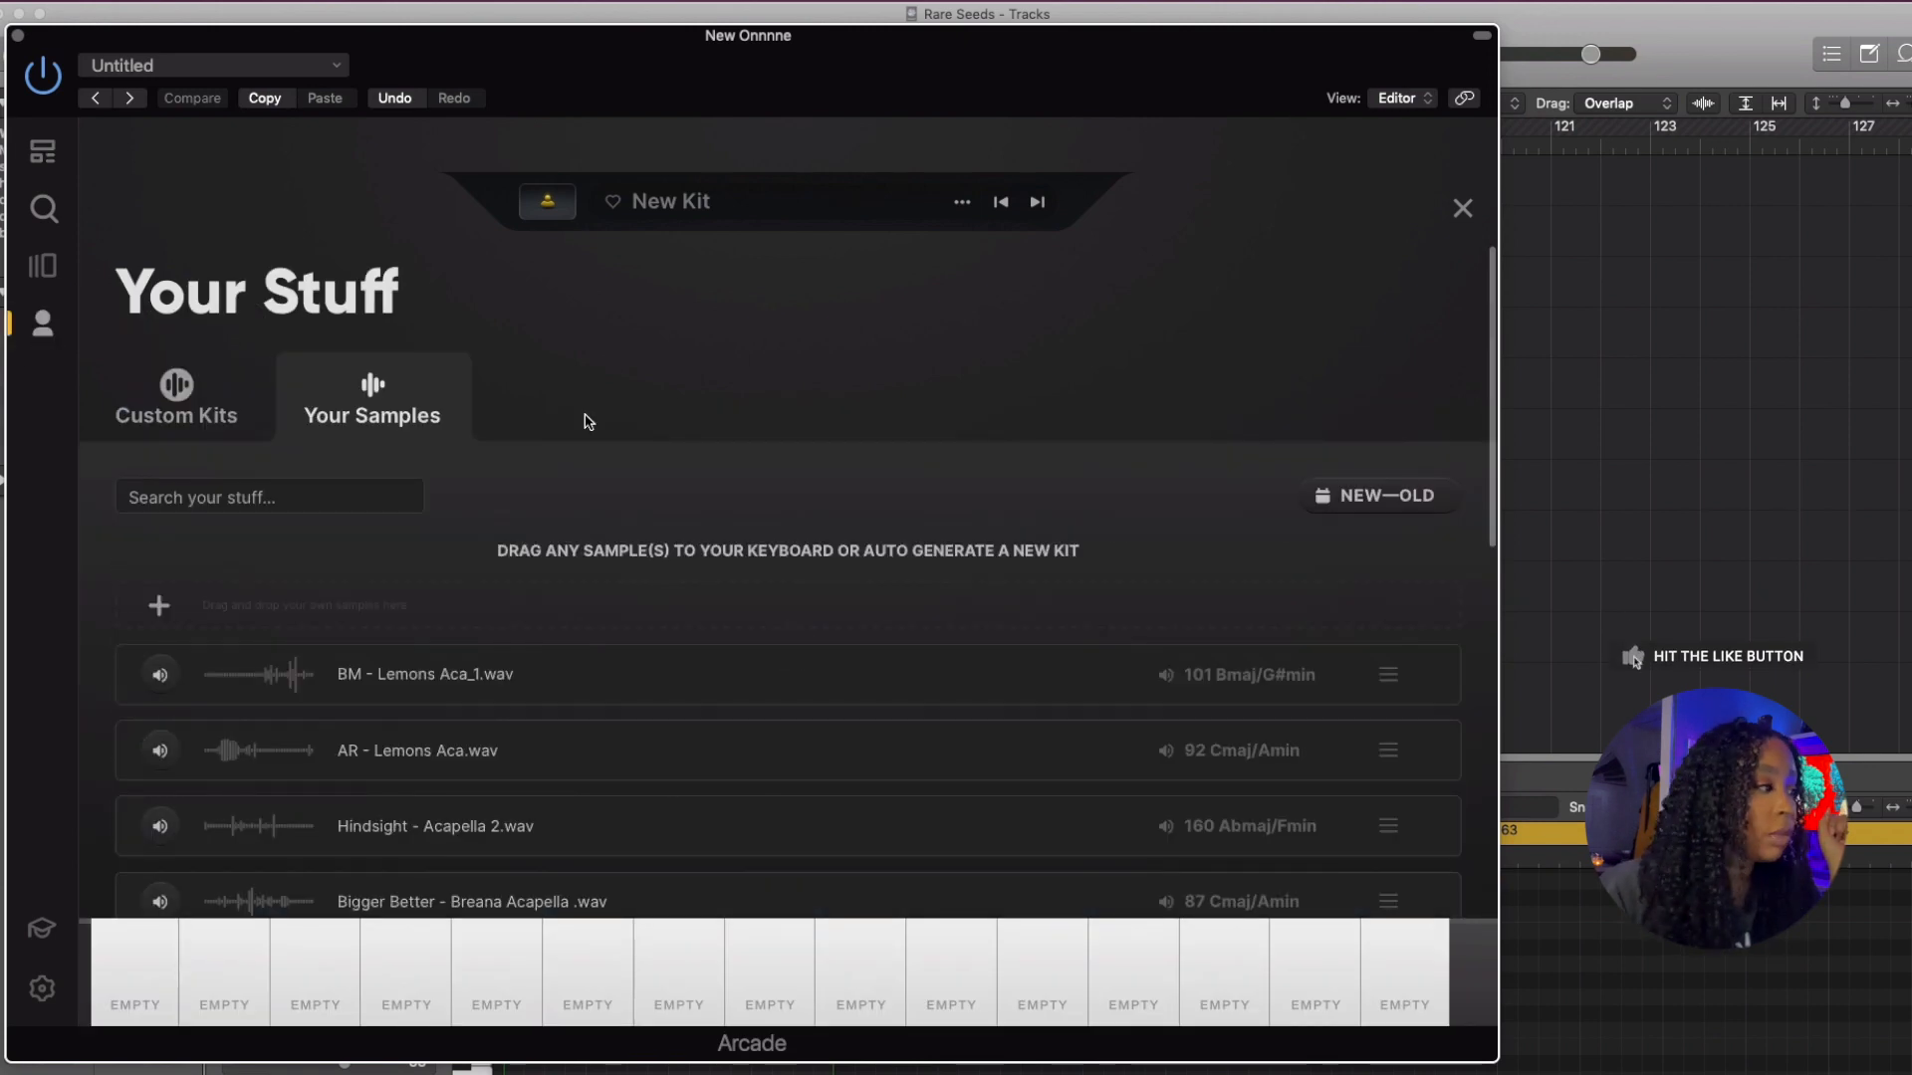
{"action": "scroll", "coordinate": [587, 422], "scroll_direction": "down", "scroll_amount": 5}
{"action": "scroll", "coordinate": [587, 423], "scroll_direction": "up", "scroll_amount": 5}
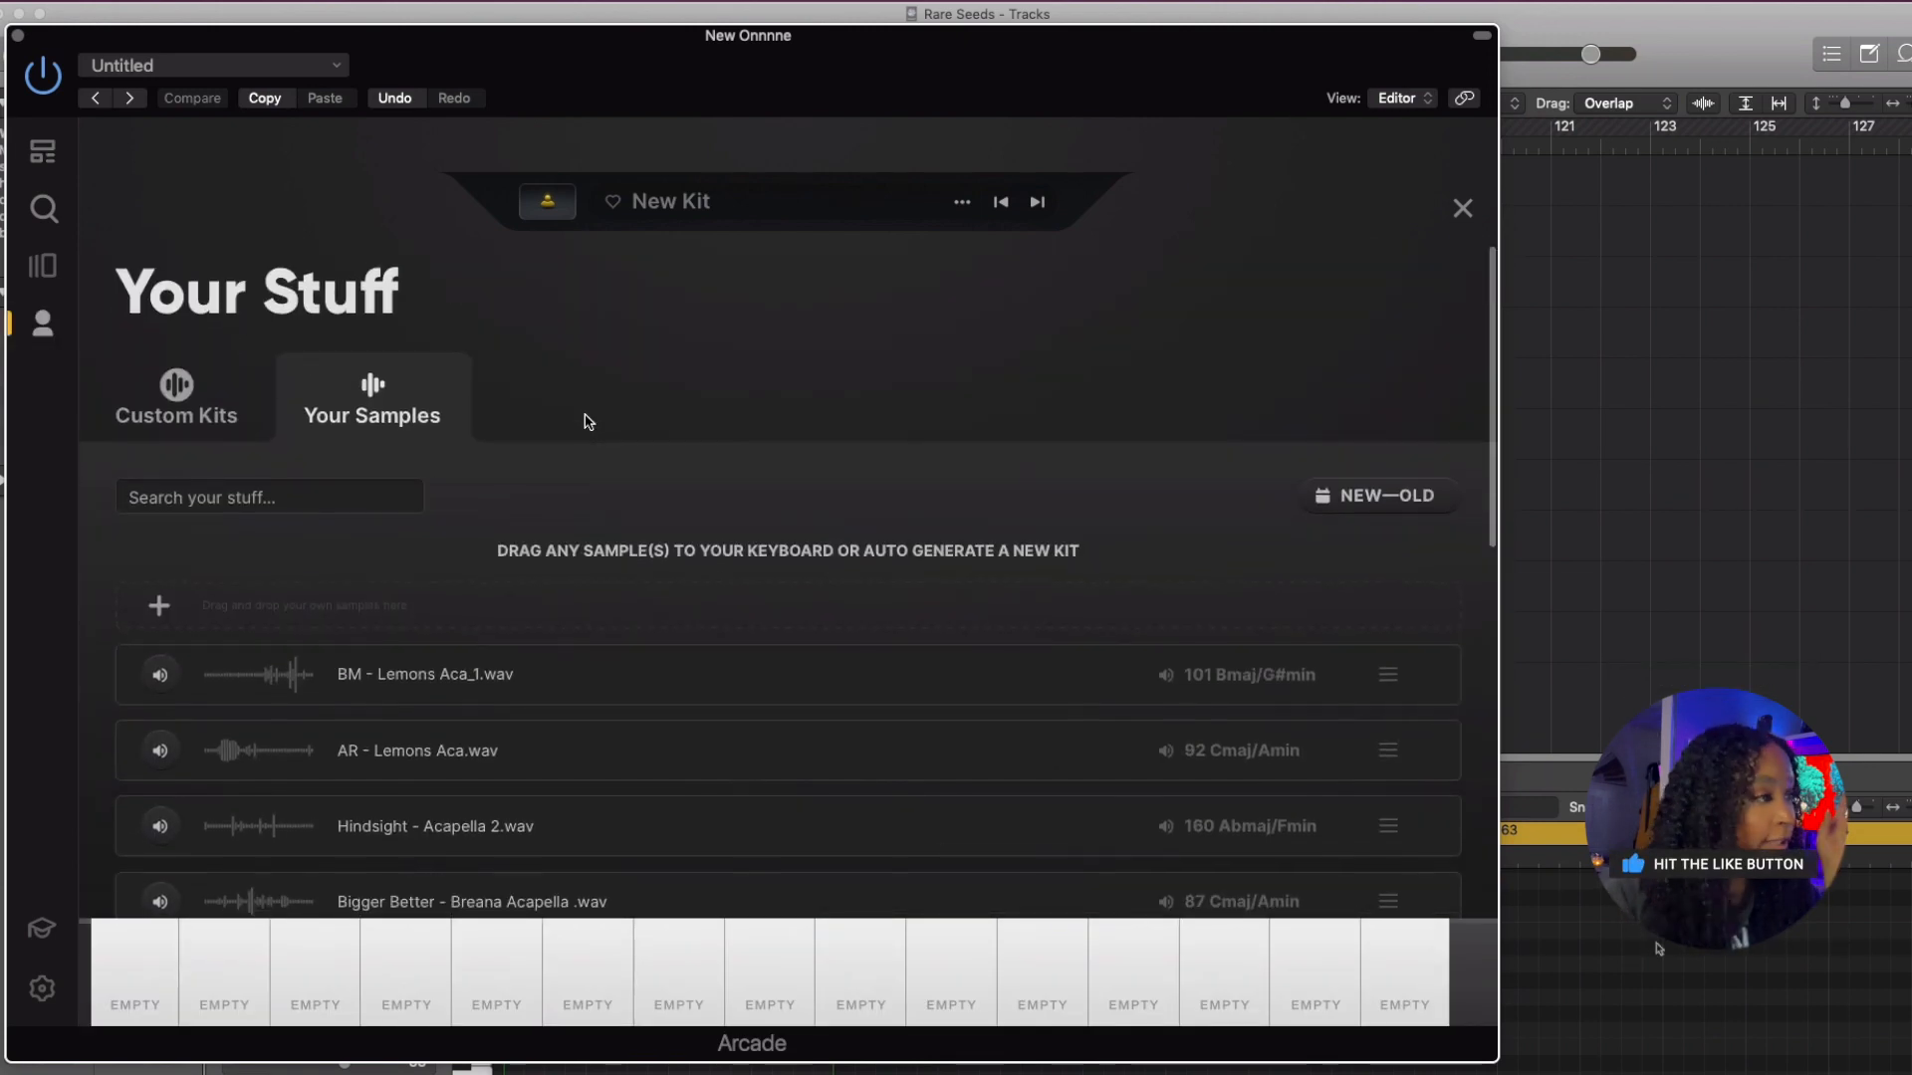
{"action": "scroll", "coordinate": [587, 423], "scroll_direction": "down", "scroll_amount": 5}
{"action": "scroll", "coordinate": [598, 426], "scroll_direction": "up", "scroll_amount": 5}
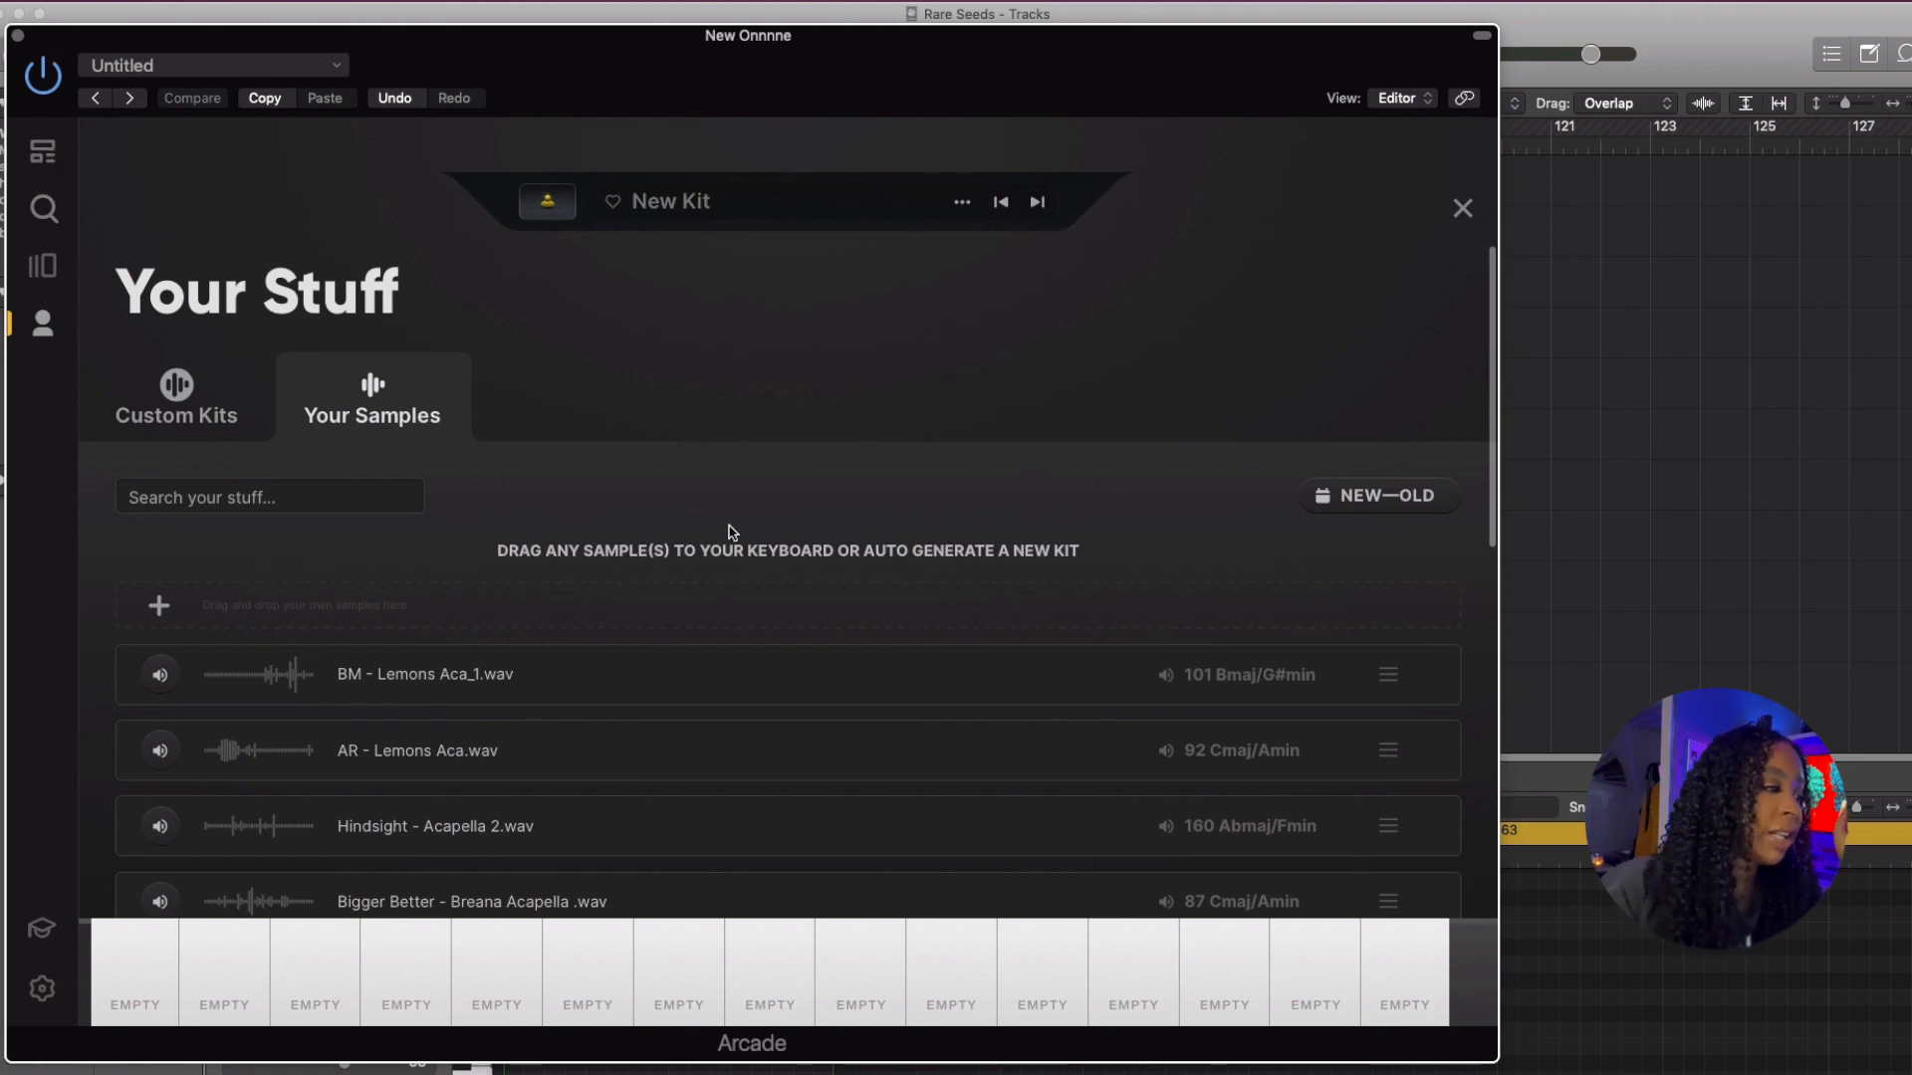
Generate a kit from the sample Random Vocals - Rare - 85 bpm.wav and choose Chopped sample slicing.
{"action": "scroll", "coordinate": [726, 538], "scroll_direction": "down", "scroll_amount": 4}
{"action": "scroll", "coordinate": [546, 654], "scroll_direction": "down", "scroll_amount": 1}
{"action": "scroll", "coordinate": [546, 657], "scroll_direction": "down", "scroll_amount": 3}
{"action": "scroll", "coordinate": [547, 654], "scroll_direction": "up", "scroll_amount": 7}
{"action": "scroll", "coordinate": [546, 654], "scroll_direction": "down", "scroll_amount": 3}
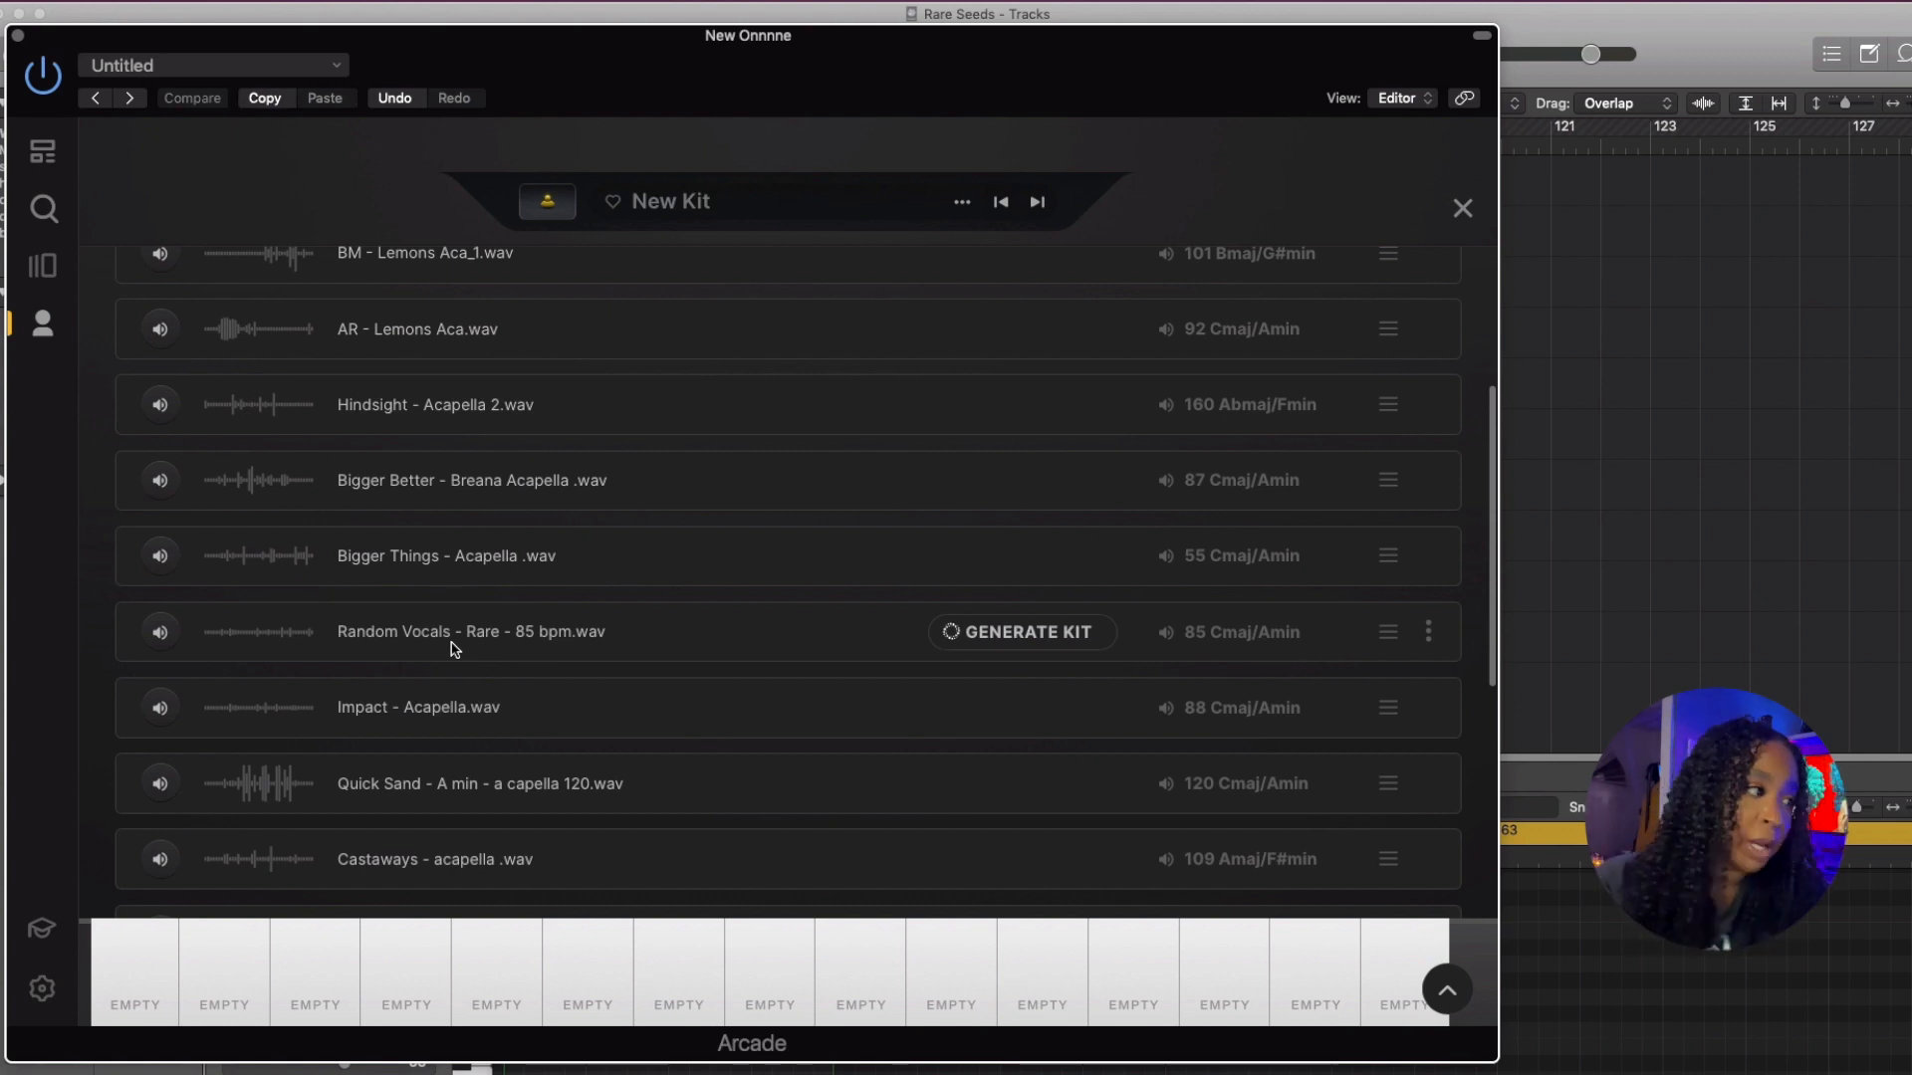
{"action": "left_click", "coordinate": [992, 633]}
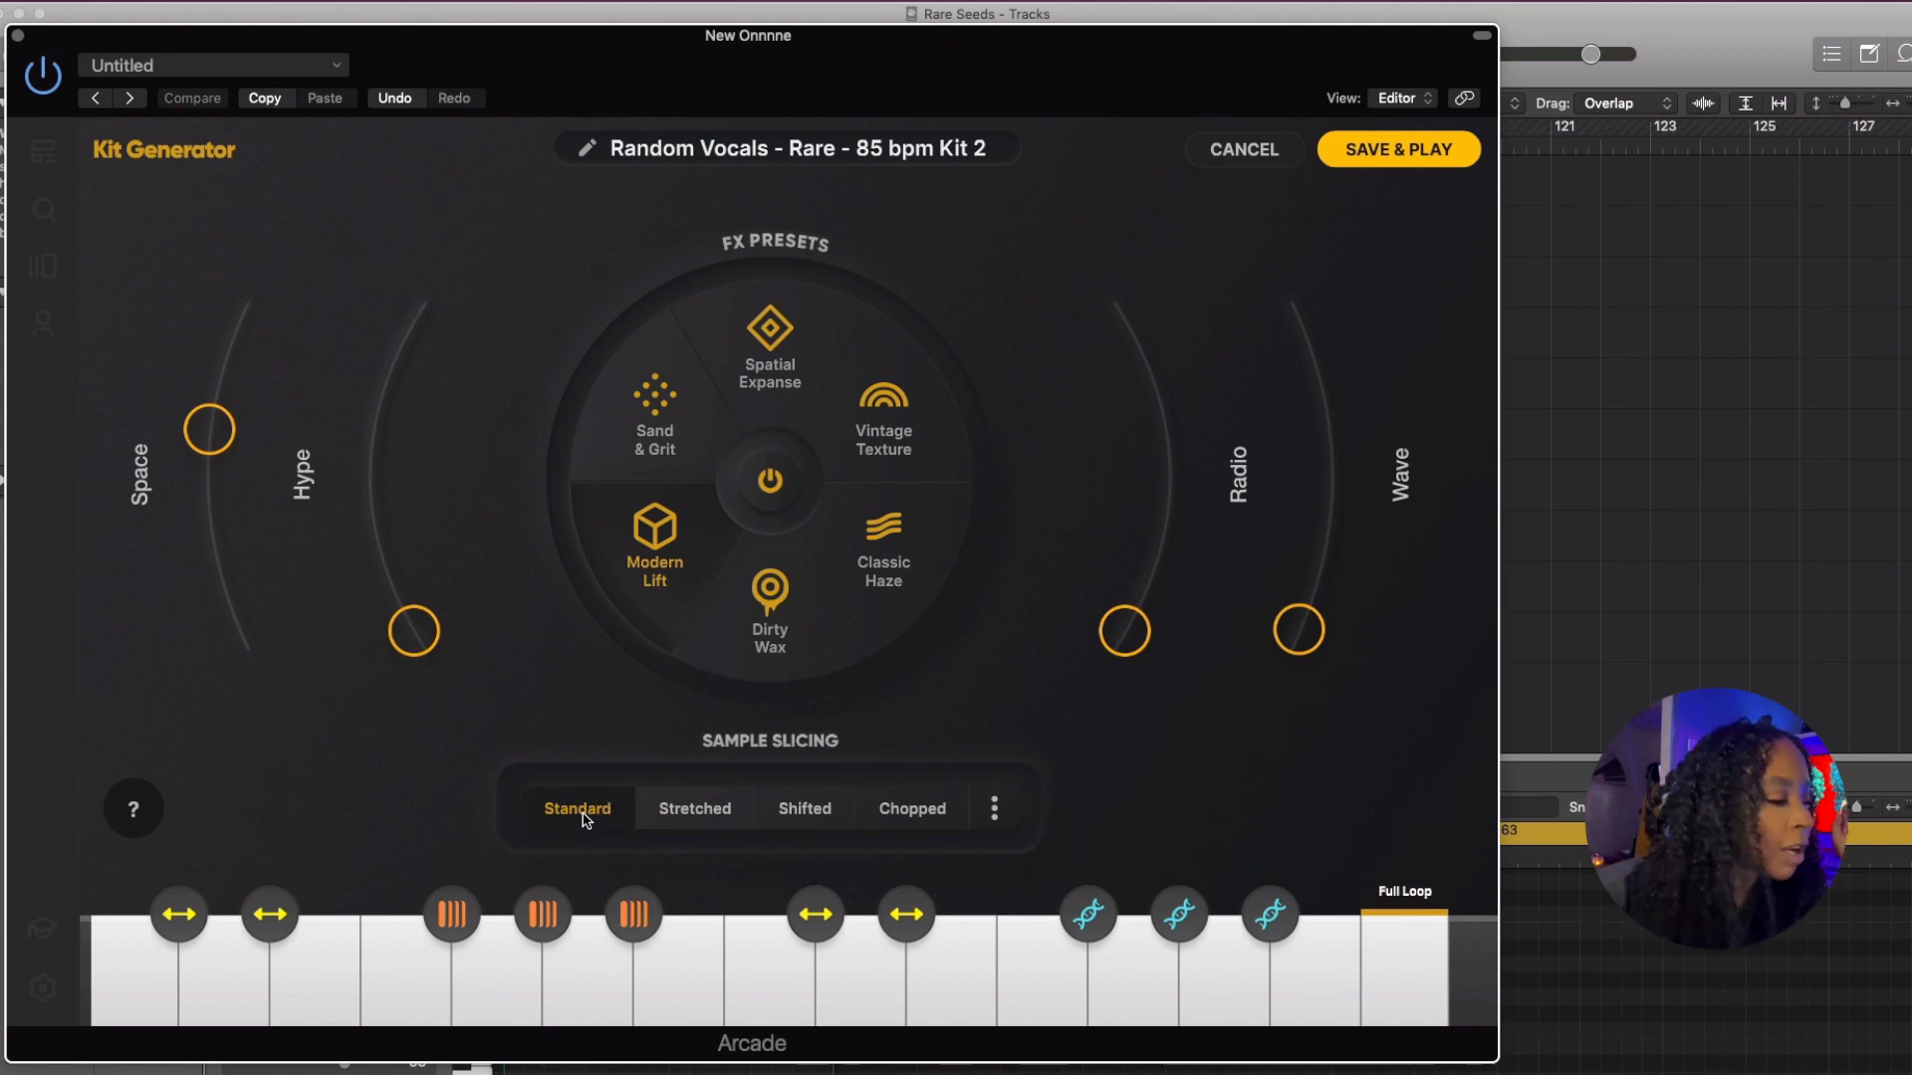
{"action": "left_click", "coordinate": [912, 811]}
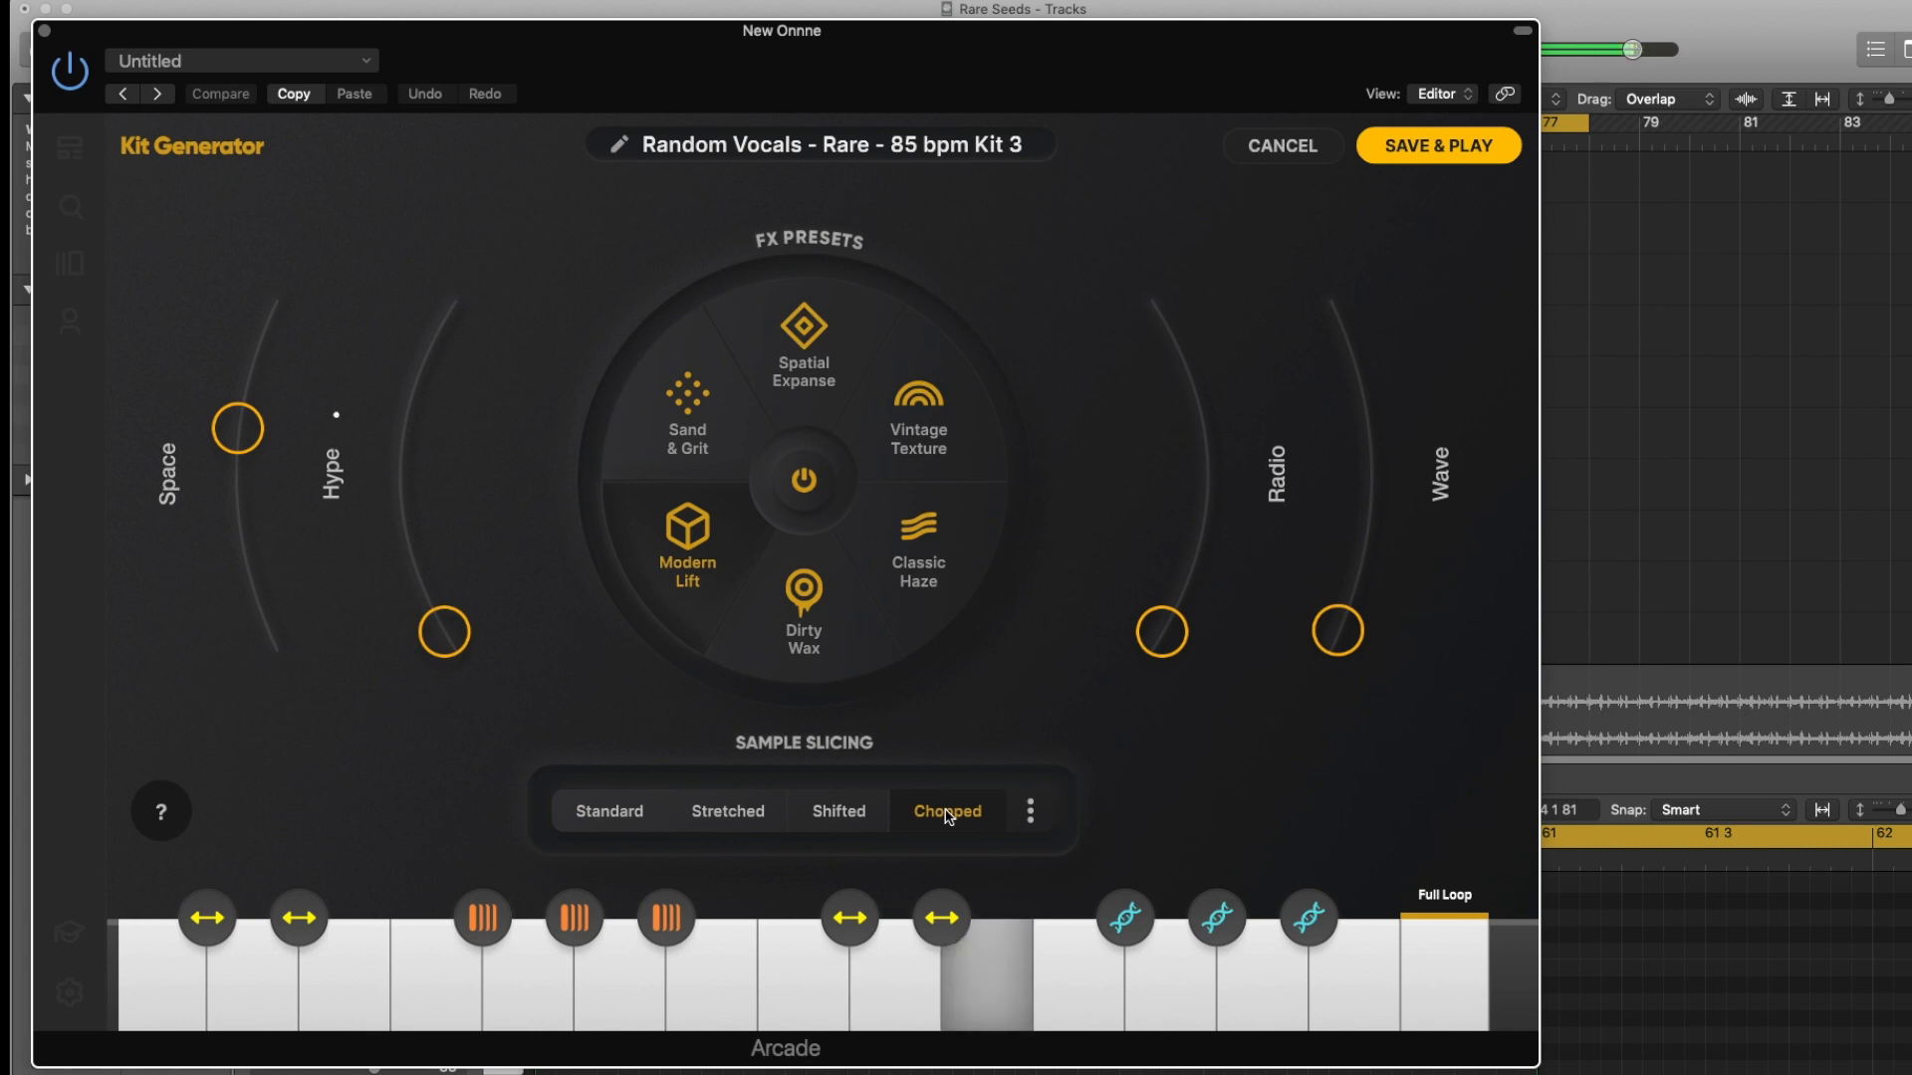
Try different levels of the Hype, Space, Radio and Wave effects on the generated kit.
{"action": "left_click_drag", "start_coordinate": [444, 632], "coordinate": [419, 376]}
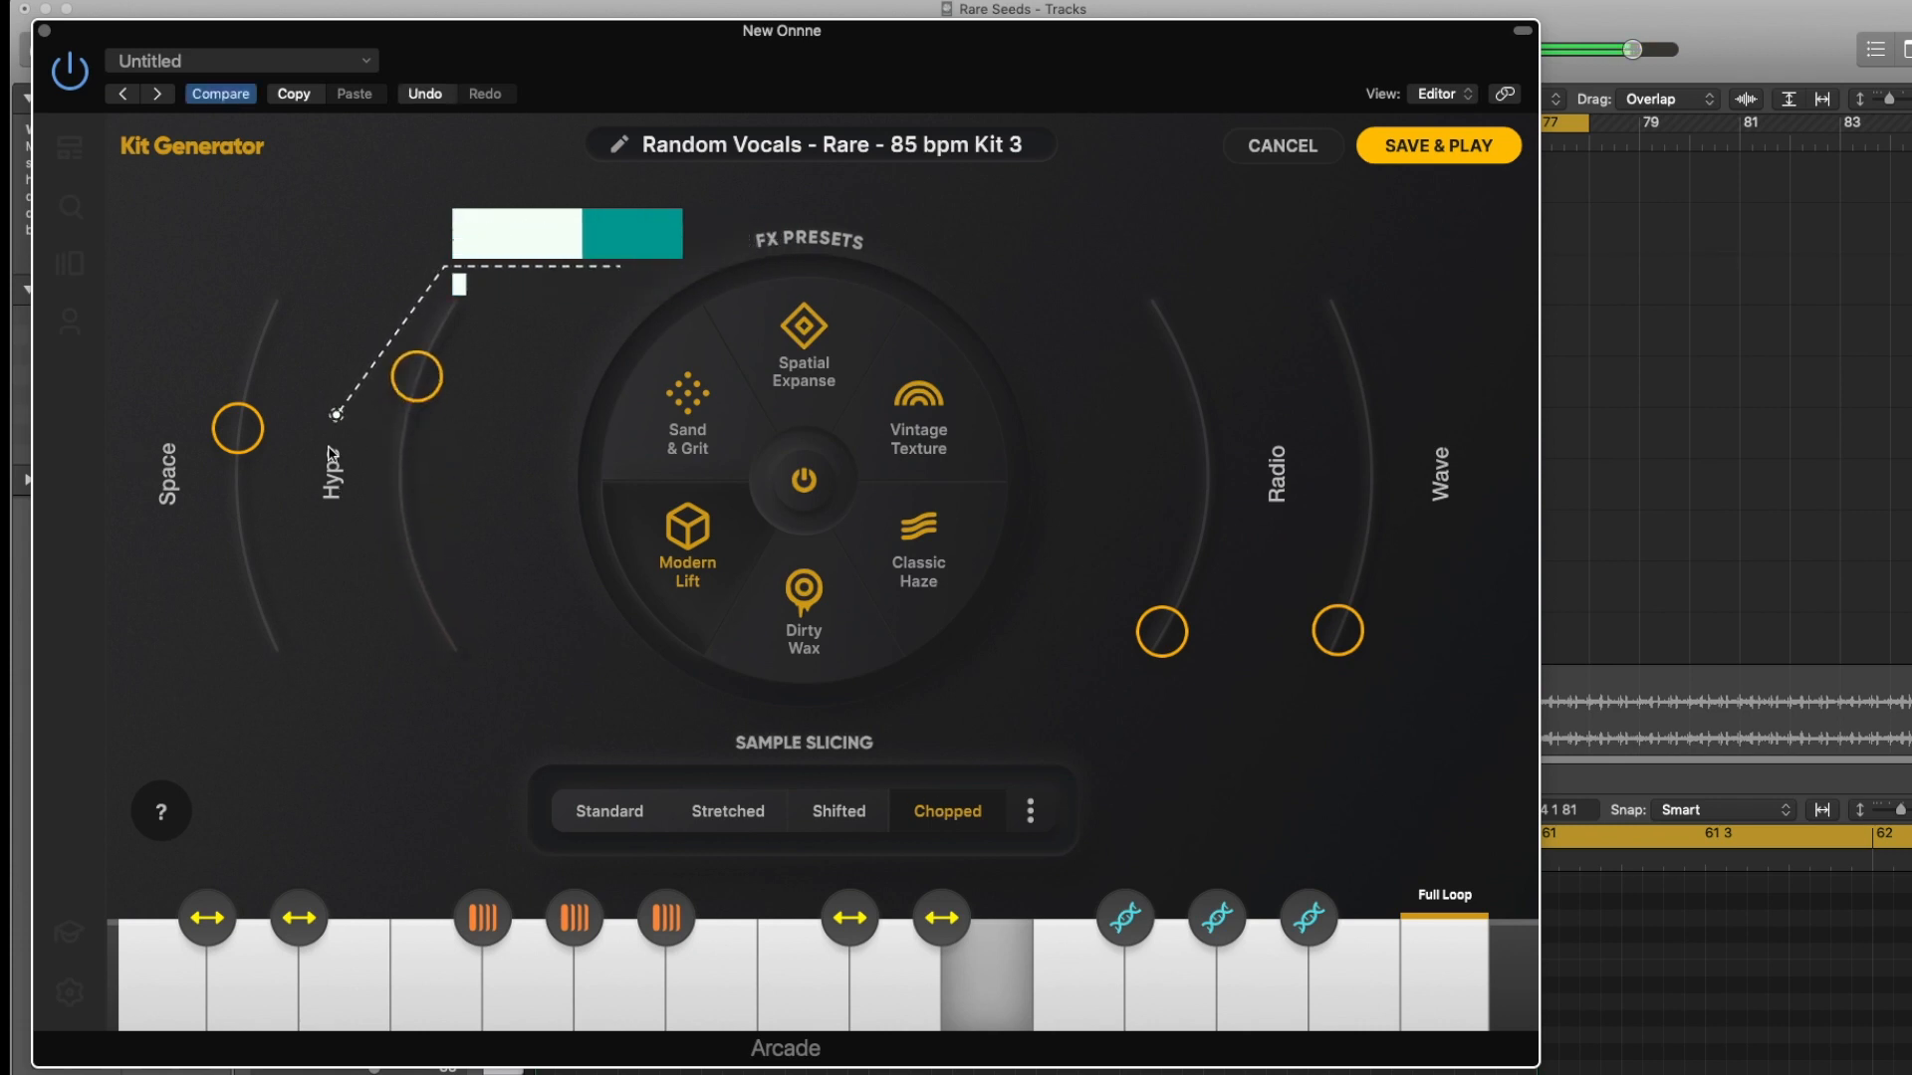
{"action": "left_click_drag", "start_coordinate": [242, 441], "coordinate": [247, 559]}
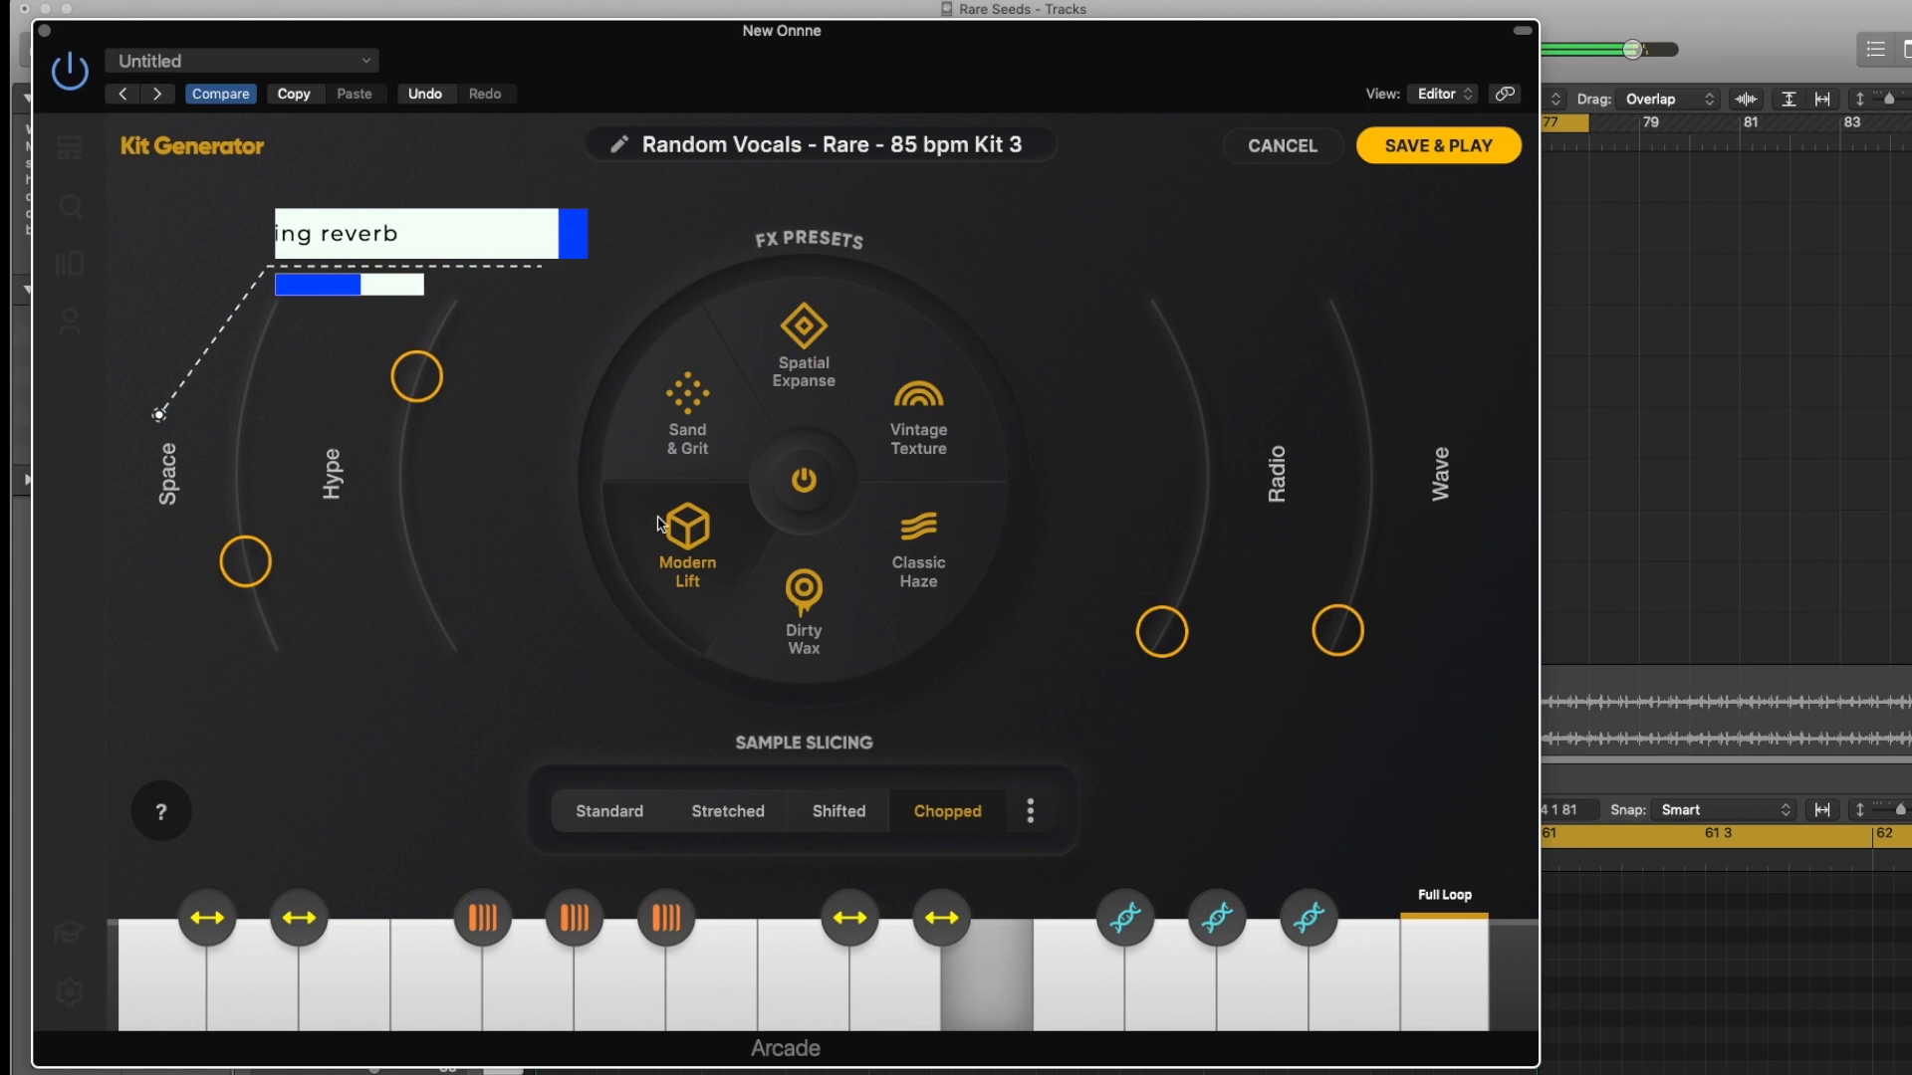
{"action": "left_click_drag", "start_coordinate": [1153, 631], "coordinate": [1041, 347]}
{"action": "left_click_drag", "start_coordinate": [1289, 653], "coordinate": [1178, 538]}
{"action": "left_click_drag", "start_coordinate": [245, 561], "coordinate": [261, 332]}
{"action": "left_click_drag", "start_coordinate": [417, 381], "coordinate": [405, 501]}
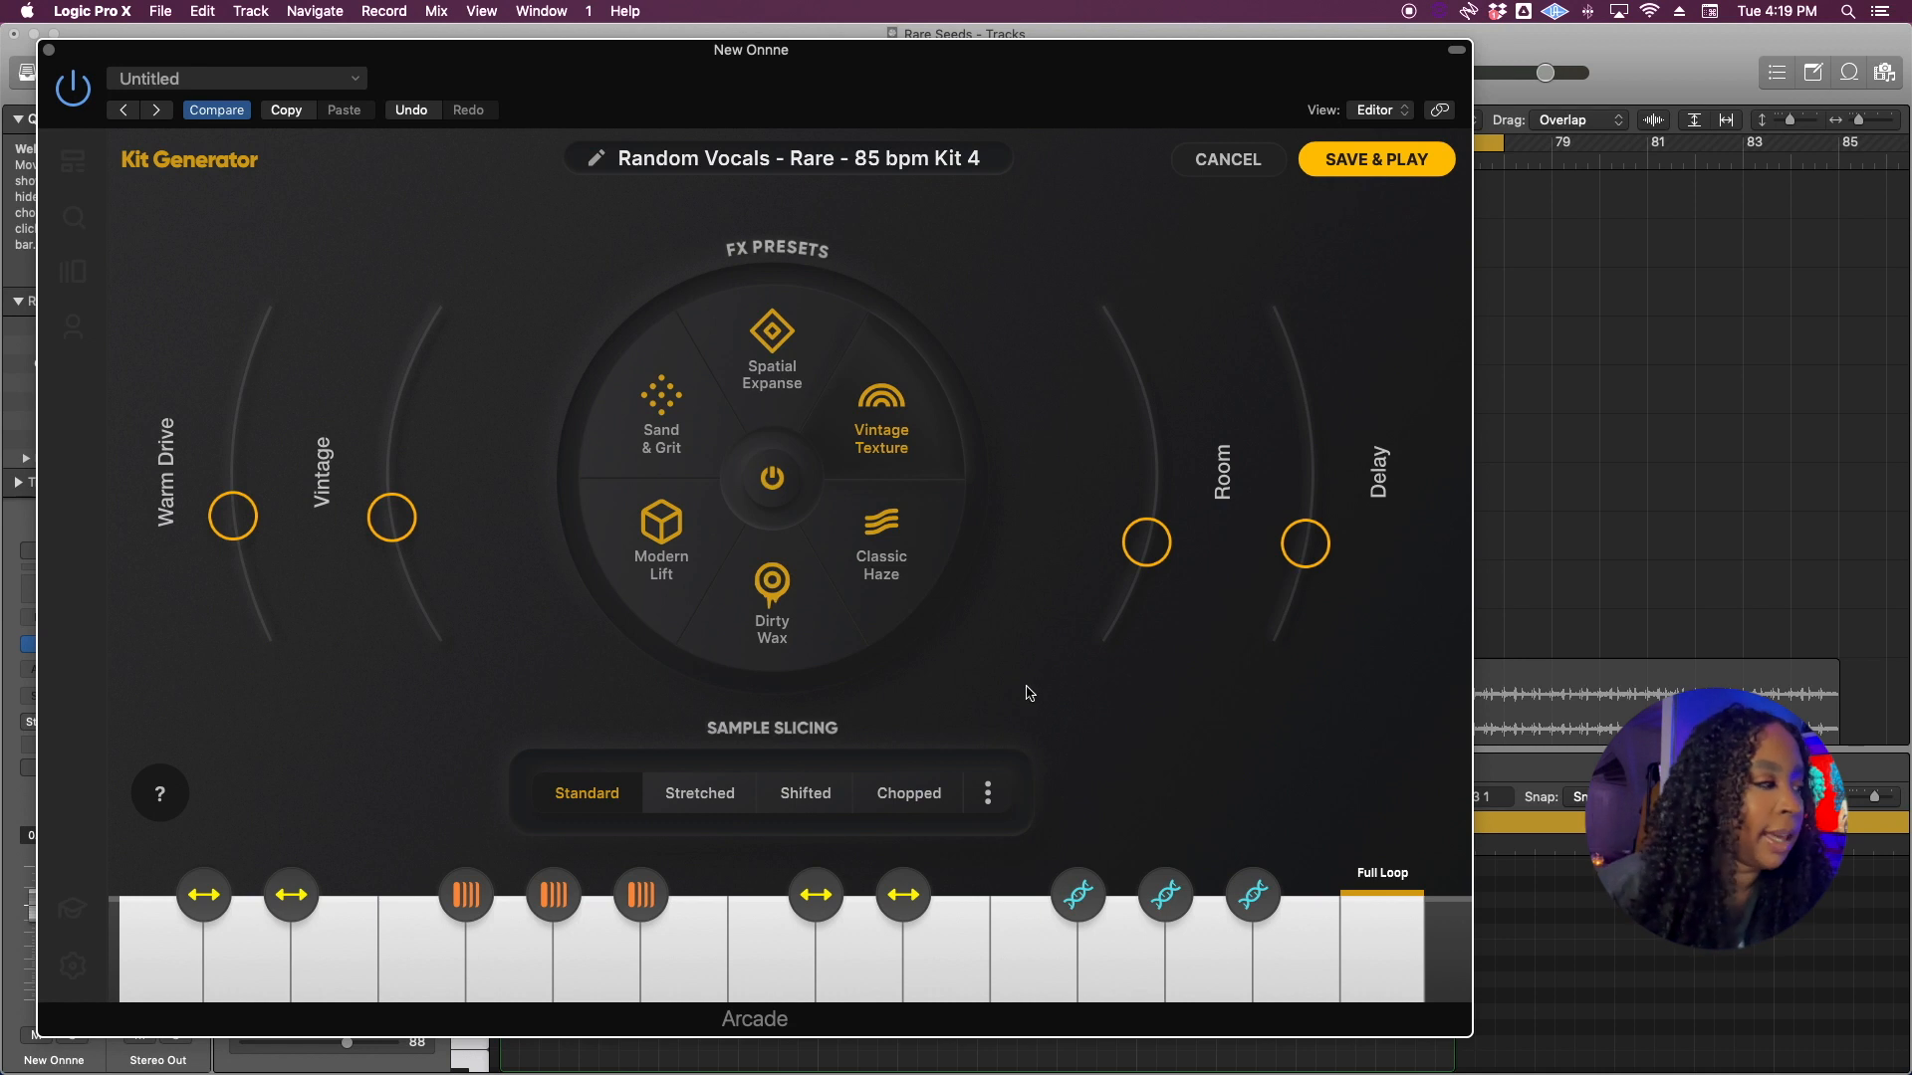
Re-slice the Random Vocals kit as Chopped, and save it for playing.
{"action": "left_click", "coordinate": [914, 795]}
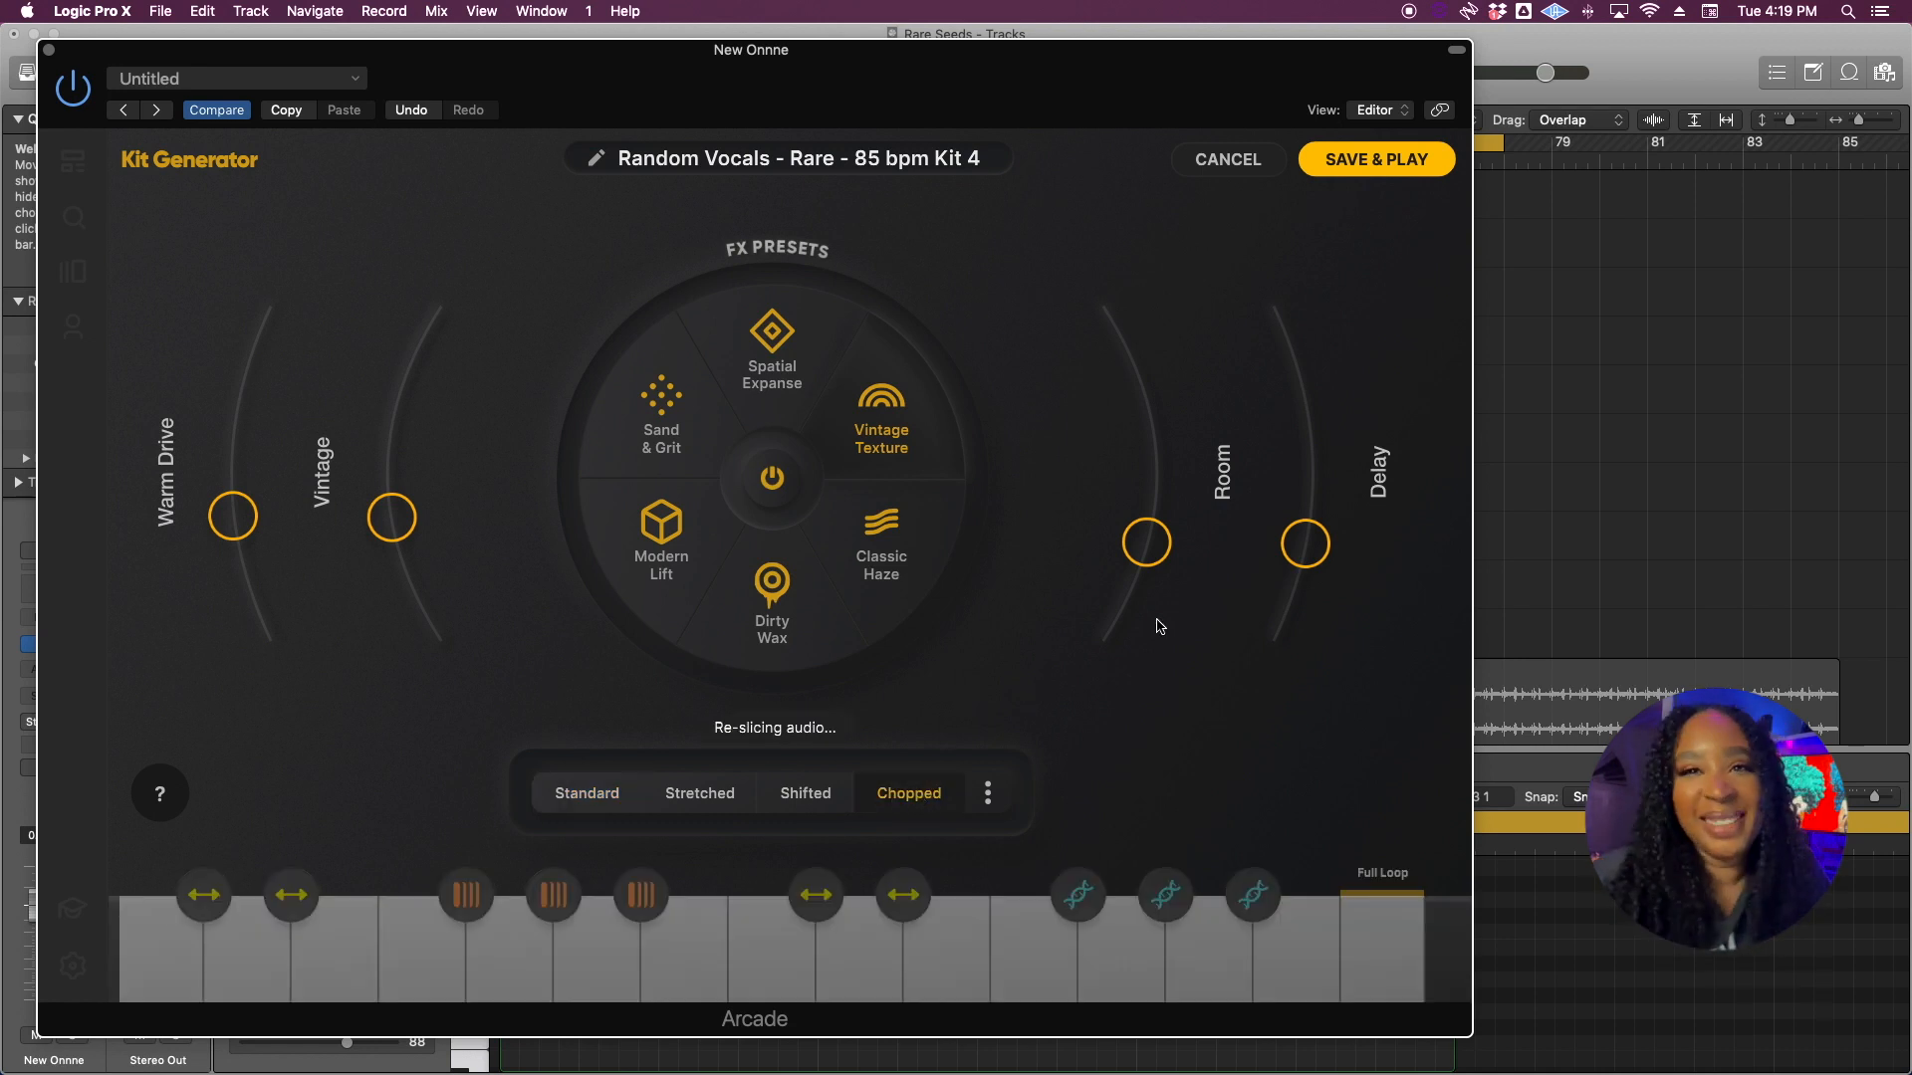
{"action": "left_click", "coordinate": [1359, 161]}
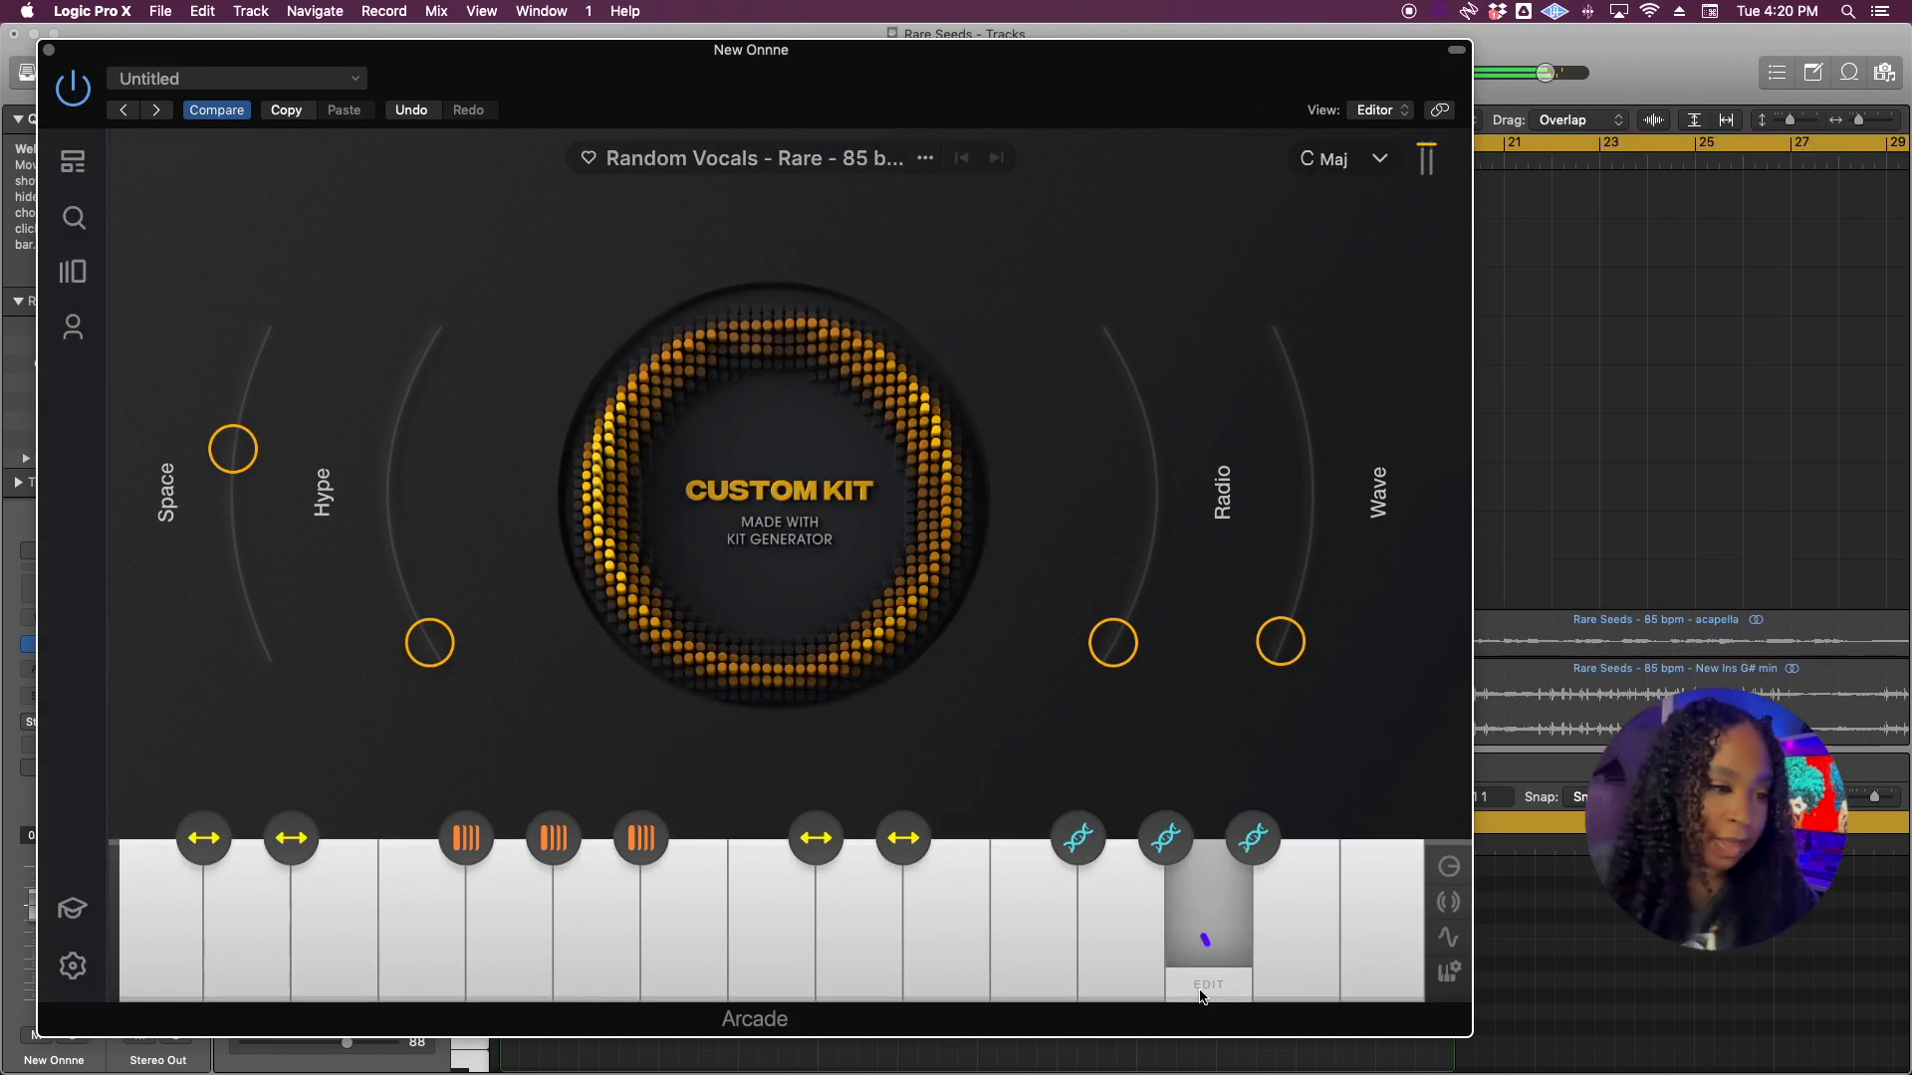
Open one key's vocal slice for editing, set its snap grid to 1/64 and move the slice's start slightly later.
{"action": "left_click", "coordinate": [1207, 985]}
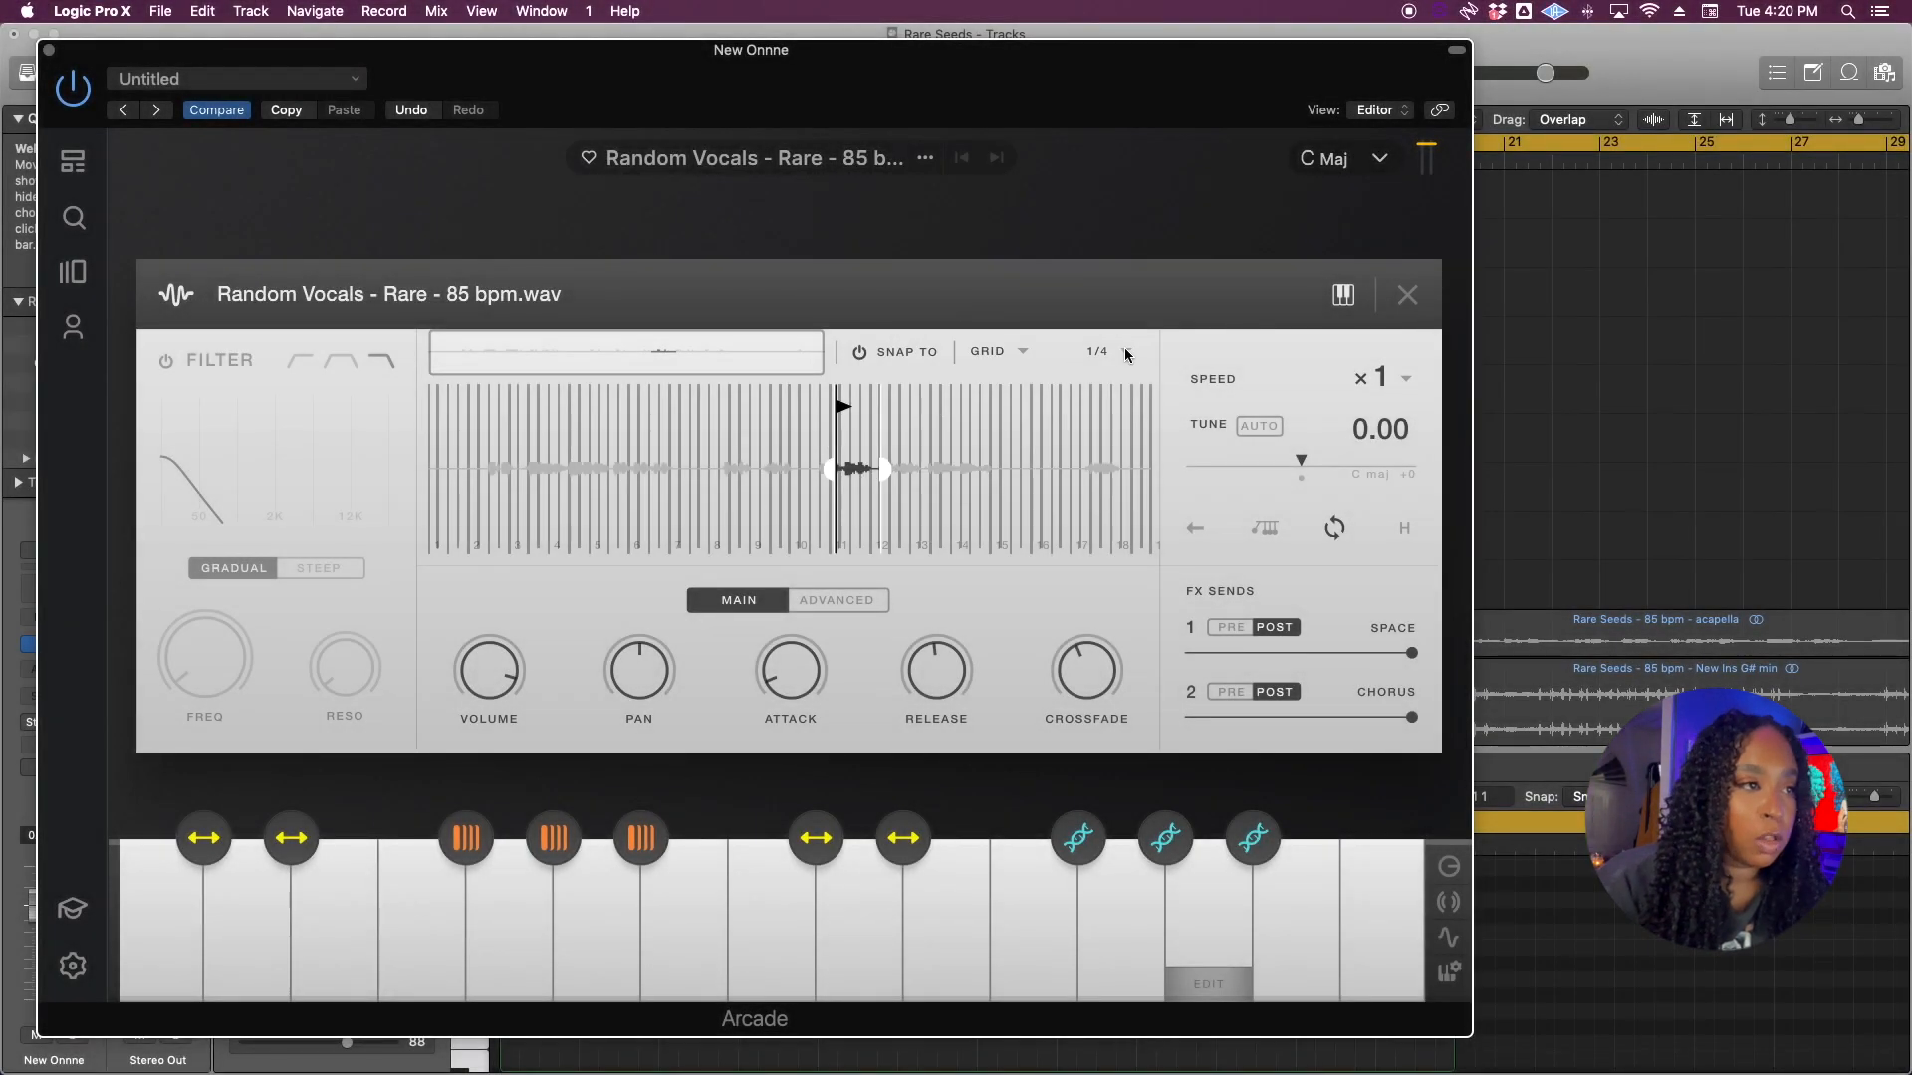
{"action": "left_click", "coordinate": [1126, 355]}
{"action": "scroll", "coordinate": [1153, 620], "scroll_direction": "down", "scroll_amount": 1}
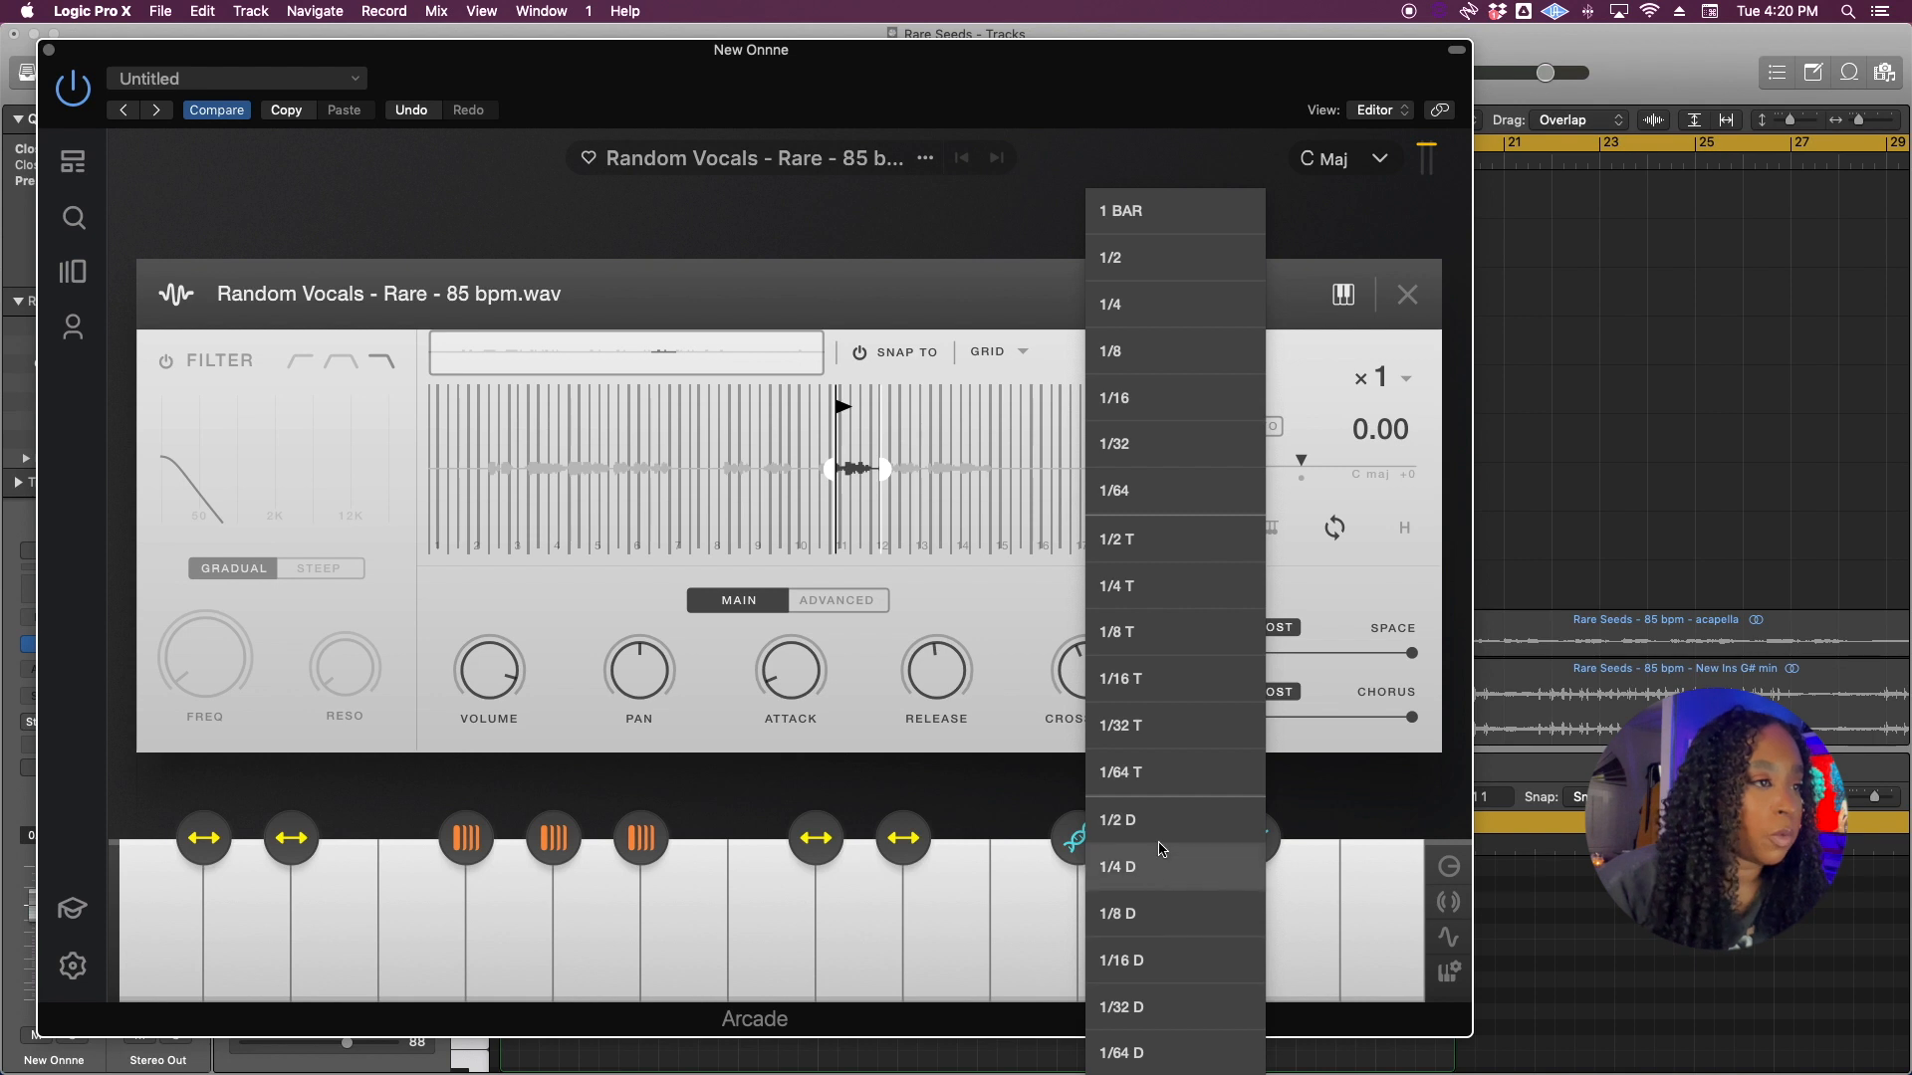
{"action": "left_click", "coordinate": [1150, 497]}
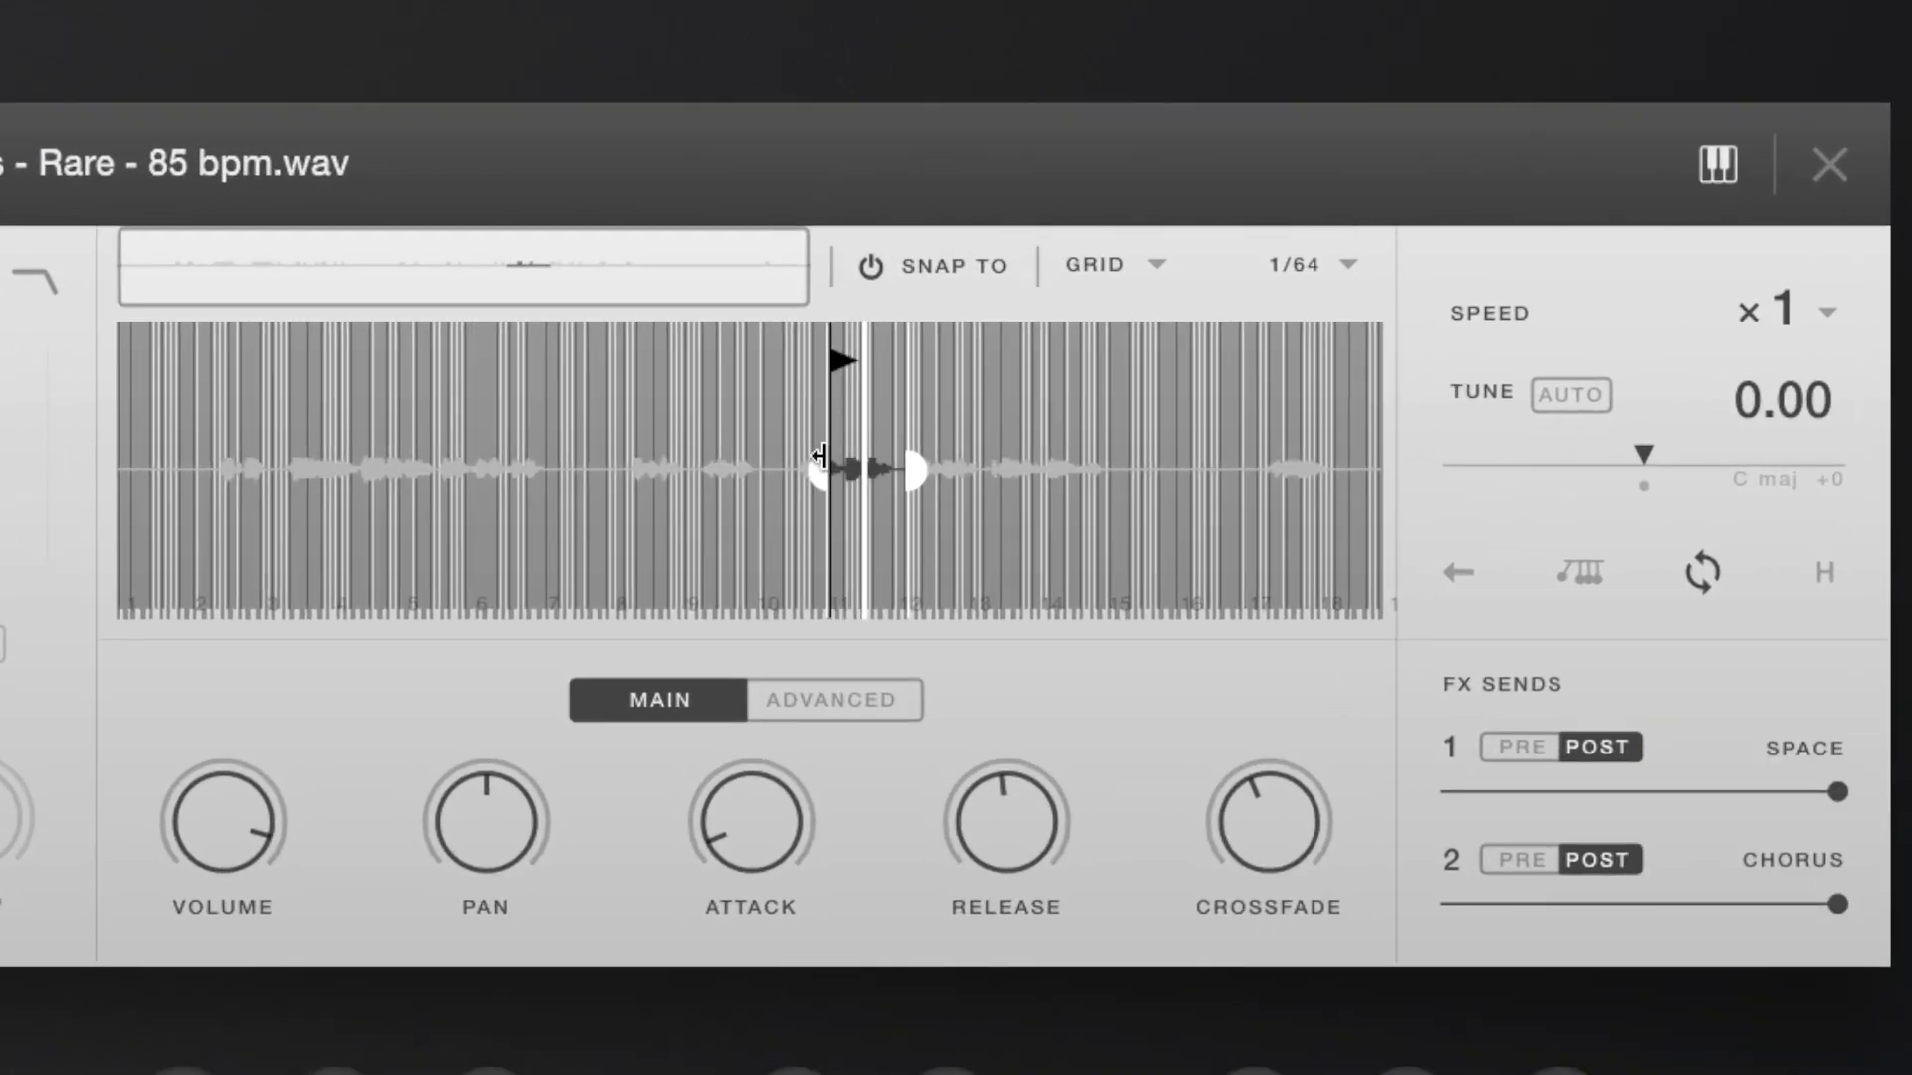
{"action": "left_click_drag", "start_coordinate": [819, 475], "coordinate": [838, 473]}
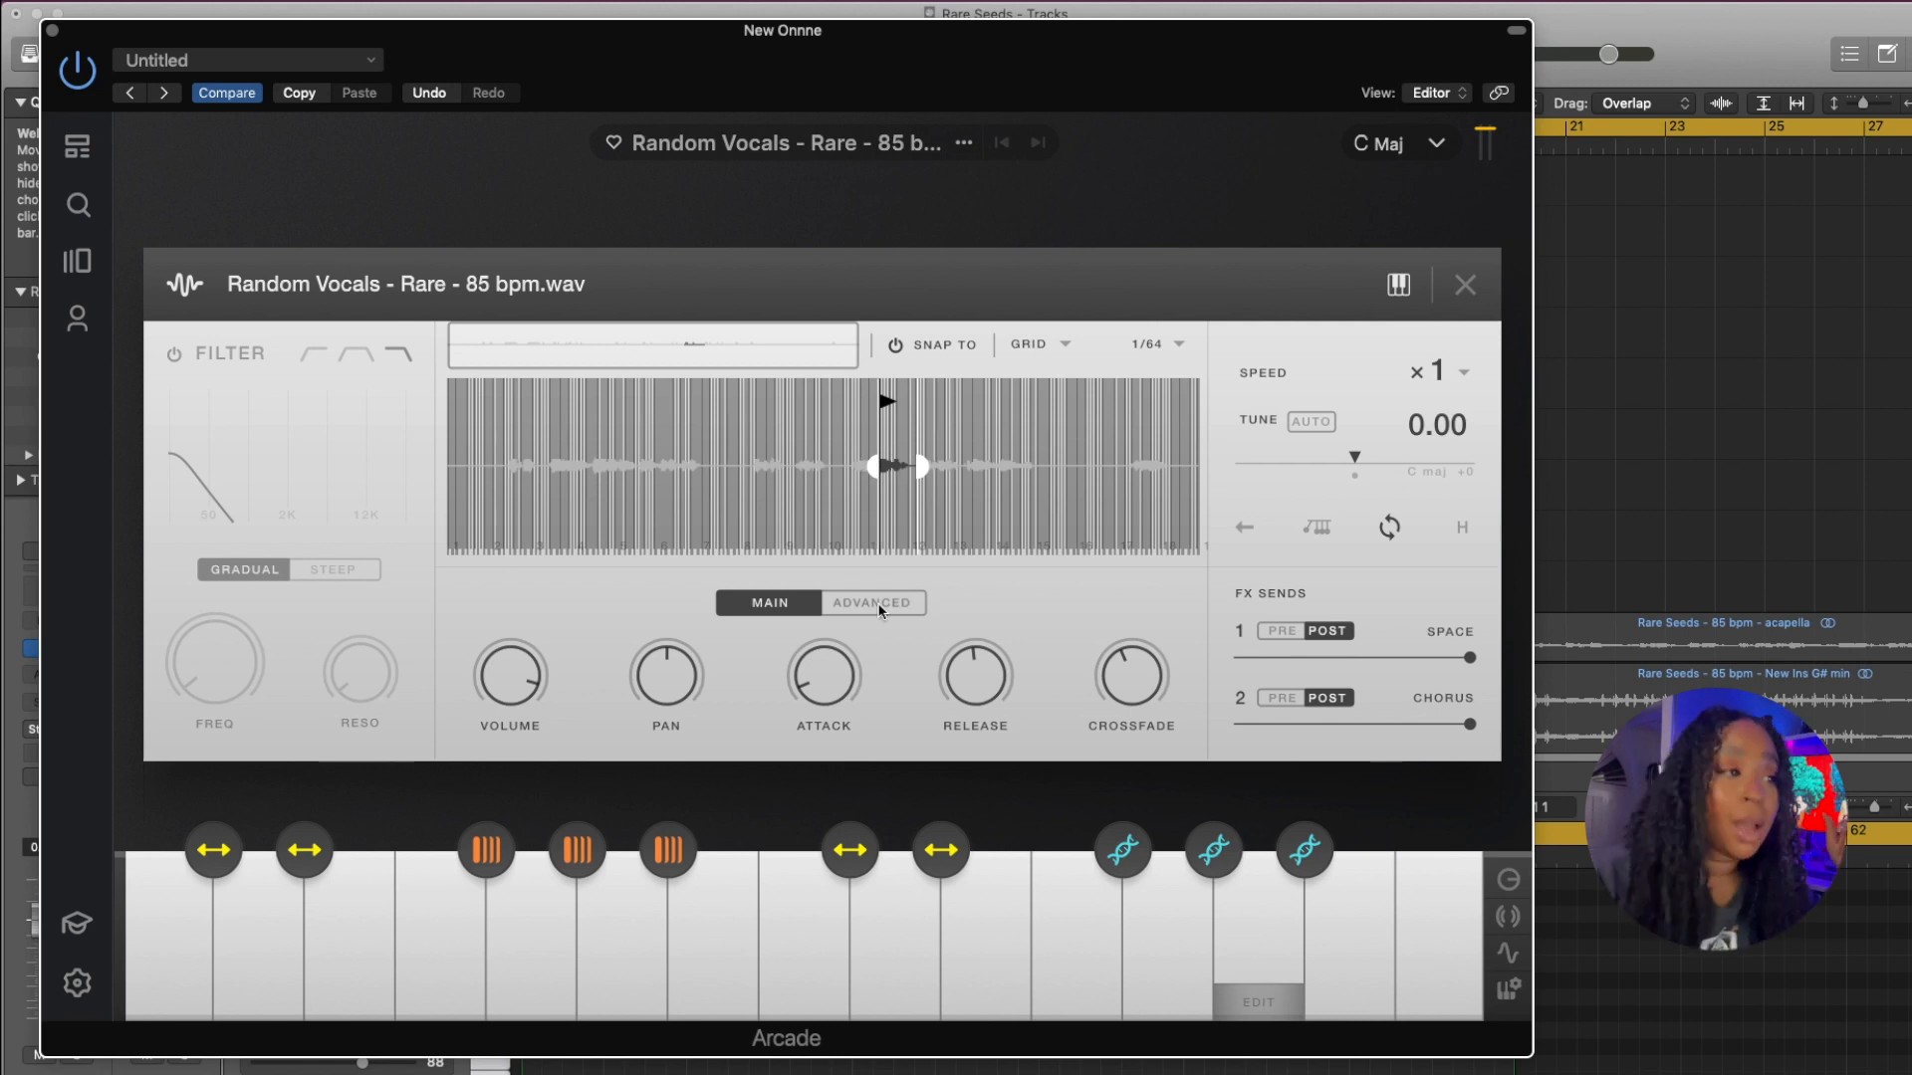
Try panning the vocal slice, and reset its pan to 0.0.
{"action": "mouse_move", "coordinate": [661, 690]}
{"action": "left_mouse_down"}
{"action": "mouse_move", "coordinate": [645, 645]}
{"action": "mouse_move", "coordinate": [645, 685]}
{"action": "left_mouse_up"}
{"action": "left_click", "coordinate": [689, 726]}
{"action": "type", "text": "0.0"}
{"action": "key", "text": "Return"}
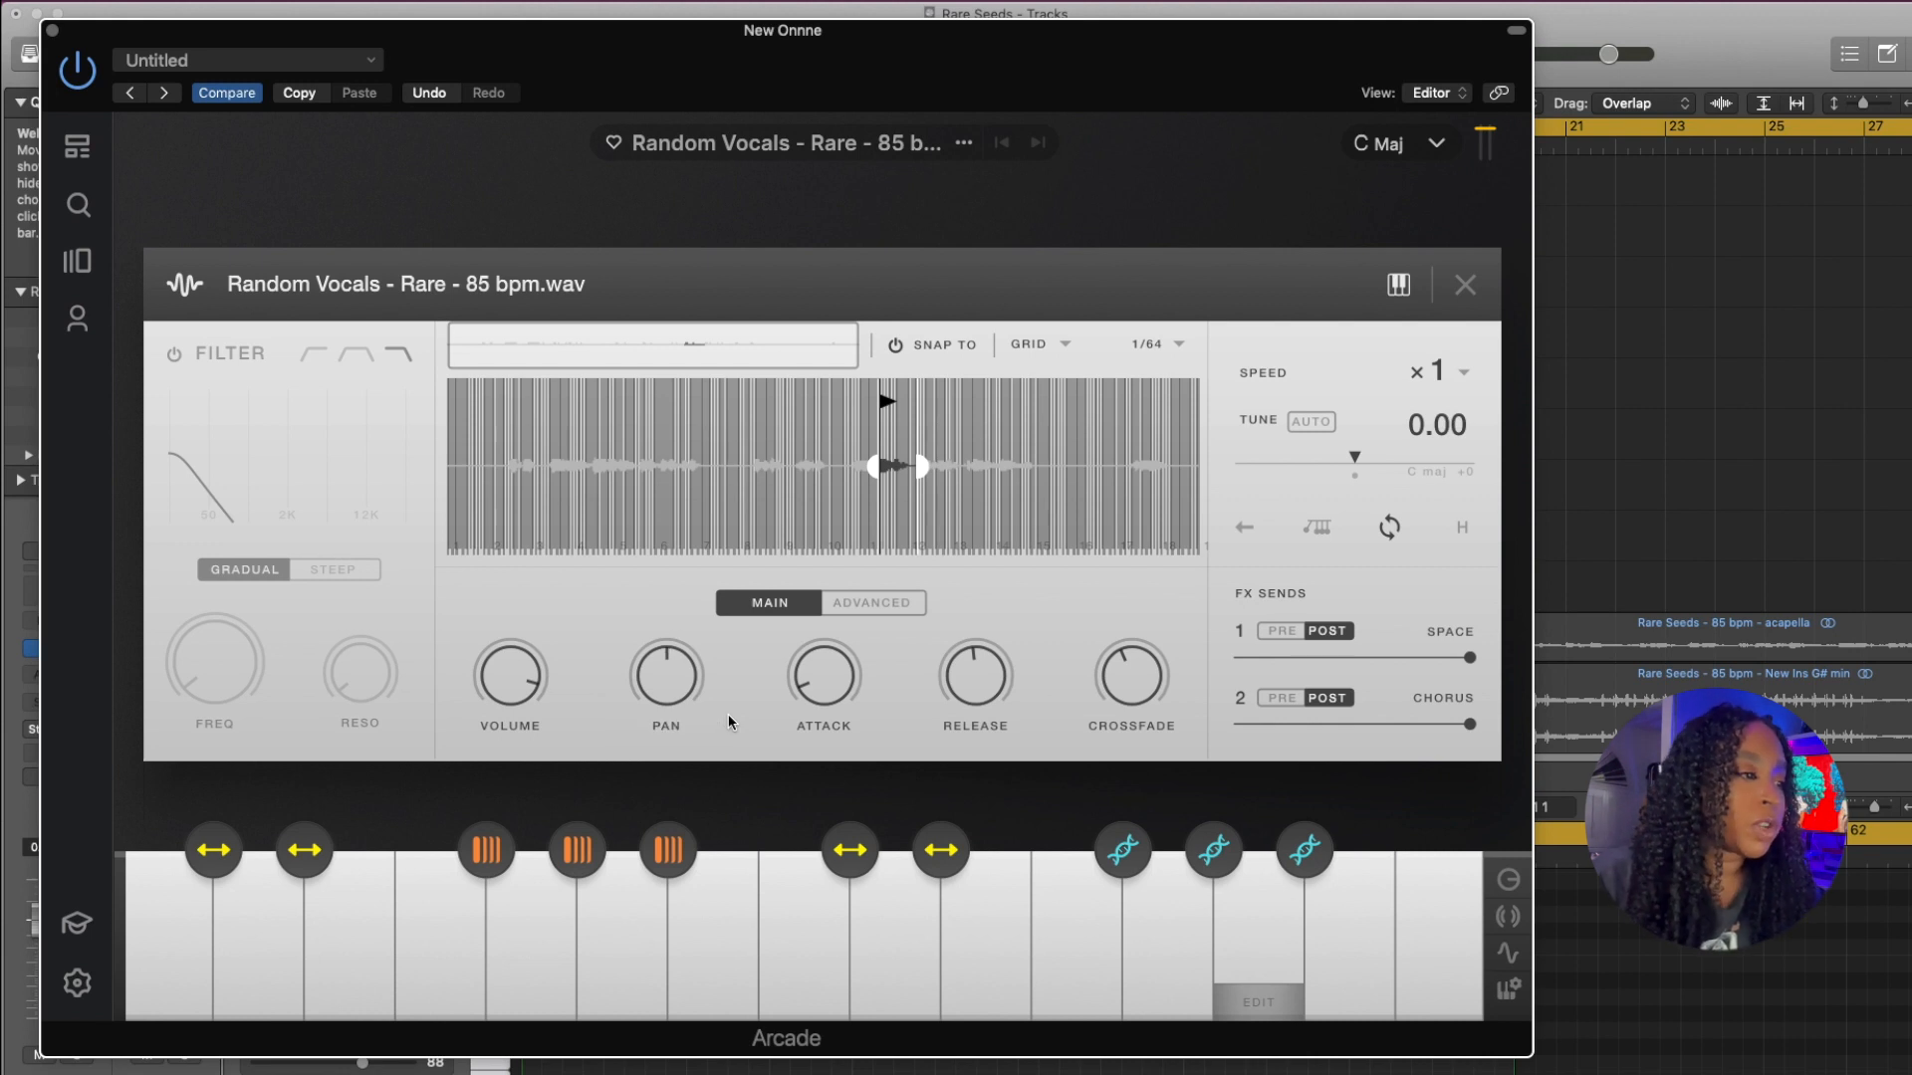
Lower the formant of the vocal slice in its advanced settings.
{"action": "left_click", "coordinate": [862, 605]}
{"action": "left_click", "coordinate": [616, 638]}
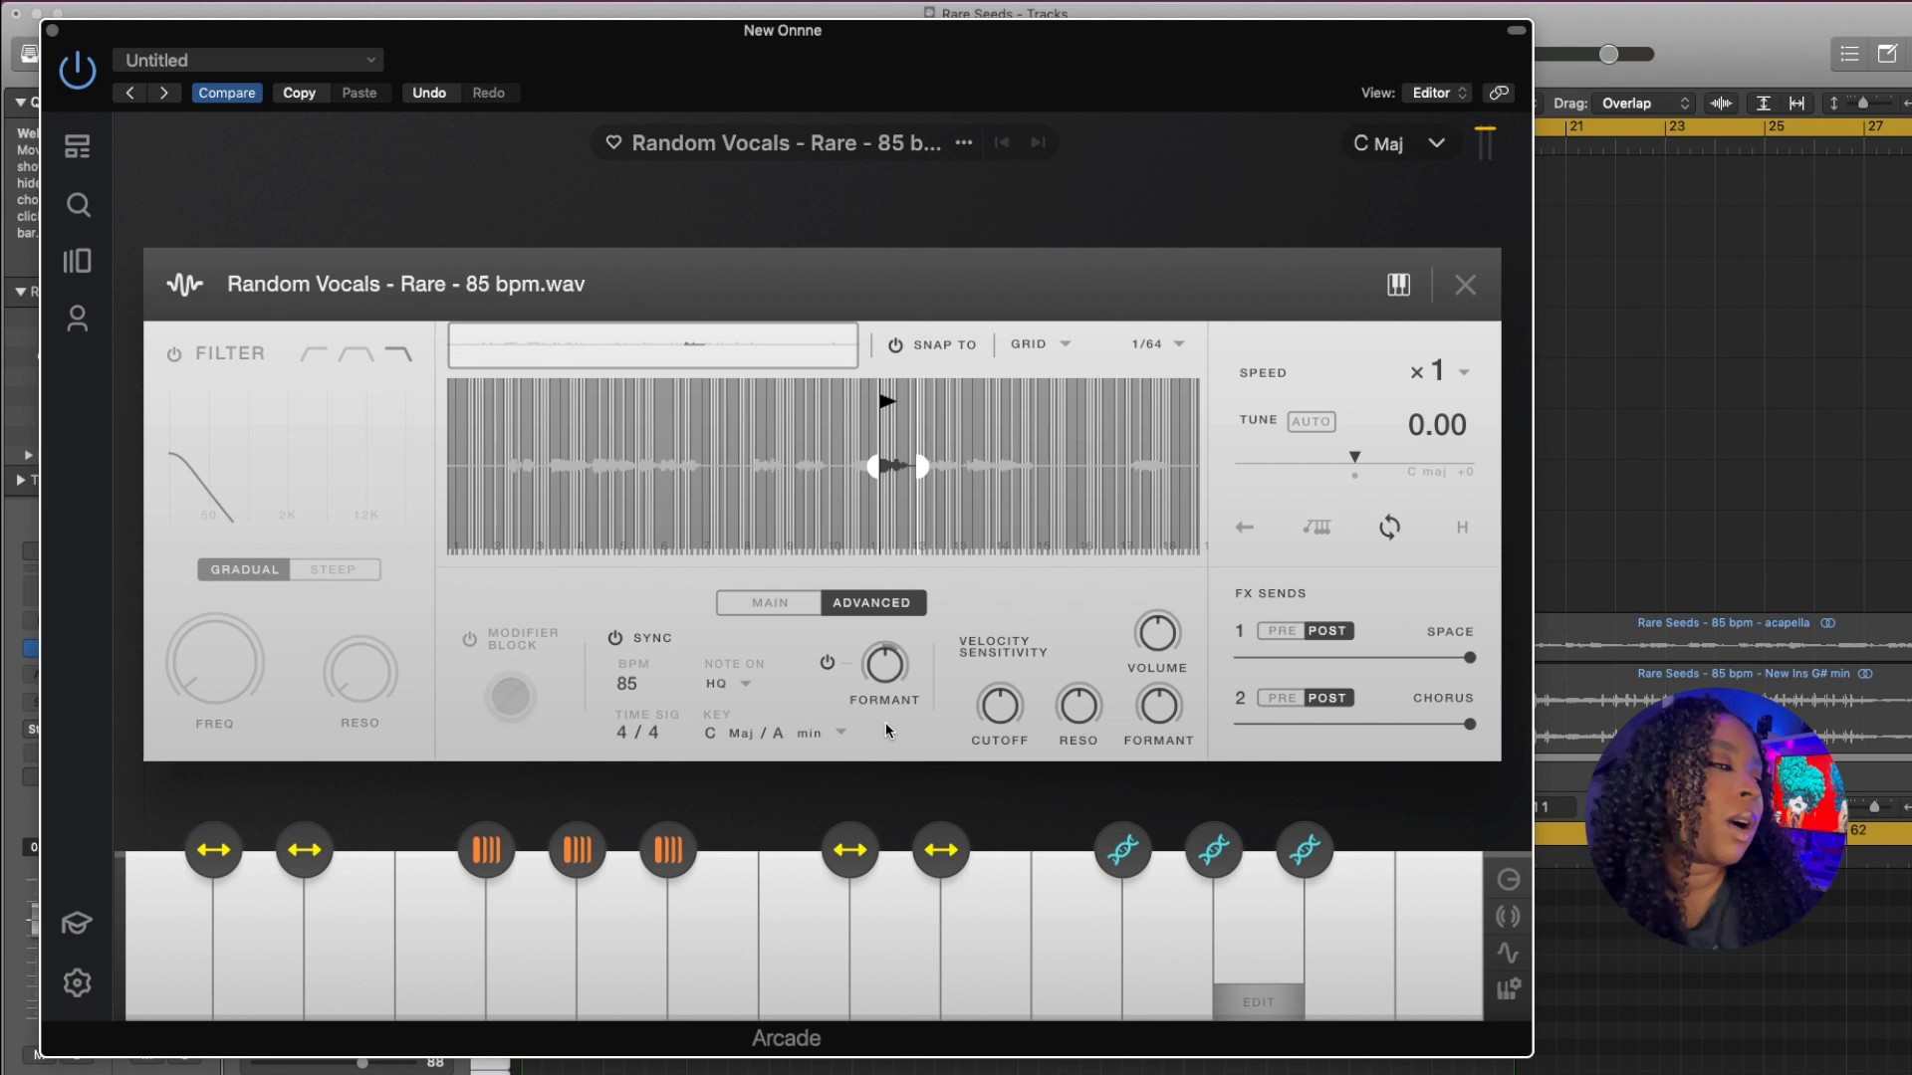
{"action": "mouse_move", "coordinate": [889, 677]}
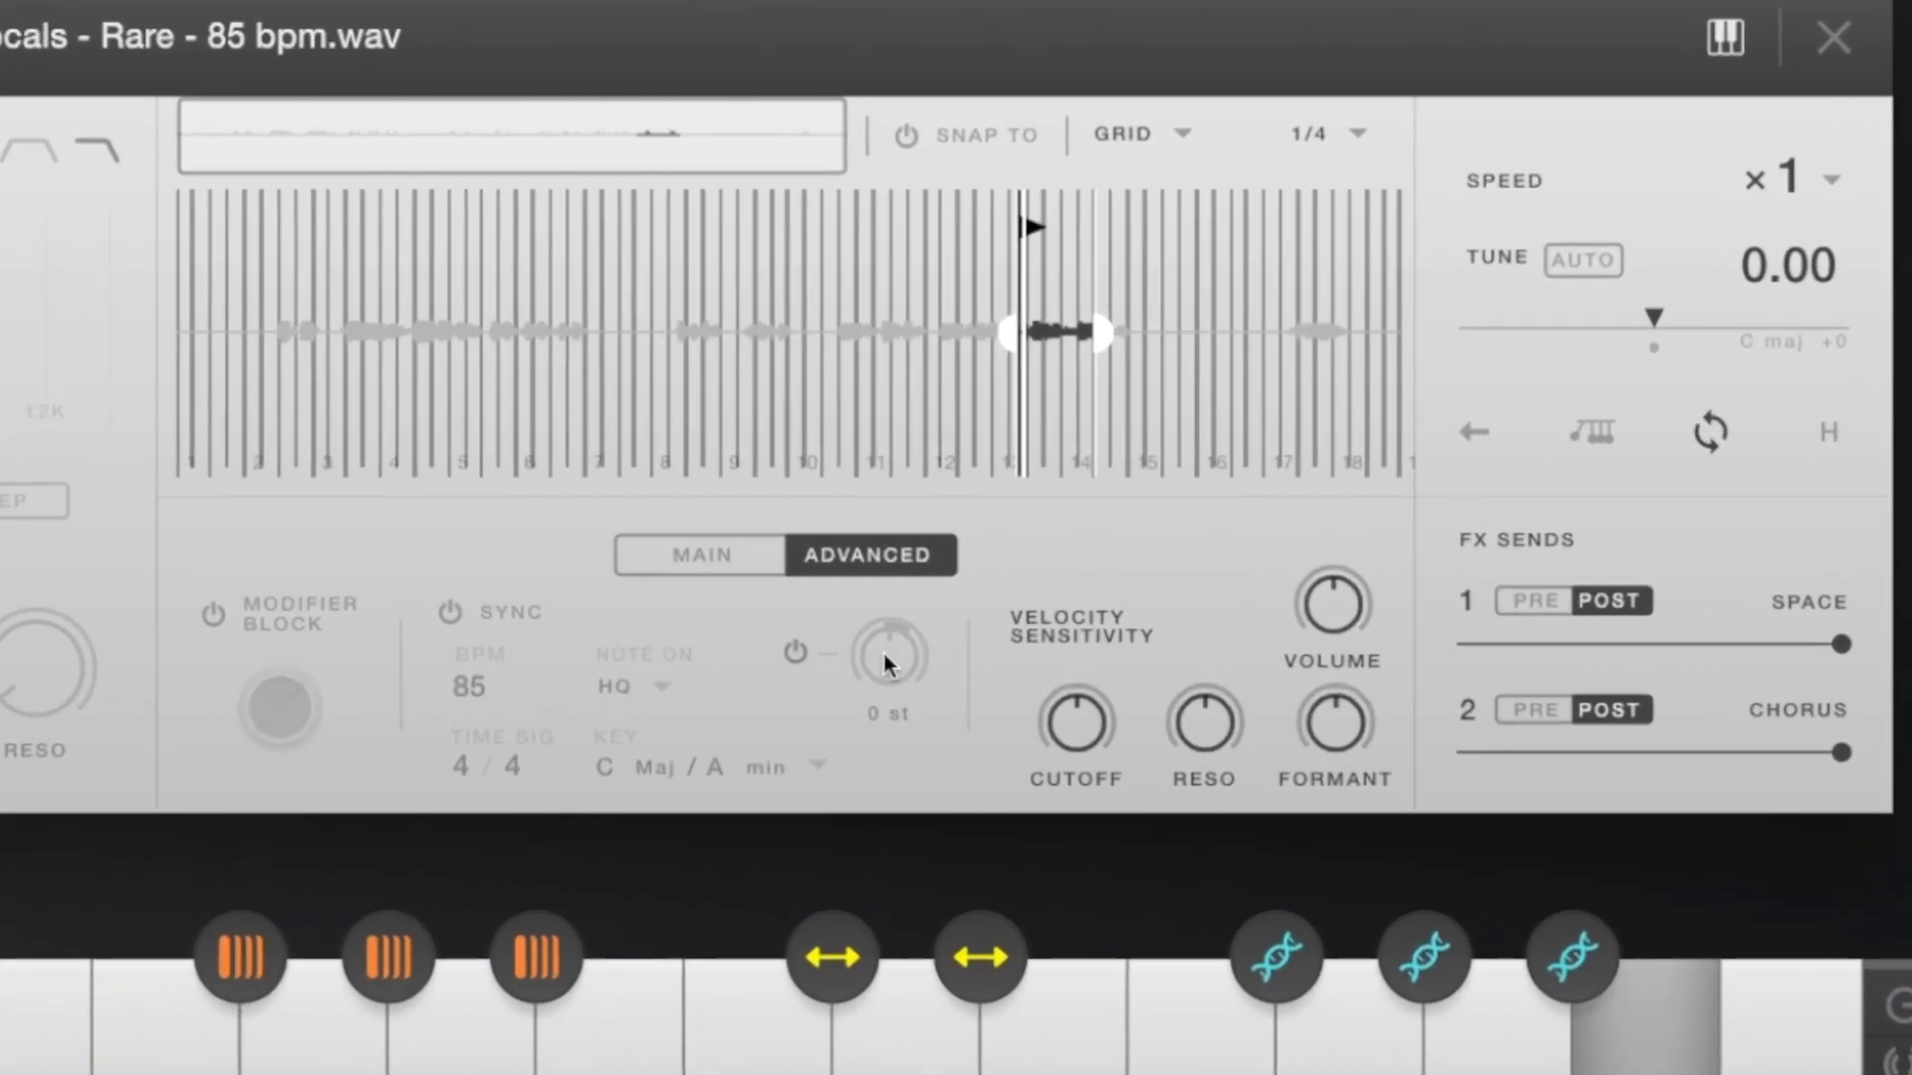
{"action": "left_click_drag", "start_coordinate": [887, 663], "coordinate": [872, 765]}
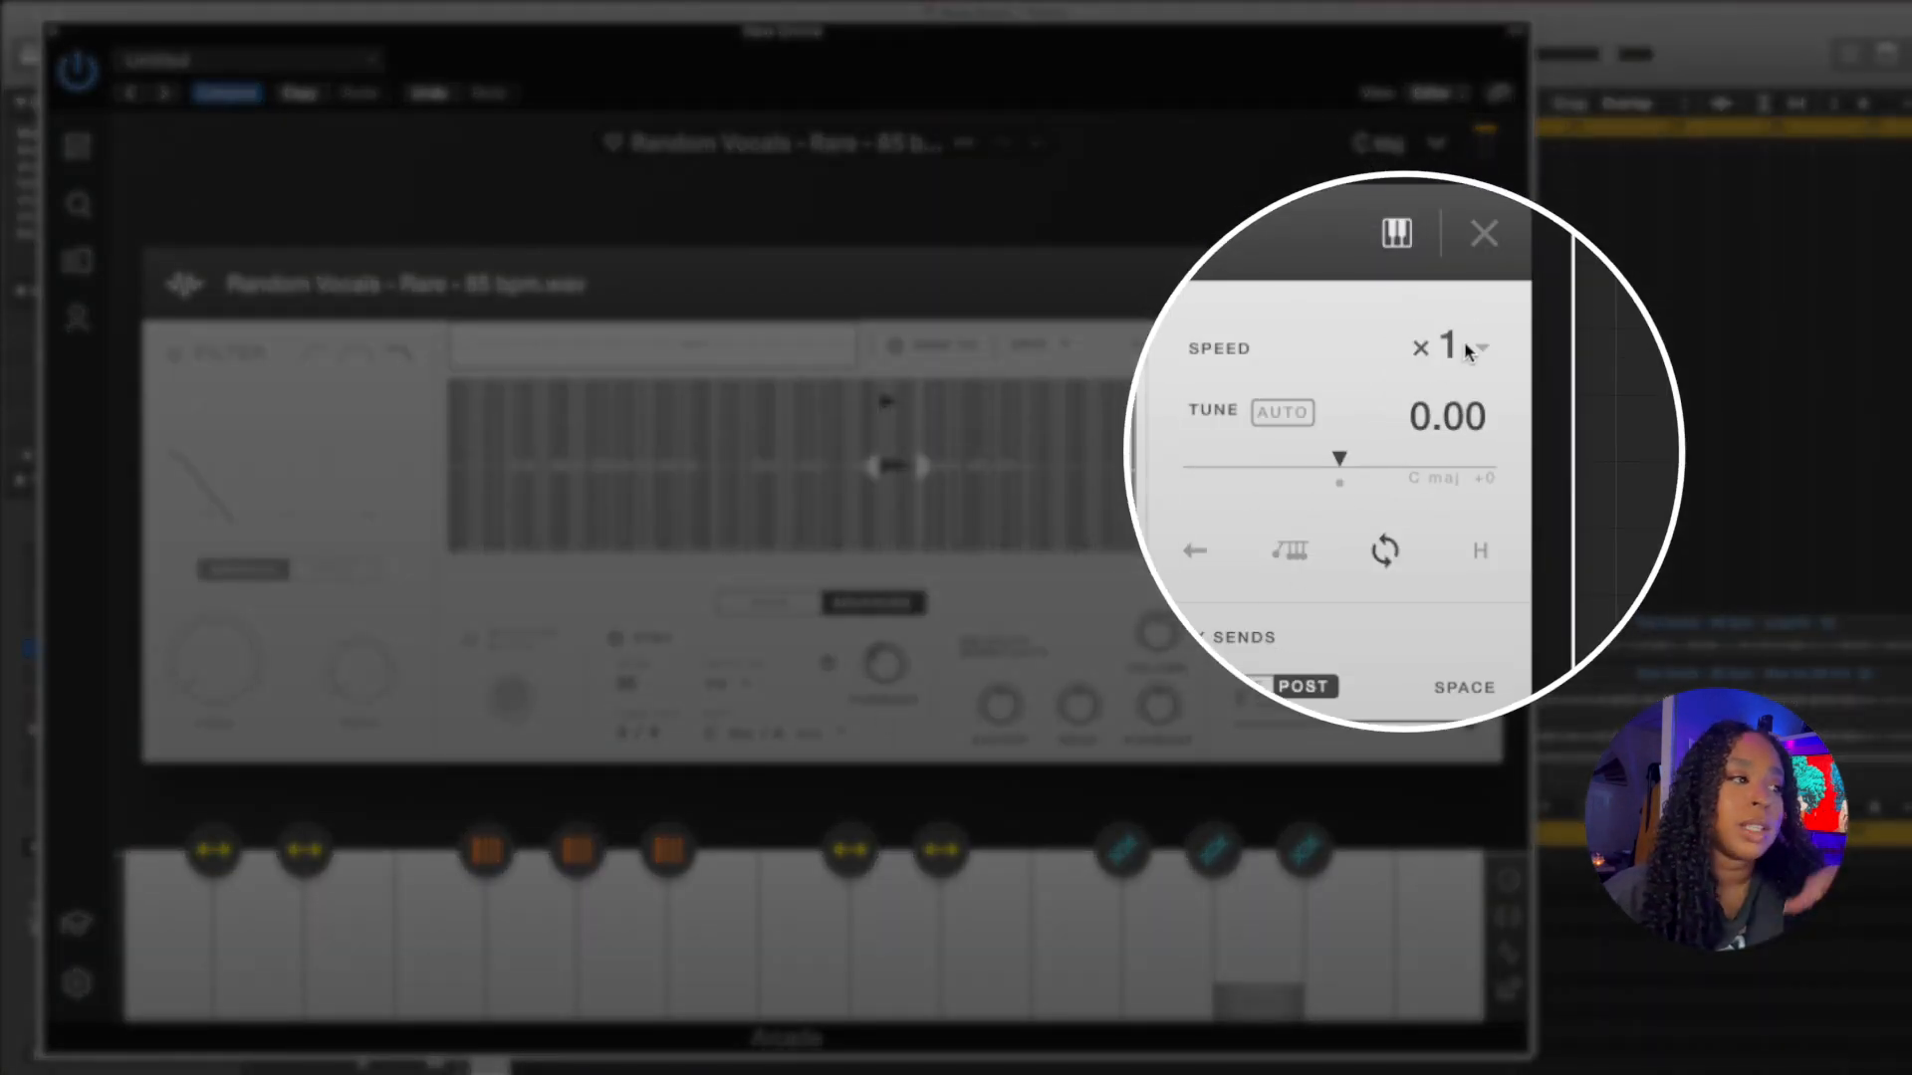
Check the vocal slice's playback speed options, and try switching its filter on and off.
{"action": "left_click", "coordinate": [1476, 347]}
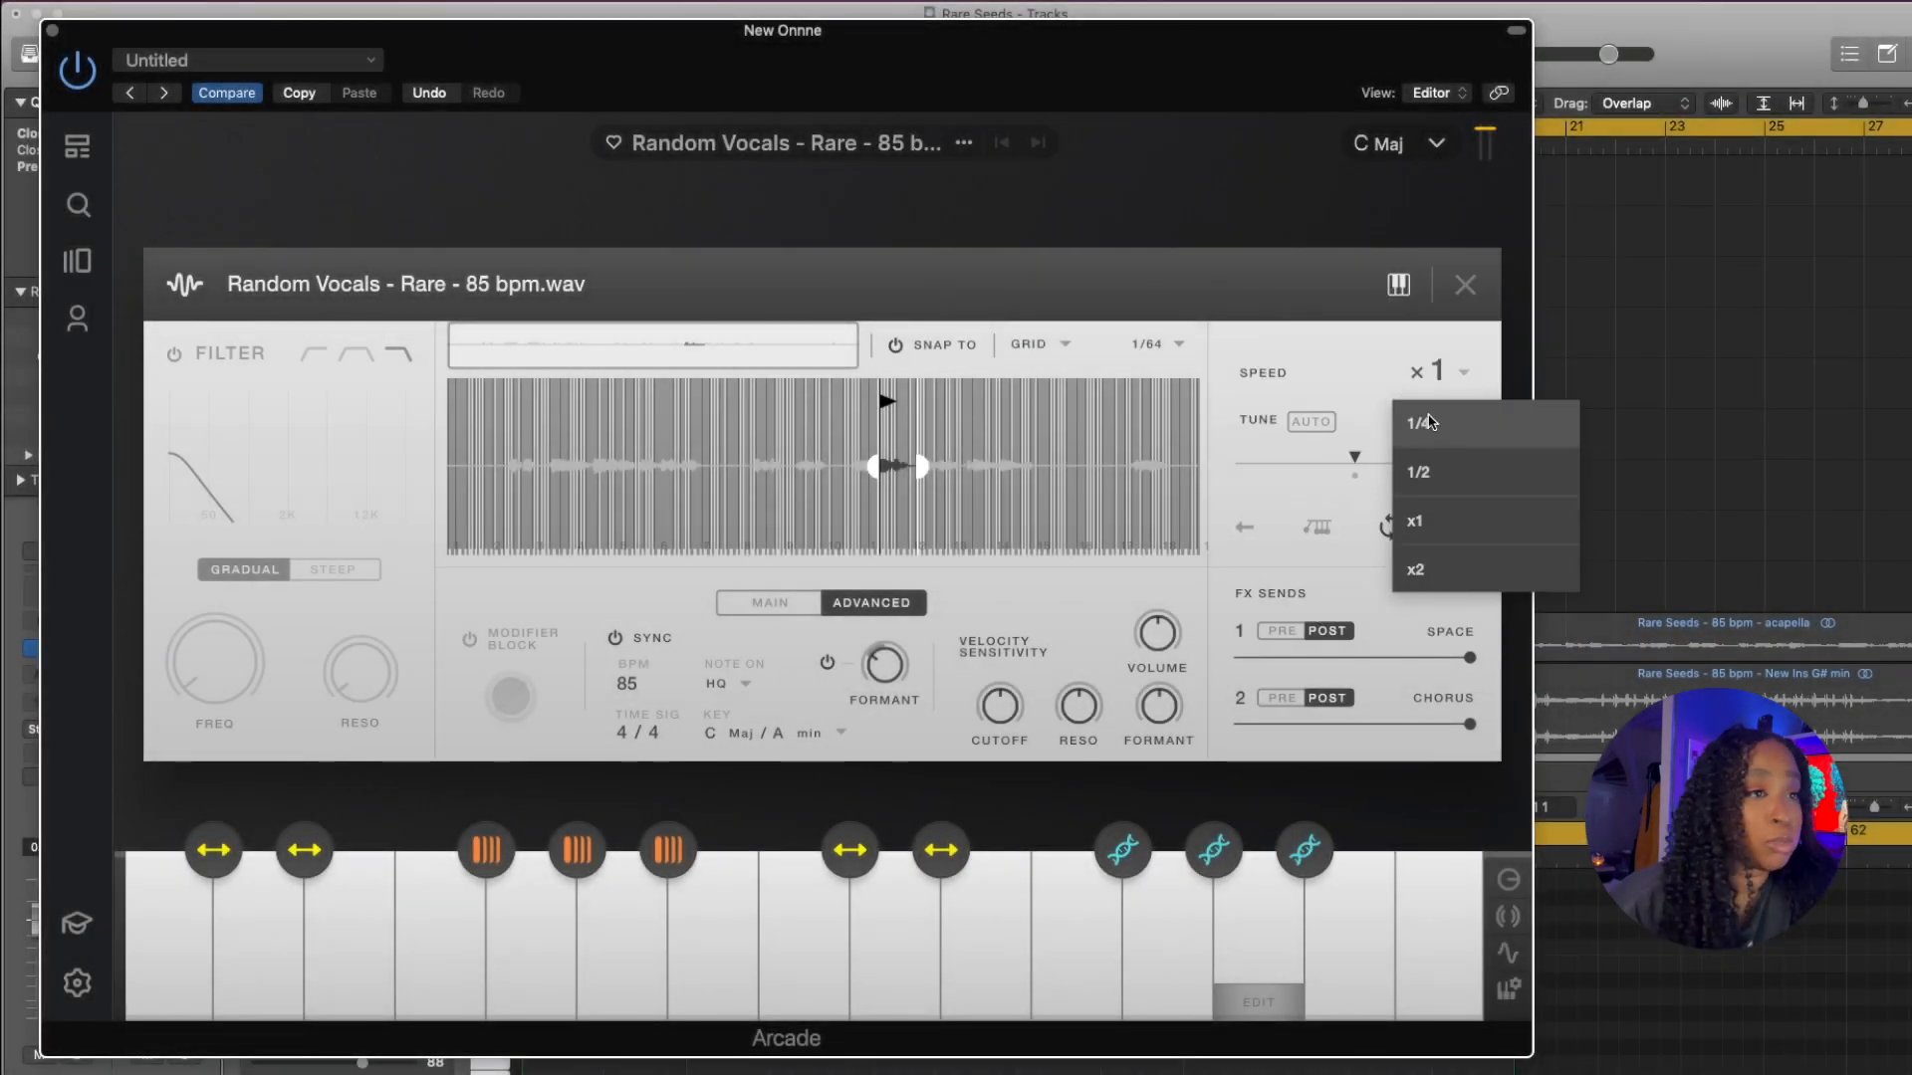
{"action": "left_click", "coordinate": [1336, 343]}
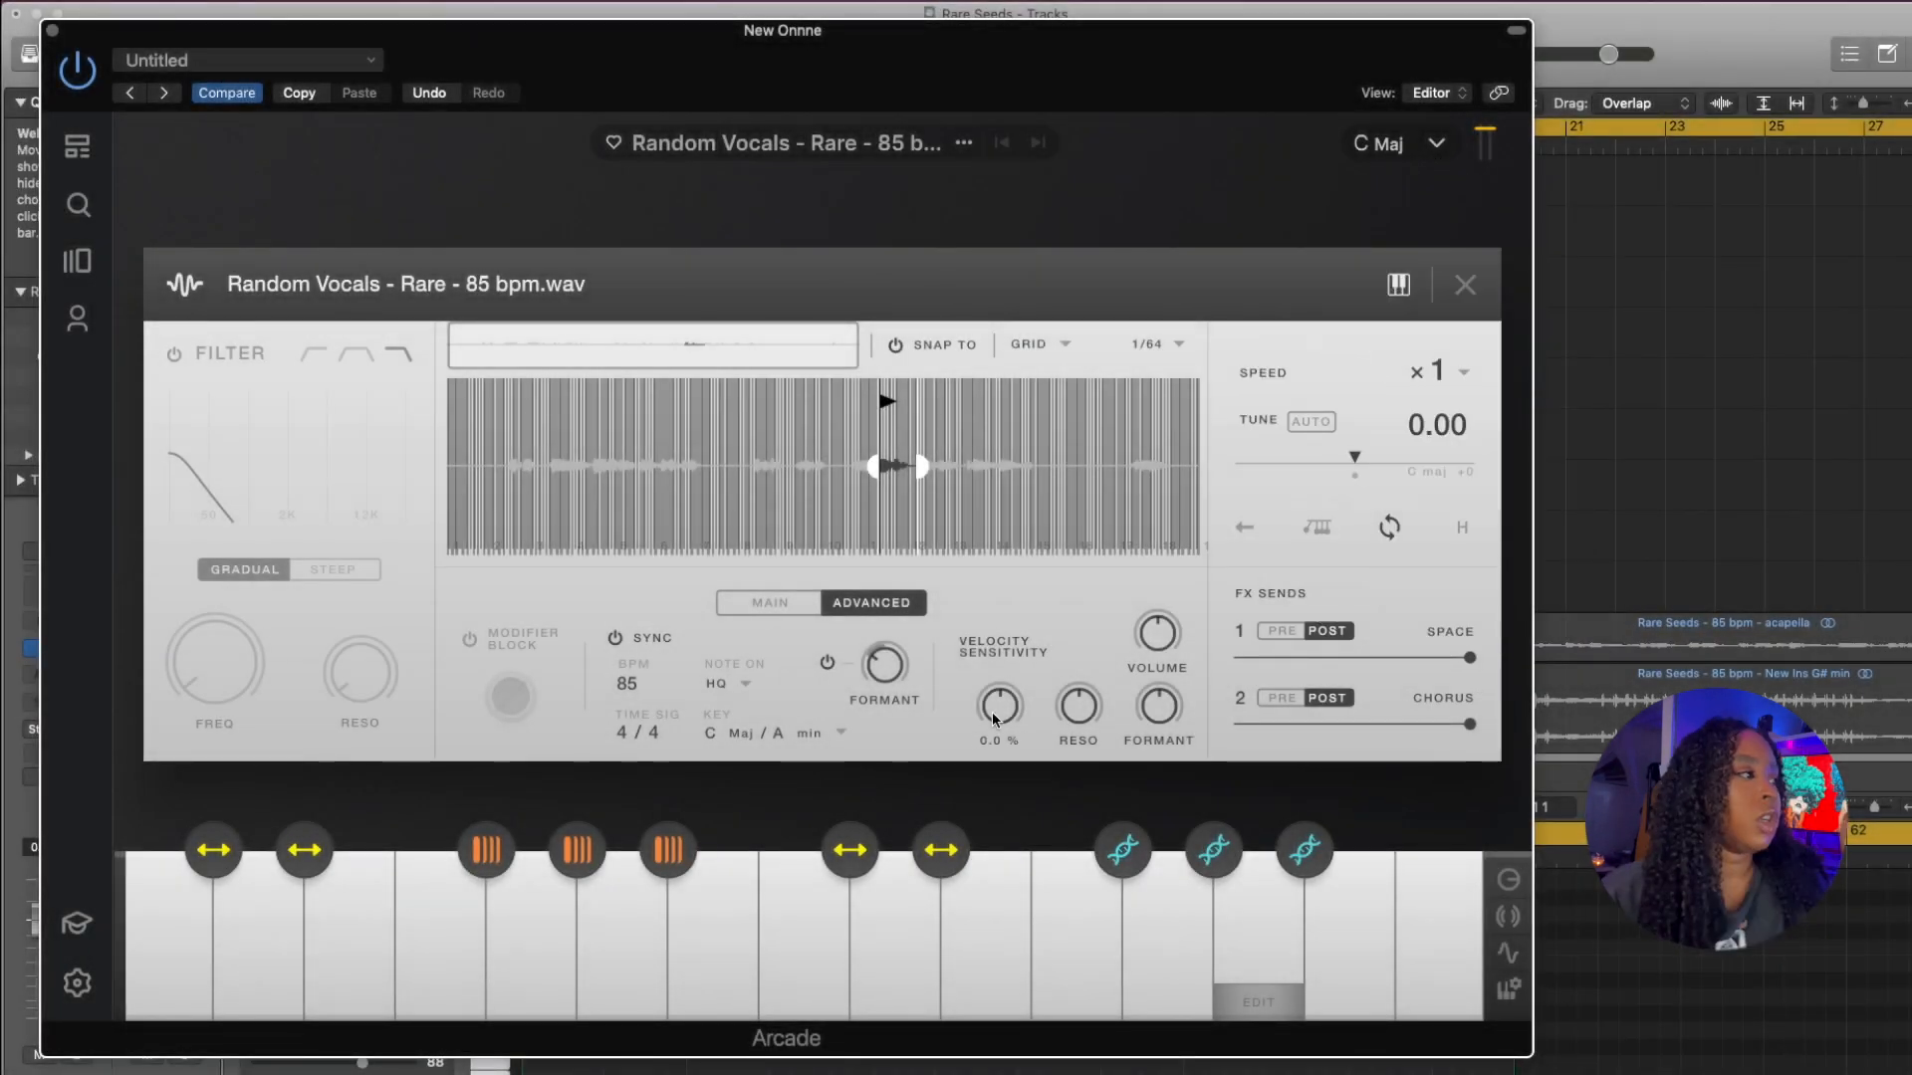
{"action": "left_click", "coordinate": [174, 355]}
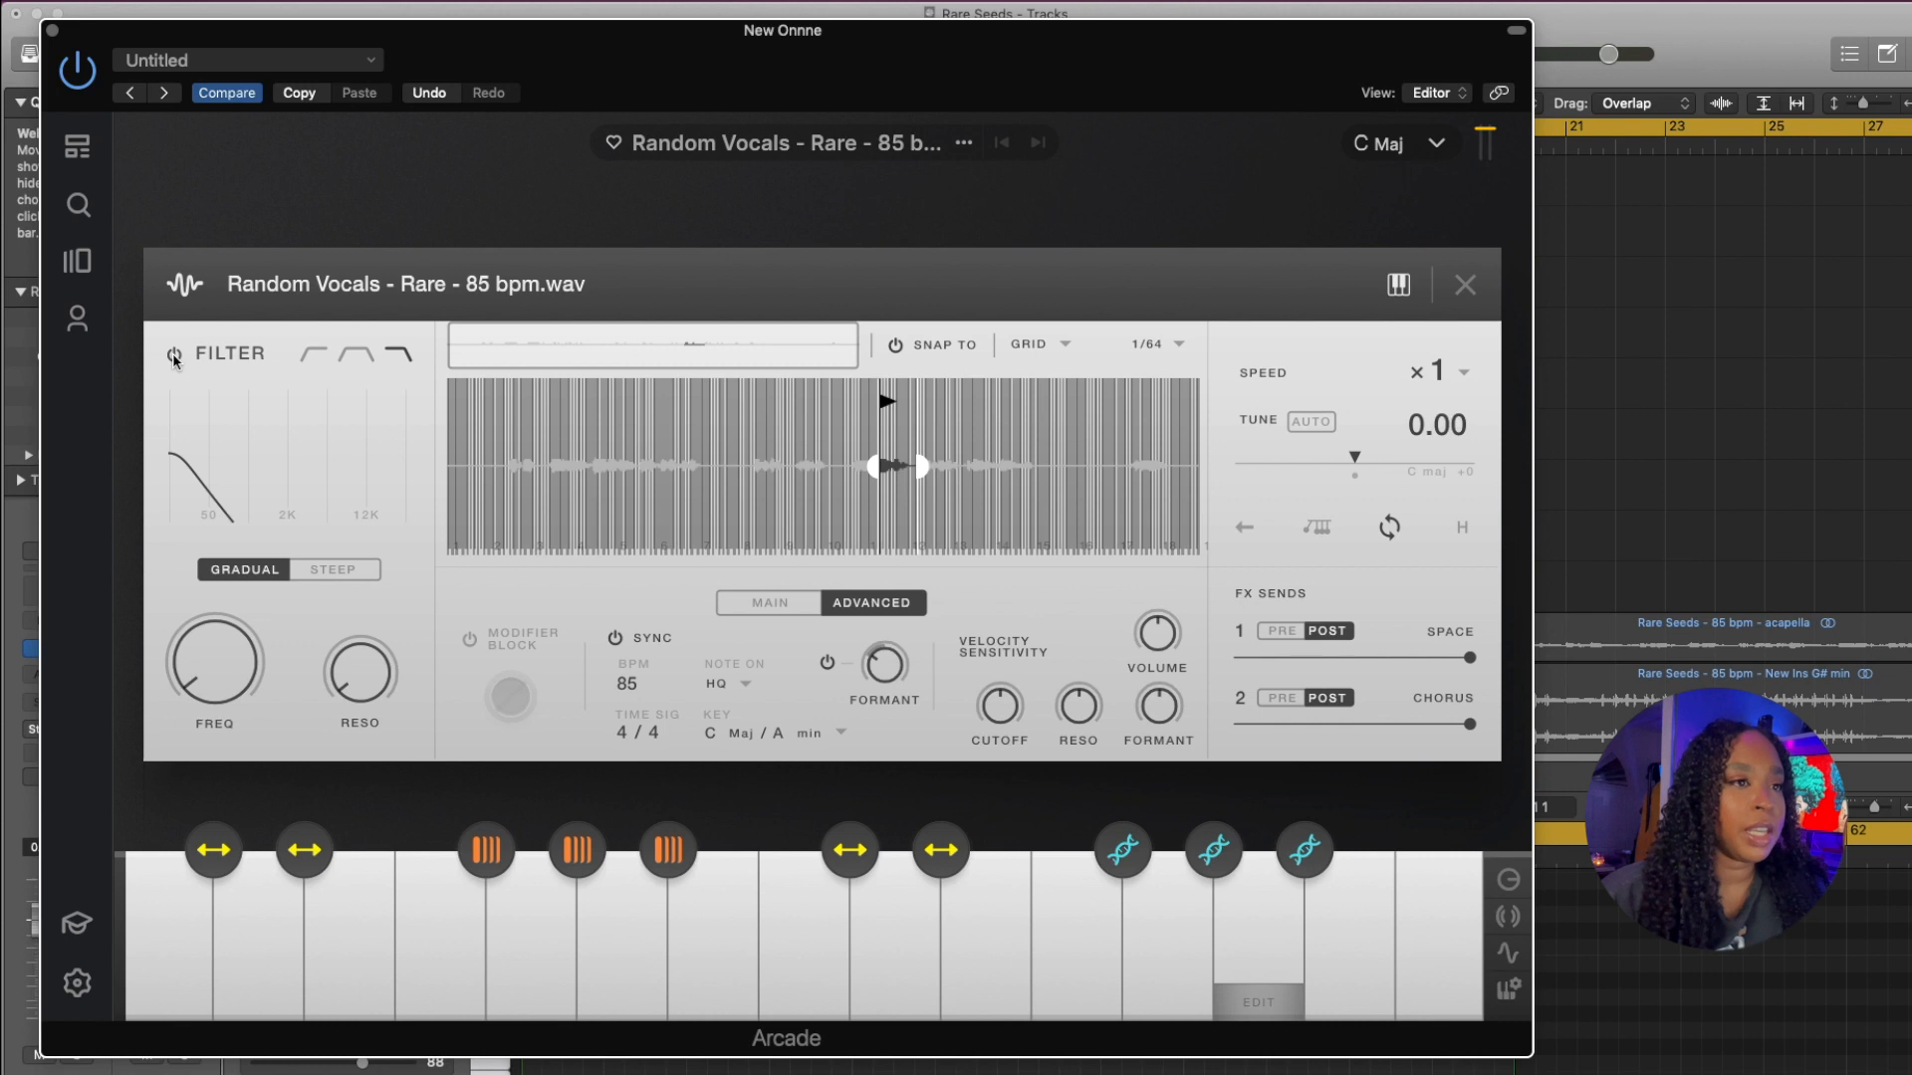
{"action": "left_click", "coordinate": [174, 355]}
{"action": "left_click", "coordinate": [174, 355]}
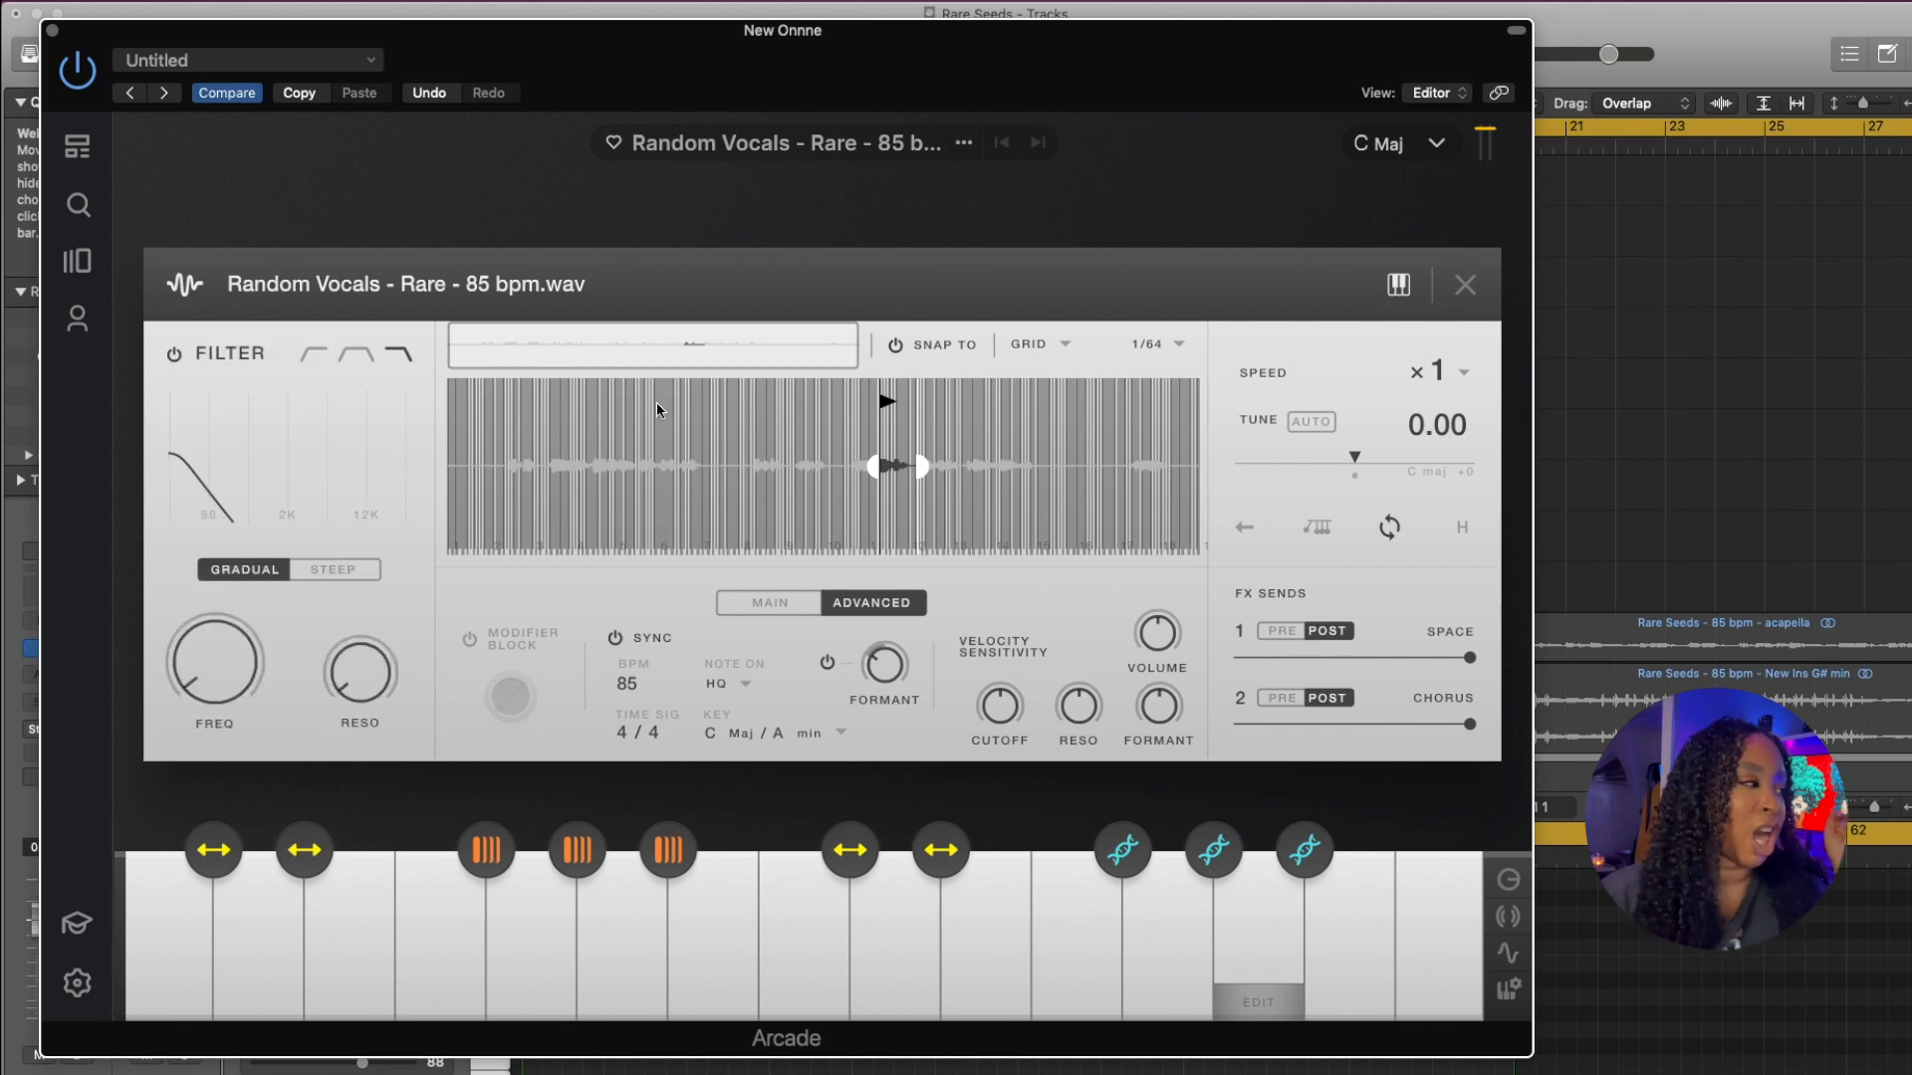
{"action": "left_click", "coordinate": [175, 355]}
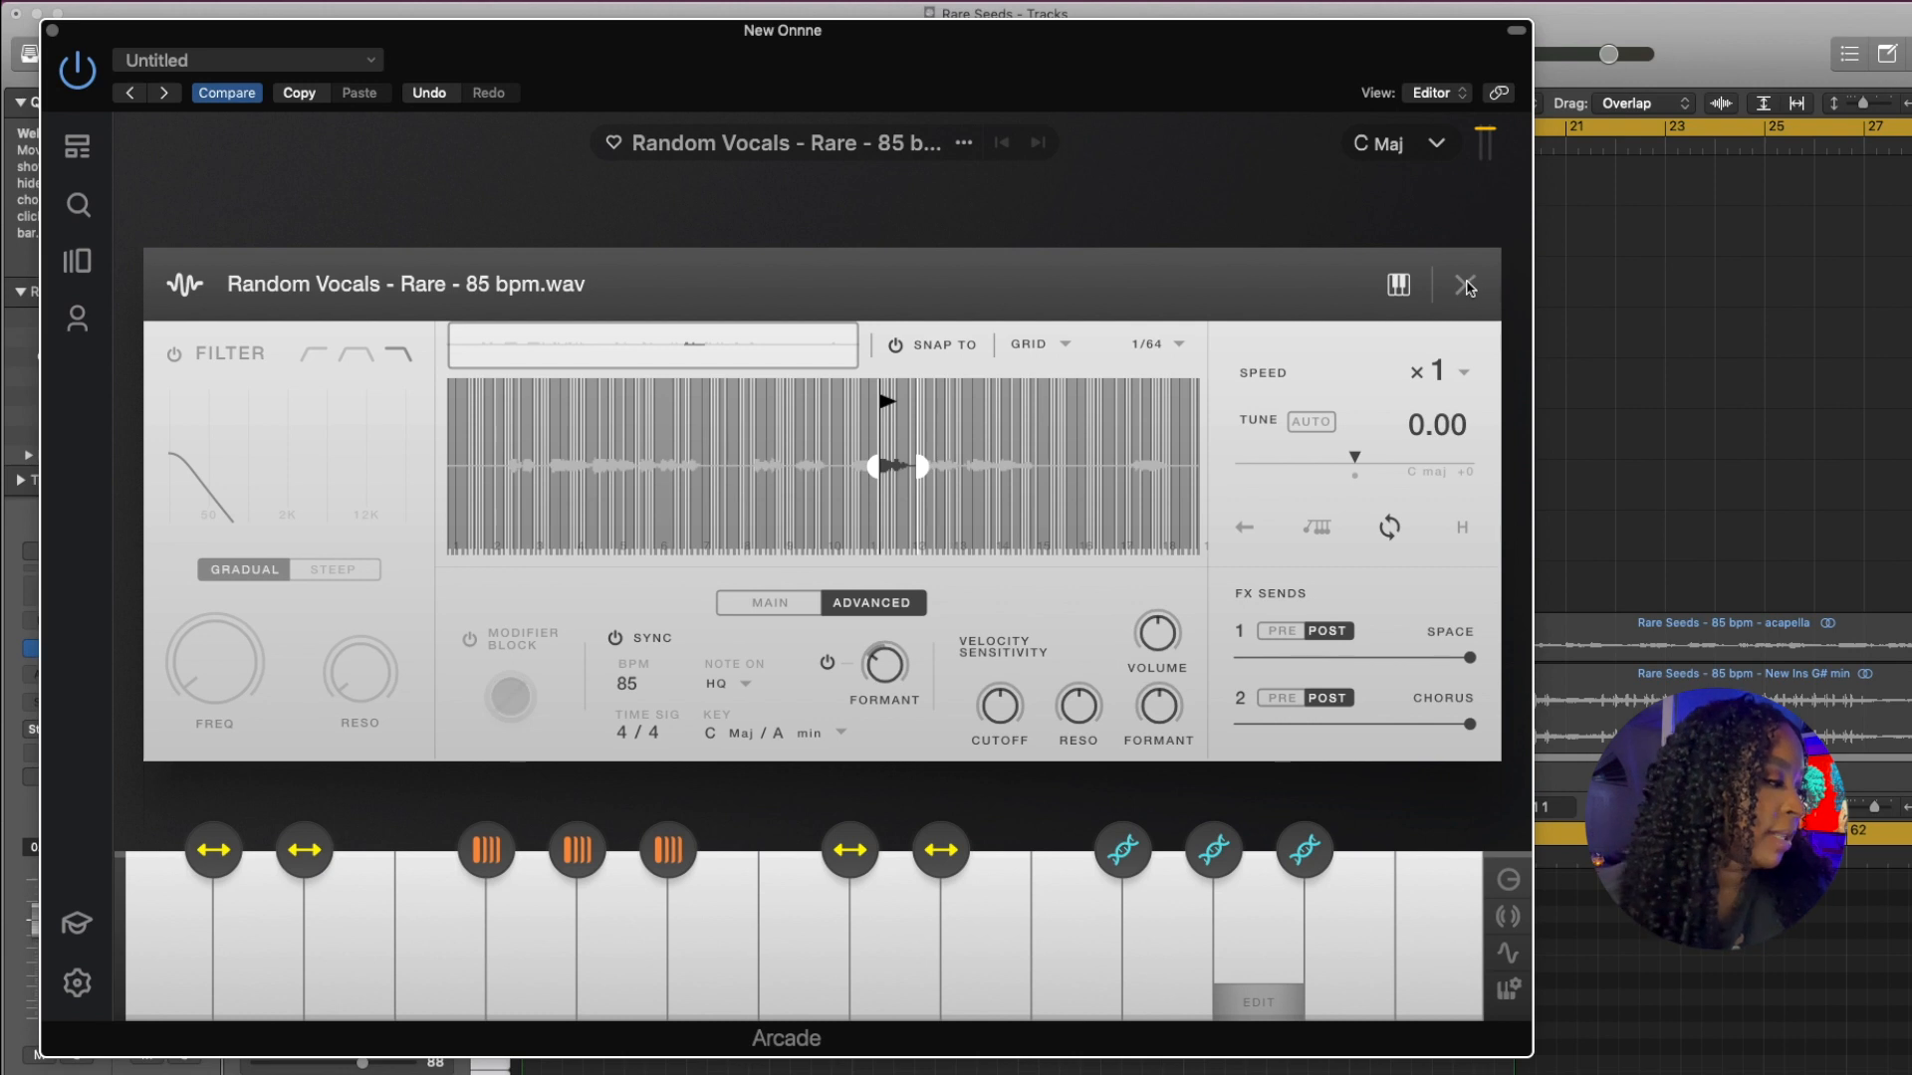
Close Arcade and play a cycle over bars 1 to 5 with the New Ins G# min instrumental track unmuted.
{"action": "left_click", "coordinate": [1465, 285]}
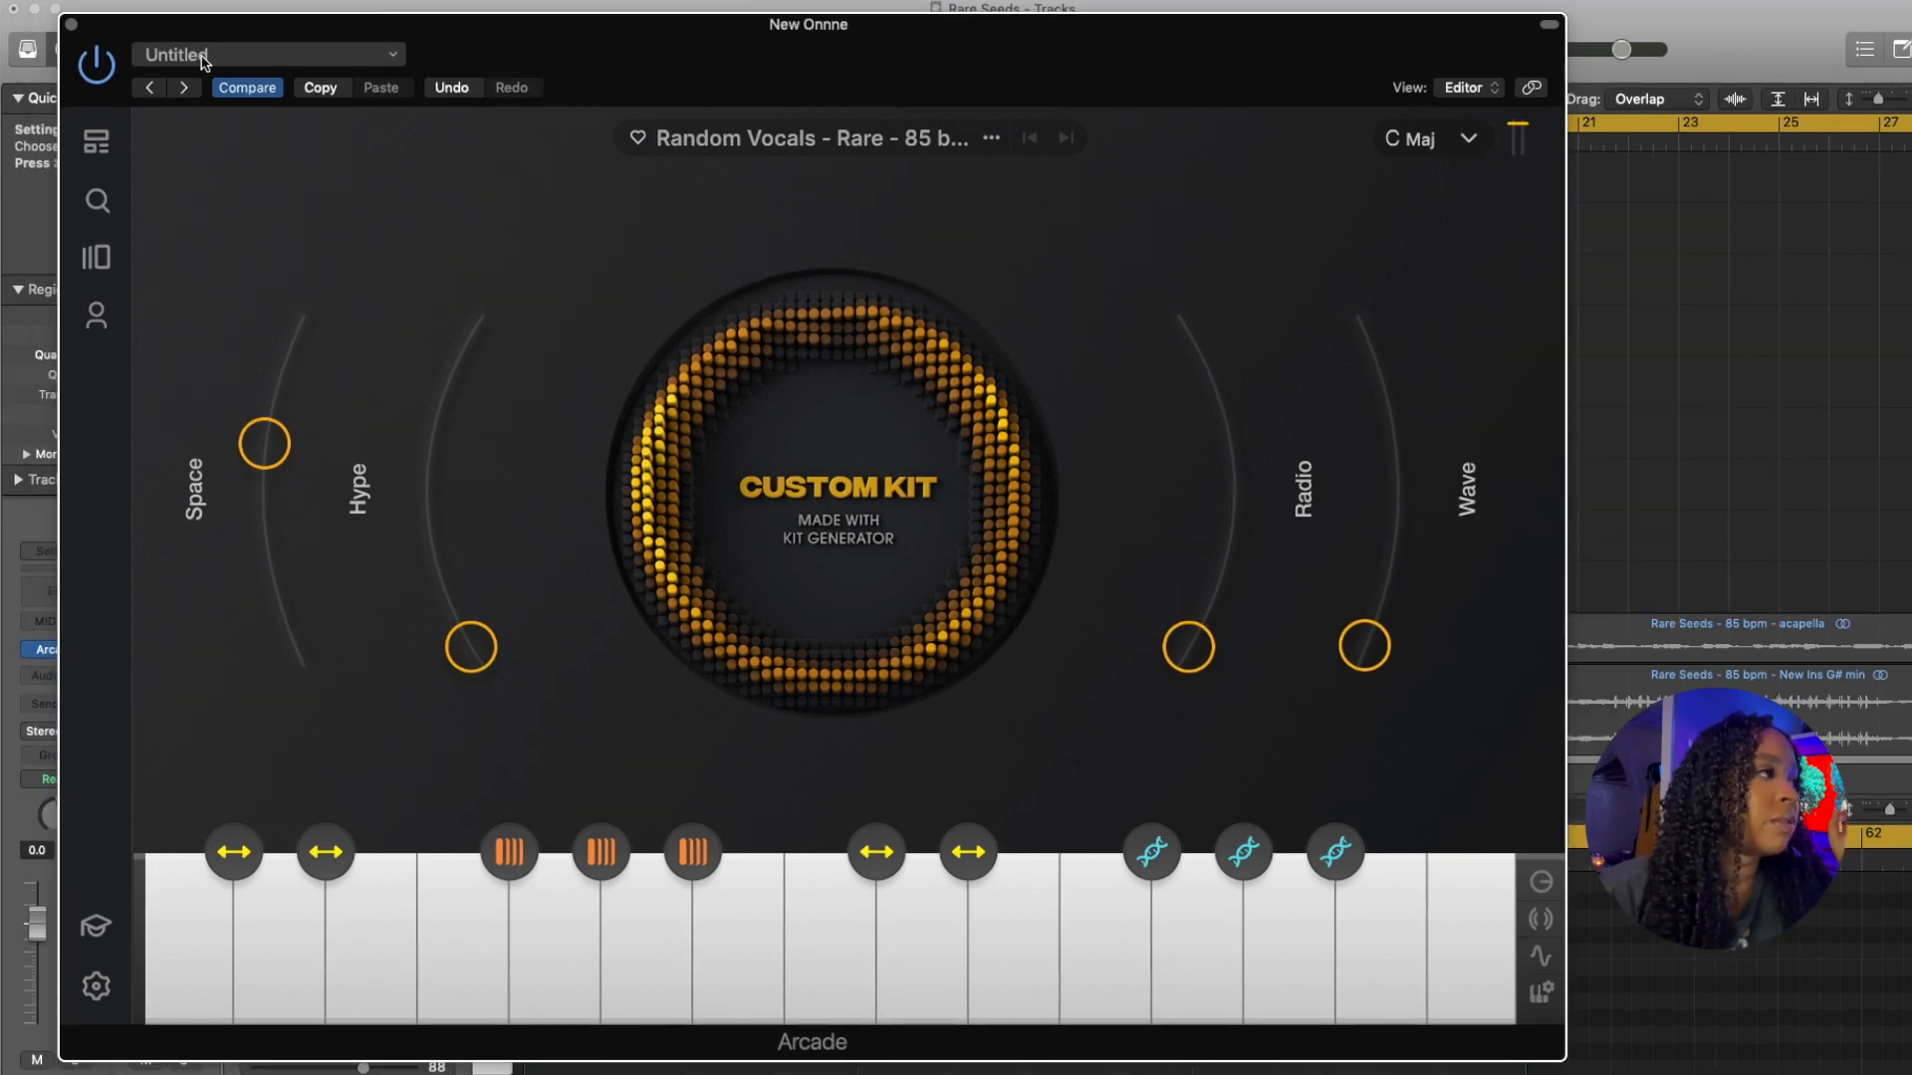
{"action": "left_click", "coordinate": [71, 23]}
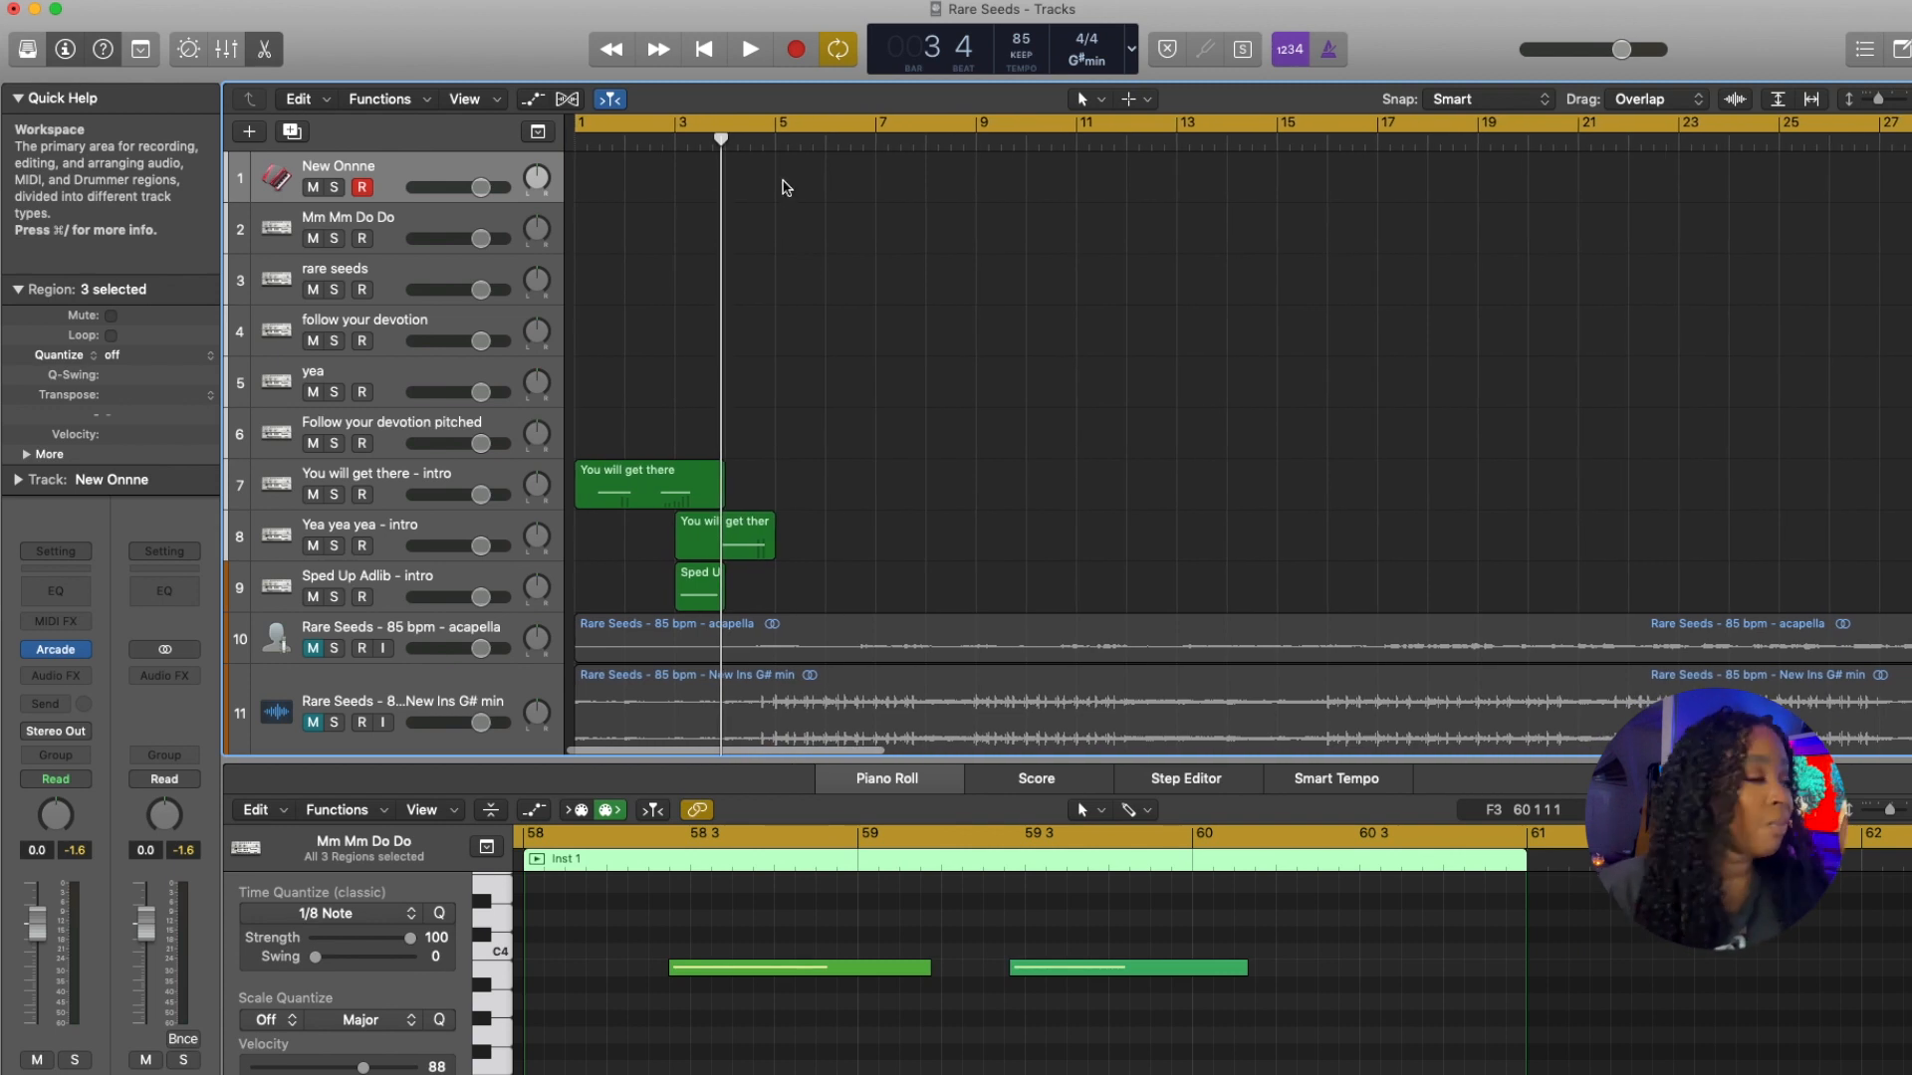
{"action": "left_click", "coordinate": [578, 124]}
{"action": "left_click_drag", "start_coordinate": [579, 124], "coordinate": [770, 152]}
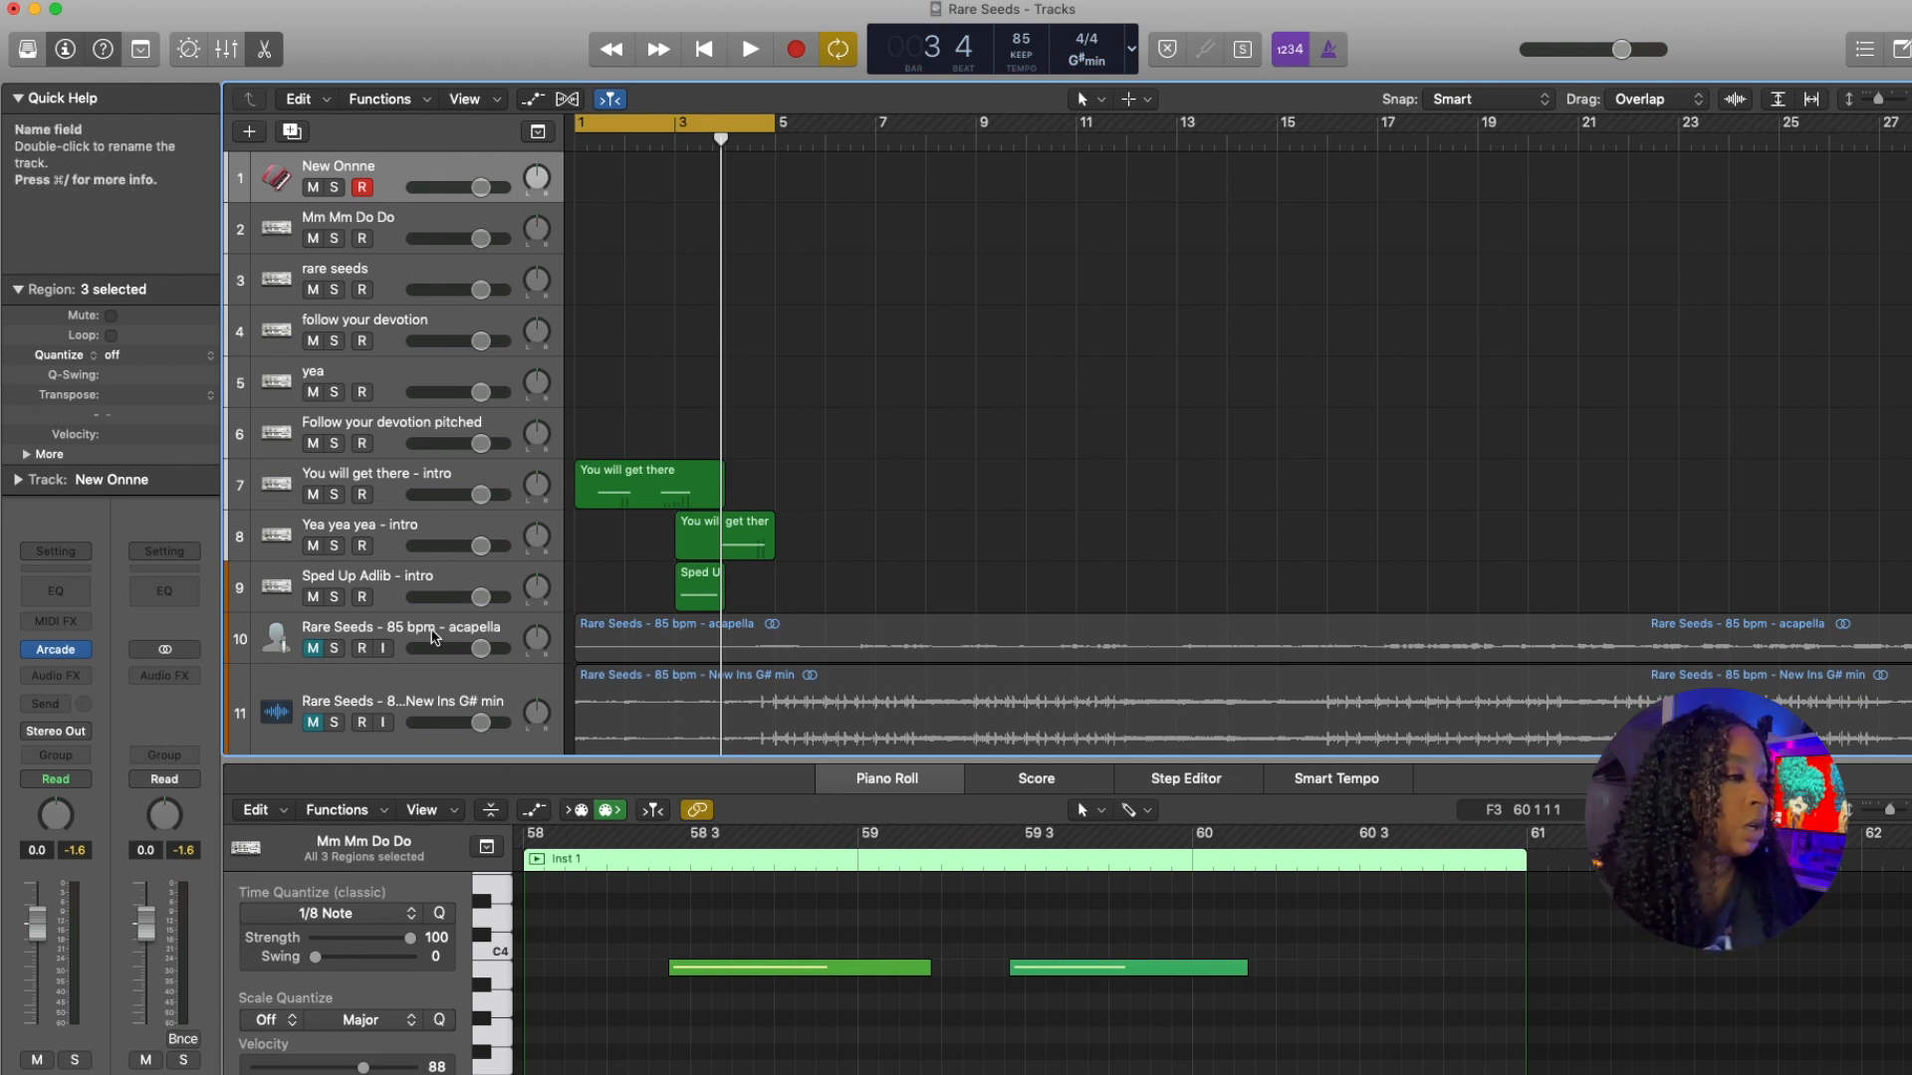
{"action": "left_click", "coordinate": [455, 704]}
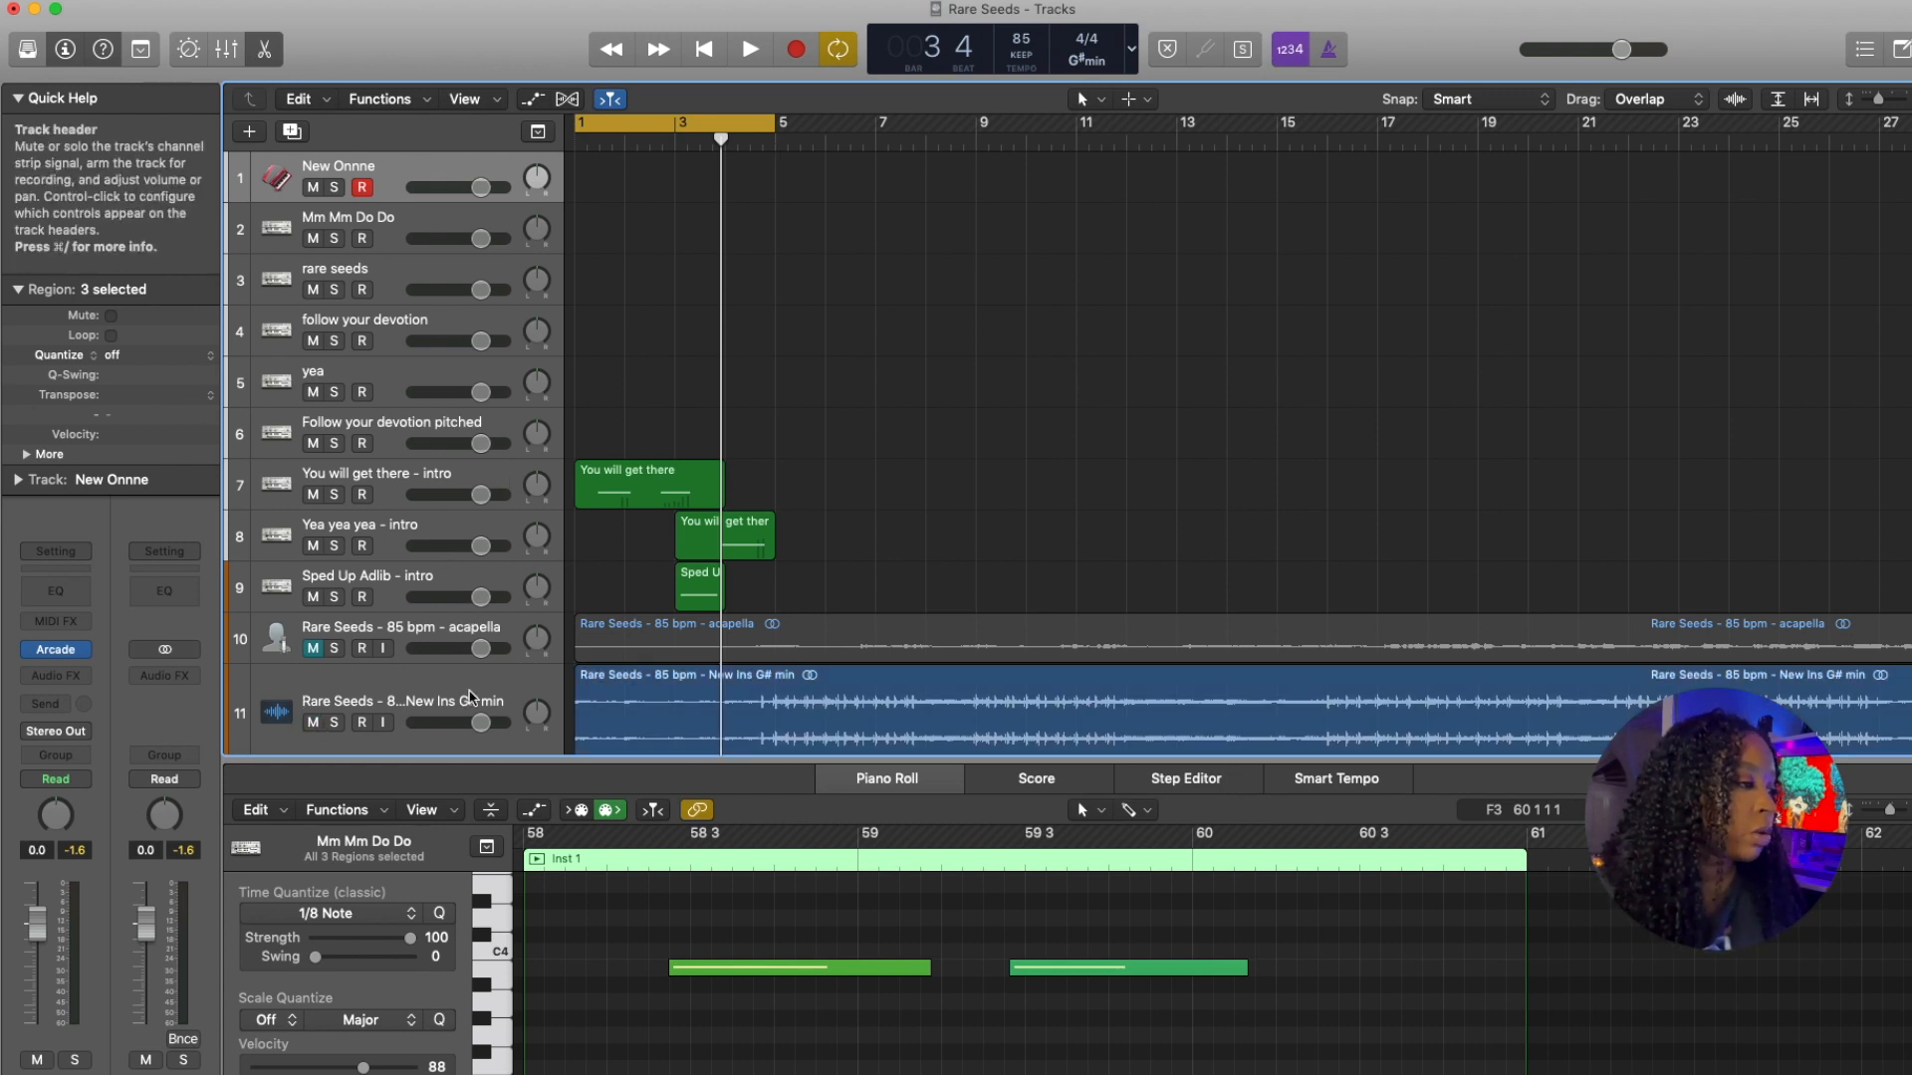
{"action": "key", "text": "space"}
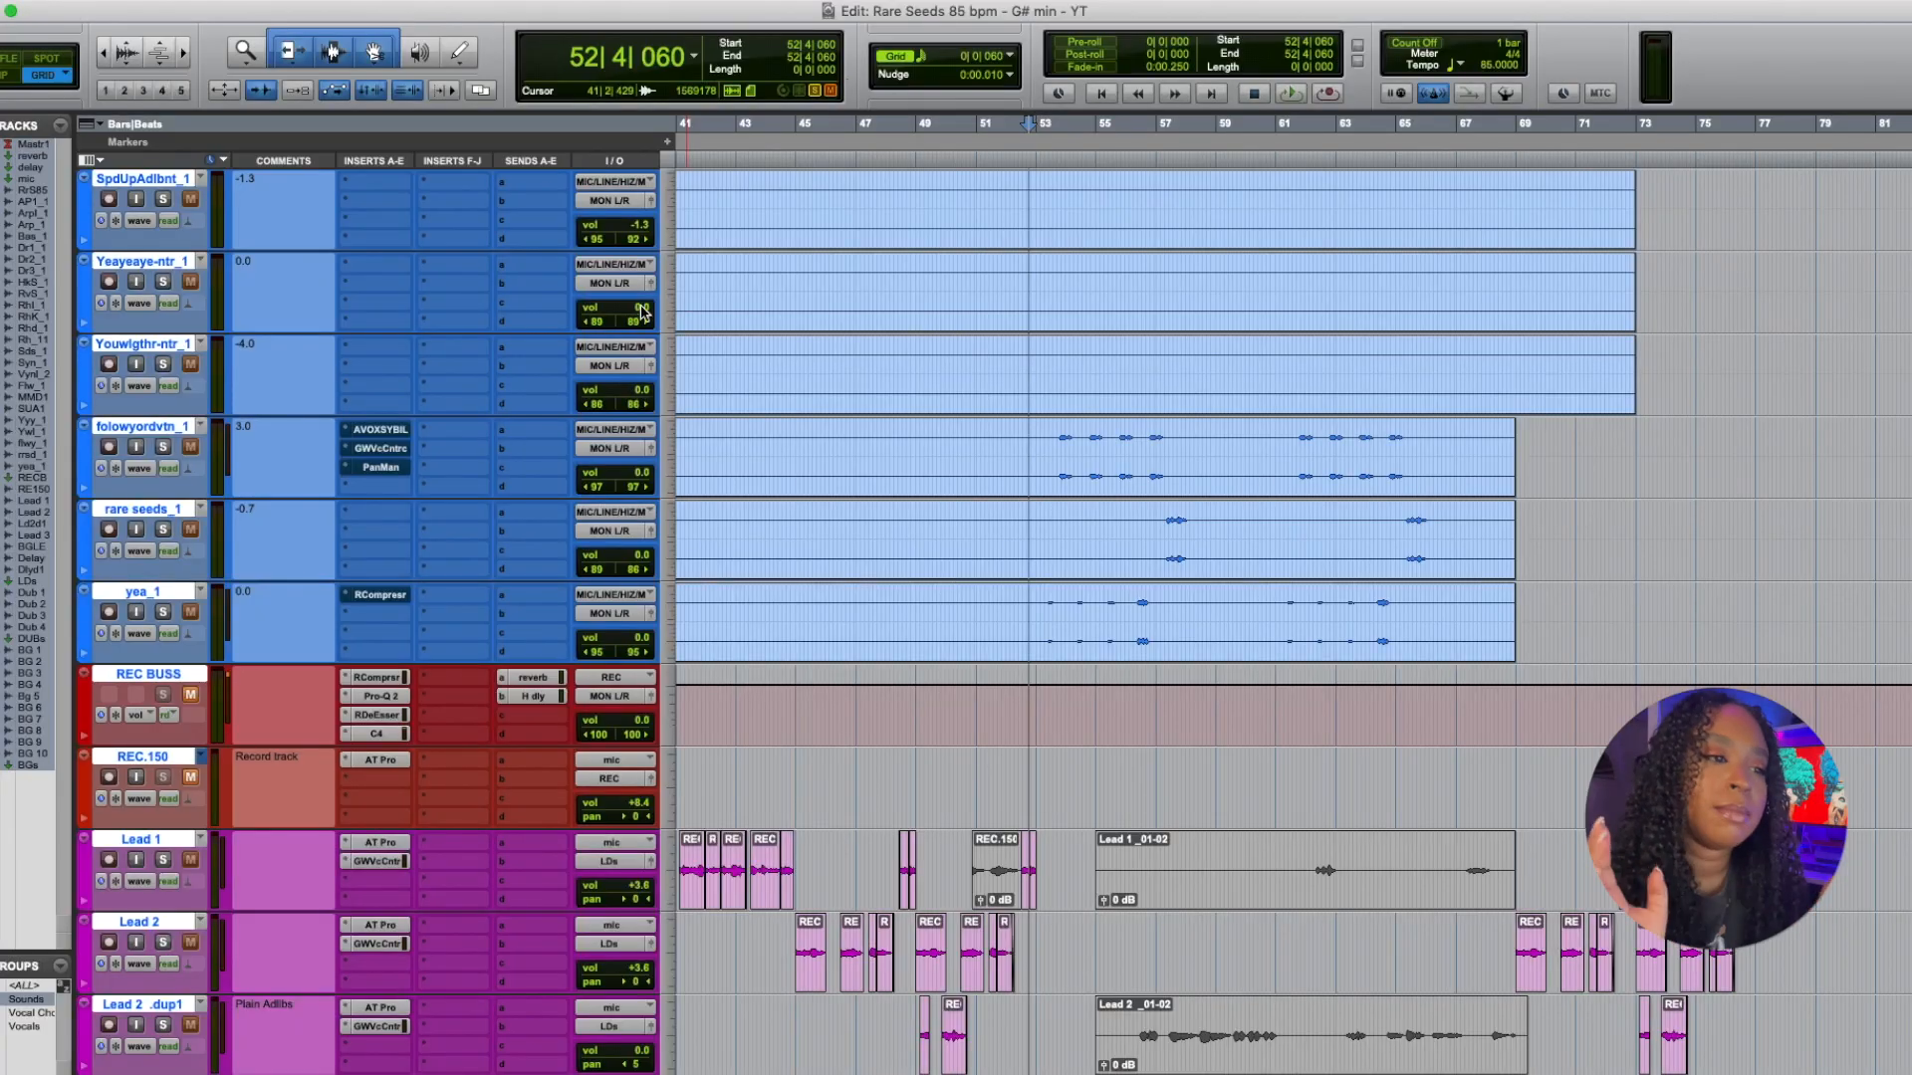
In the Pro Tools session, play from around bar 50 to hear the vocal chops in the full arrangement.
{"action": "scroll", "coordinate": [631, 294], "scroll_direction": "up", "scroll_amount": 2}
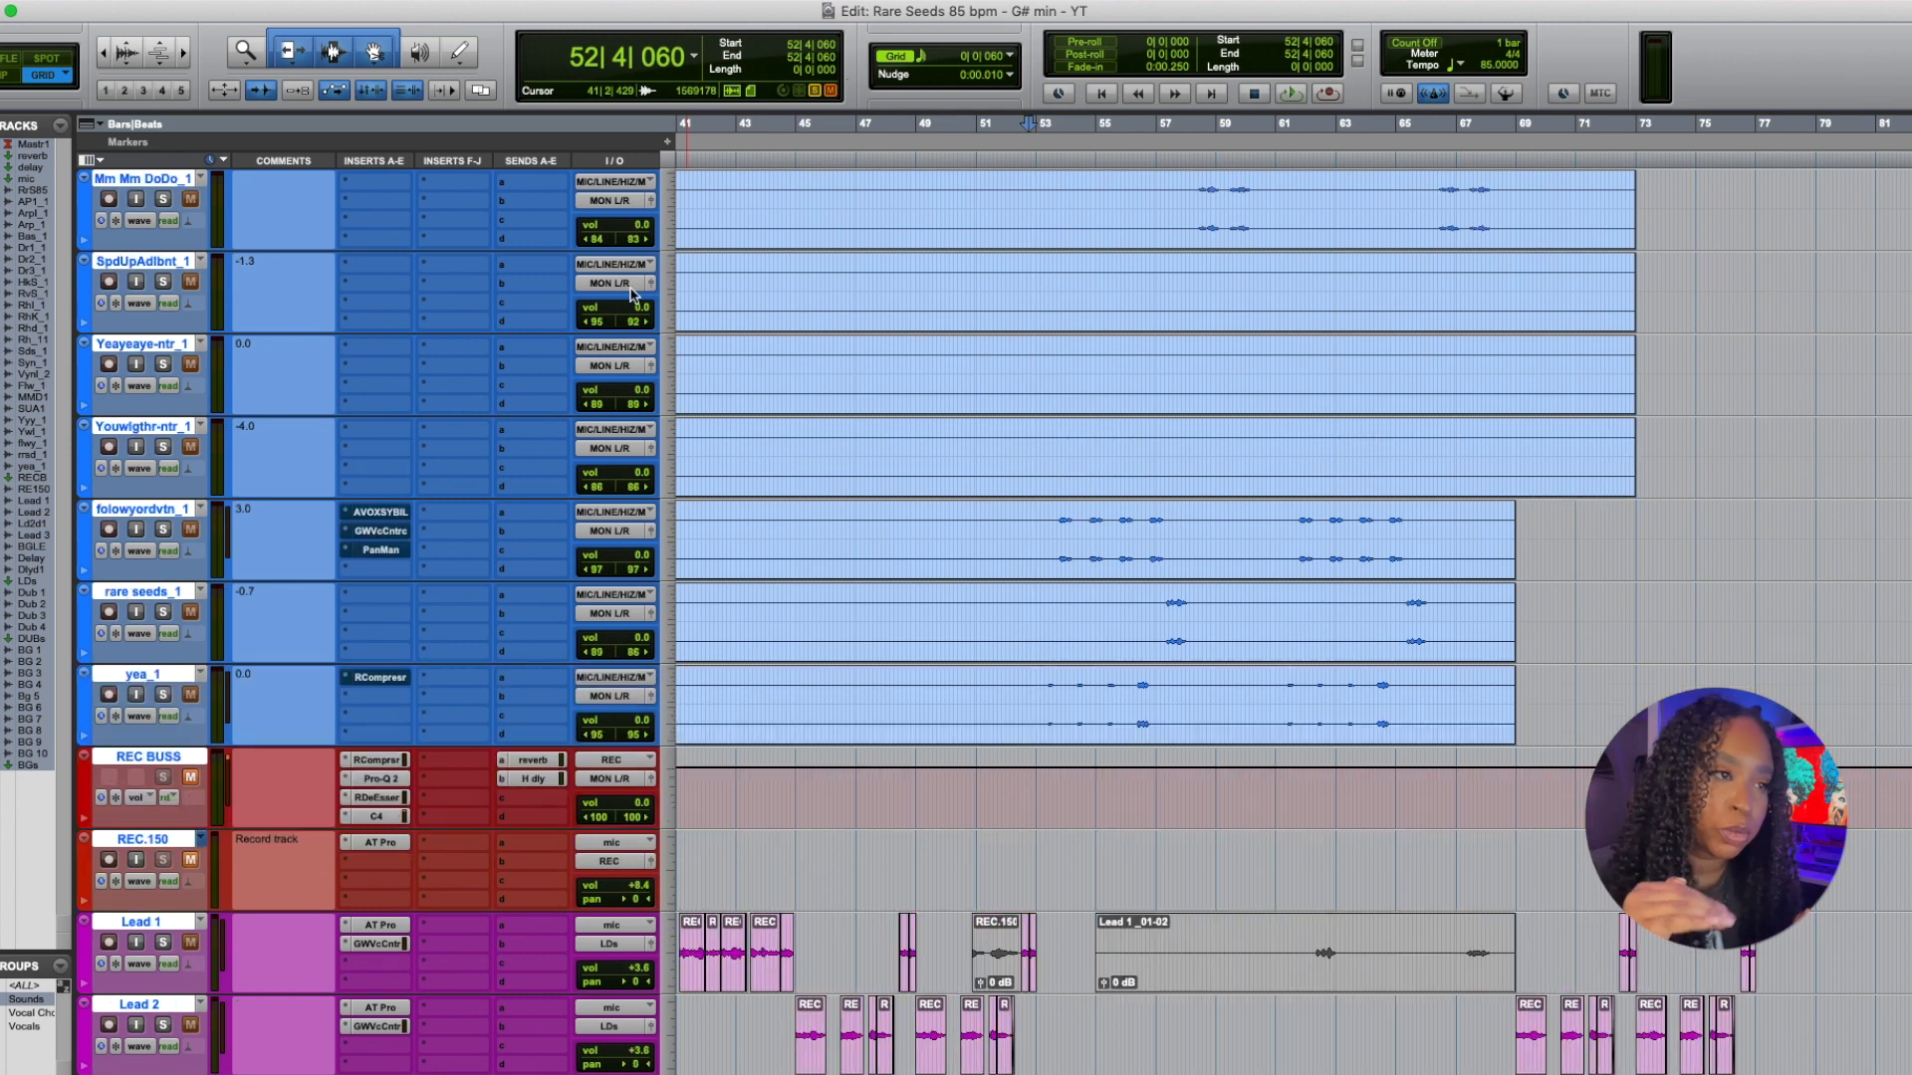
{"action": "scroll", "coordinate": [653, 346], "scroll_direction": "up", "scroll_amount": 1}
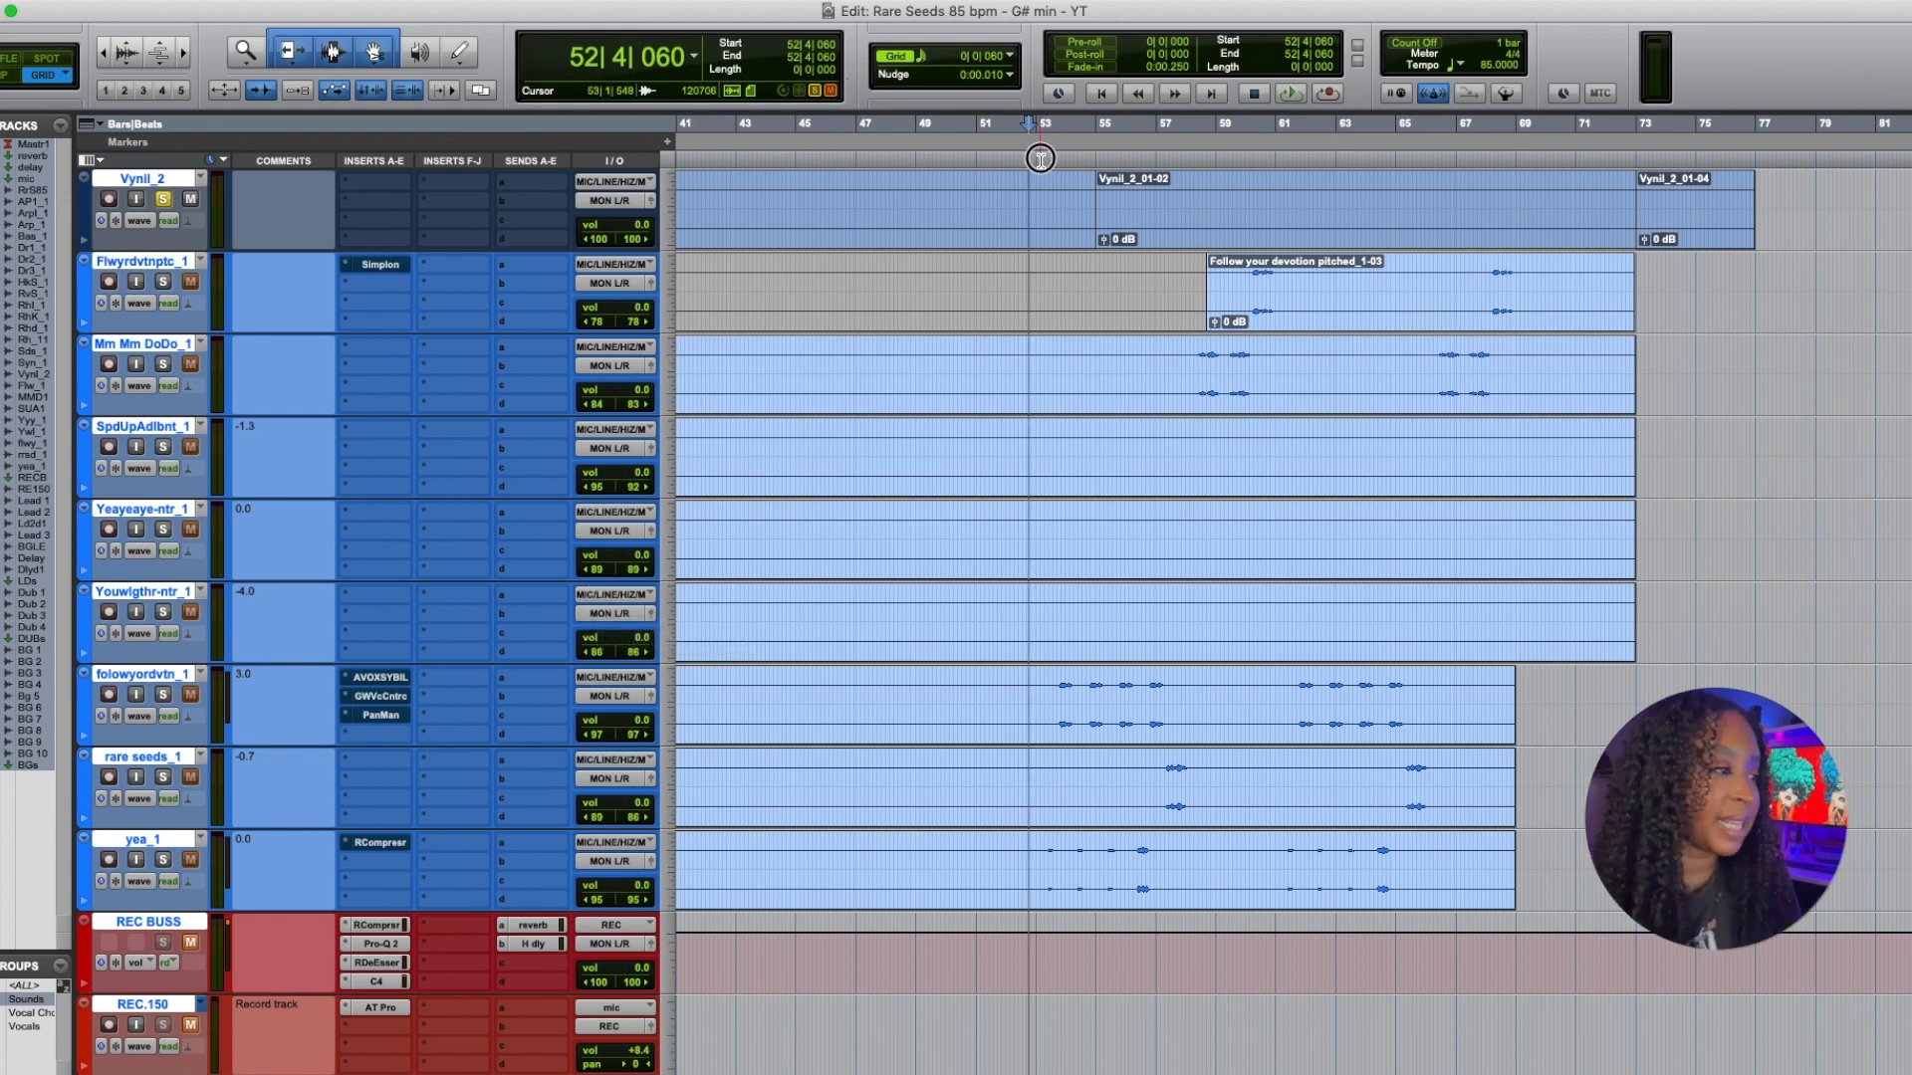
{"action": "left_click", "coordinate": [985, 300]}
{"action": "key", "text": "space"}
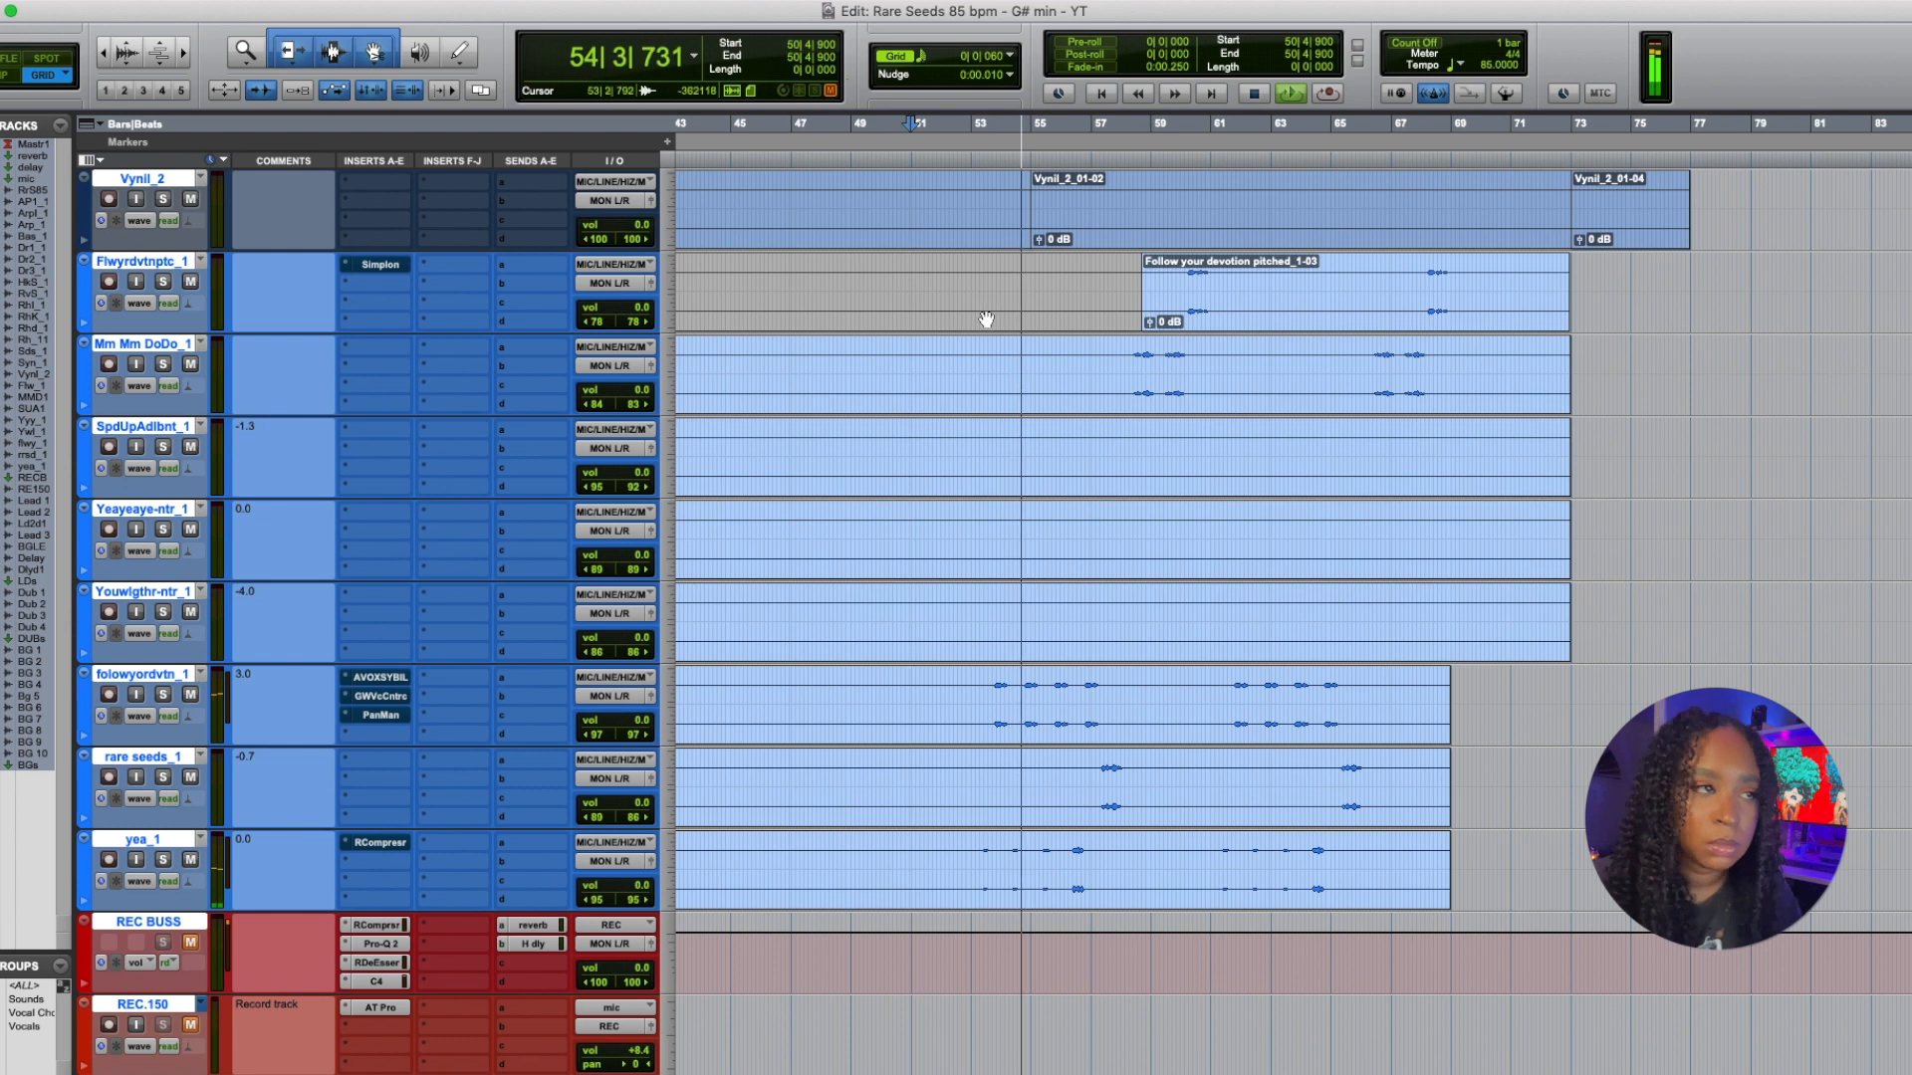
{"action": "scroll", "coordinate": [1034, 365], "scroll_direction": "up", "scroll_amount": 7}
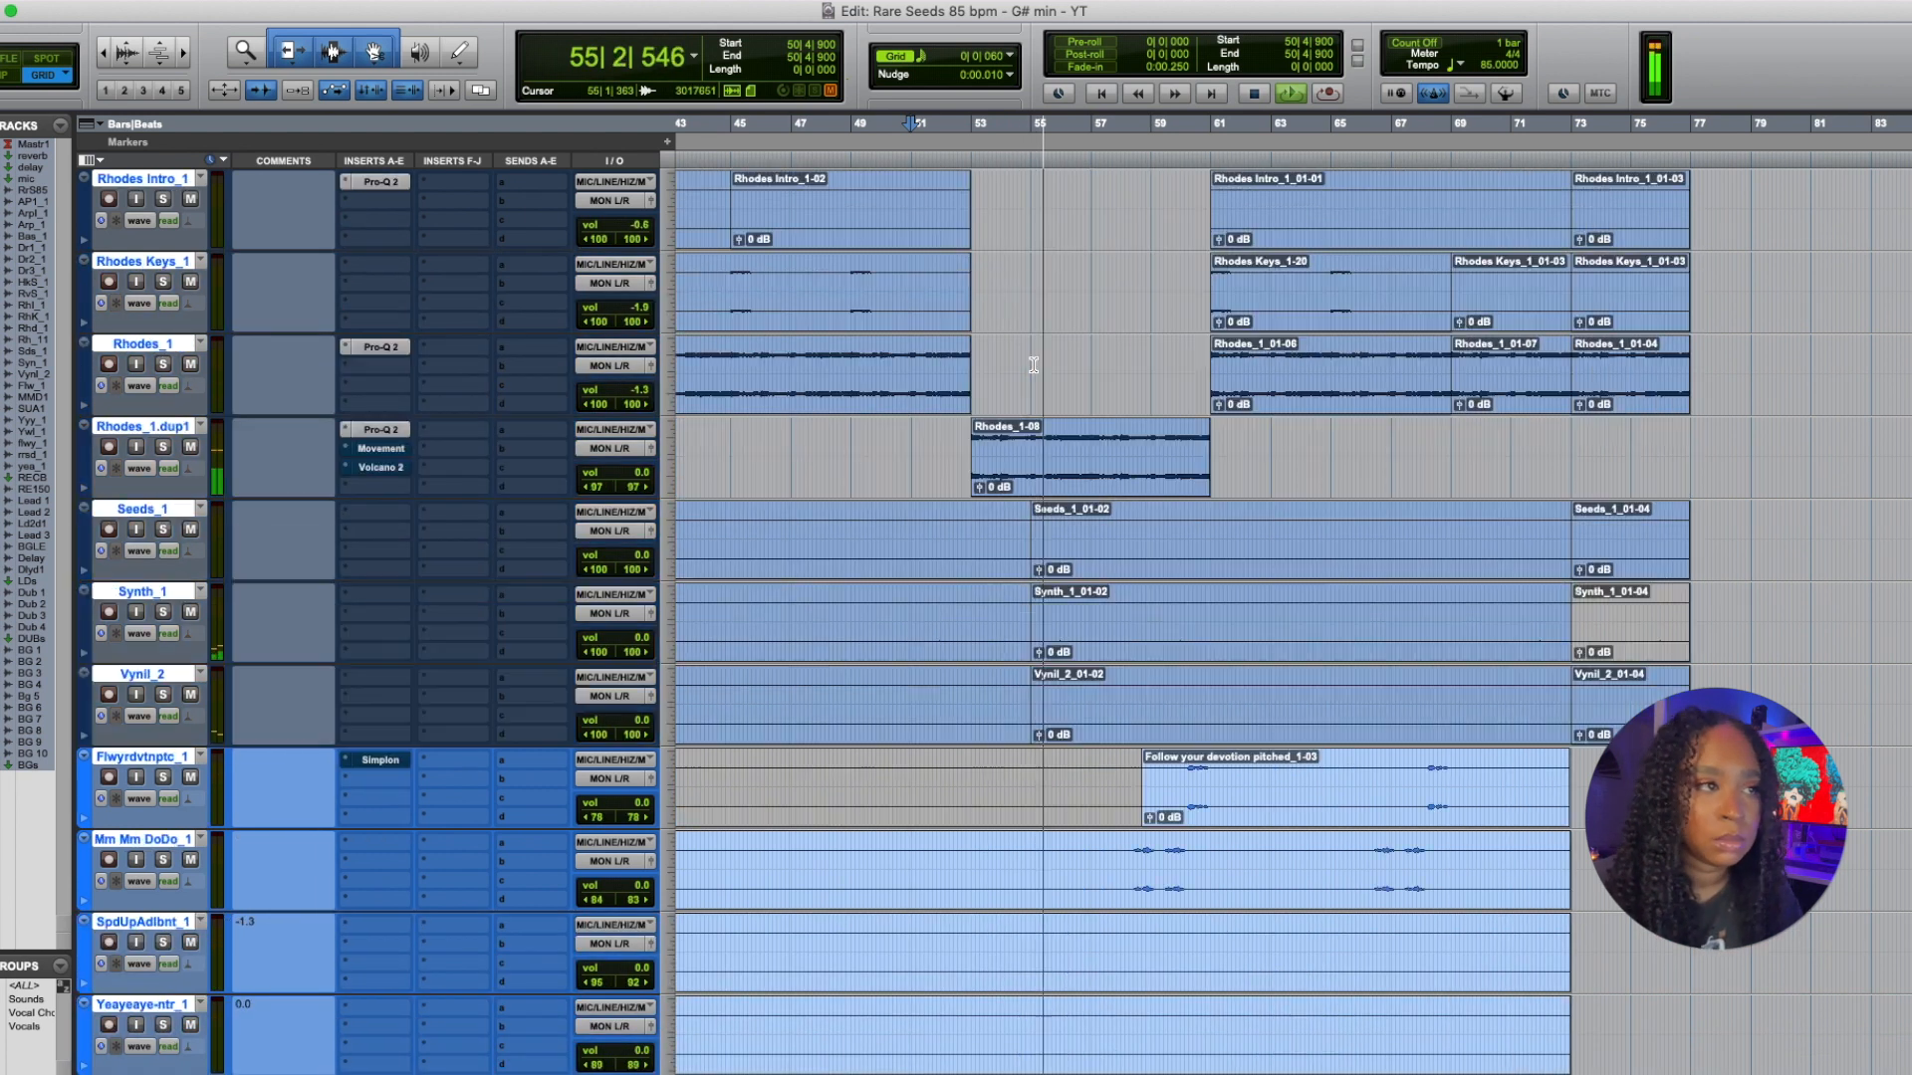
{"action": "scroll", "coordinate": [1034, 366], "scroll_direction": "up", "scroll_amount": 7}
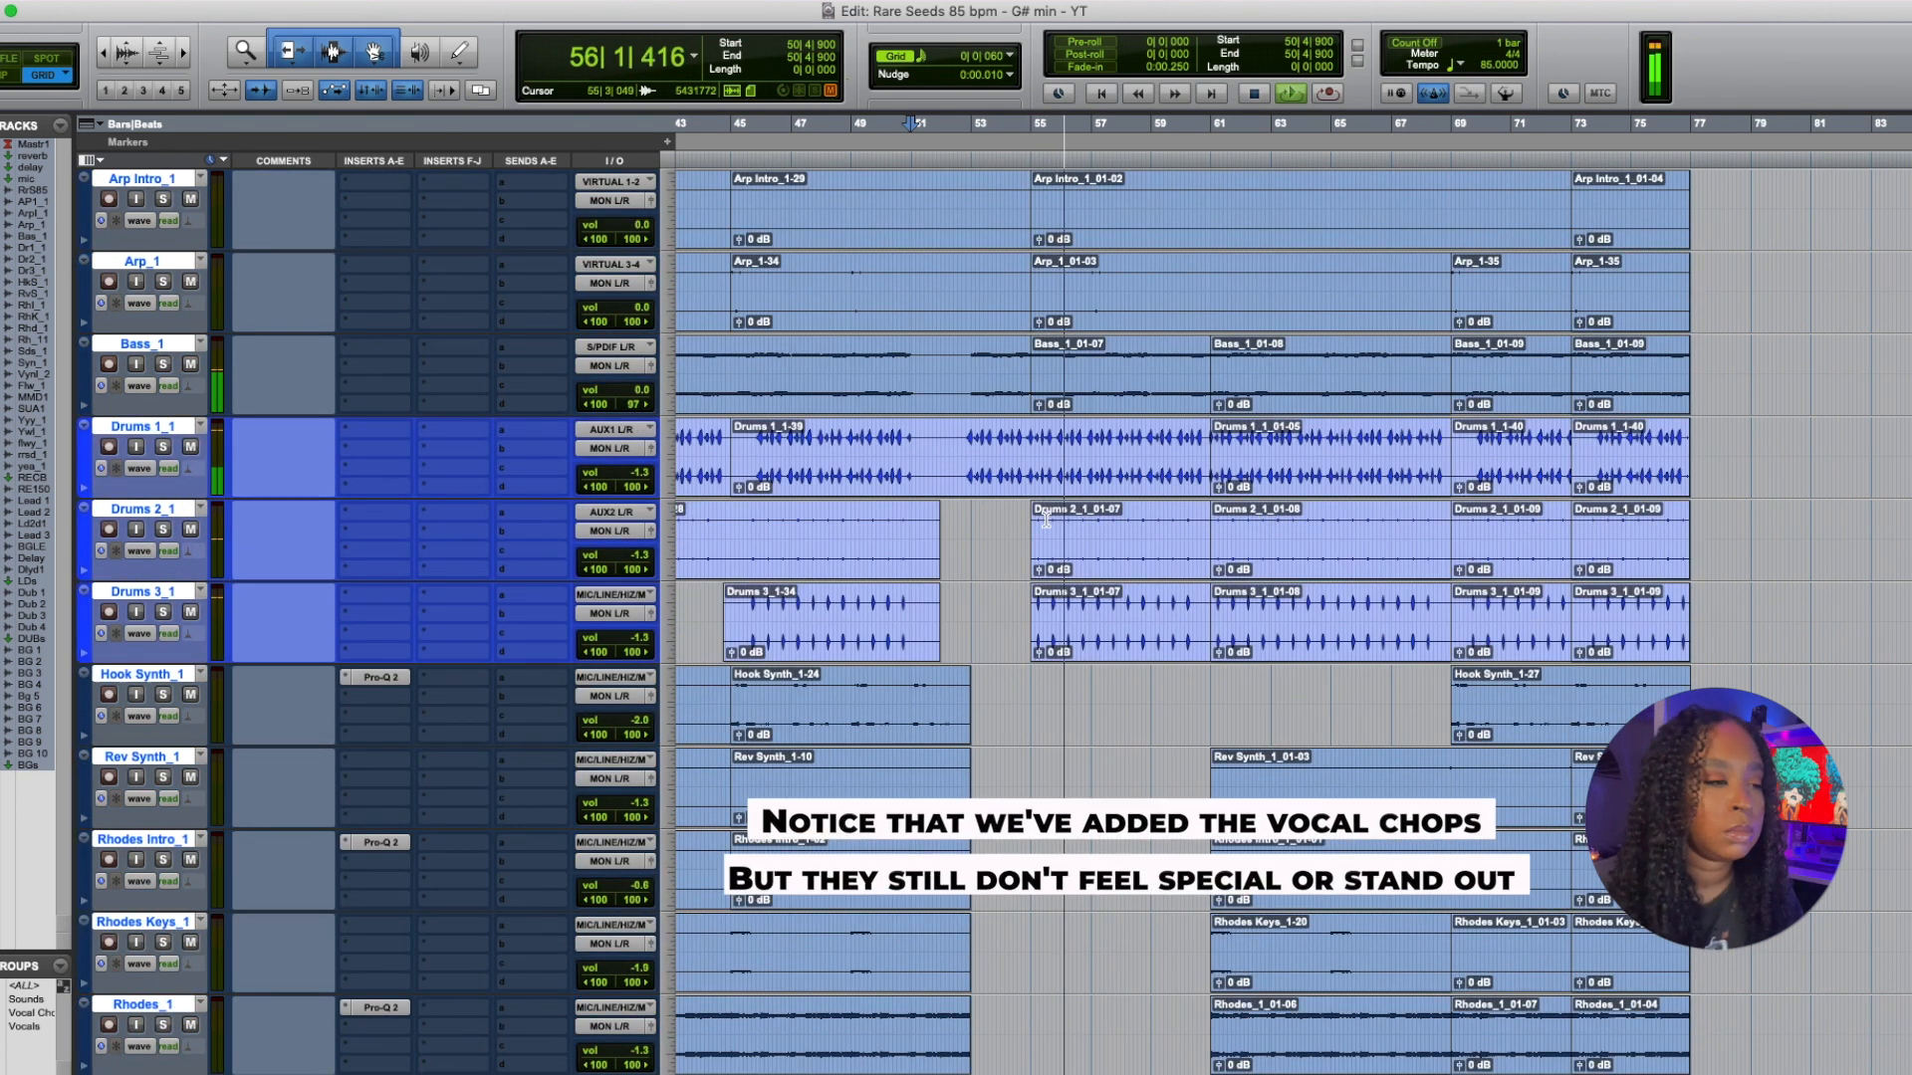
Mute the Drums 2 and Drums 3 clips between bars 55 and 61 to make space for the vocal chops.
{"action": "double_click", "coordinate": [1036, 530]}
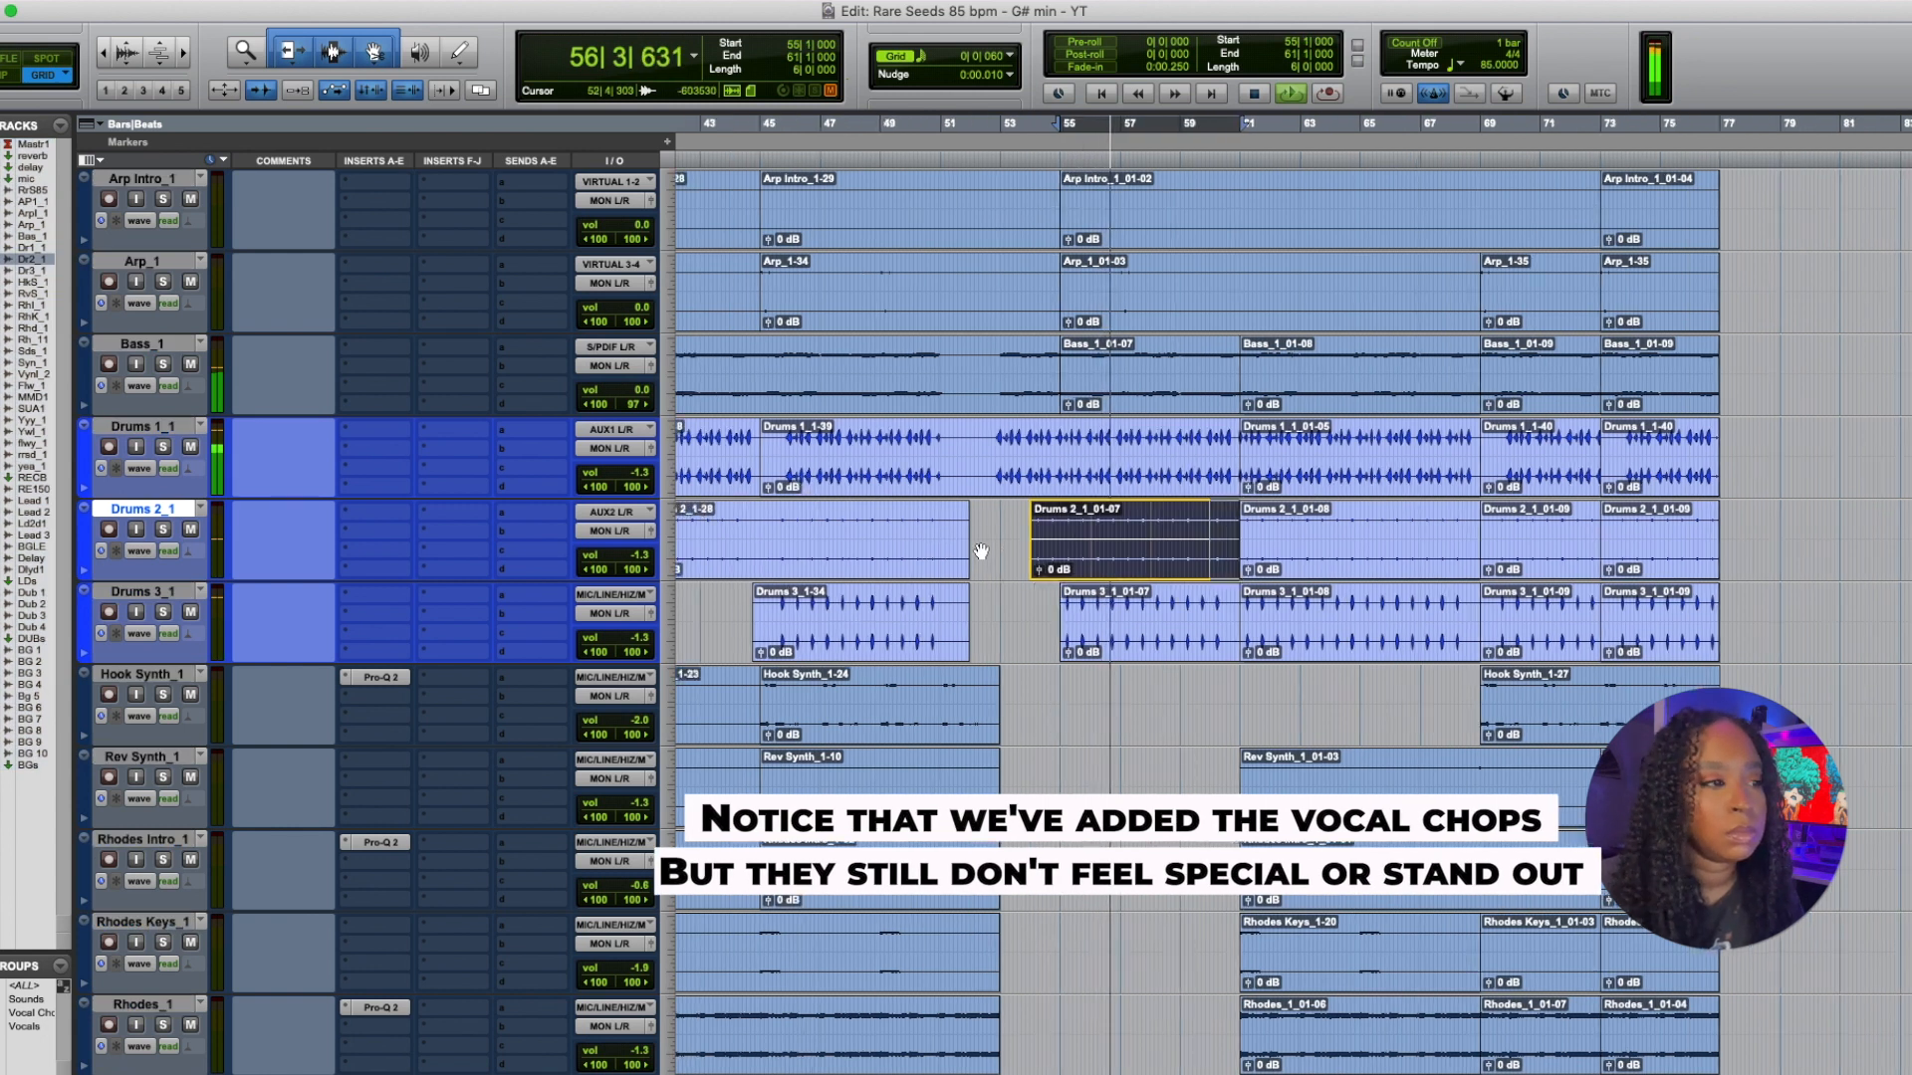
{"action": "scroll", "coordinate": [1129, 555], "scroll_direction": "down", "scroll_amount": 3}
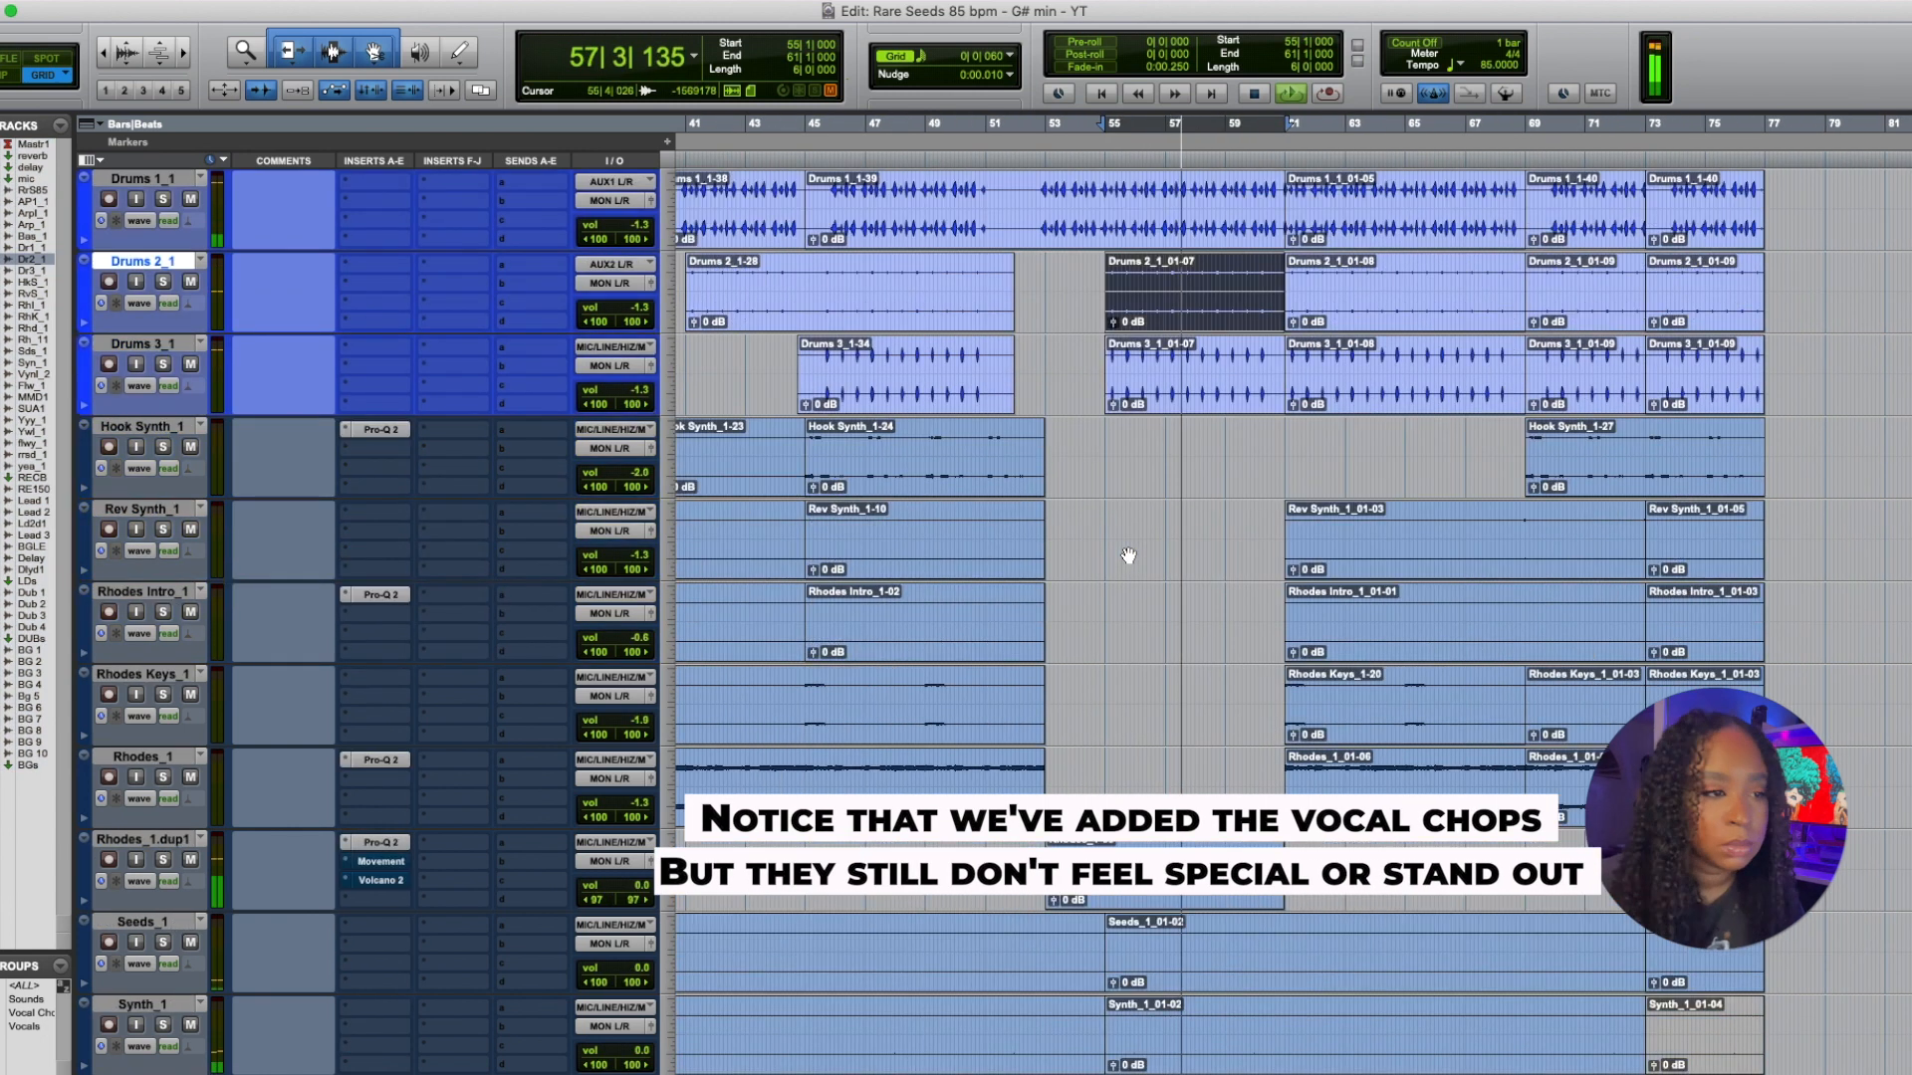
{"action": "scroll", "coordinate": [1128, 556], "scroll_direction": "down", "scroll_amount": 4}
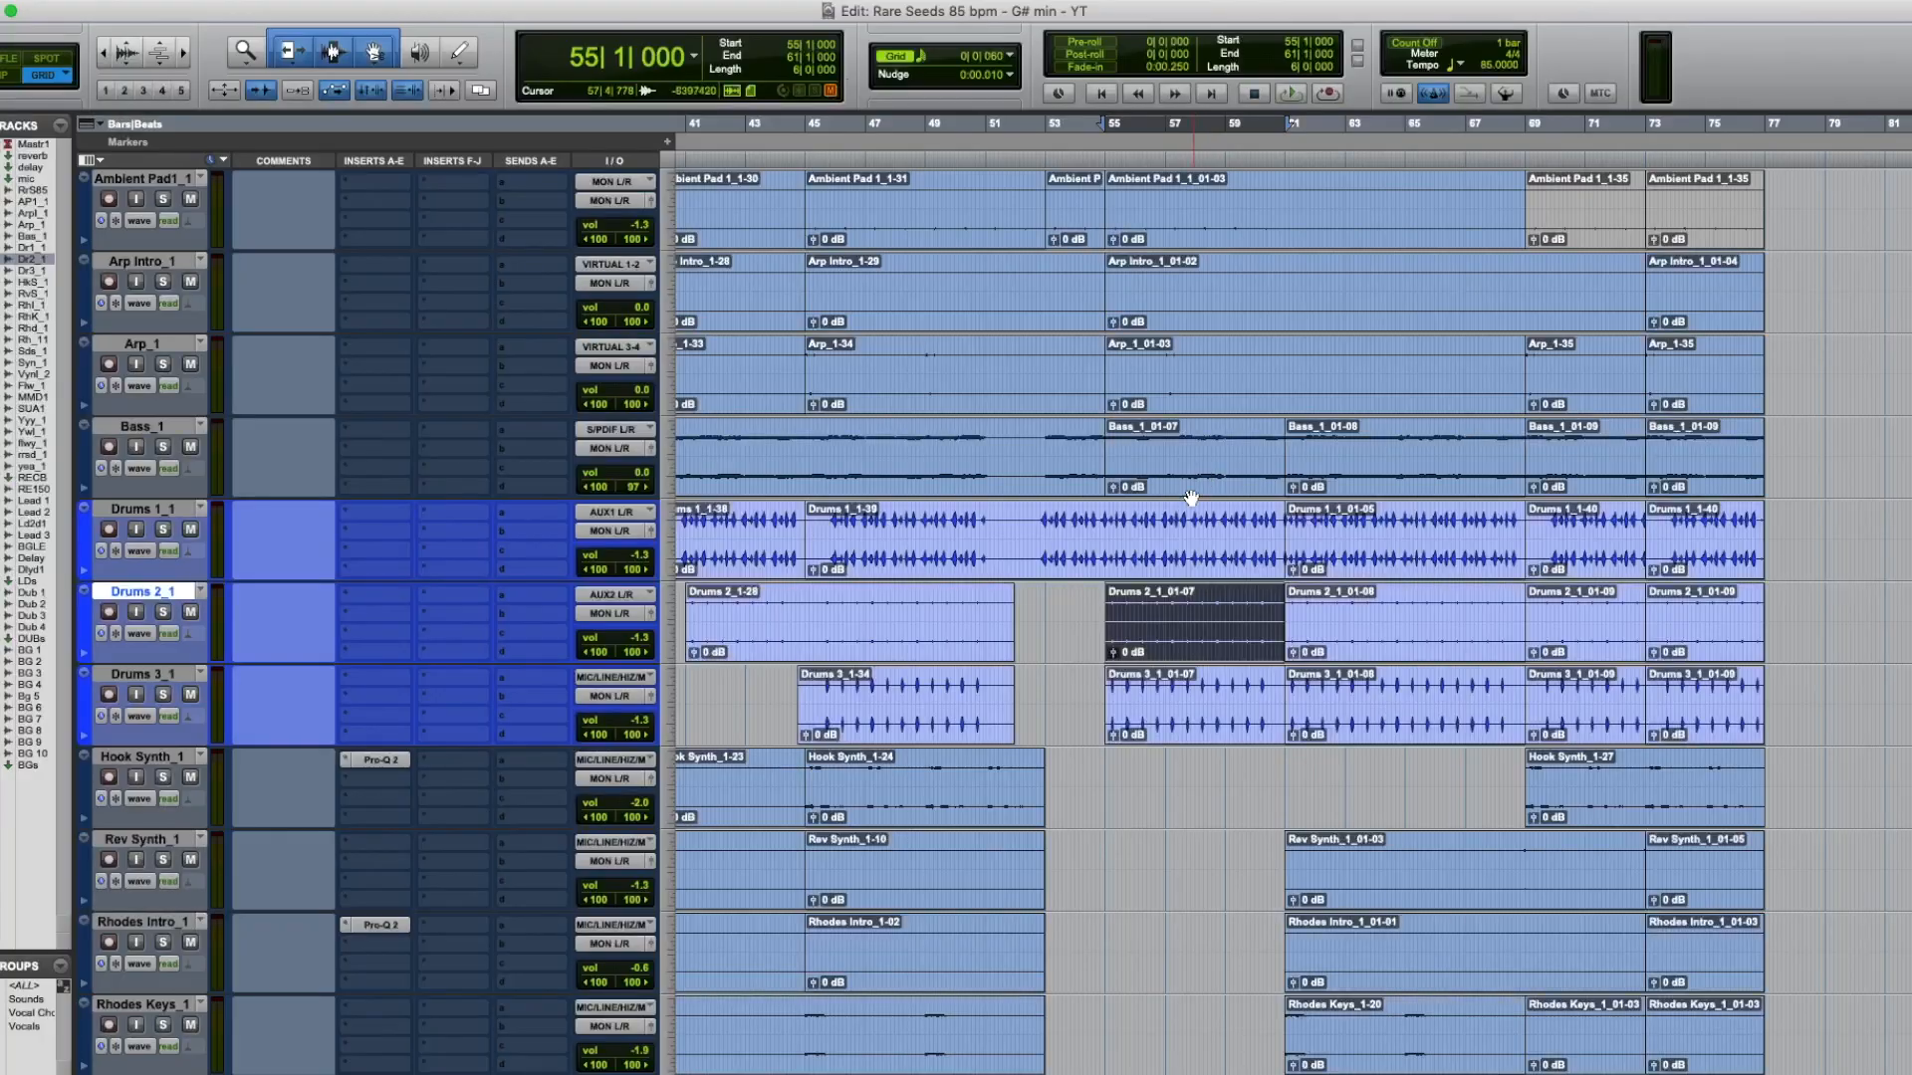
{"action": "left_click", "coordinate": [1196, 715]}
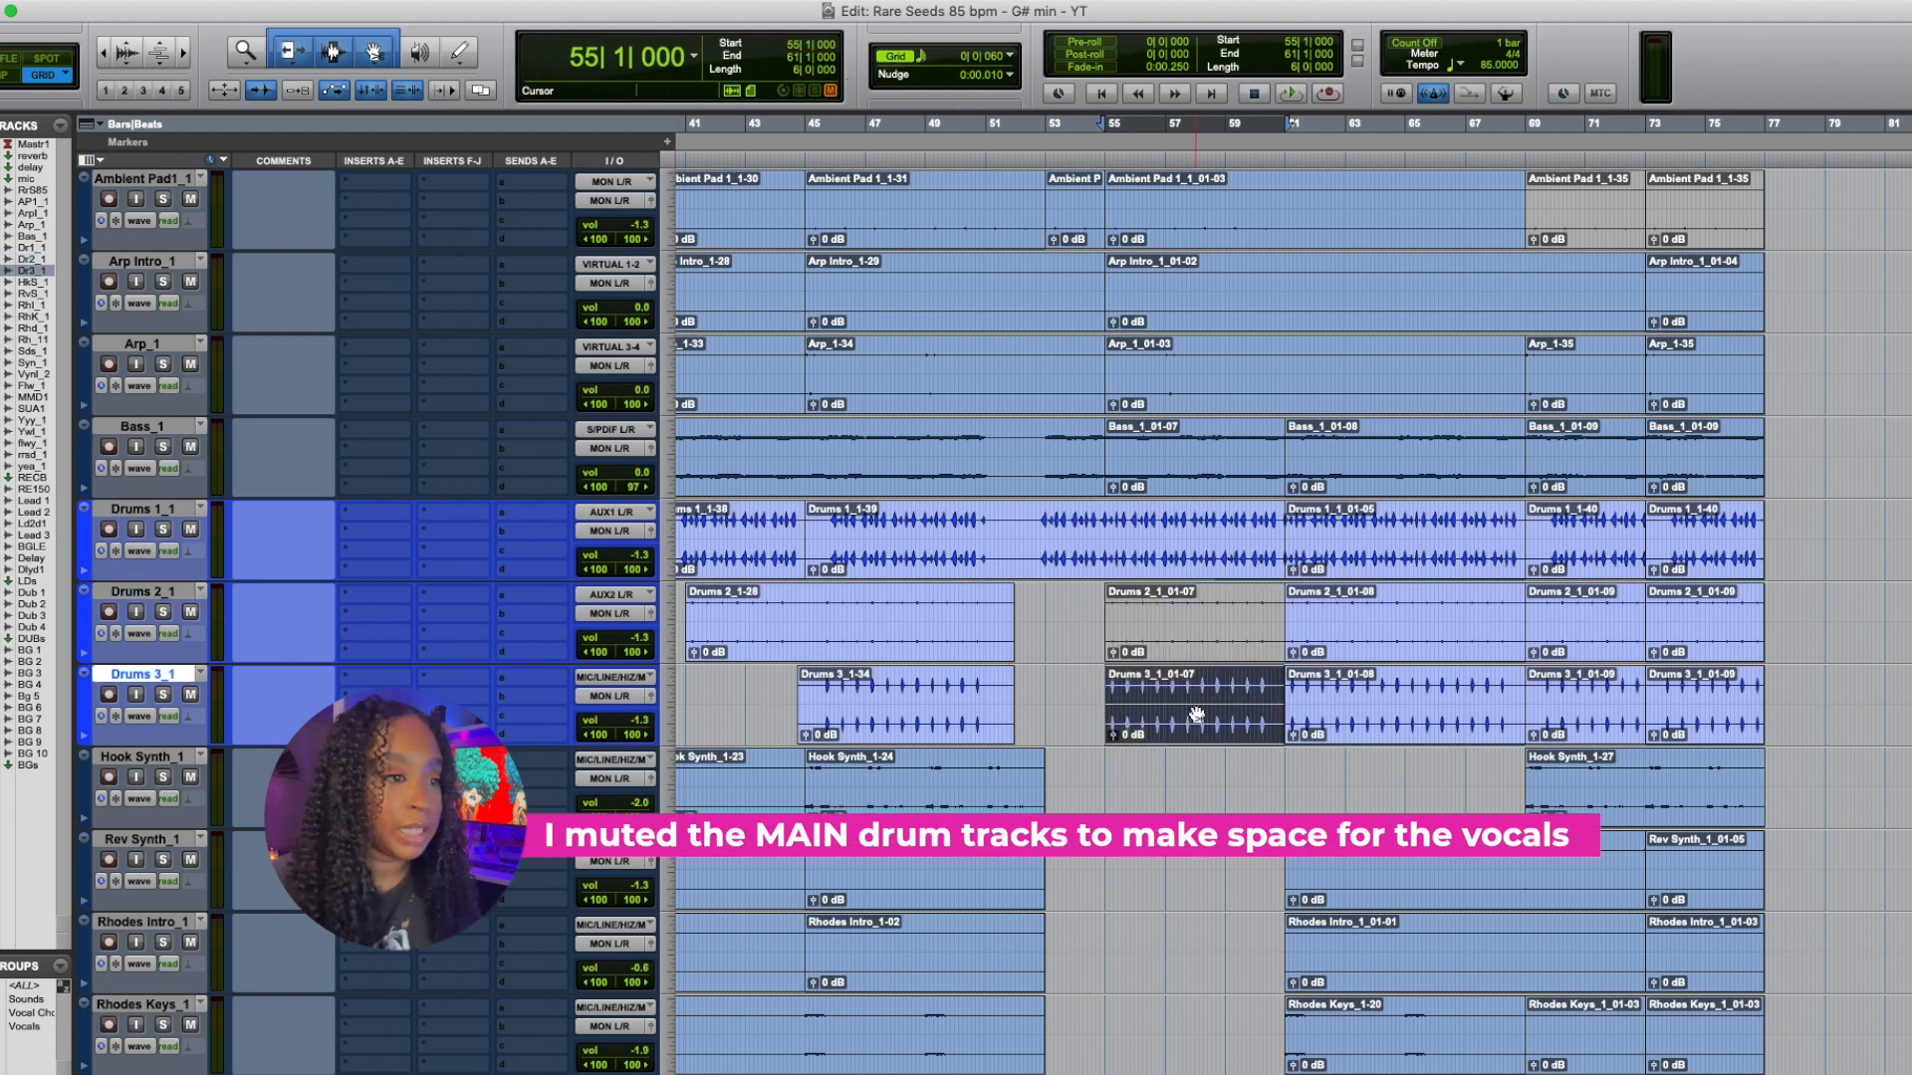
Play the arrangement from around bar 54 to hear the vocal chops with the main drum clips muted.
{"action": "scroll", "coordinate": [1205, 698], "scroll_direction": "left", "scroll_amount": 1}
{"action": "scroll", "coordinate": [1210, 687], "scroll_direction": "down", "scroll_amount": 5}
{"action": "scroll", "coordinate": [1215, 678], "scroll_direction": "down", "scroll_amount": 3}
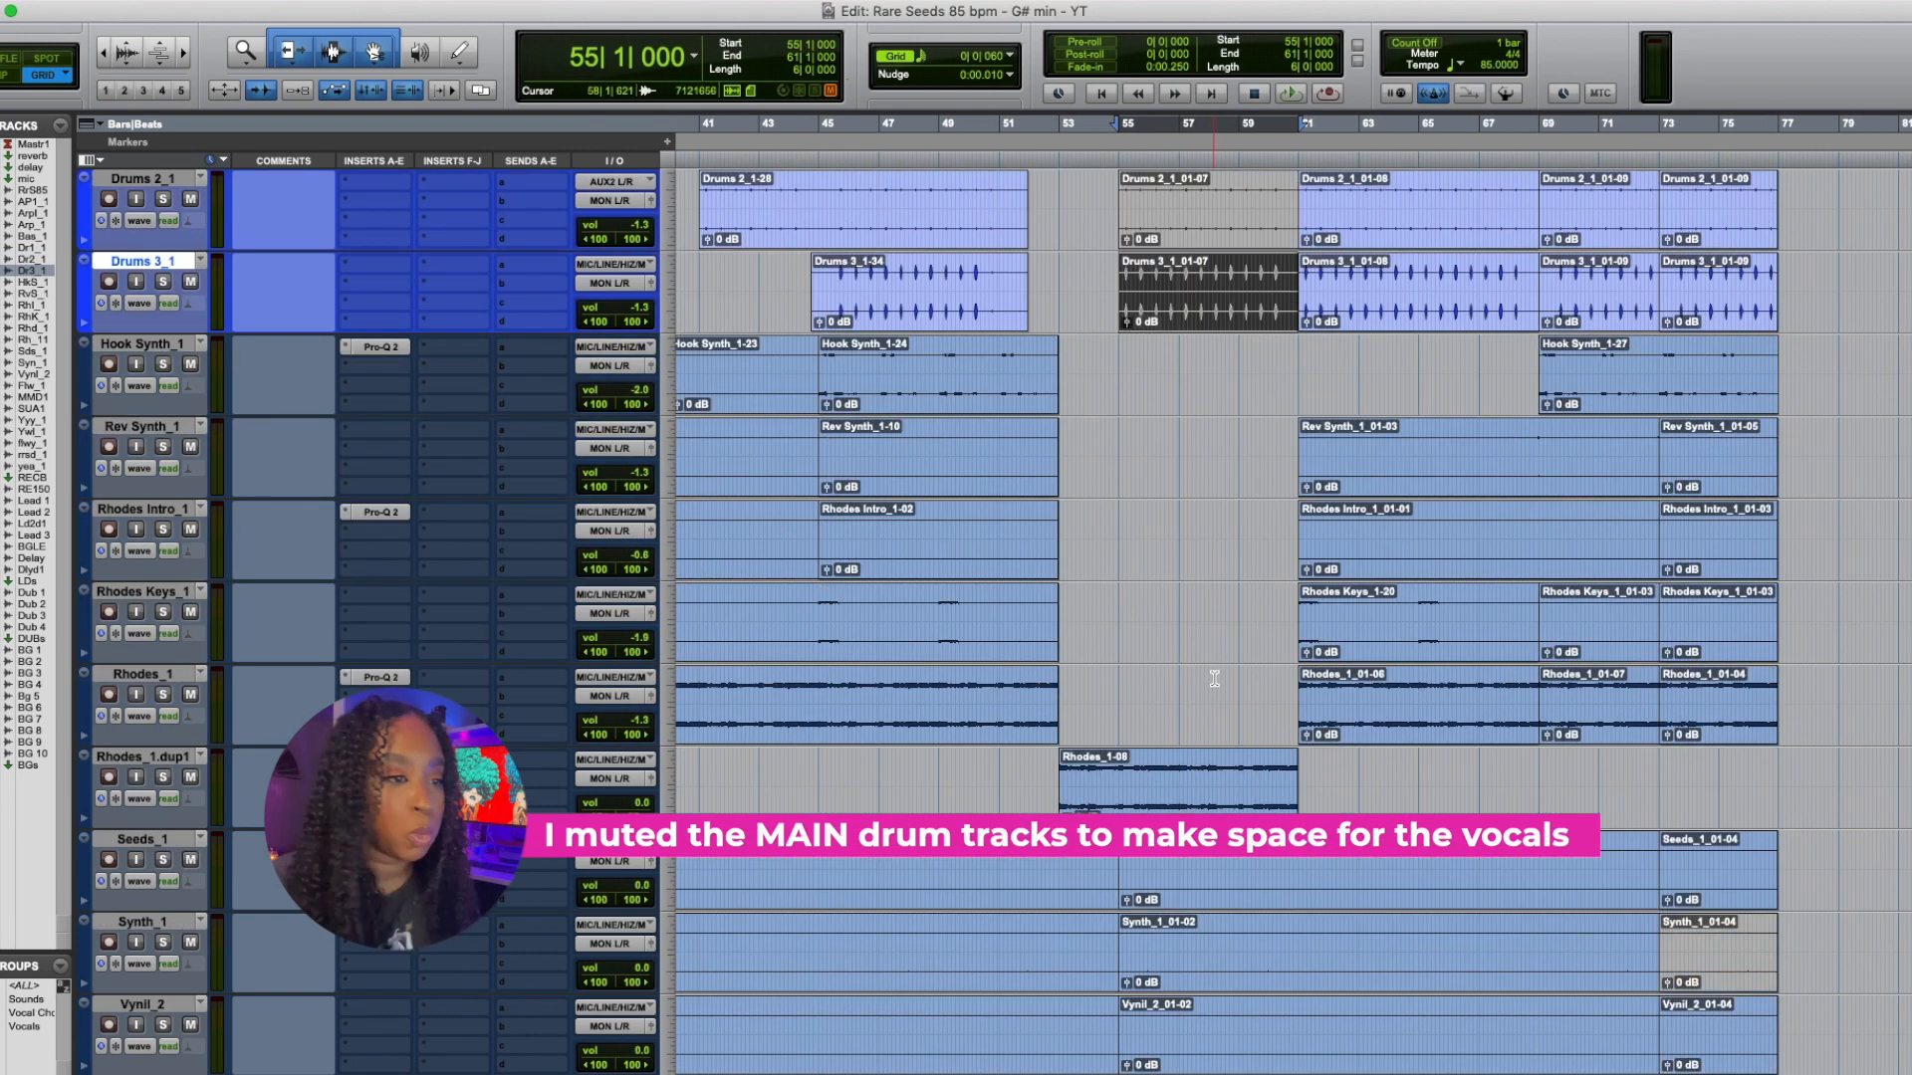
{"action": "scroll", "coordinate": [1215, 678], "scroll_direction": "down", "scroll_amount": 3}
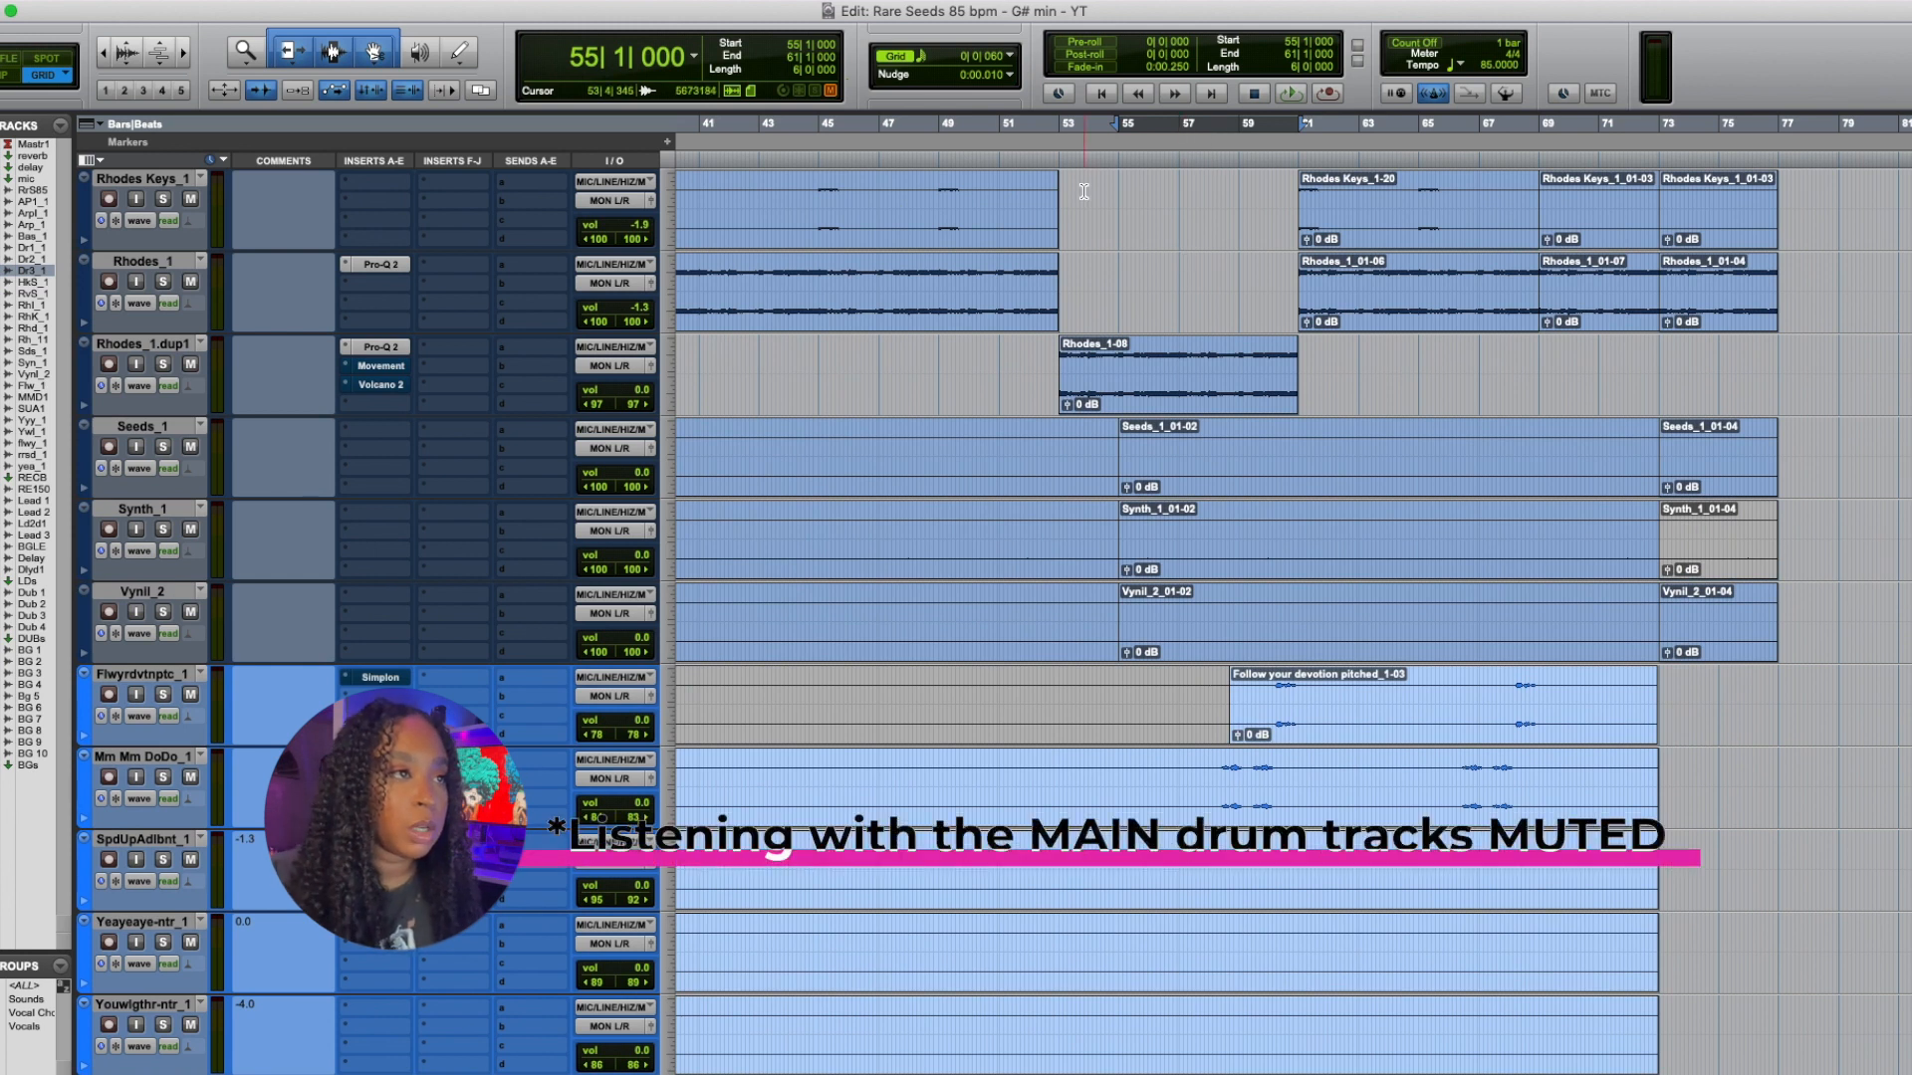
{"action": "scroll", "coordinate": [1141, 249], "scroll_direction": "up", "scroll_amount": 5}
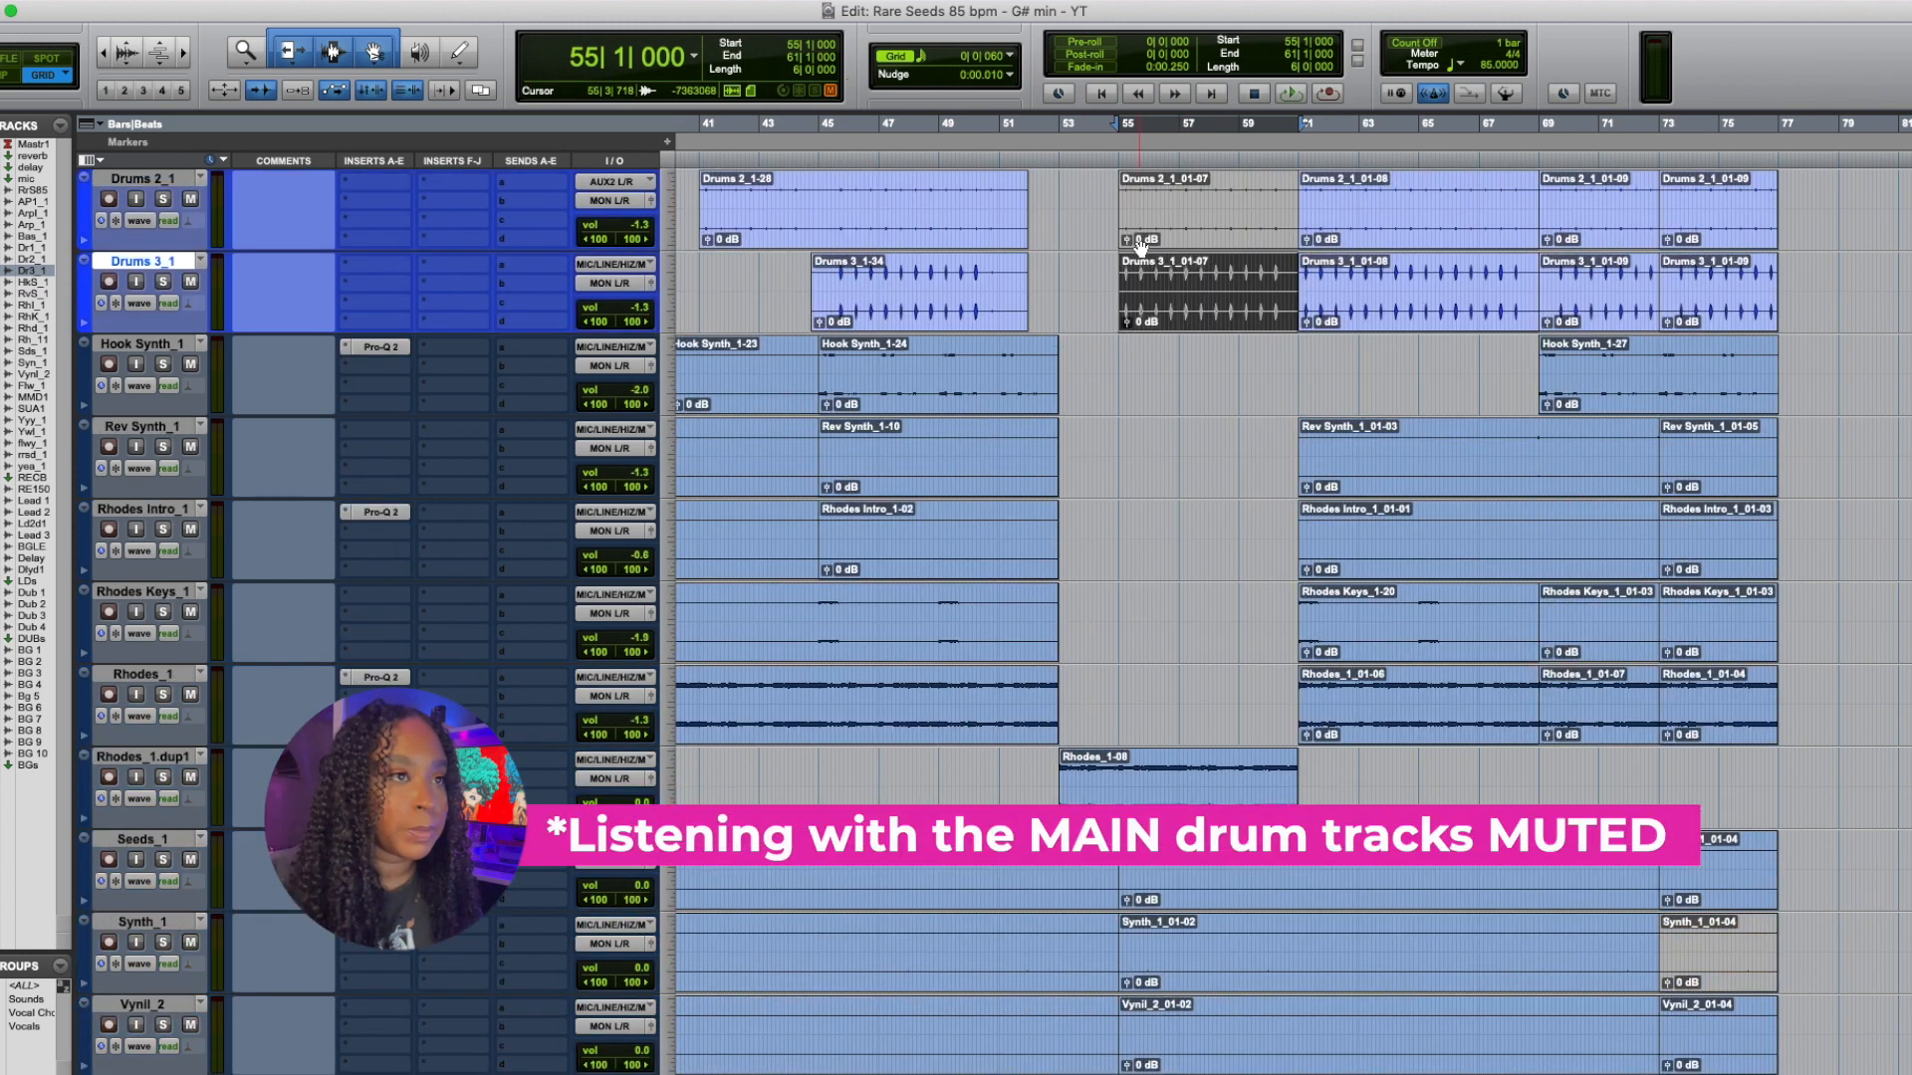
{"action": "scroll", "coordinate": [1140, 249], "scroll_direction": "down", "scroll_amount": 3}
{"action": "left_click", "coordinate": [1105, 160]}
{"action": "key", "text": "space"}
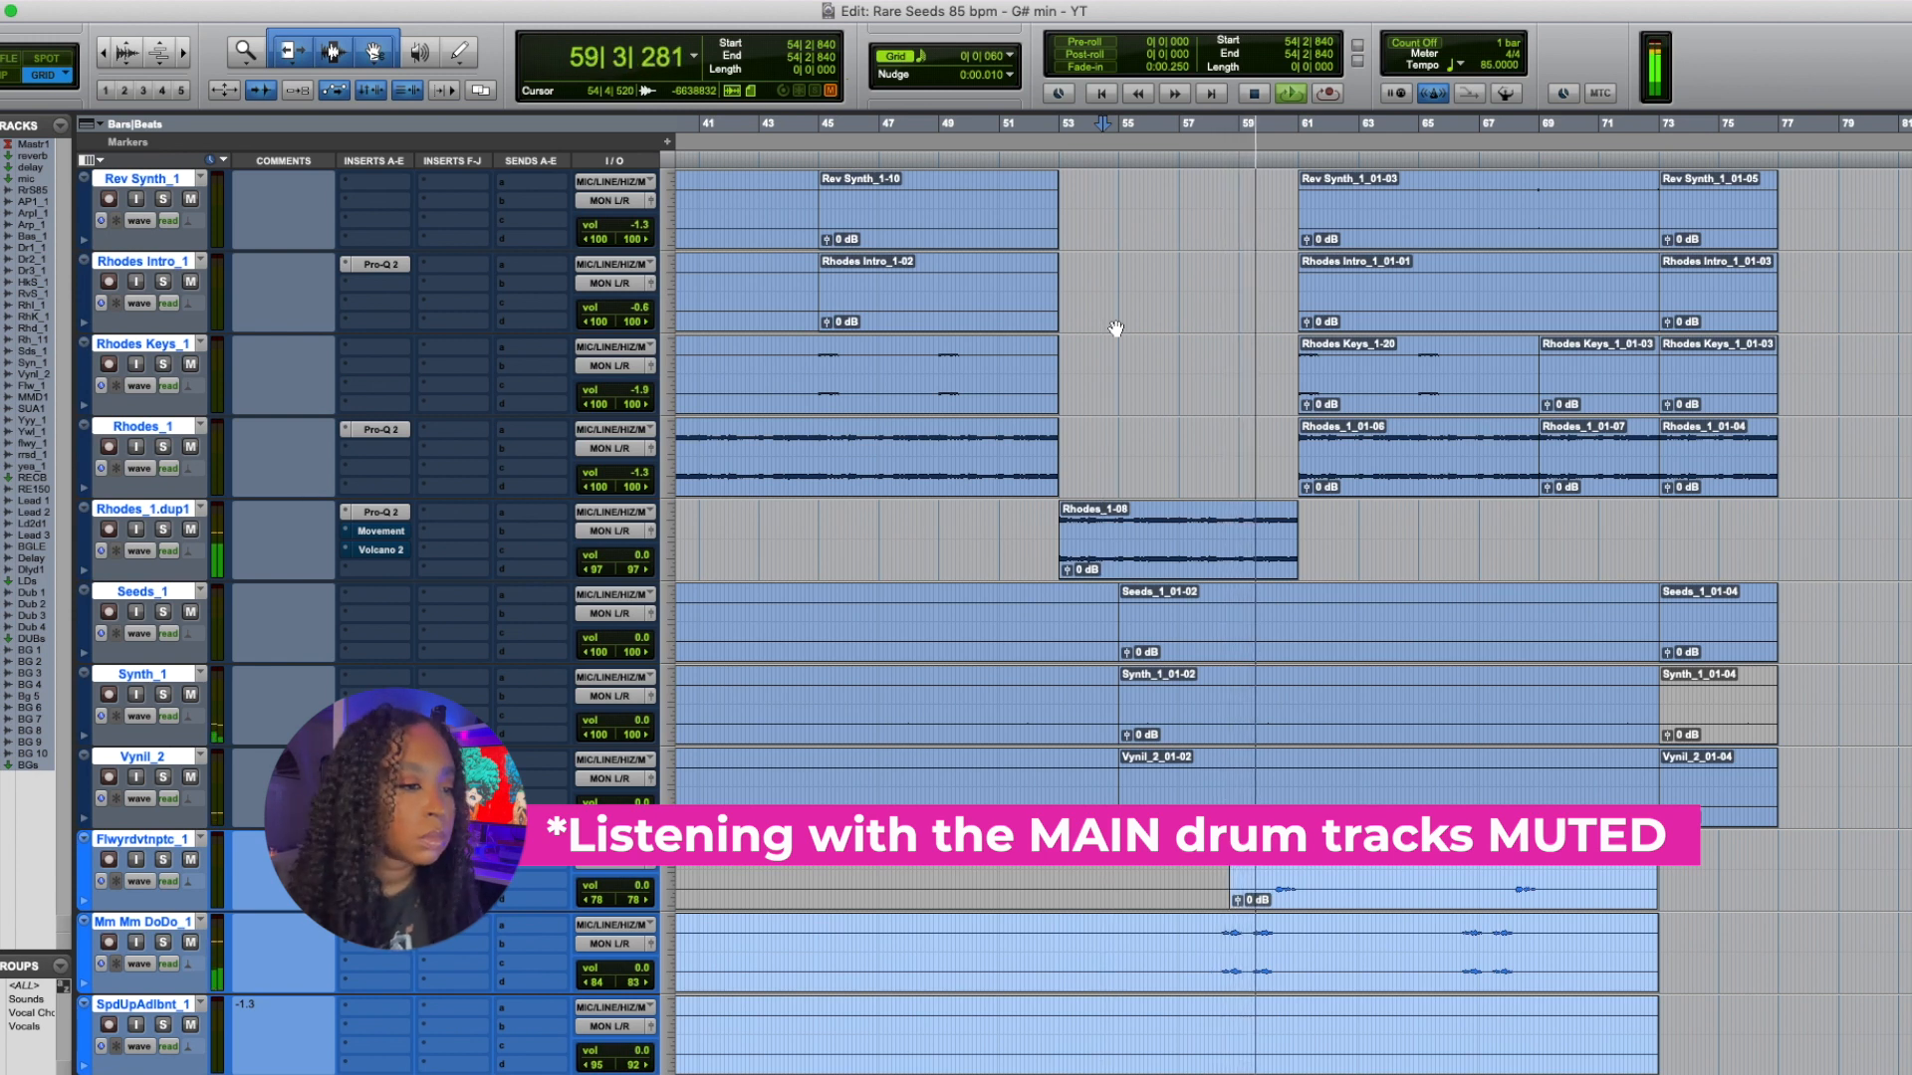
{"action": "key", "text": "space"}
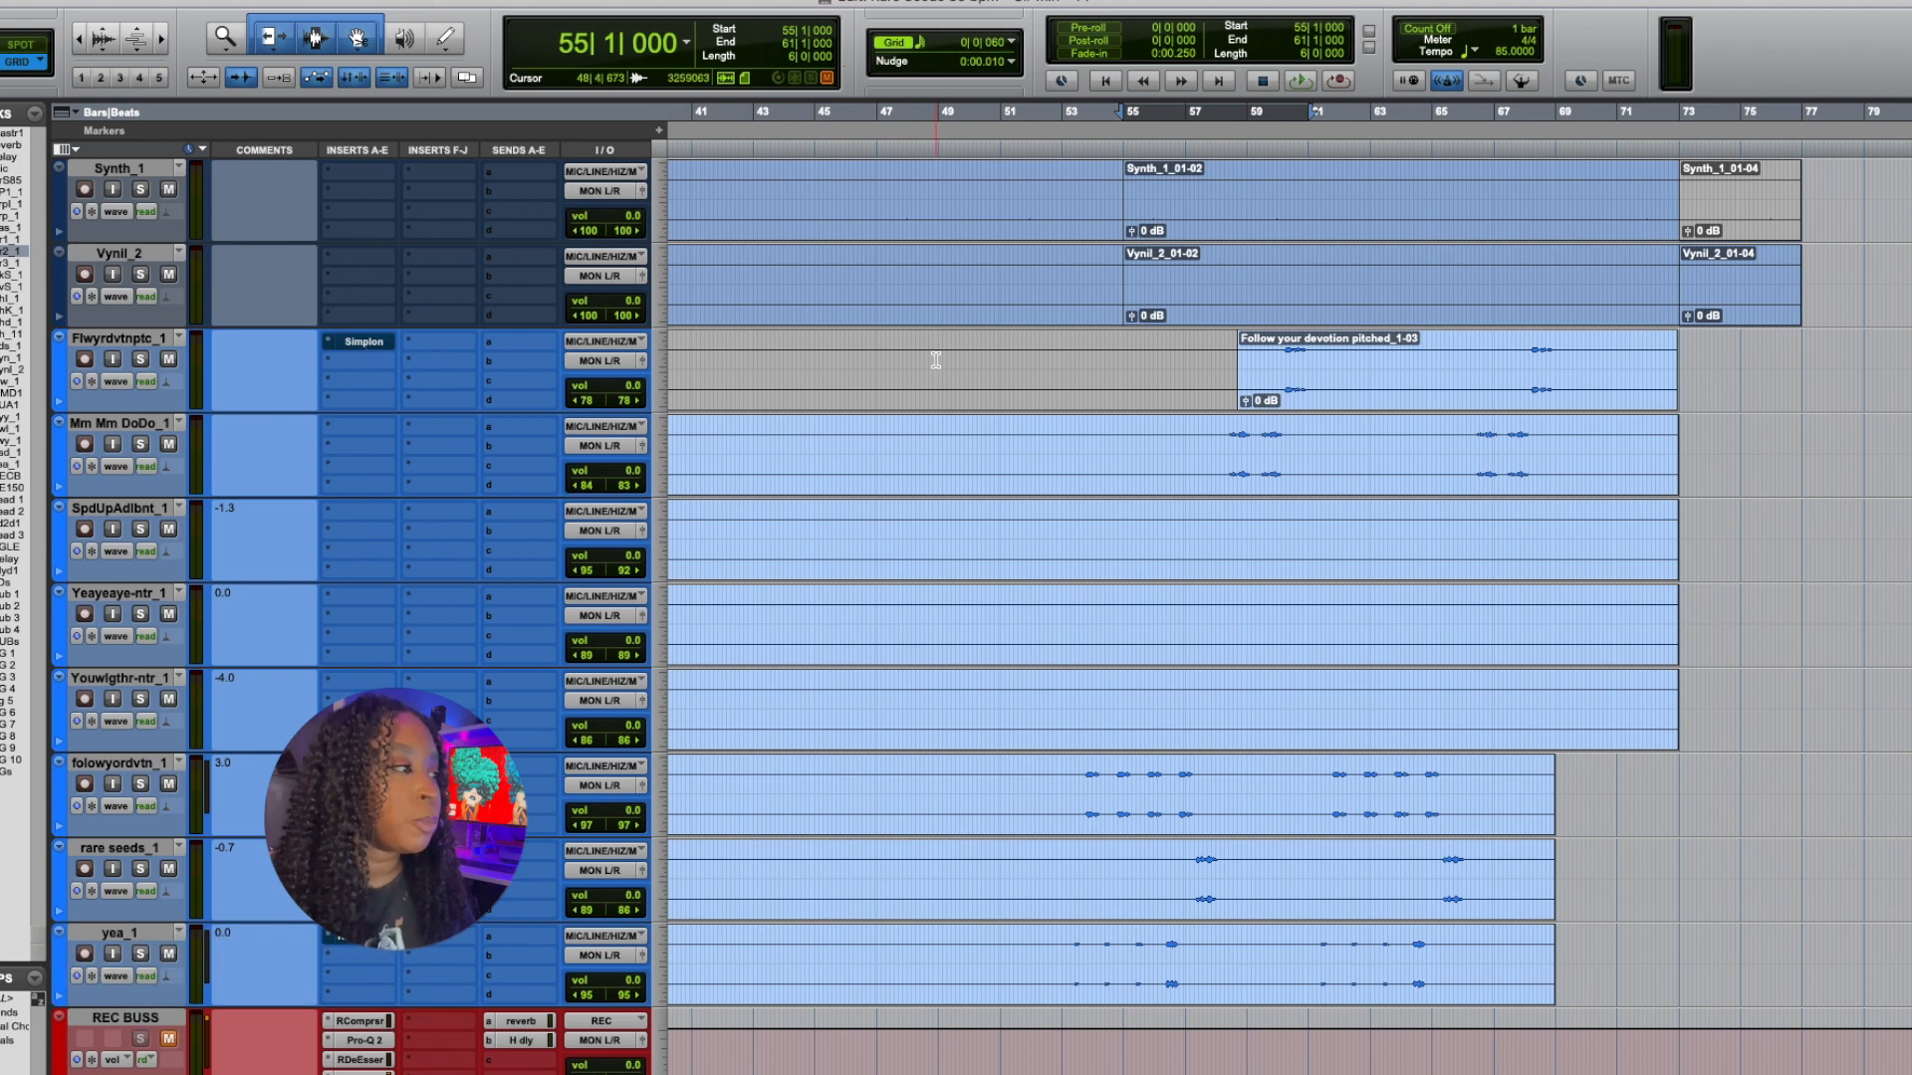
Activate the Simplon filter on the soloed pitched "follow your devotion" track and open its settings during playback.
{"action": "left_click", "coordinate": [364, 341]}
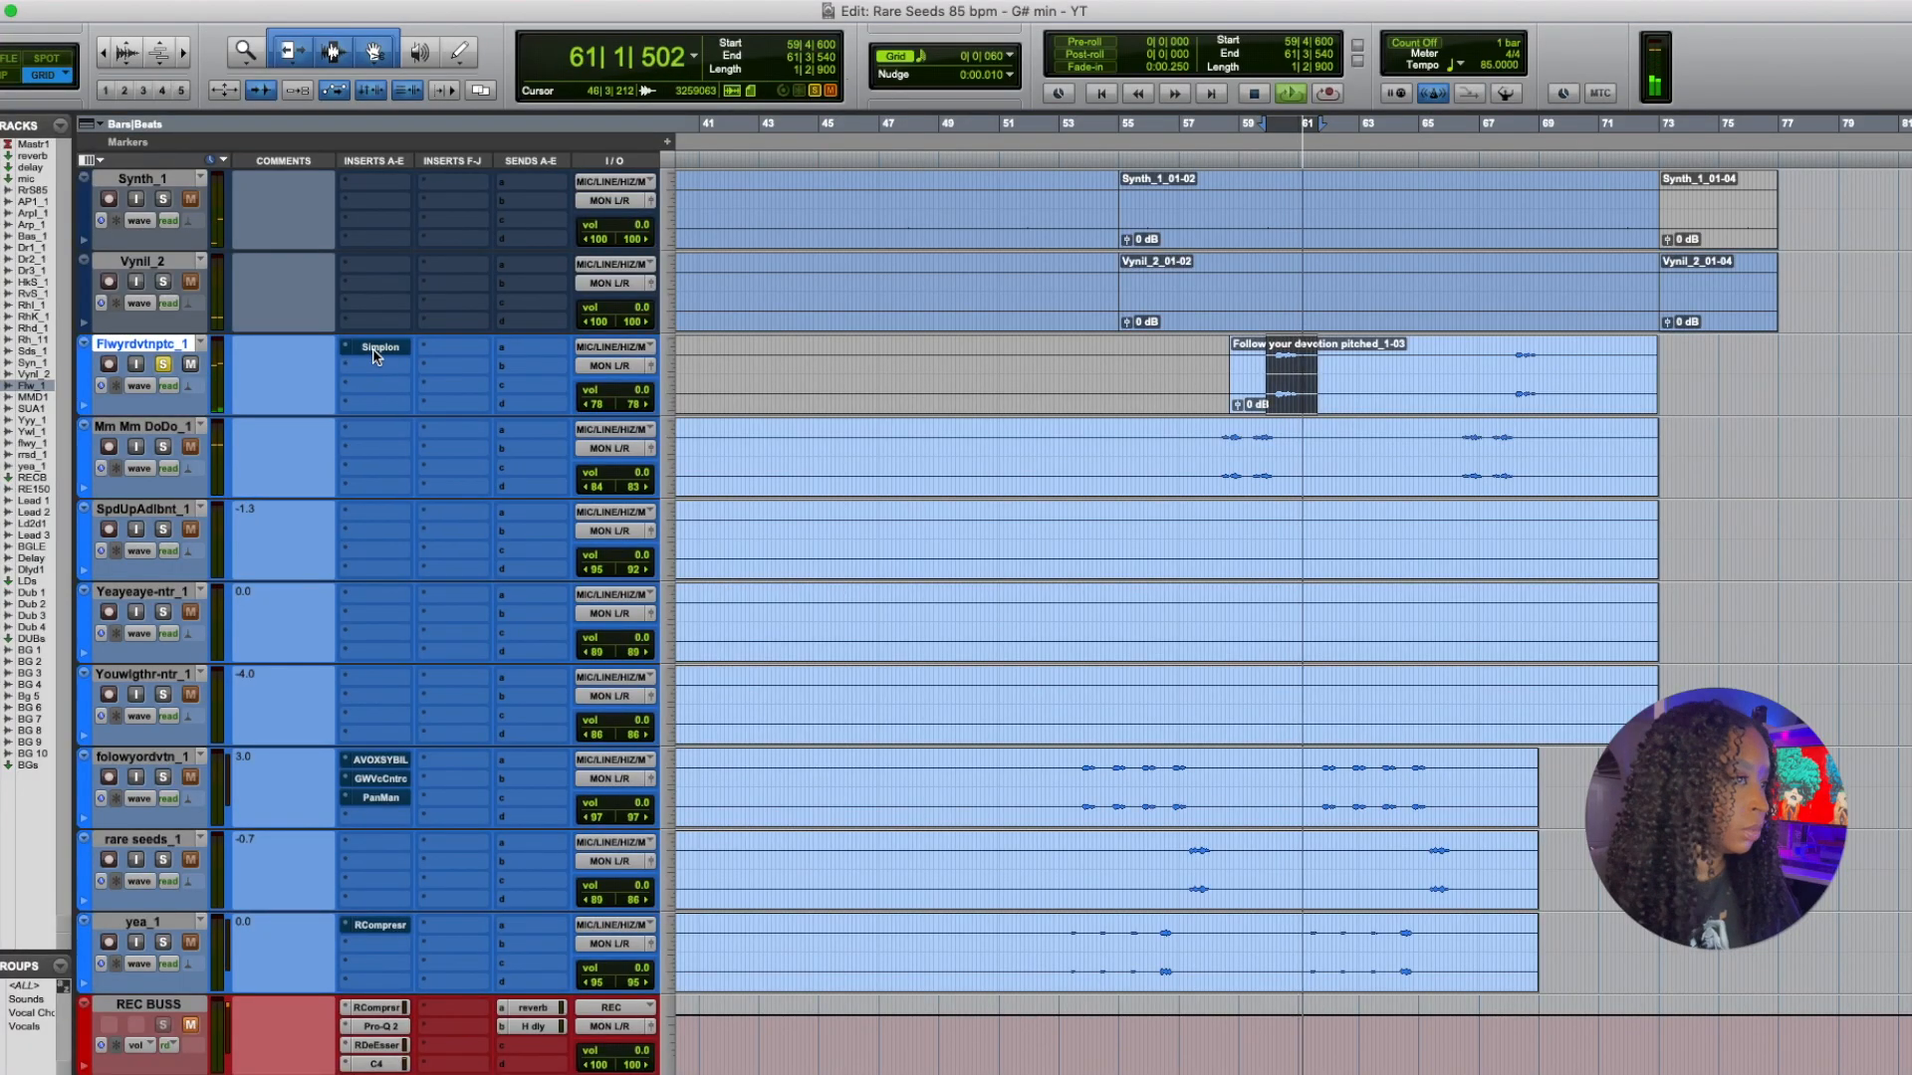
{"action": "key", "text": "space"}
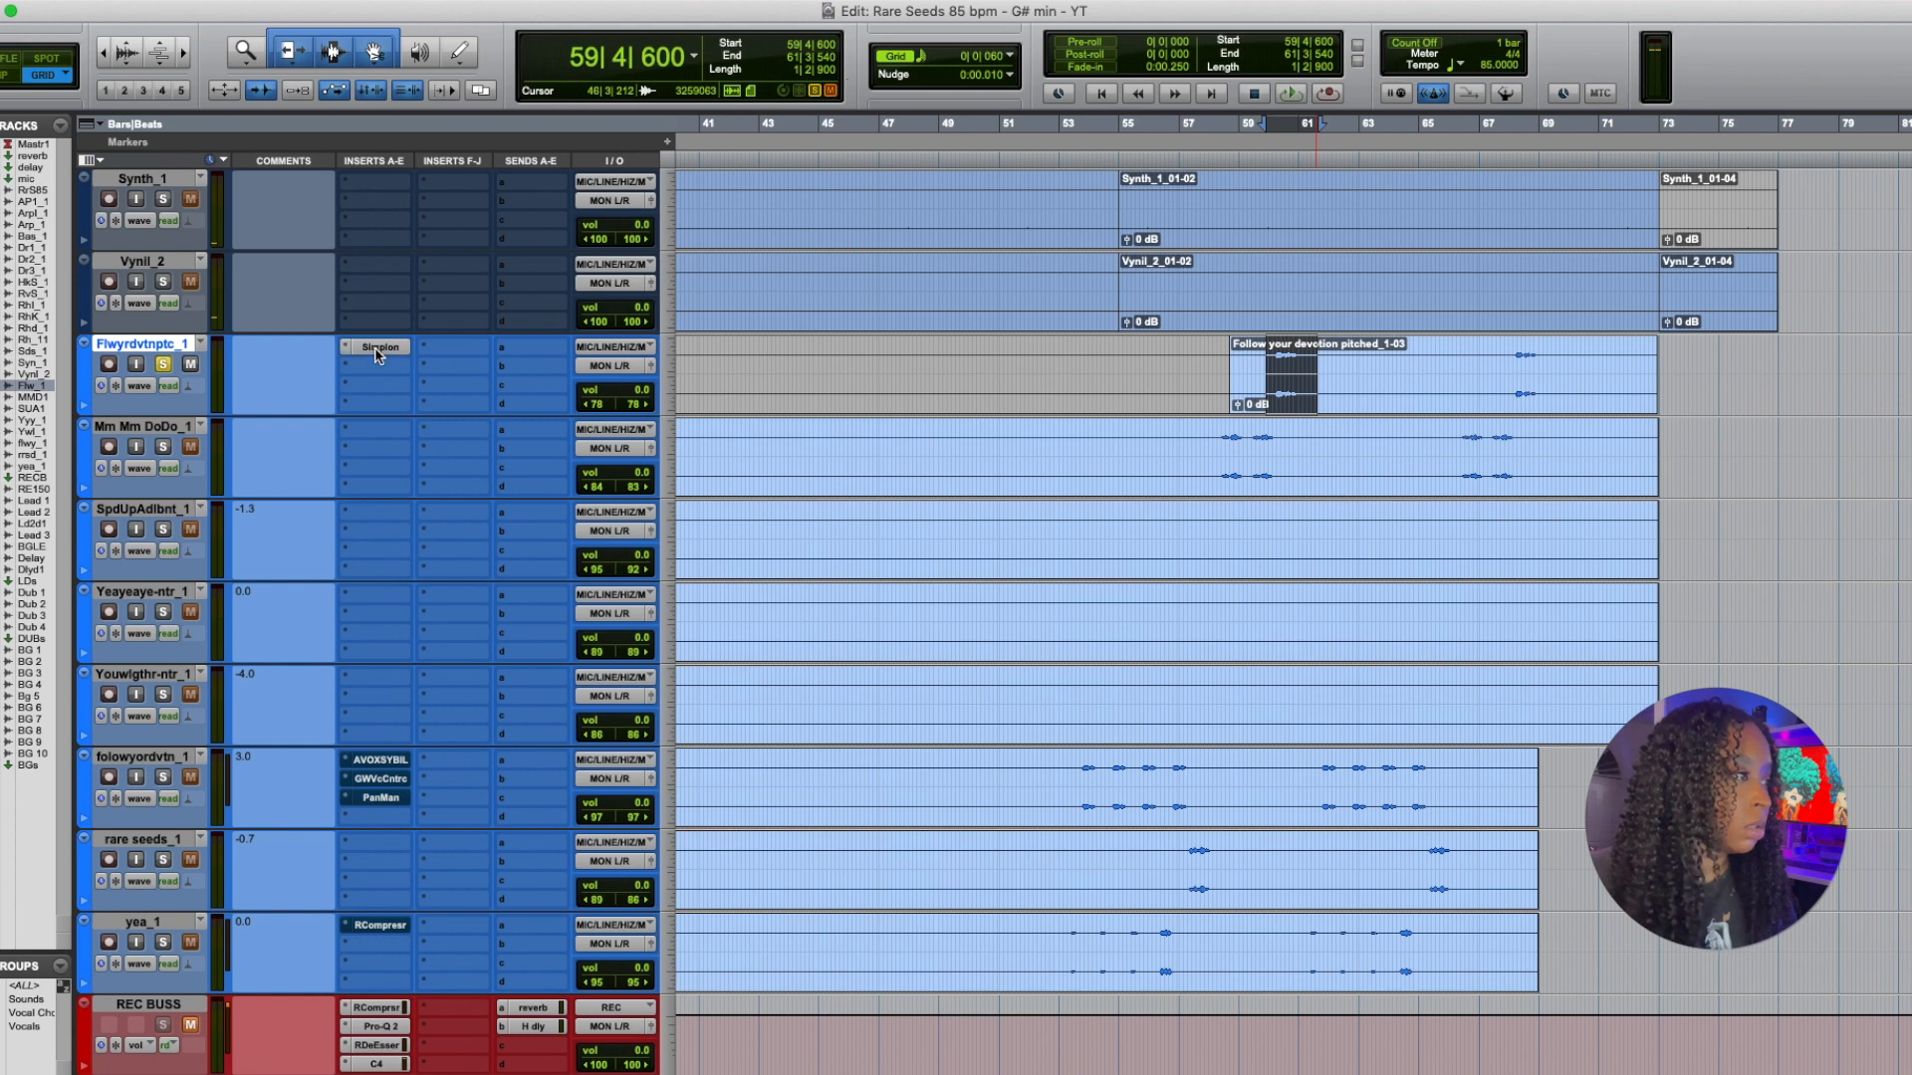
{"action": "key", "text": "space"}
{"action": "left_click", "coordinate": [377, 349]}
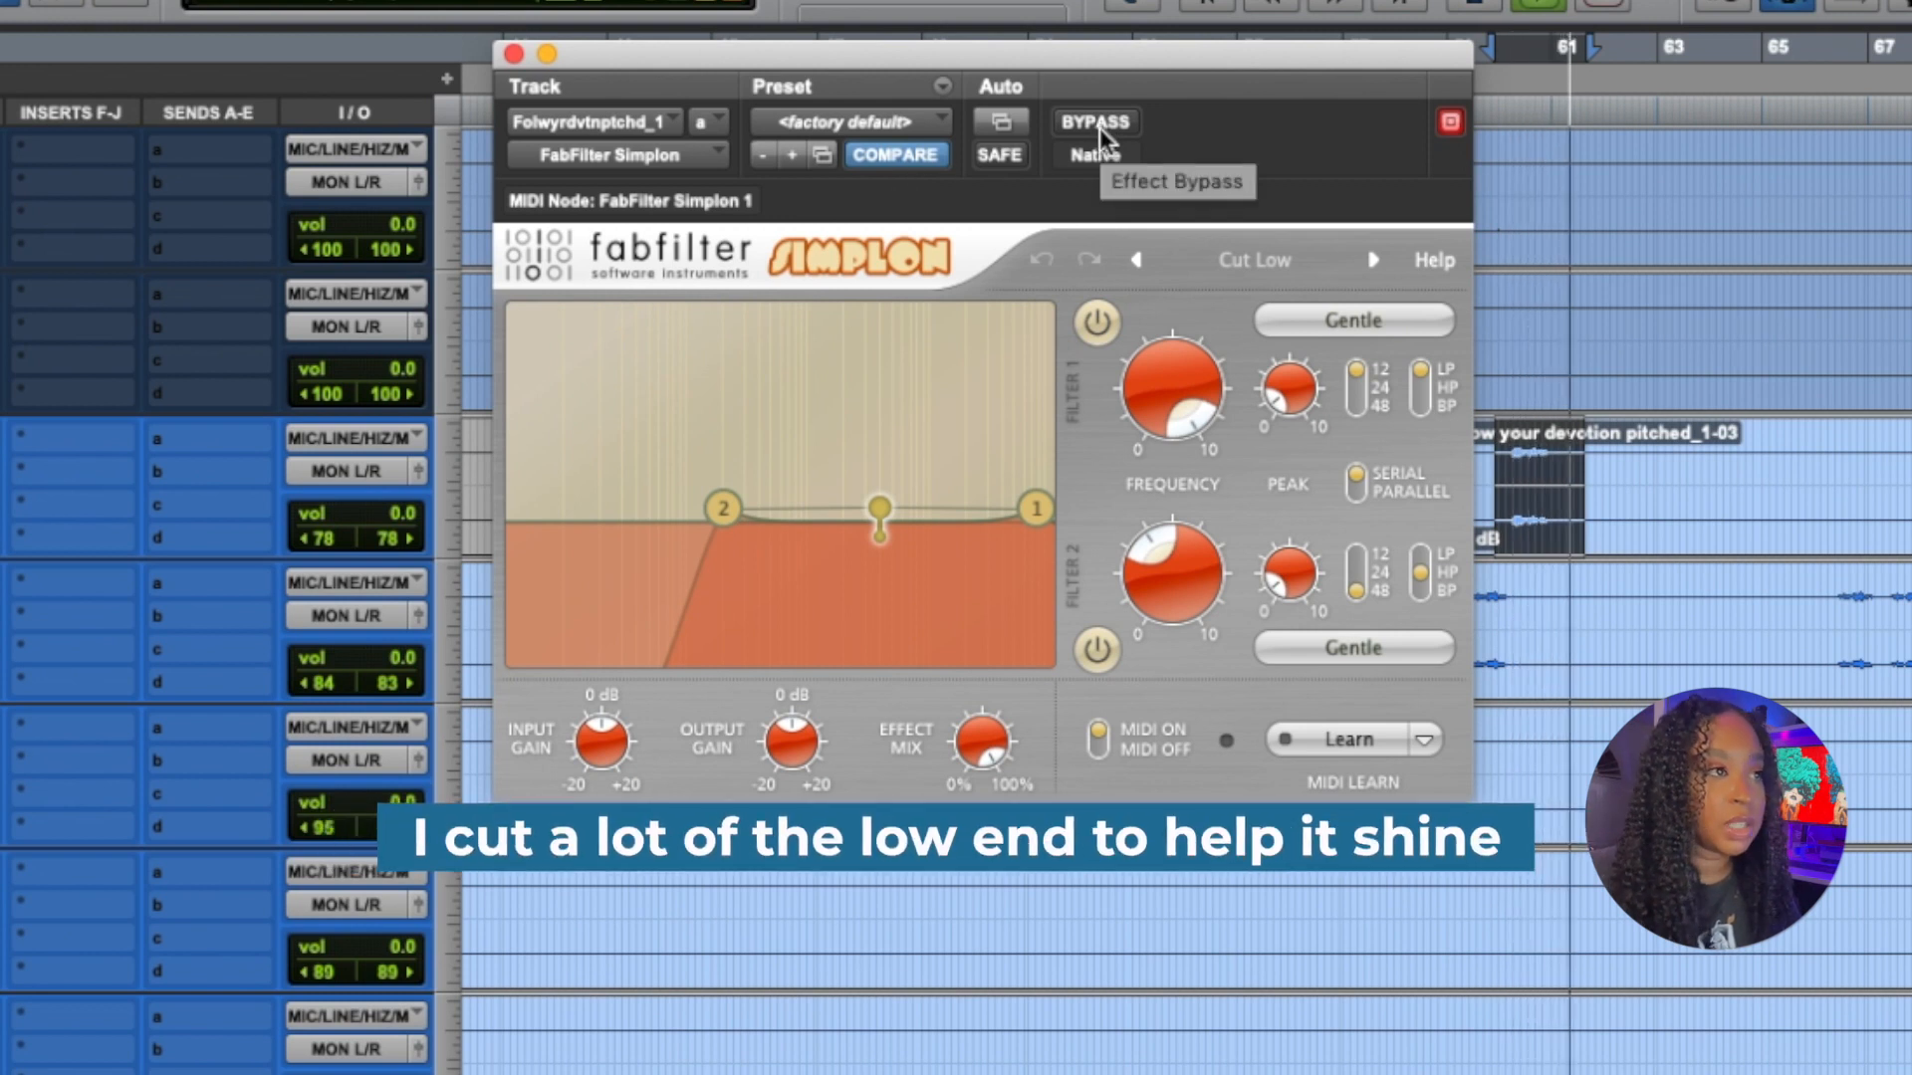
Compare the pitched vocal with the Simplon filter bypassed and active, leave the filter on, and close its settings.
{"action": "left_click", "coordinate": [1099, 129]}
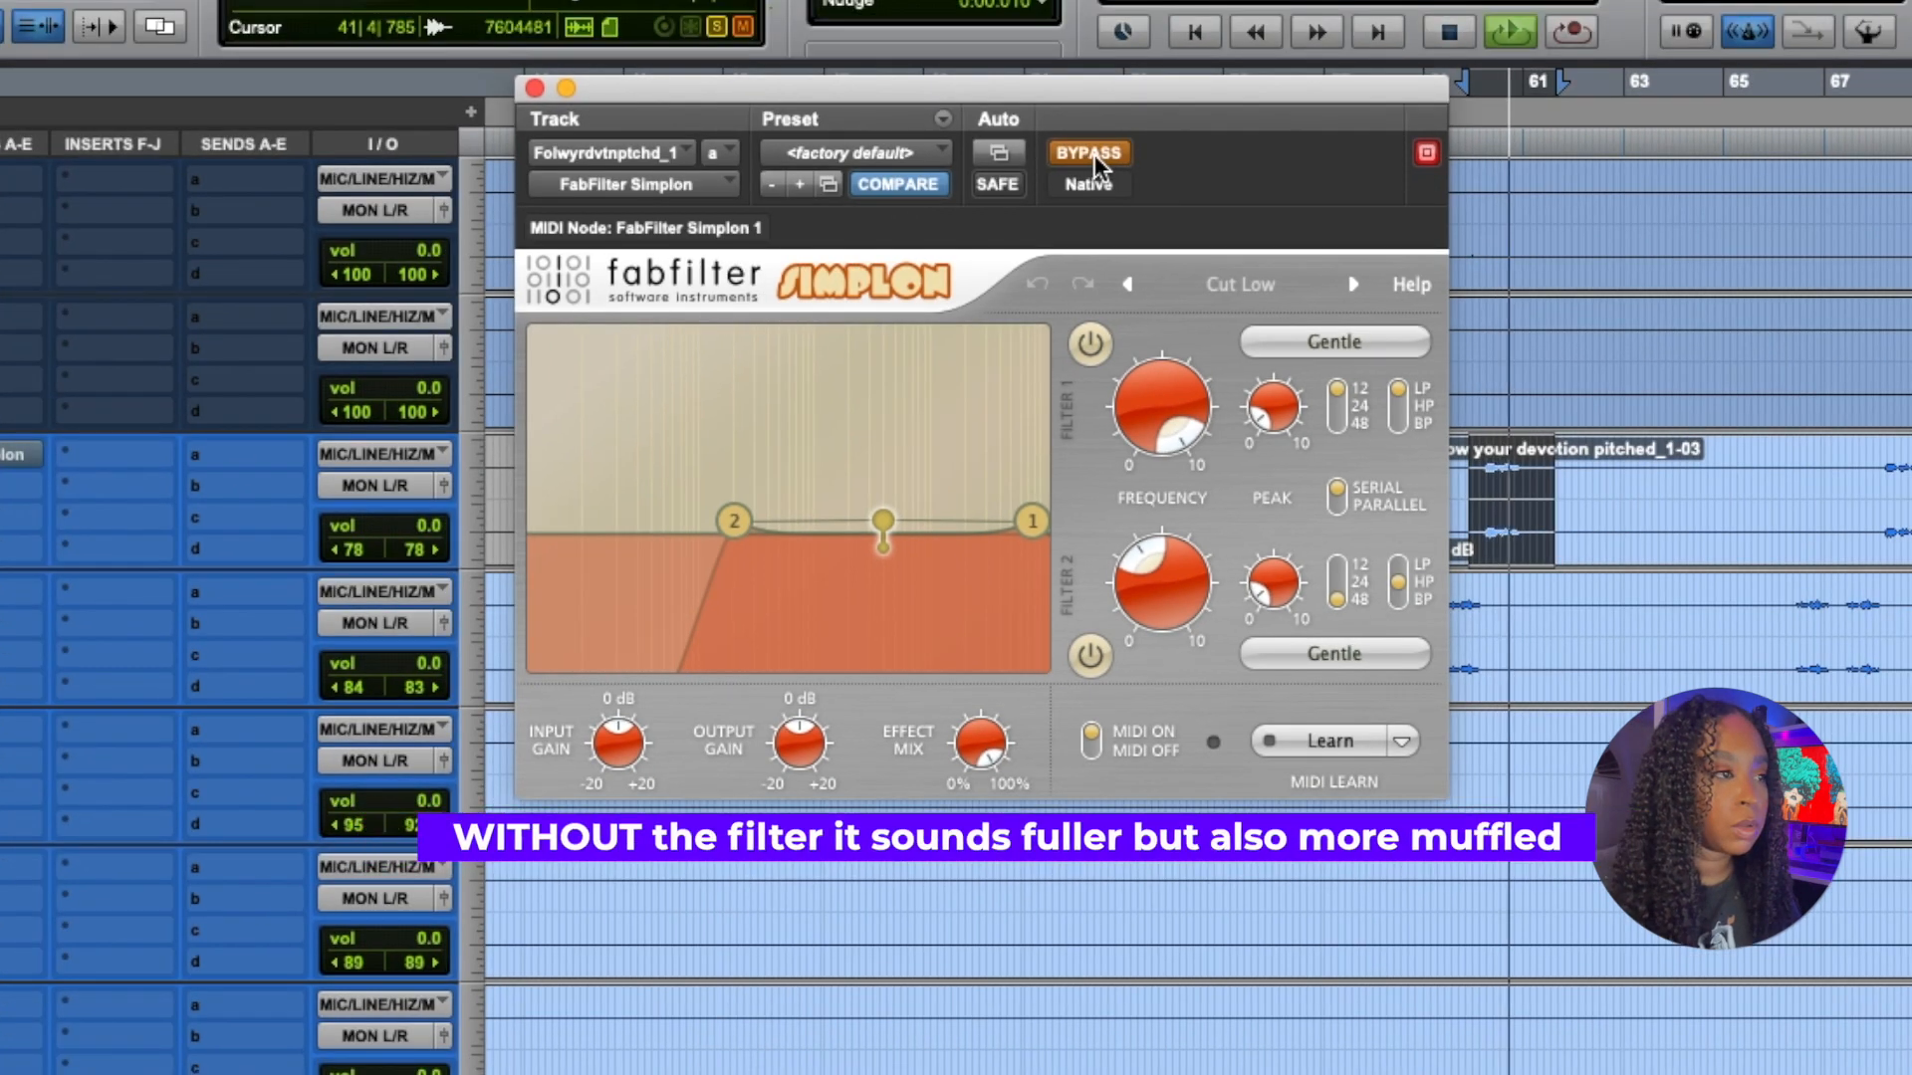
{"action": "left_click", "coordinate": [1088, 153]}
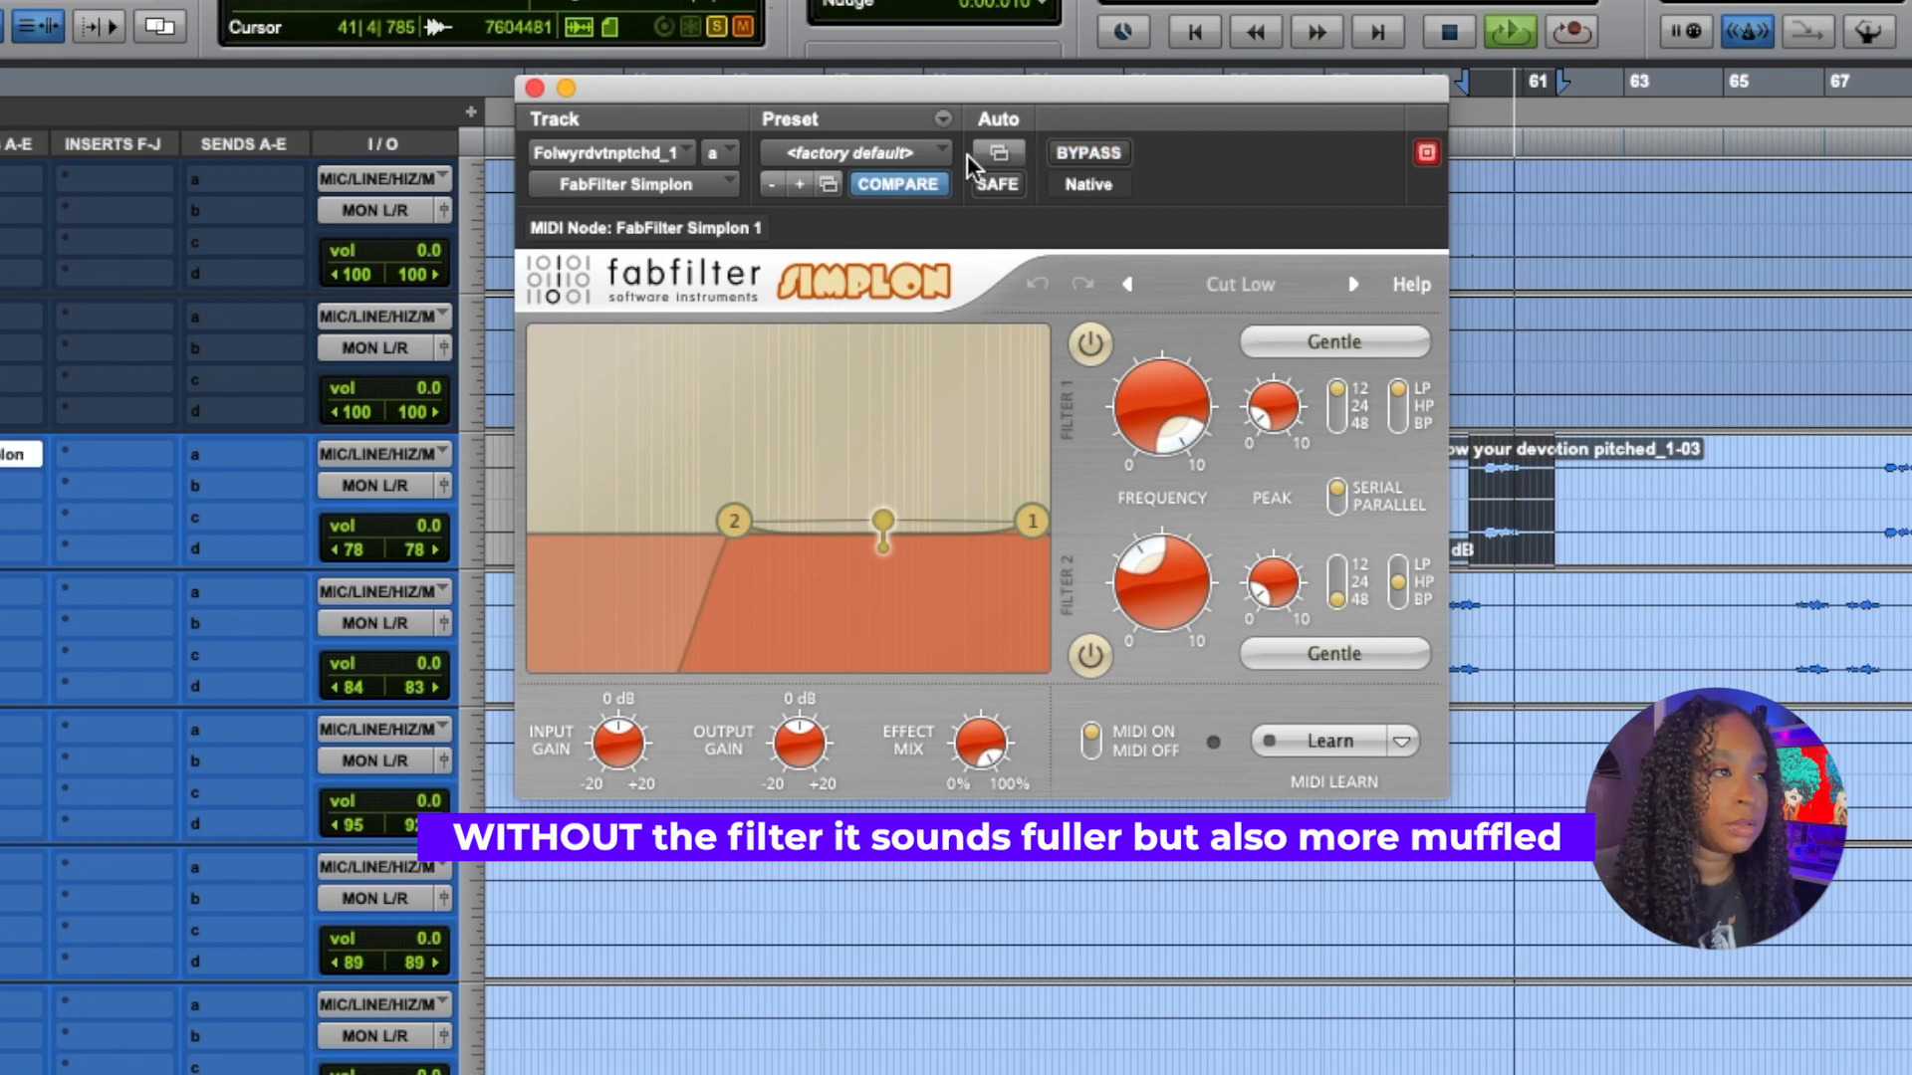
{"action": "key", "text": "space"}
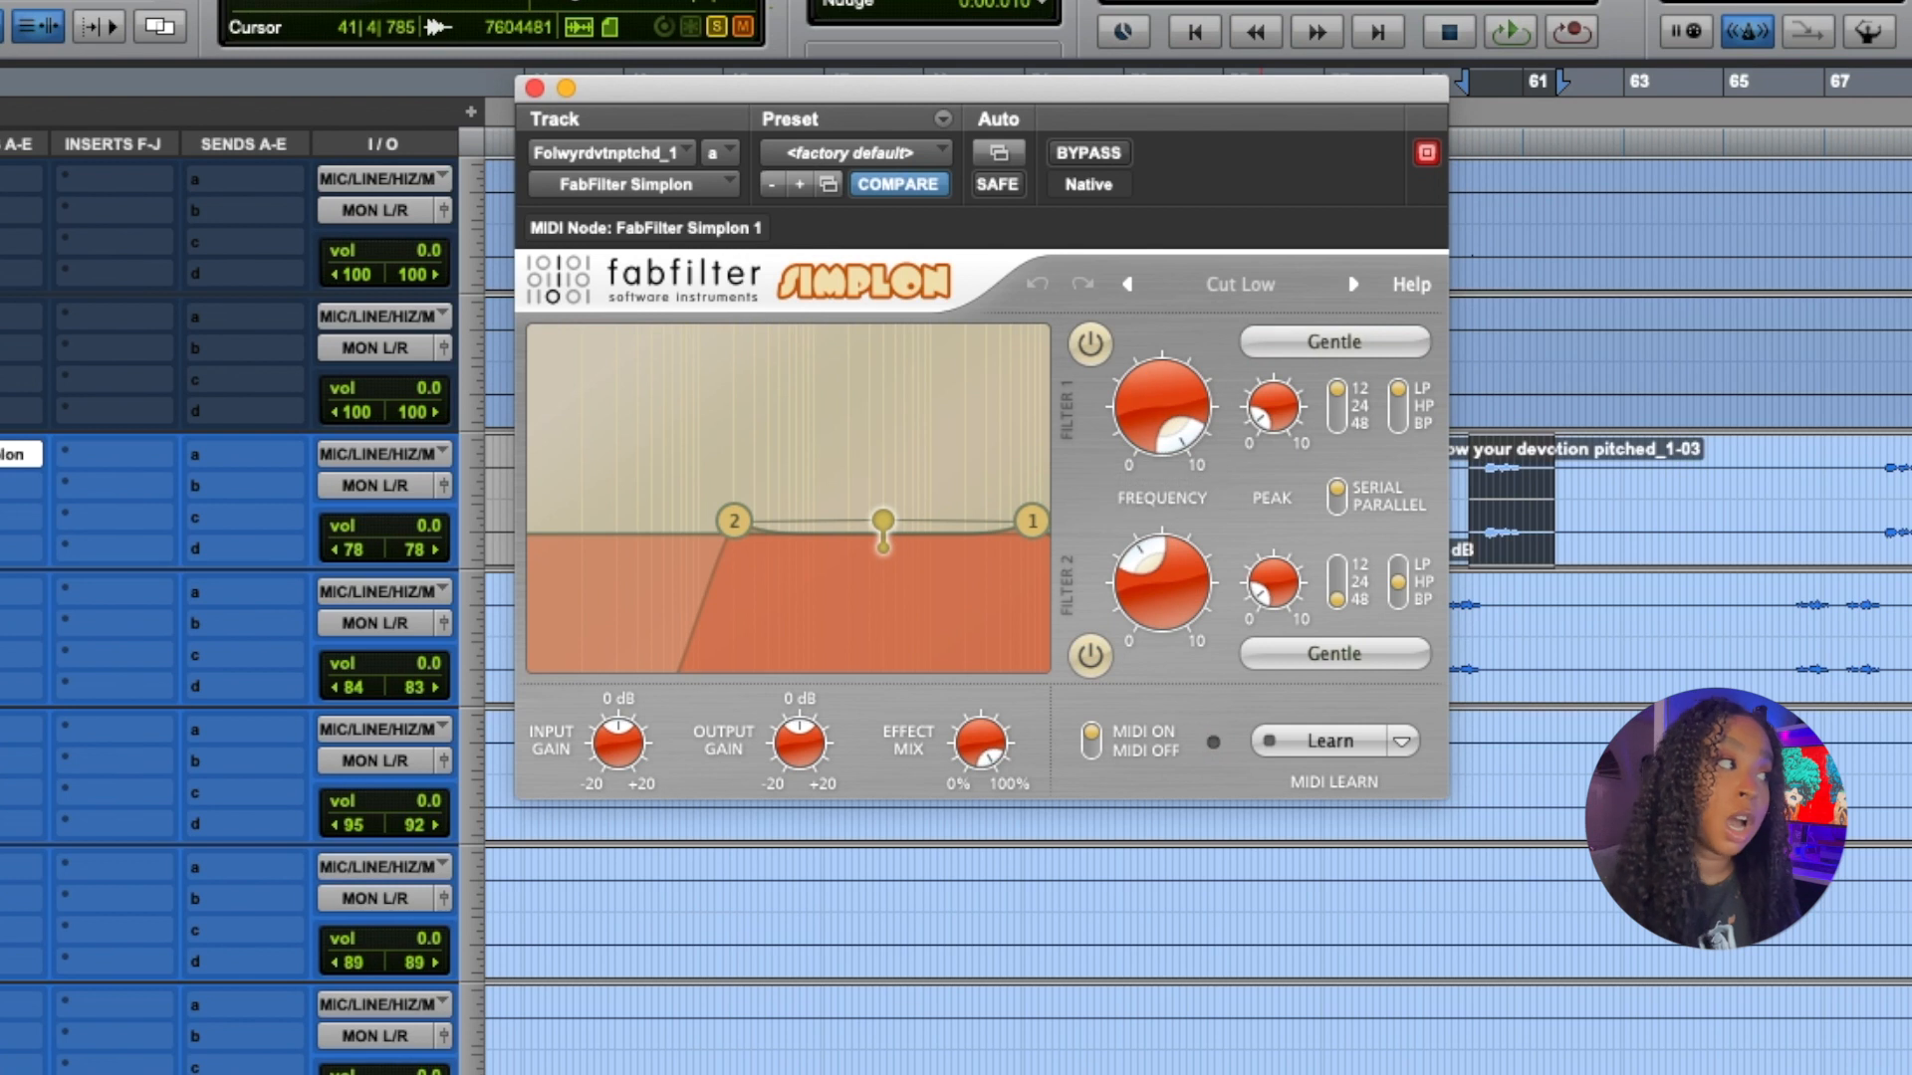
{"action": "key", "text": "space"}
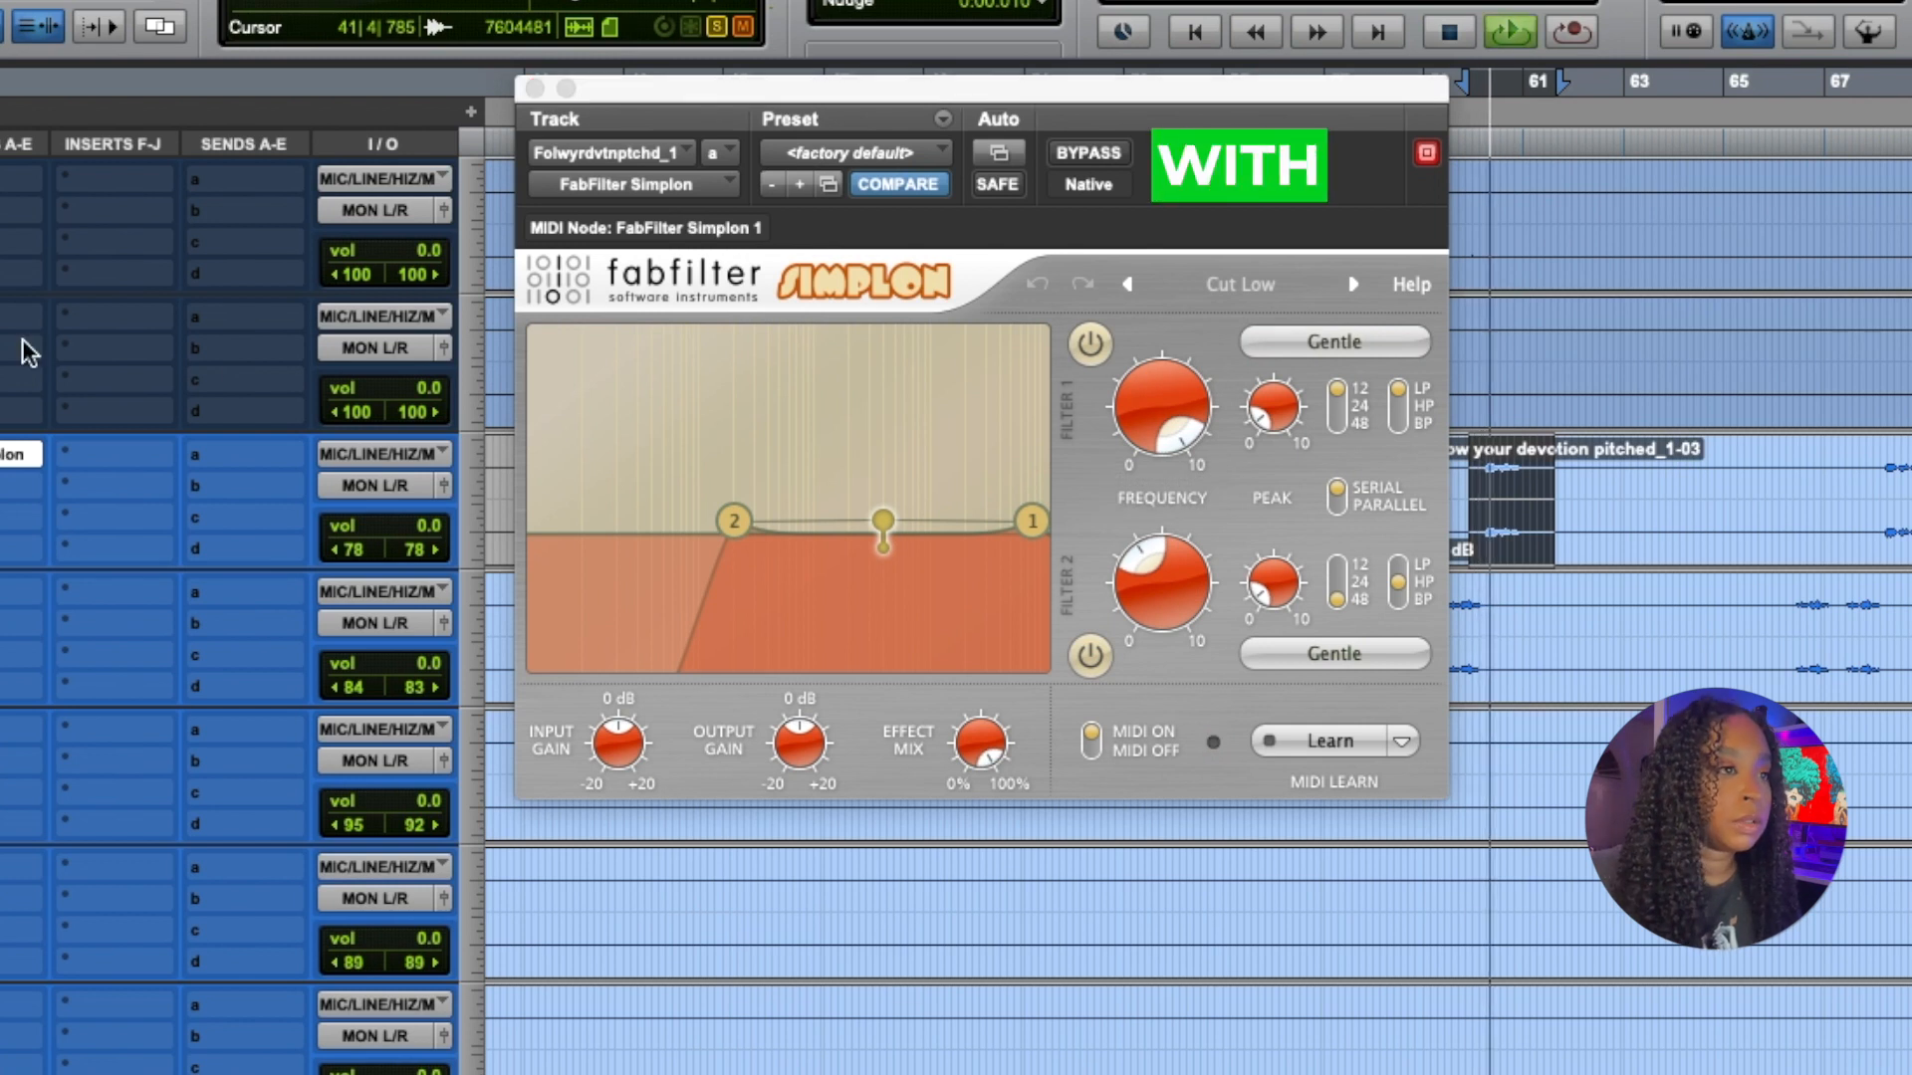
{"action": "left_click", "coordinate": [1095, 157]}
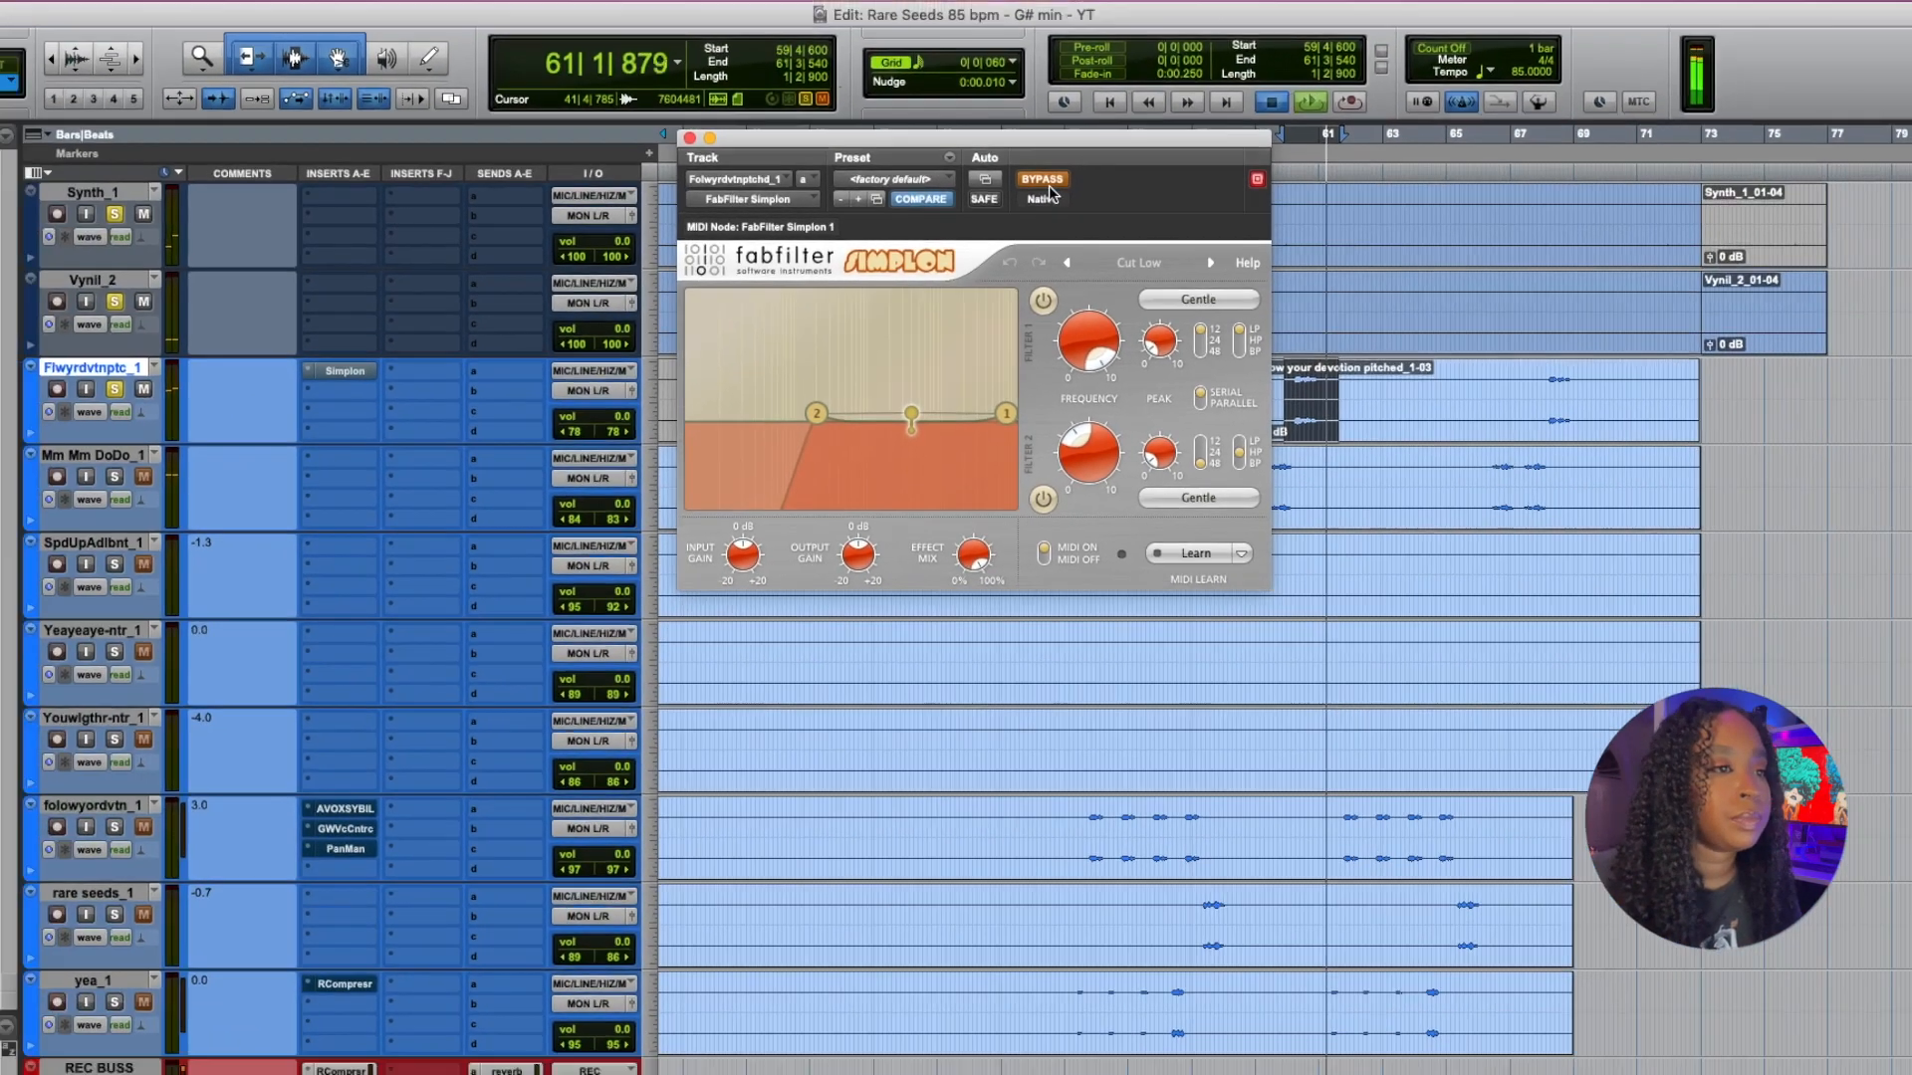
{"action": "key", "text": "space"}
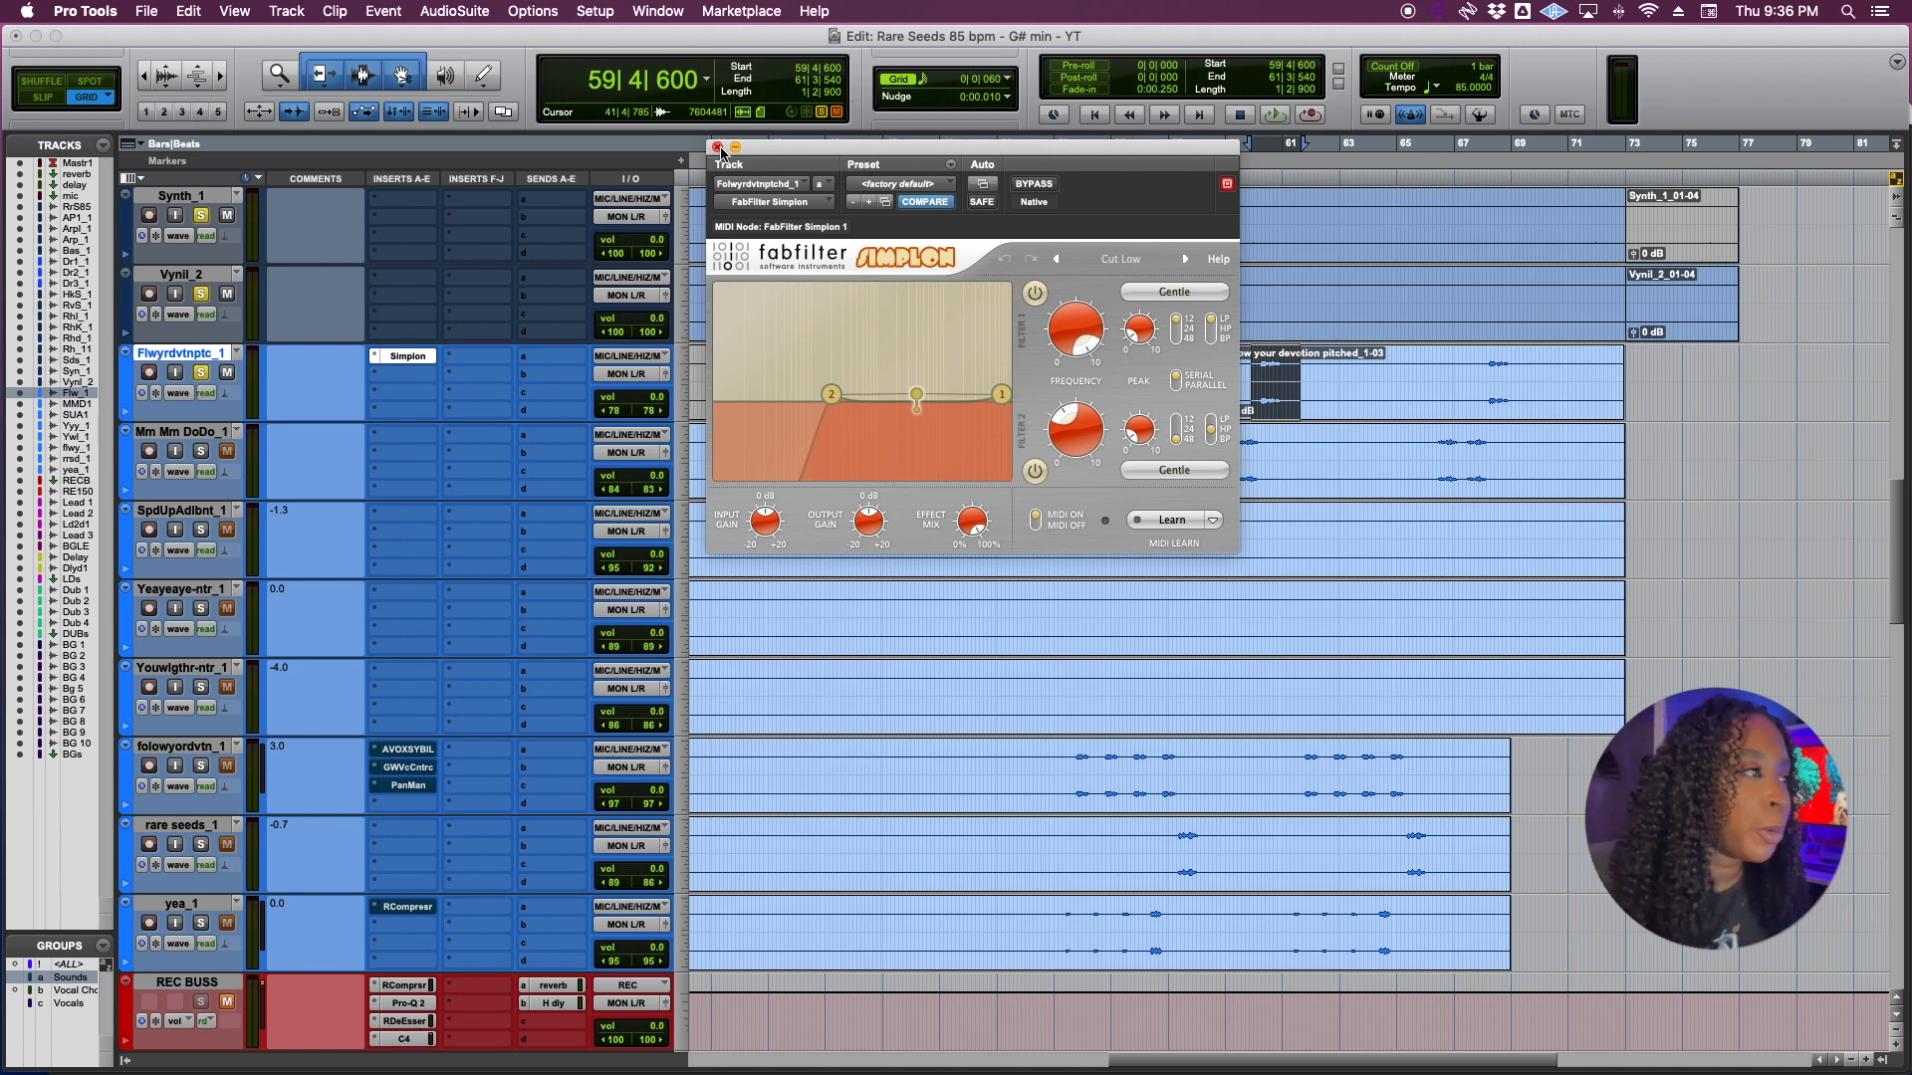
{"action": "left_click", "coordinate": [717, 147]}
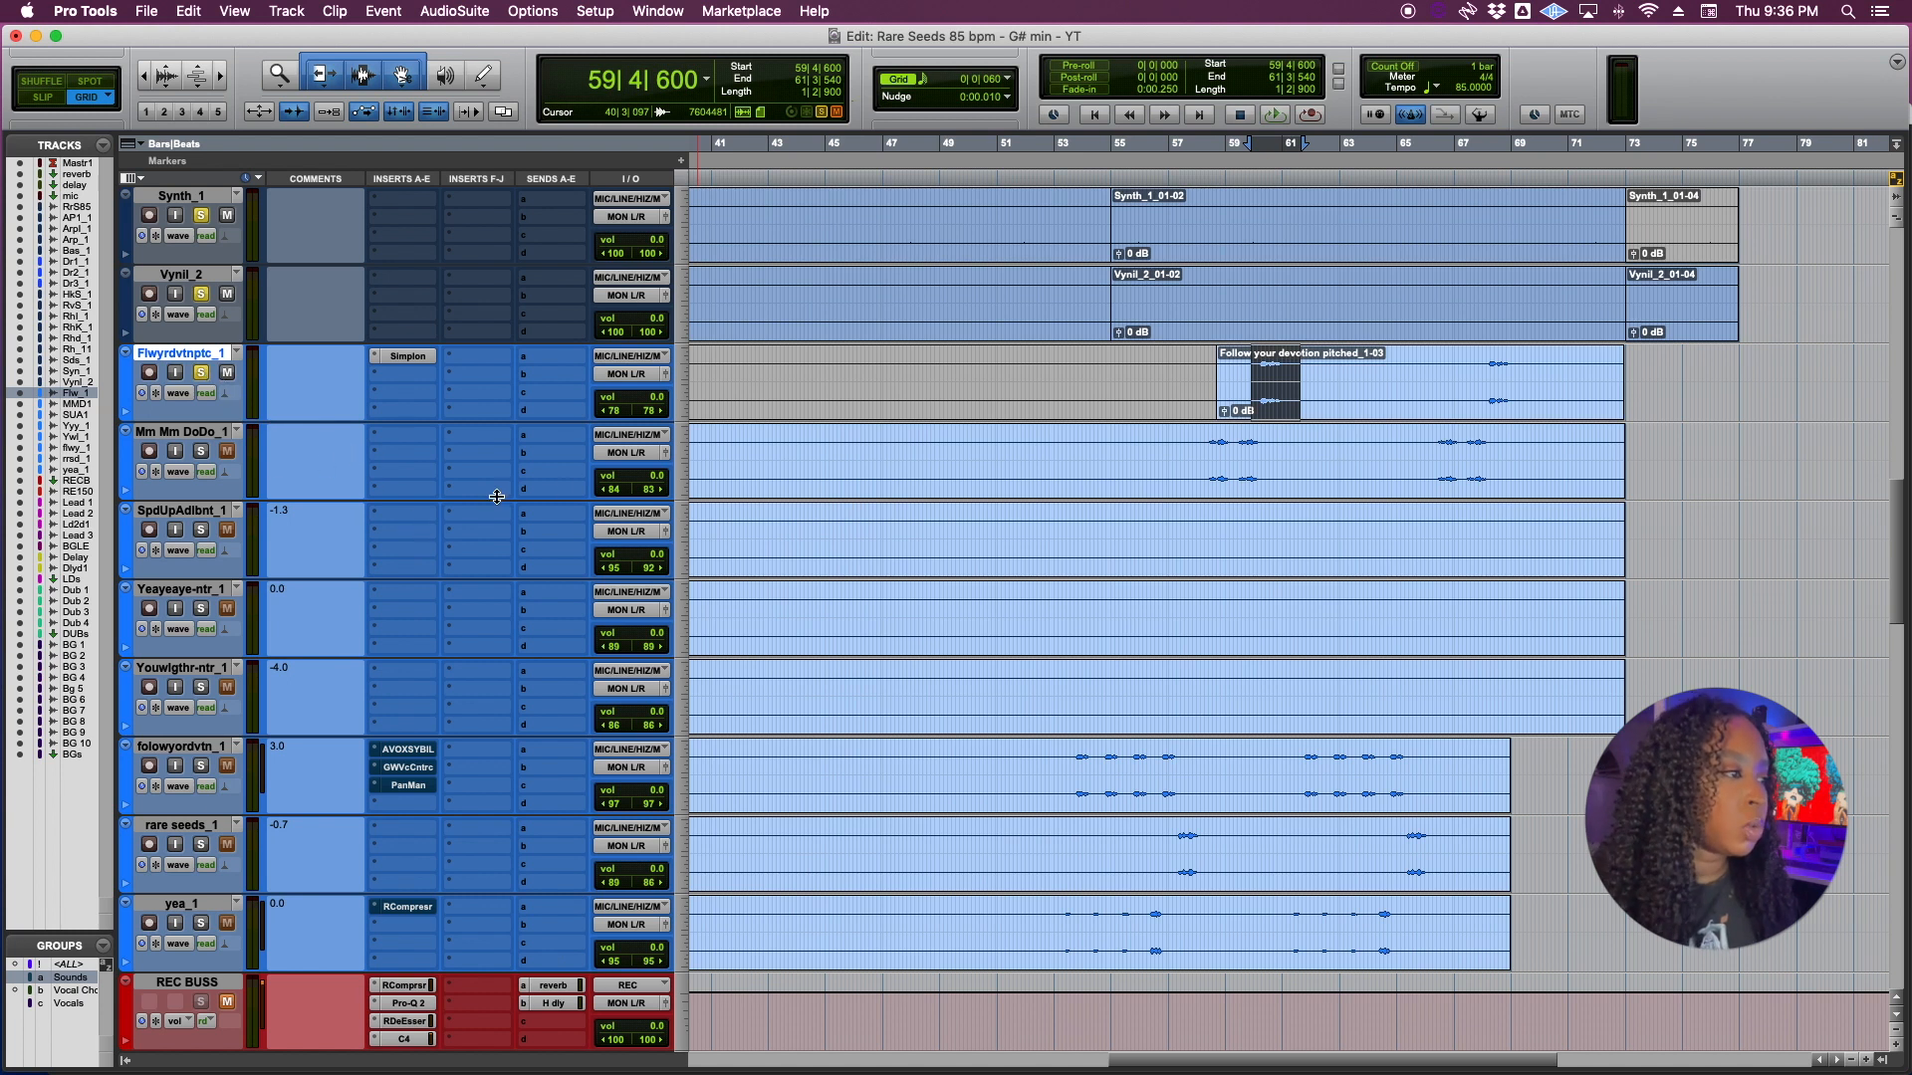
Solo the unpitched "follow your devotion" track and play its first four chops, selecting from 53|3|480 to 57|4|780.
{"action": "scroll", "coordinate": [293, 605], "scroll_direction": "down", "scroll_amount": 2}
{"action": "left_click", "coordinate": [200, 609]}
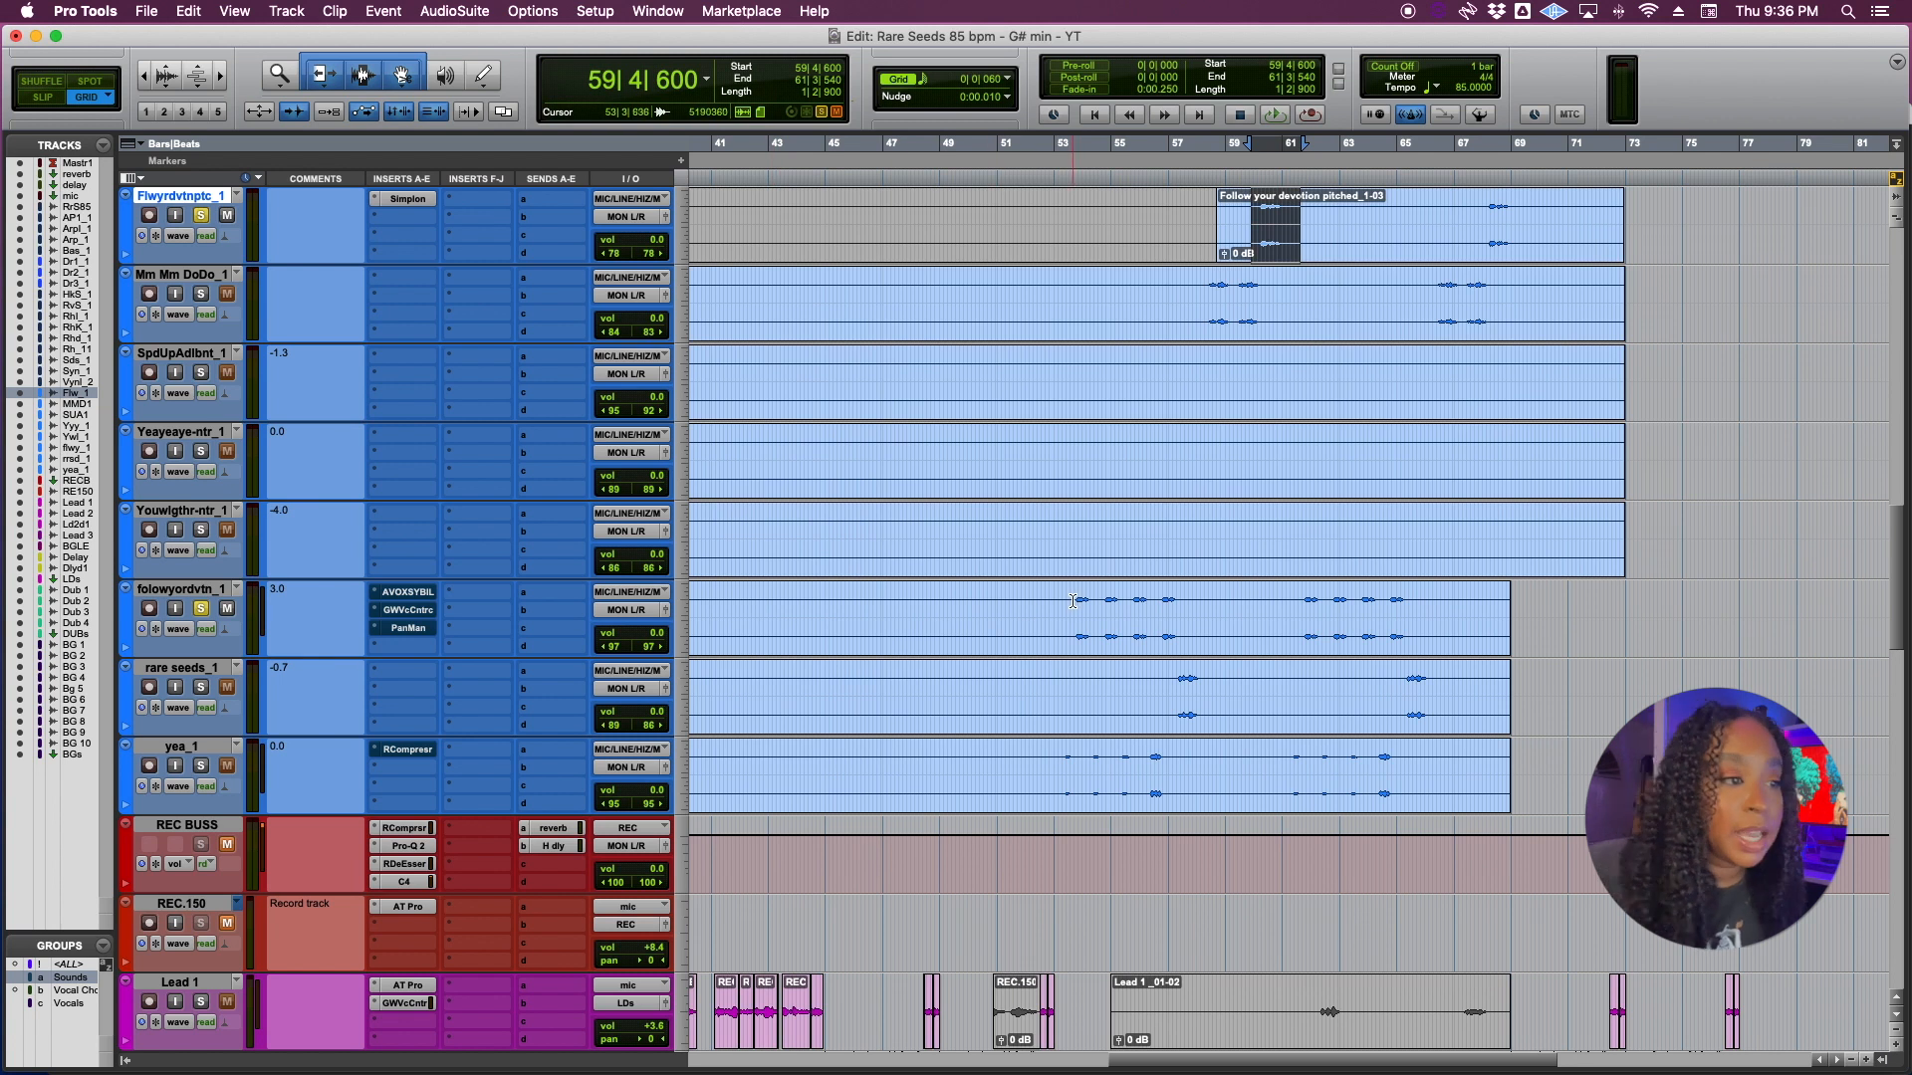
{"action": "left_click_drag", "start_coordinate": [1072, 601], "coordinate": [1195, 638]}
{"action": "key", "text": "space"}
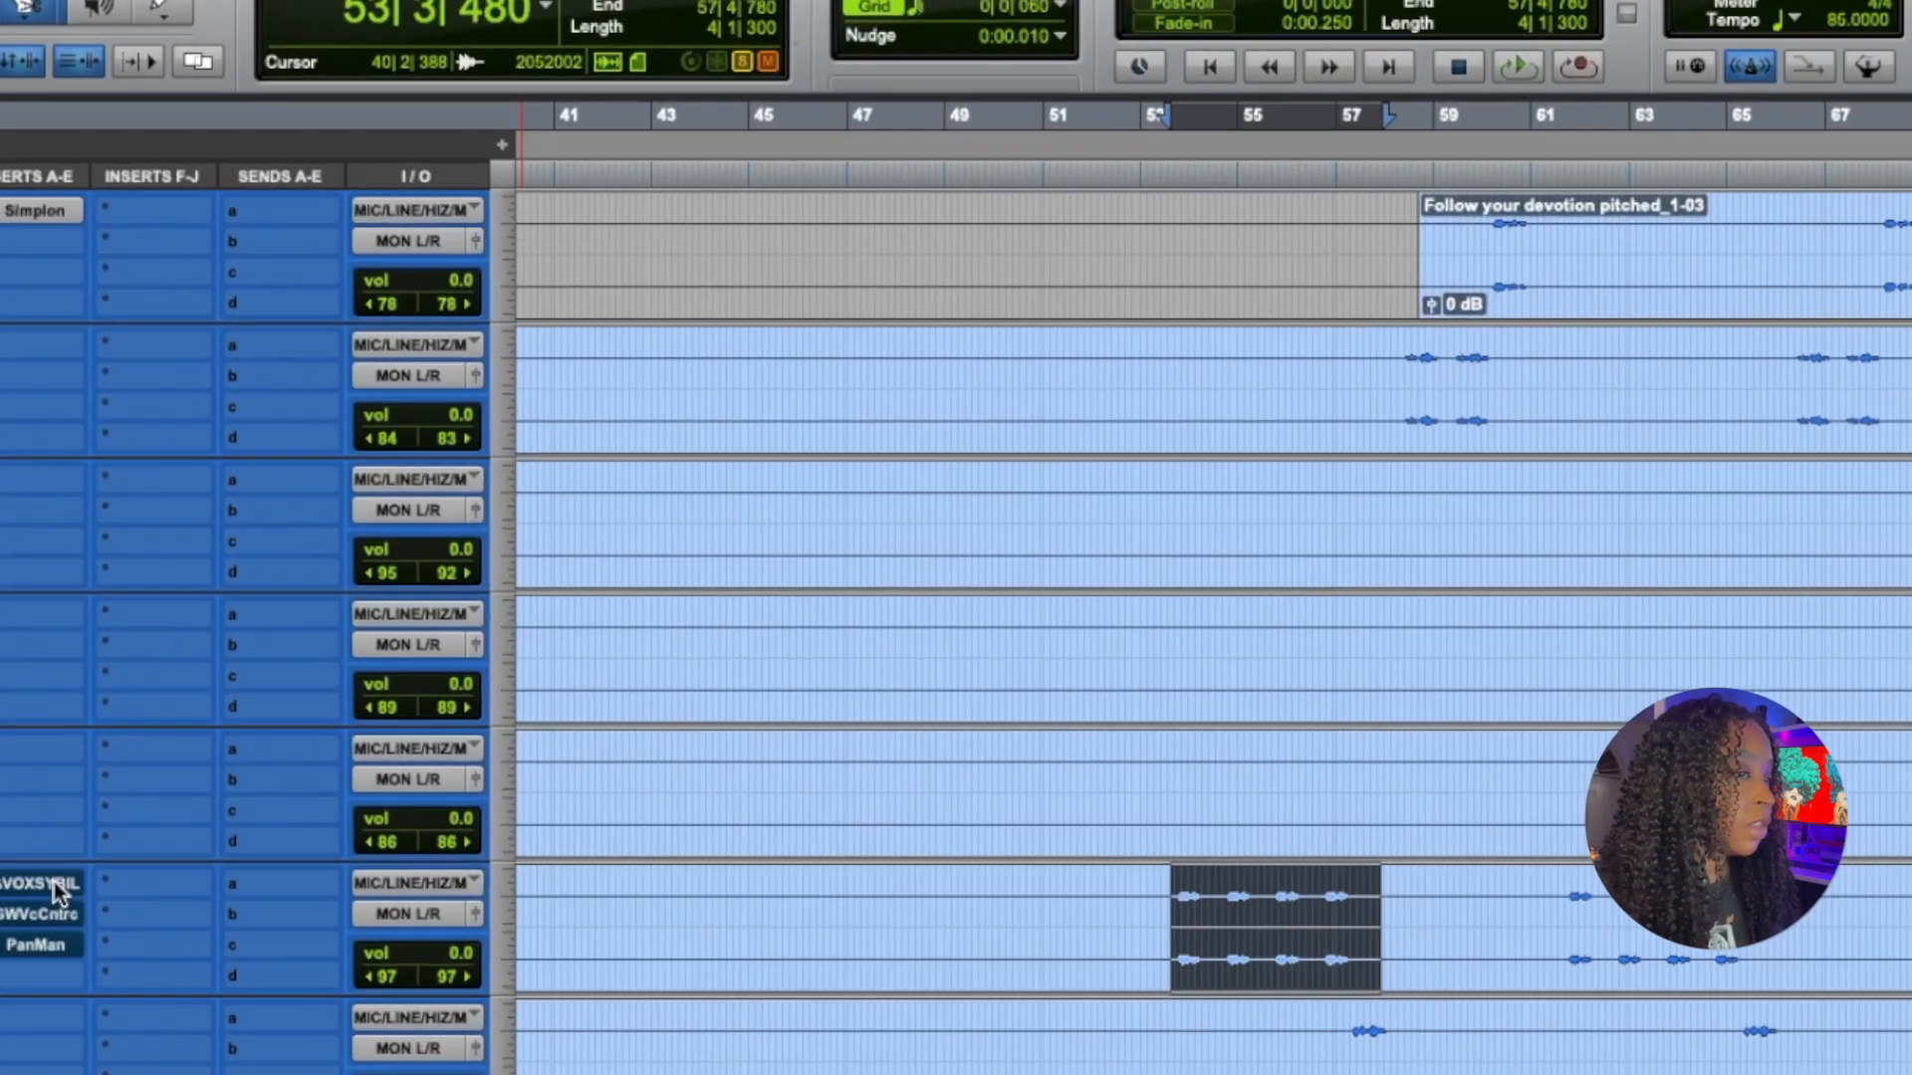
Open the AVOX SYBIL de-esser on the "follow your devotion" track and compare the selected chops with it bypassed and active.
{"action": "left_click", "coordinate": [40, 883]}
{"action": "left_click_drag", "start_coordinate": [784, 655], "coordinate": [763, 595]}
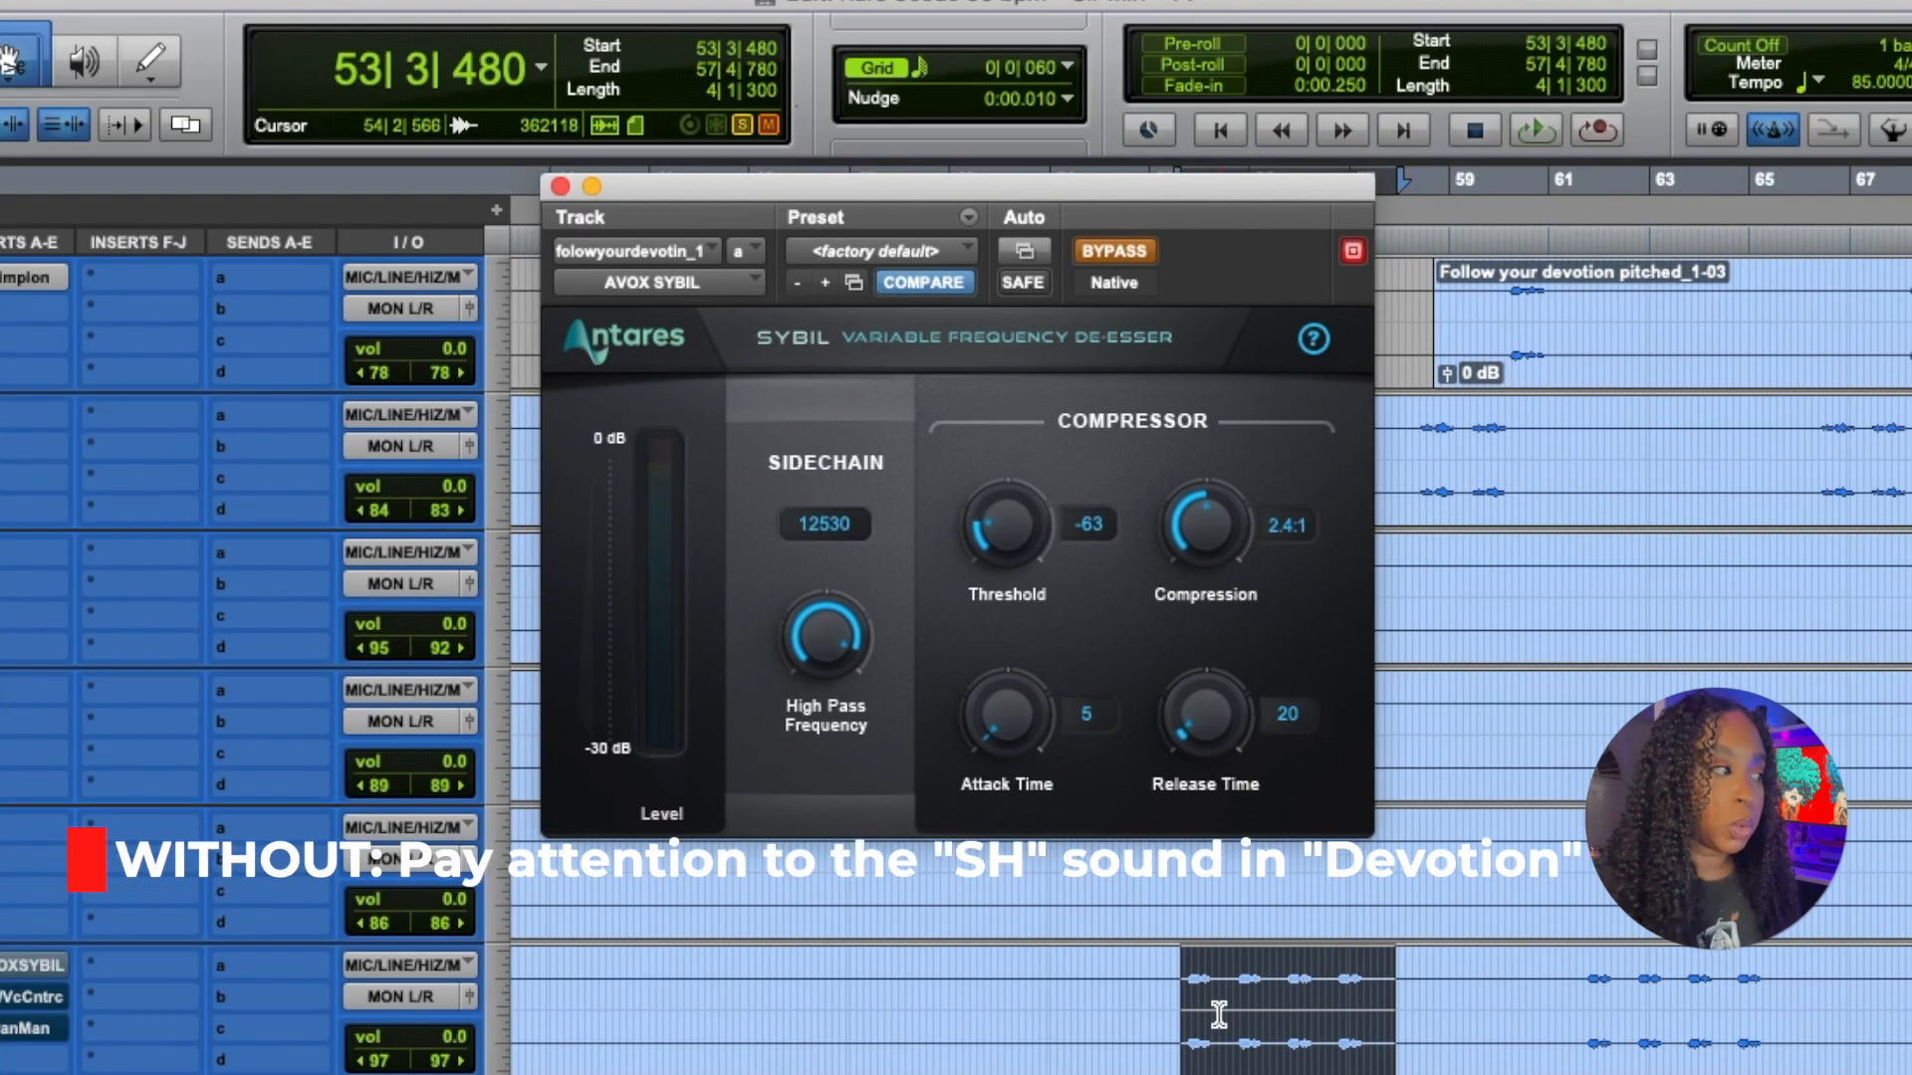
{"action": "key", "text": "space"}
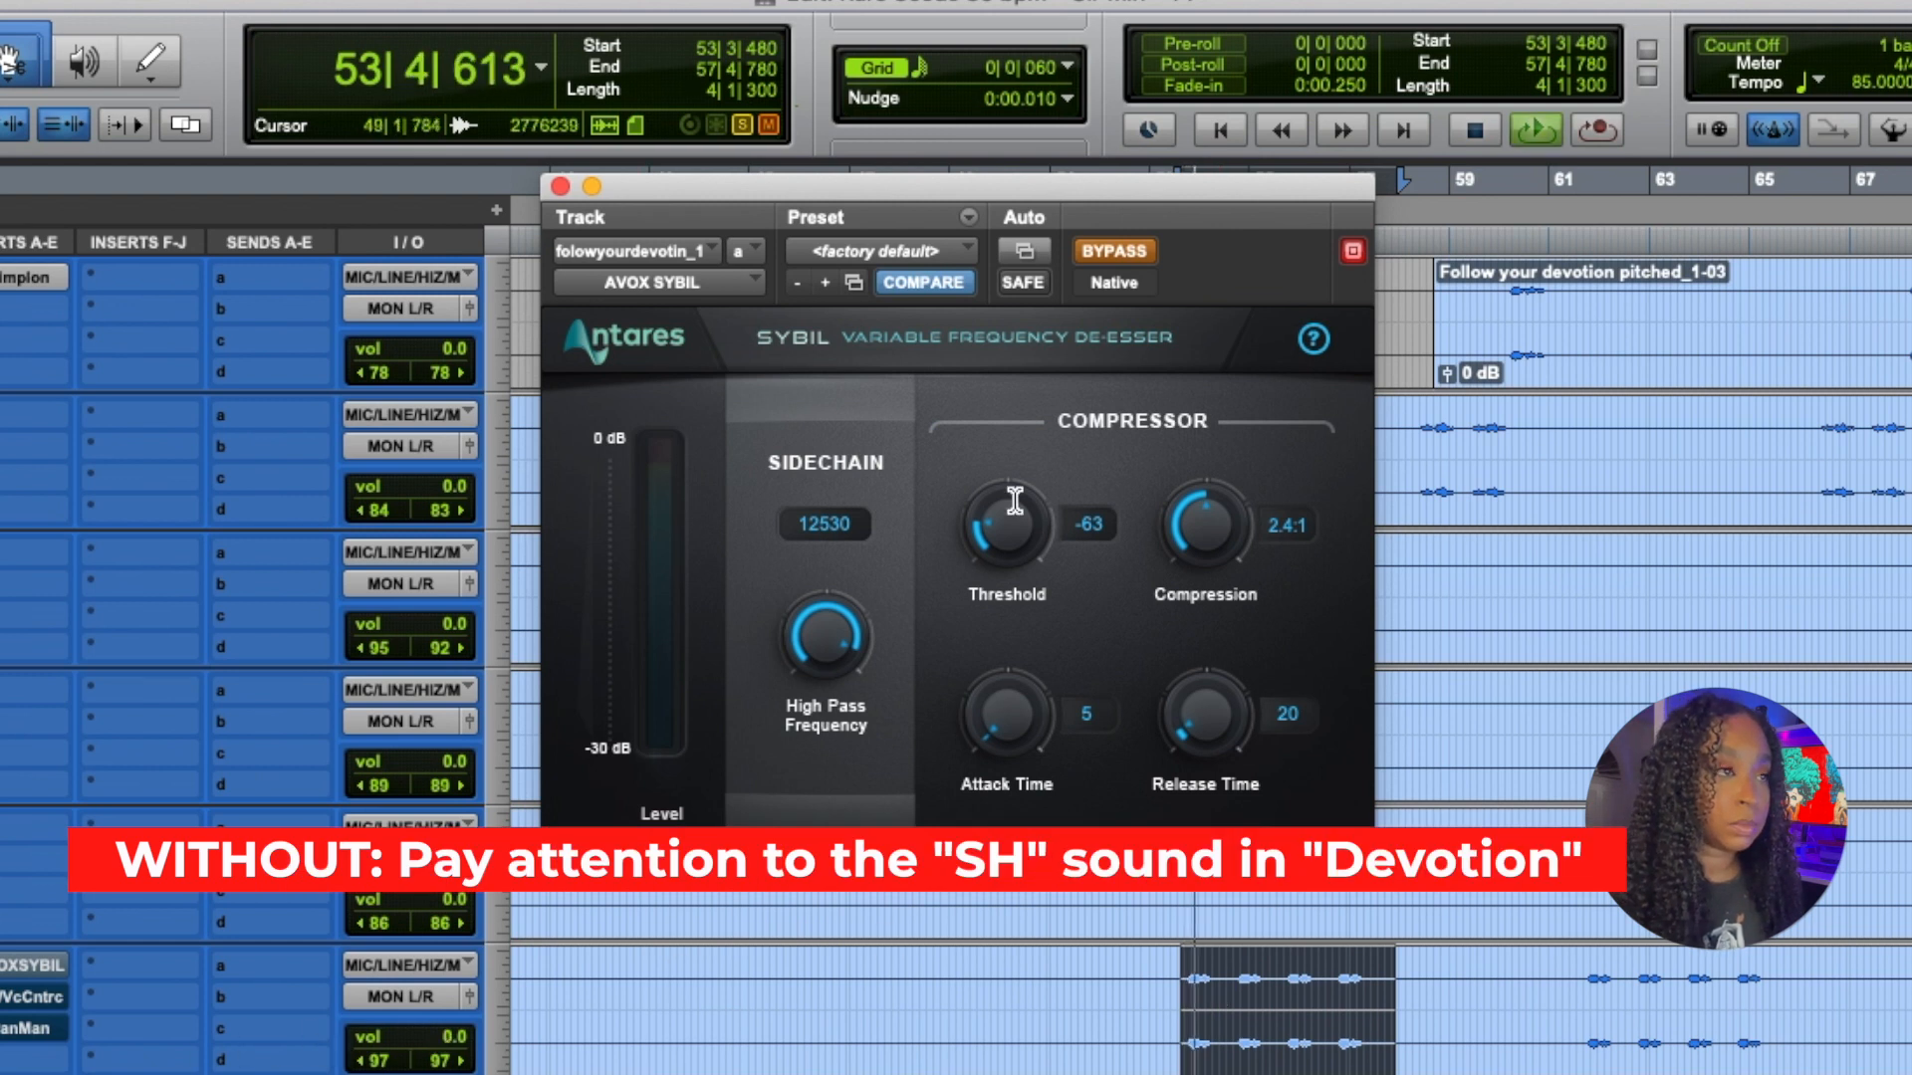
{"action": "left_click", "coordinate": [1117, 249]}
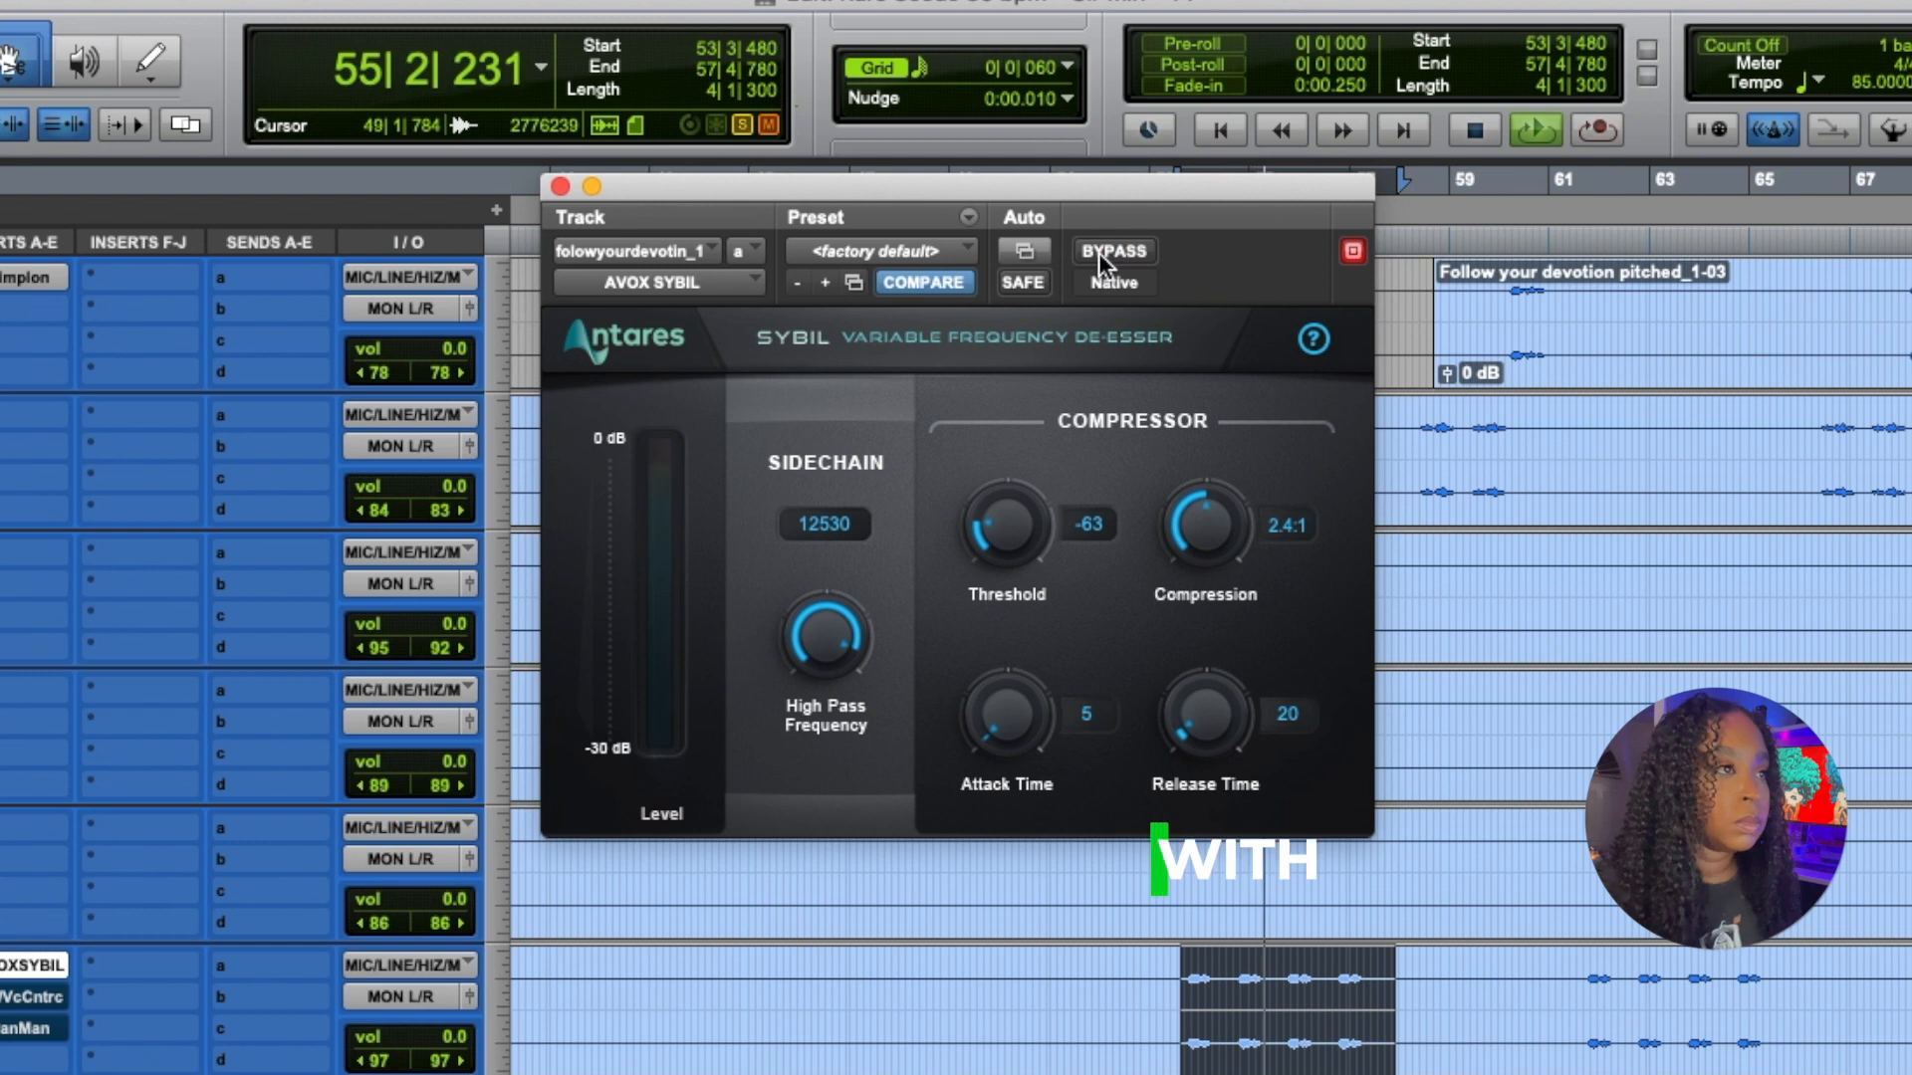
{"action": "left_click", "coordinate": [1102, 253]}
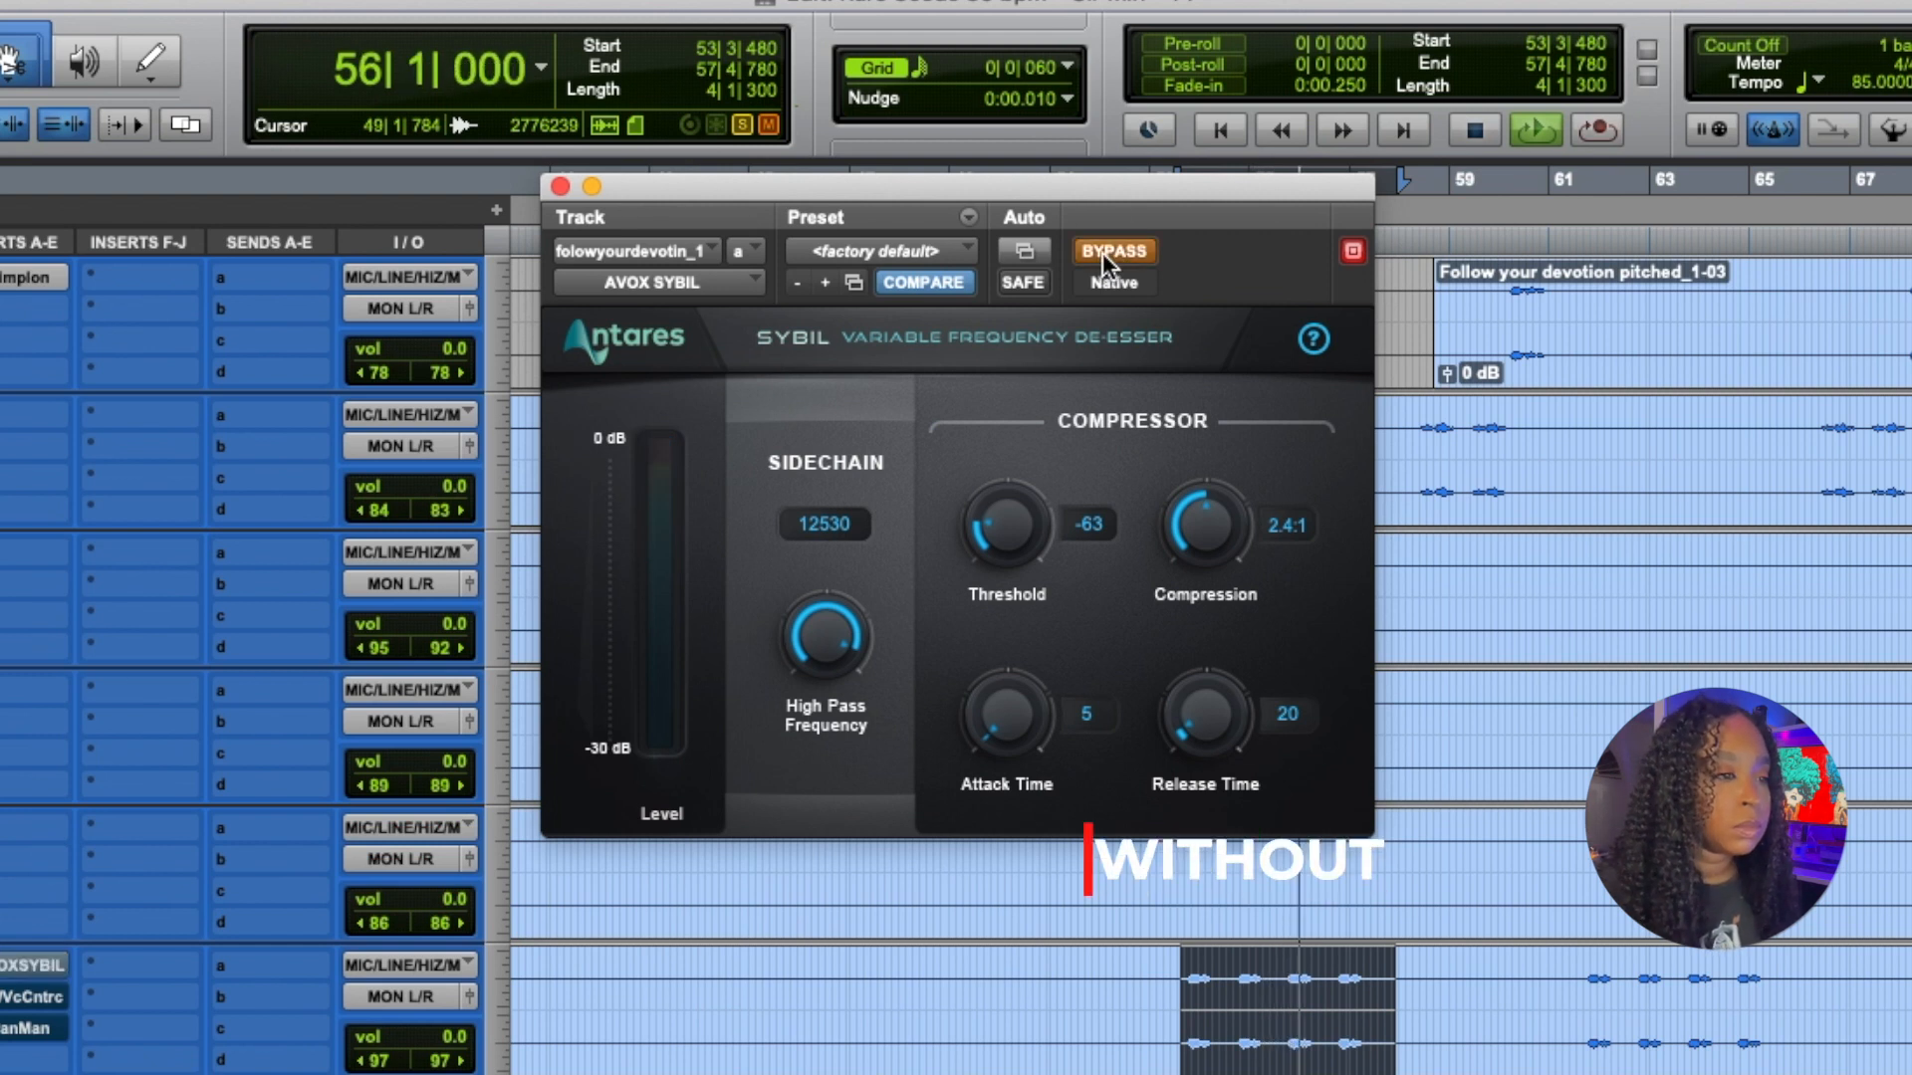
{"action": "left_click", "coordinate": [1102, 253]}
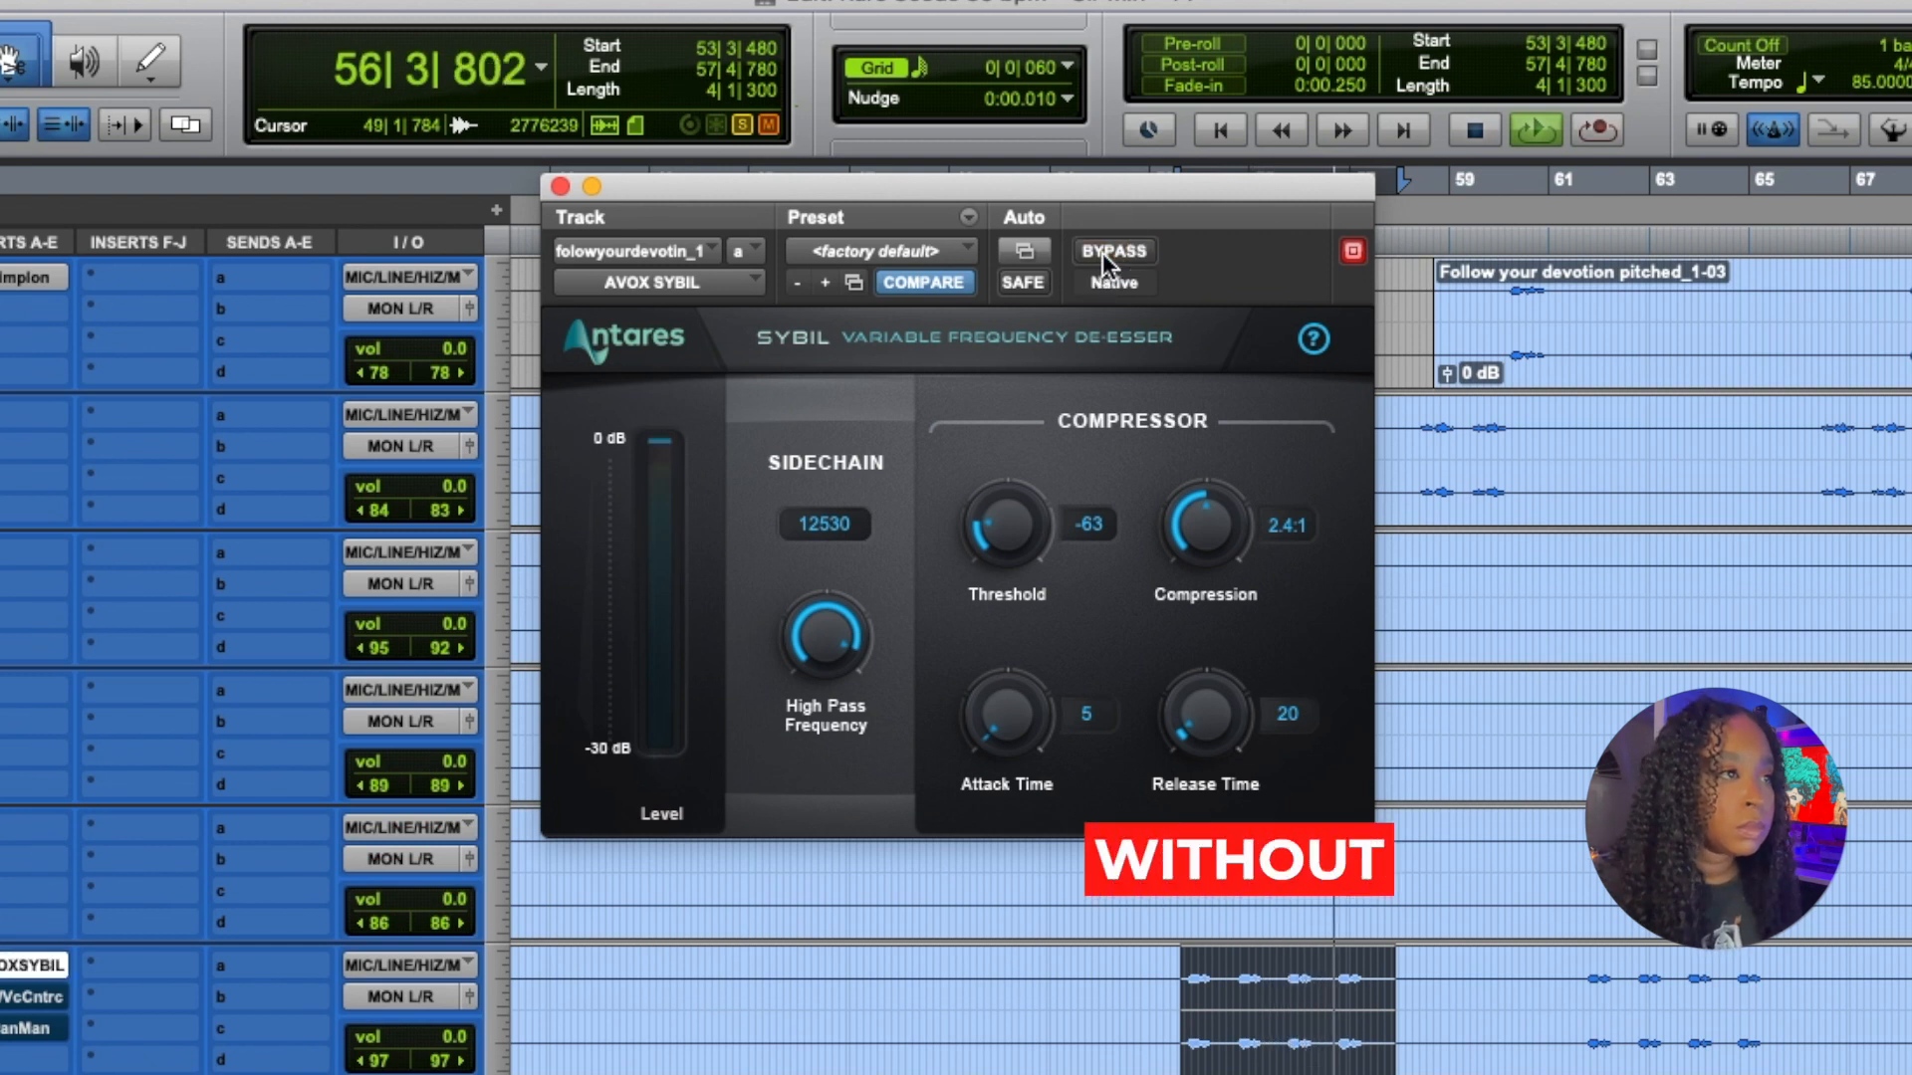
{"action": "key", "text": "space"}
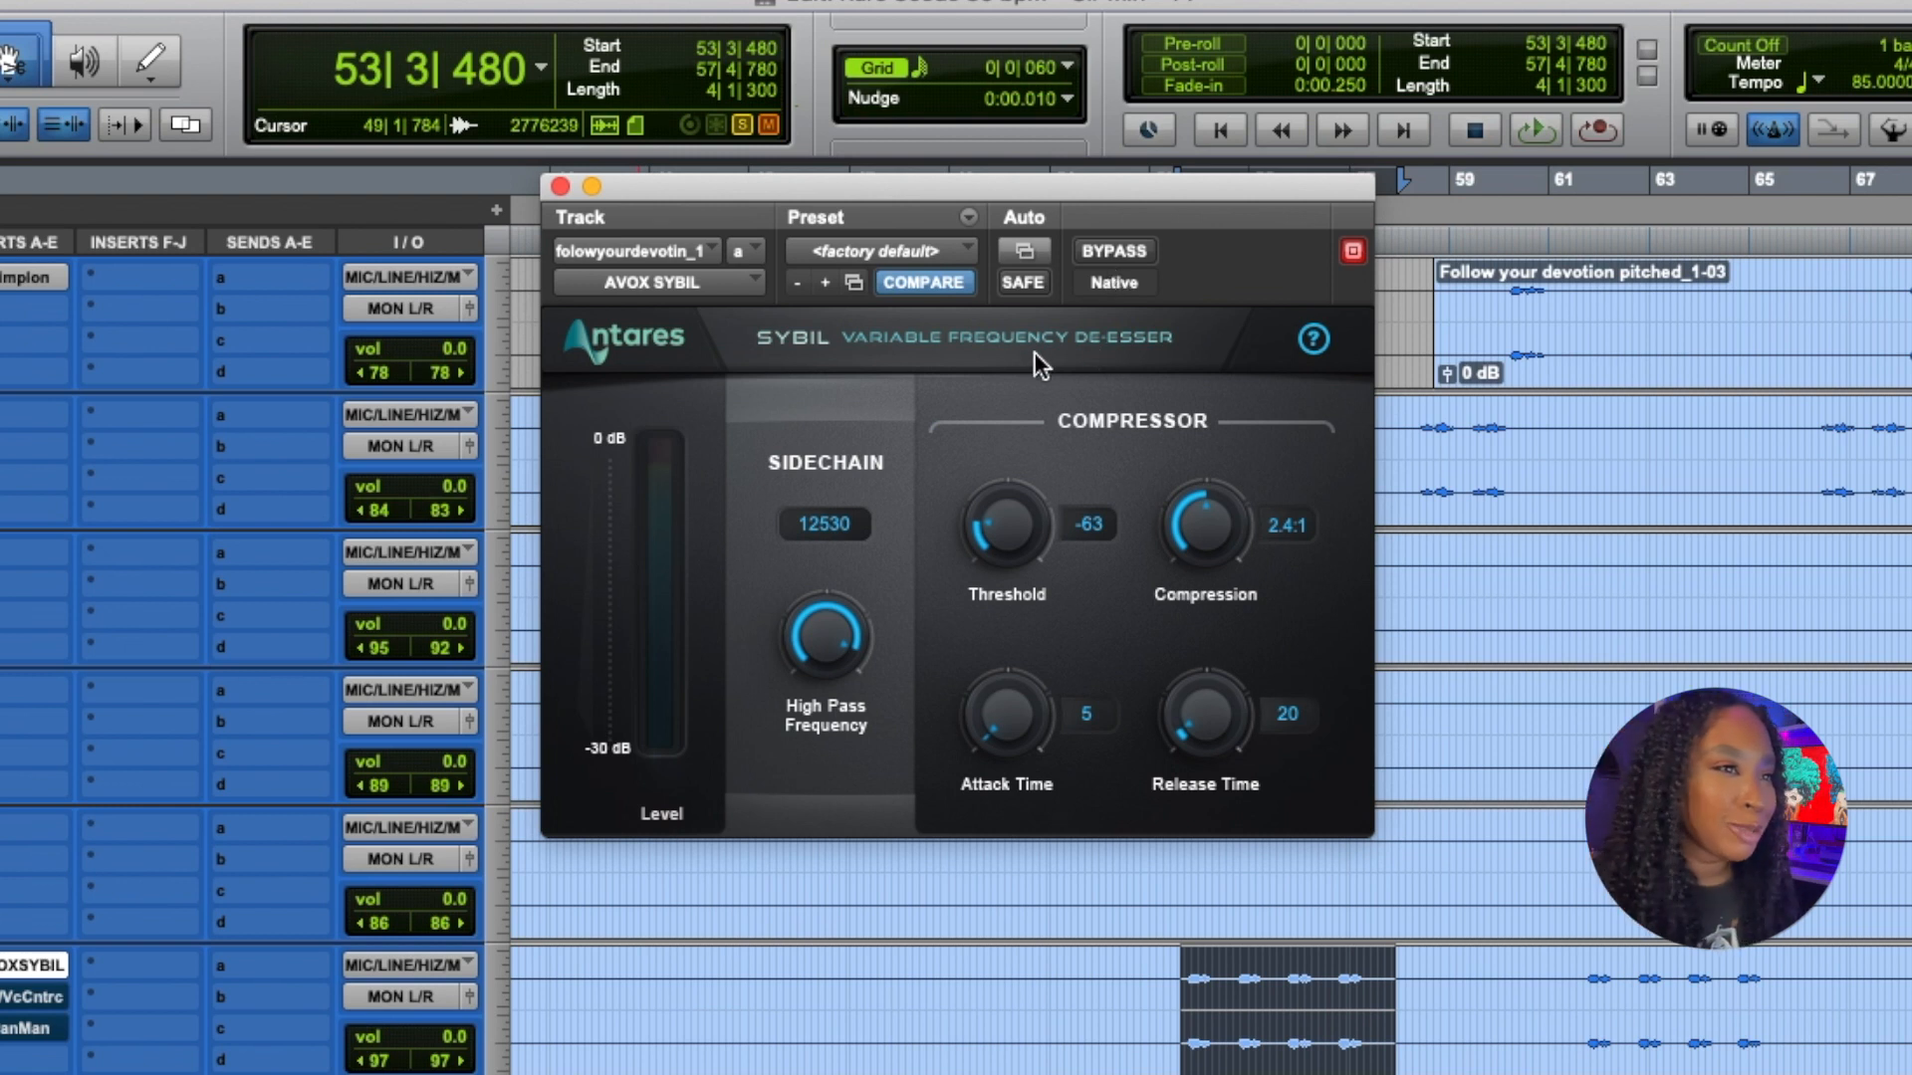
Replay the chops while toggling the SYBIL de-esser's bypass again, leave the effect active, and close its settings.
{"action": "key", "text": "space"}
{"action": "left_click", "coordinate": [1117, 255]}
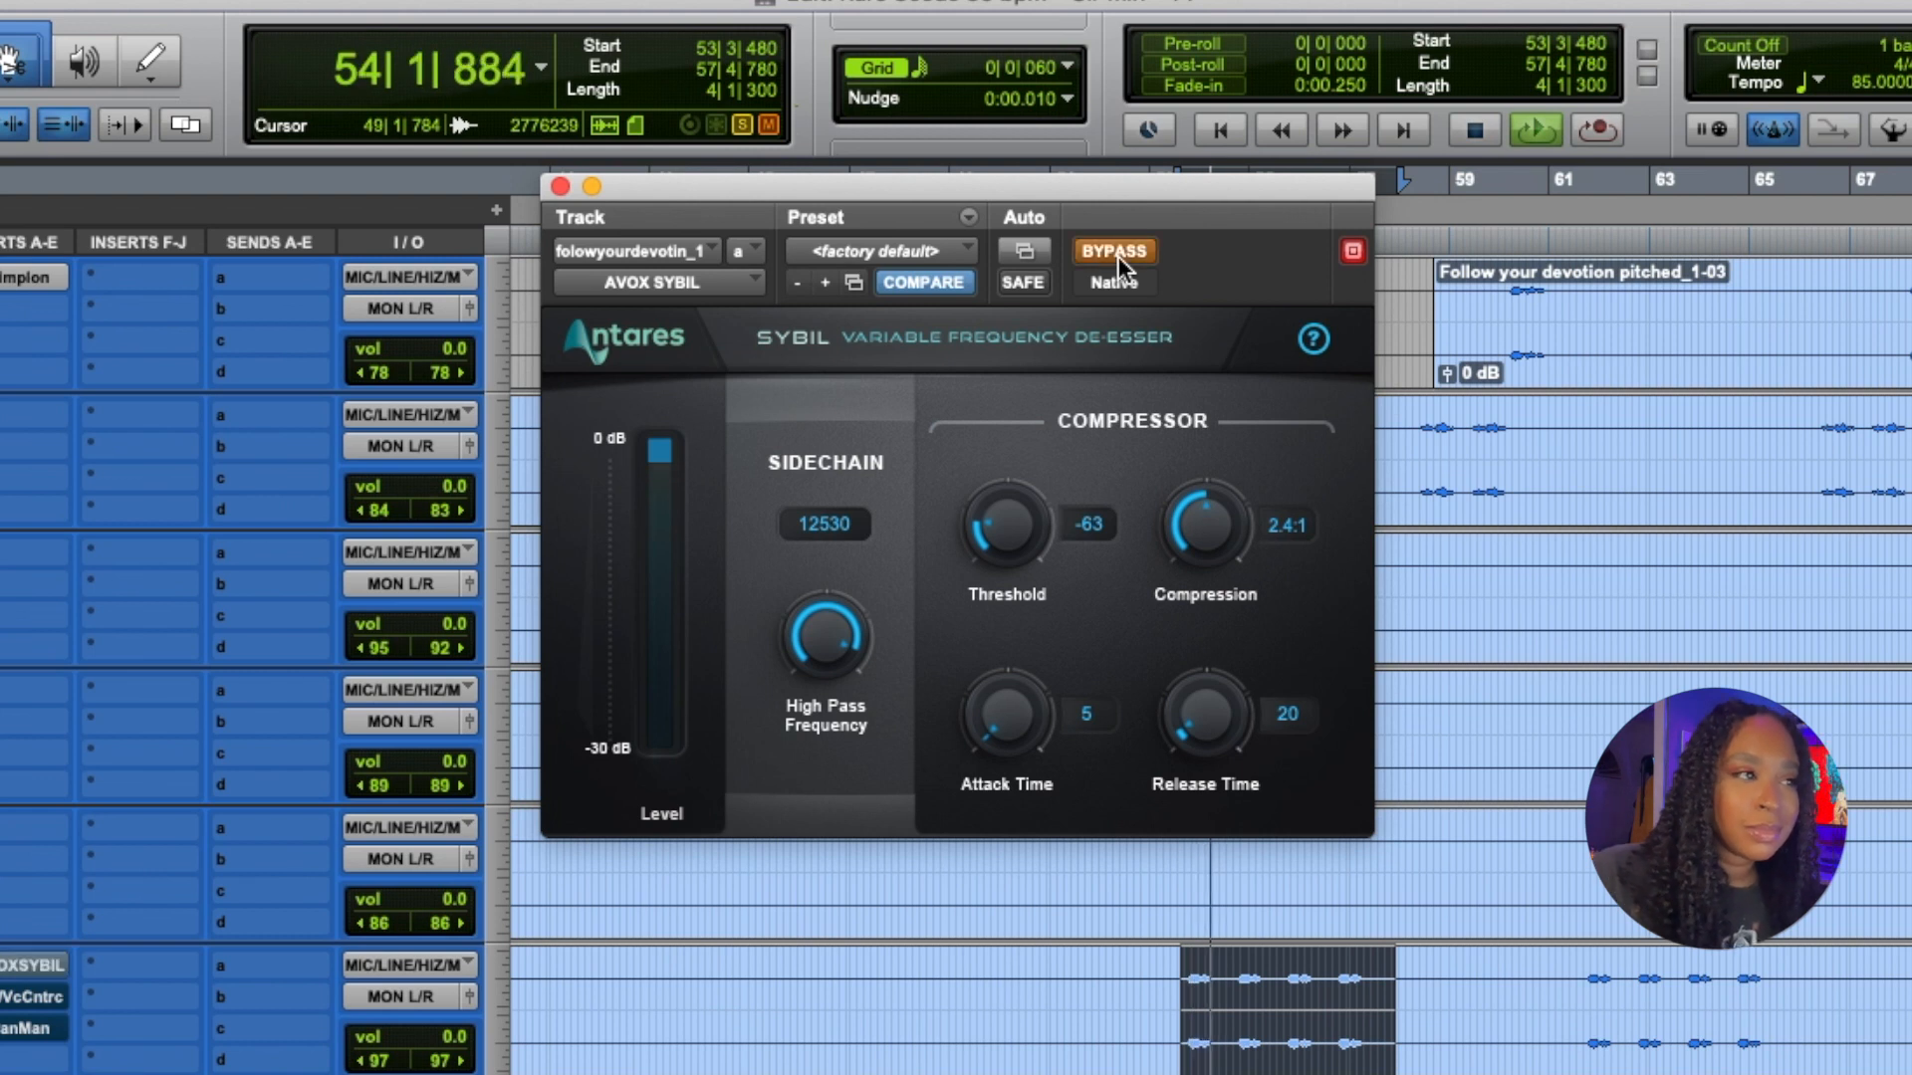
{"action": "left_click", "coordinate": [1117, 255]}
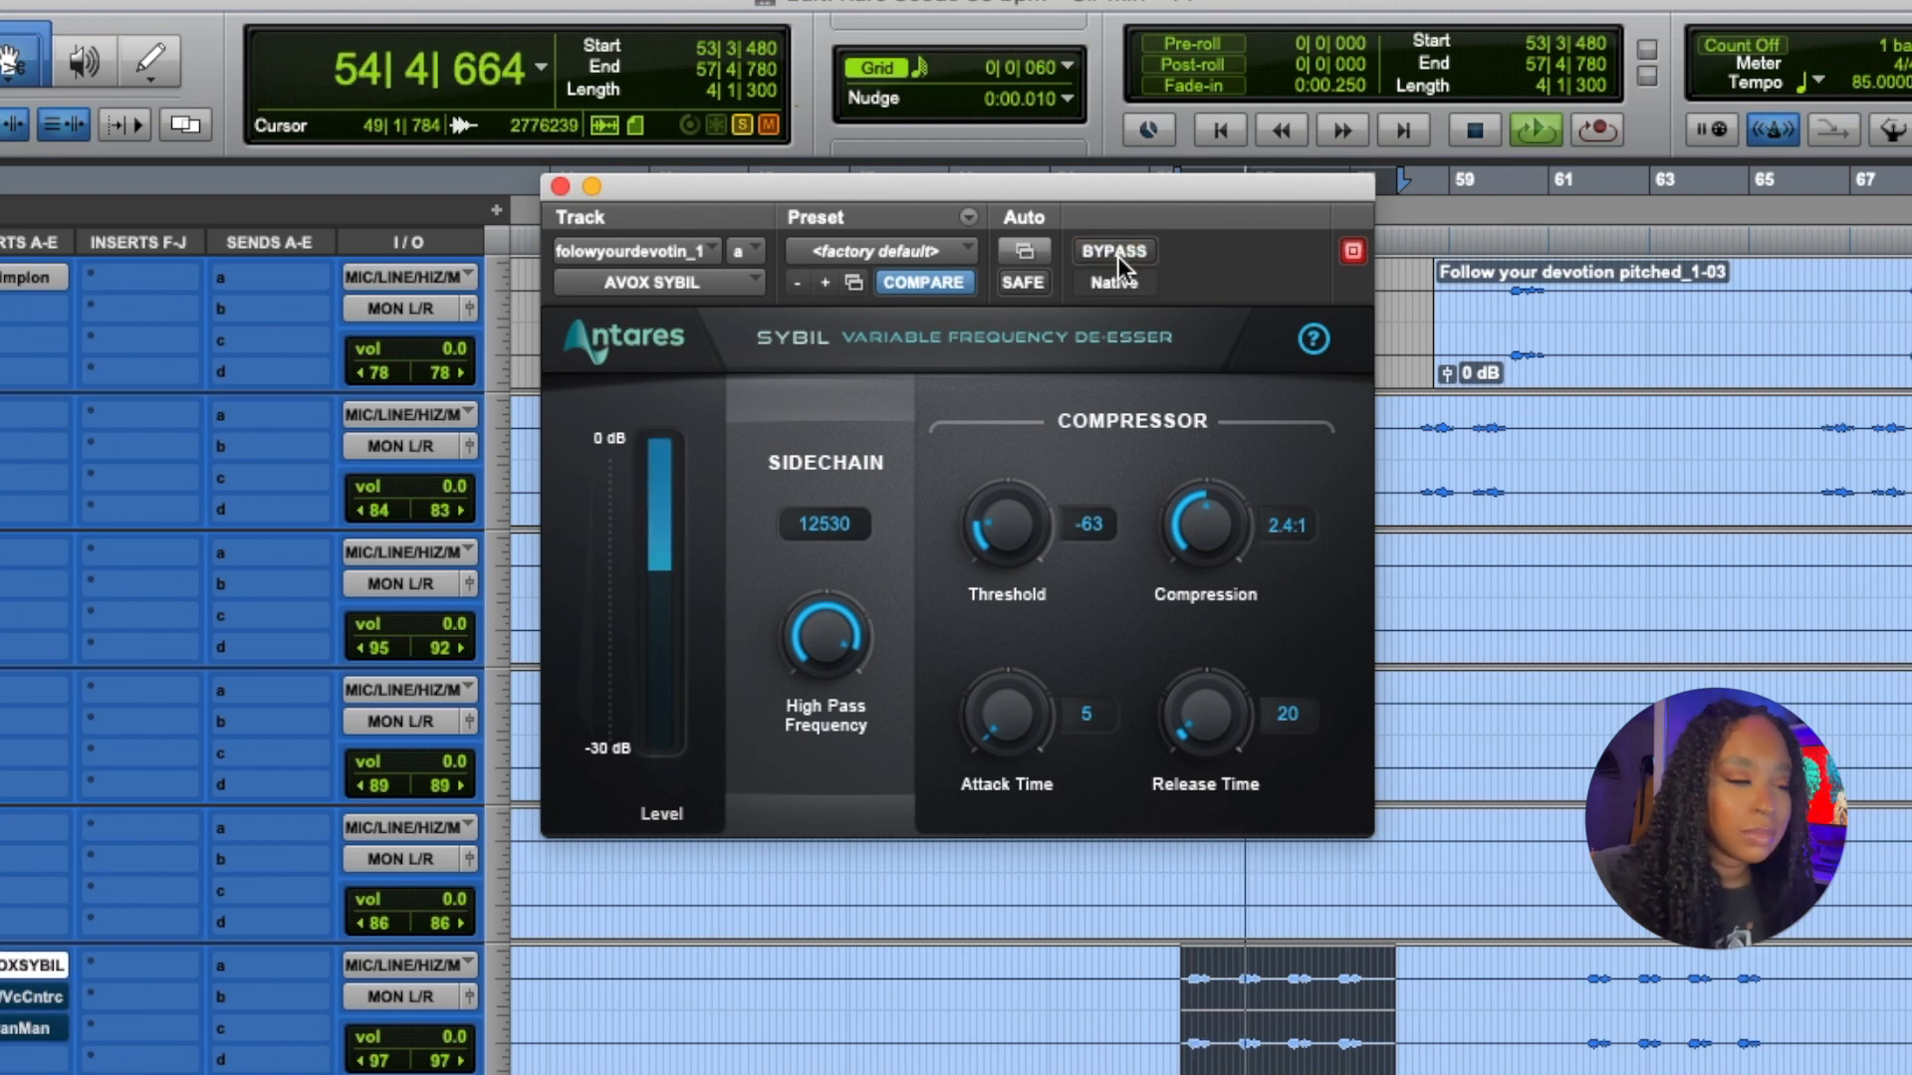
{"action": "left_click", "coordinate": [1117, 255]}
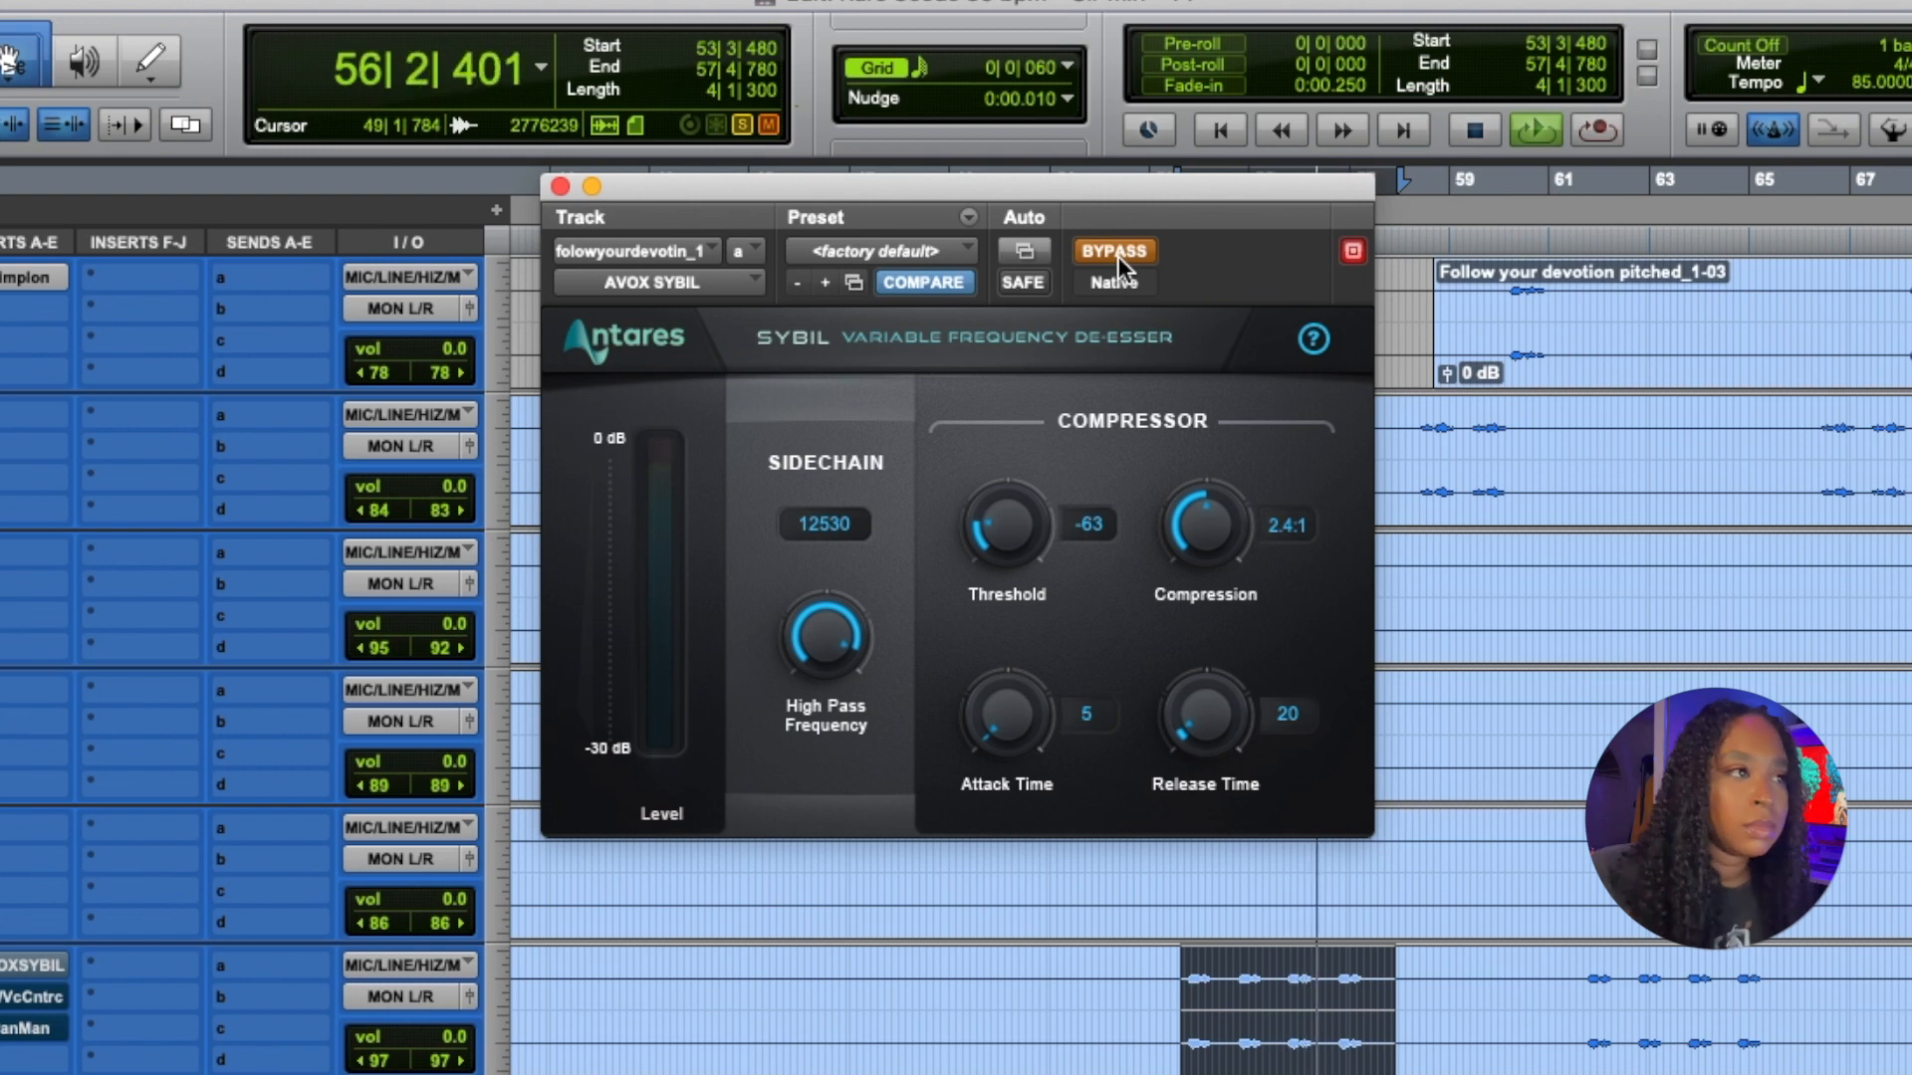
{"action": "key", "text": "space"}
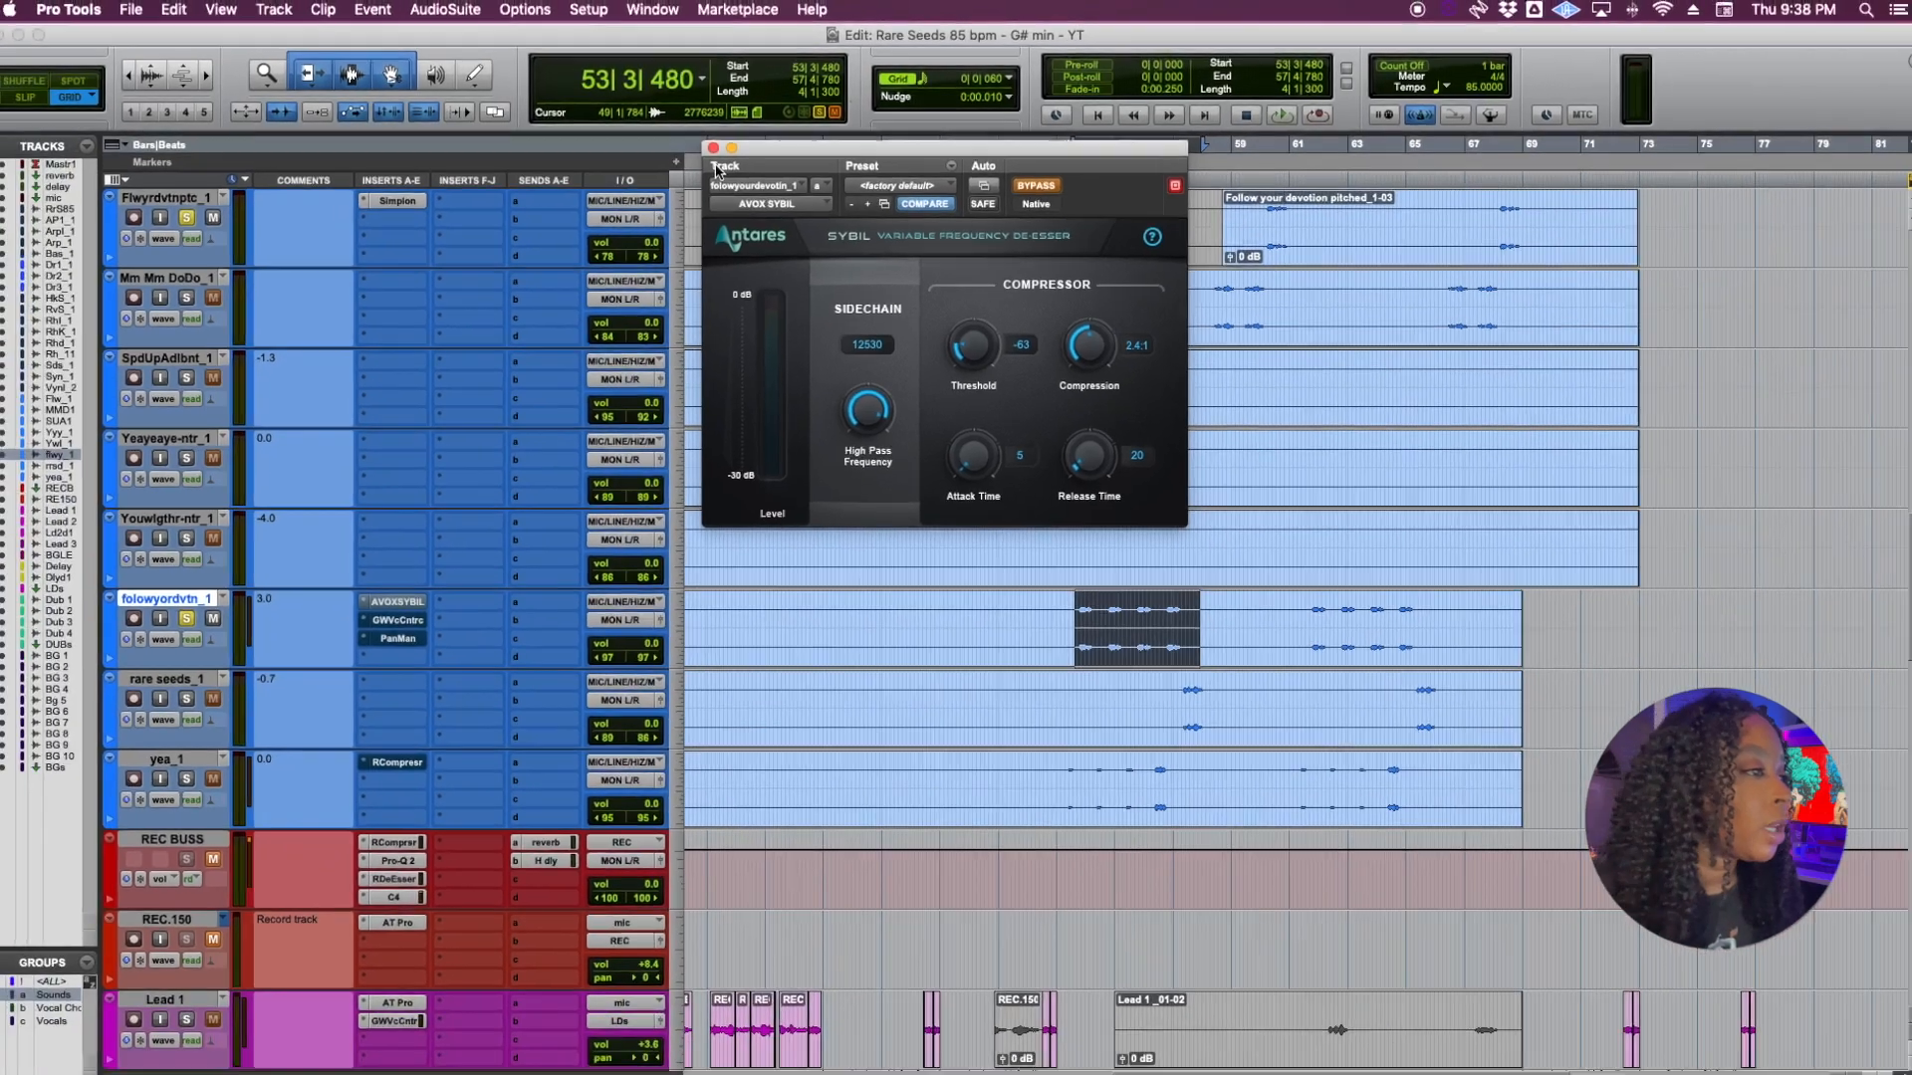
{"action": "left_click", "coordinate": [33, 970]}
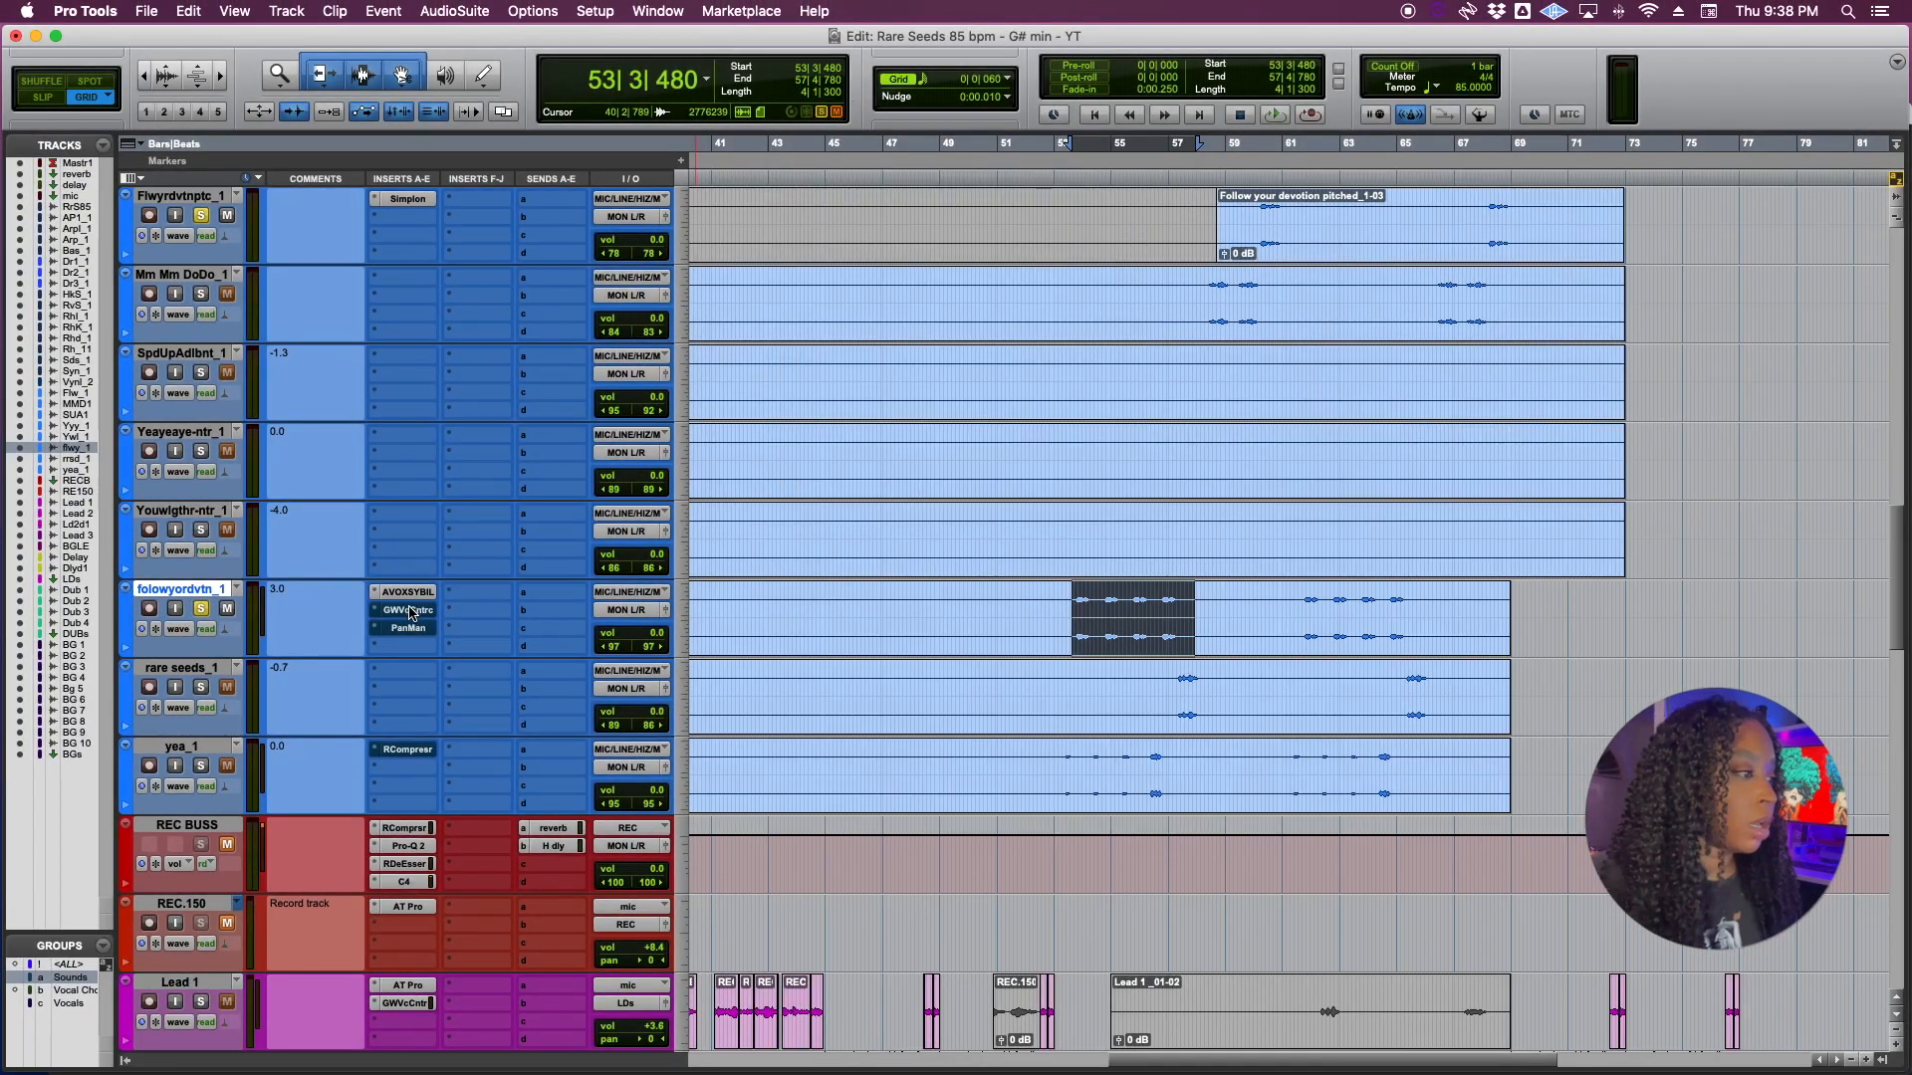
Audition the "follow your devotion" chops with GW VoiceCentric bypassed and active, and leave the effect on.
{"action": "left_click", "coordinate": [408, 609]}
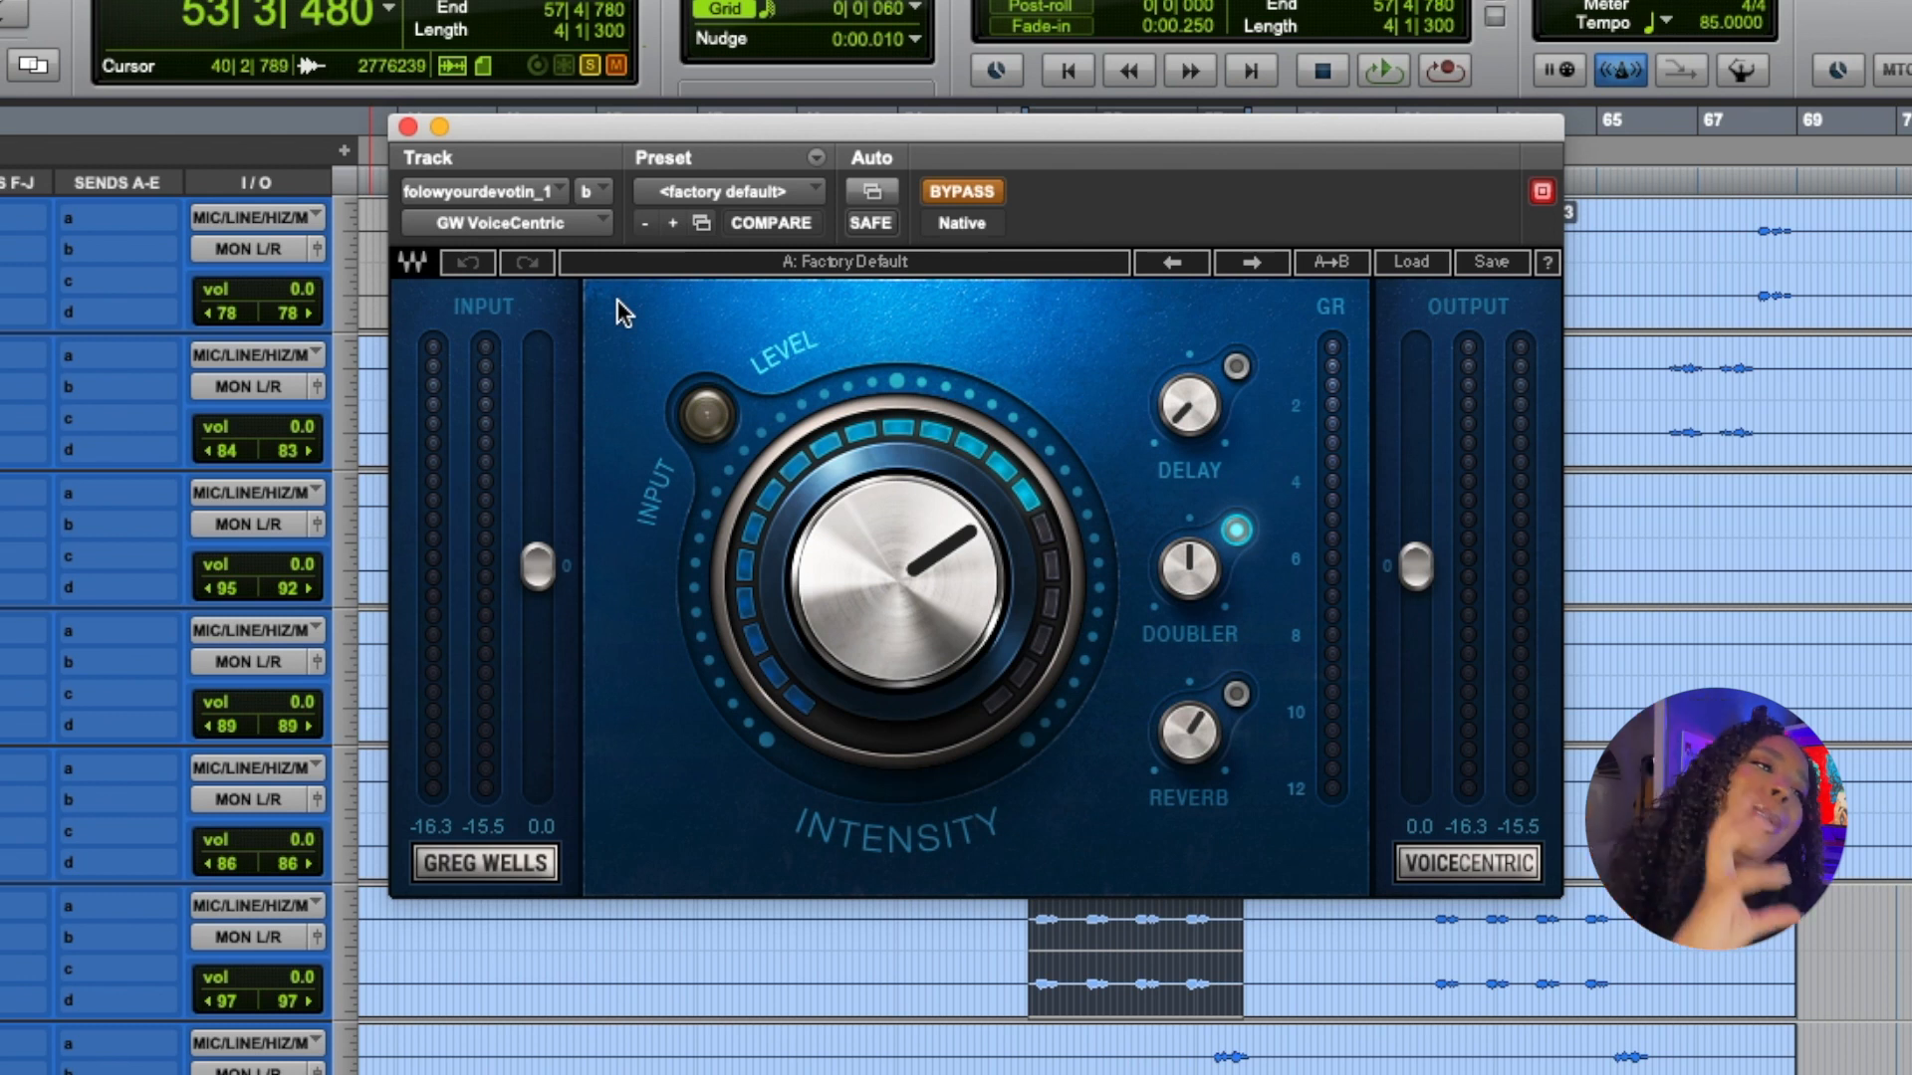
{"action": "left_click", "coordinate": [408, 128]}
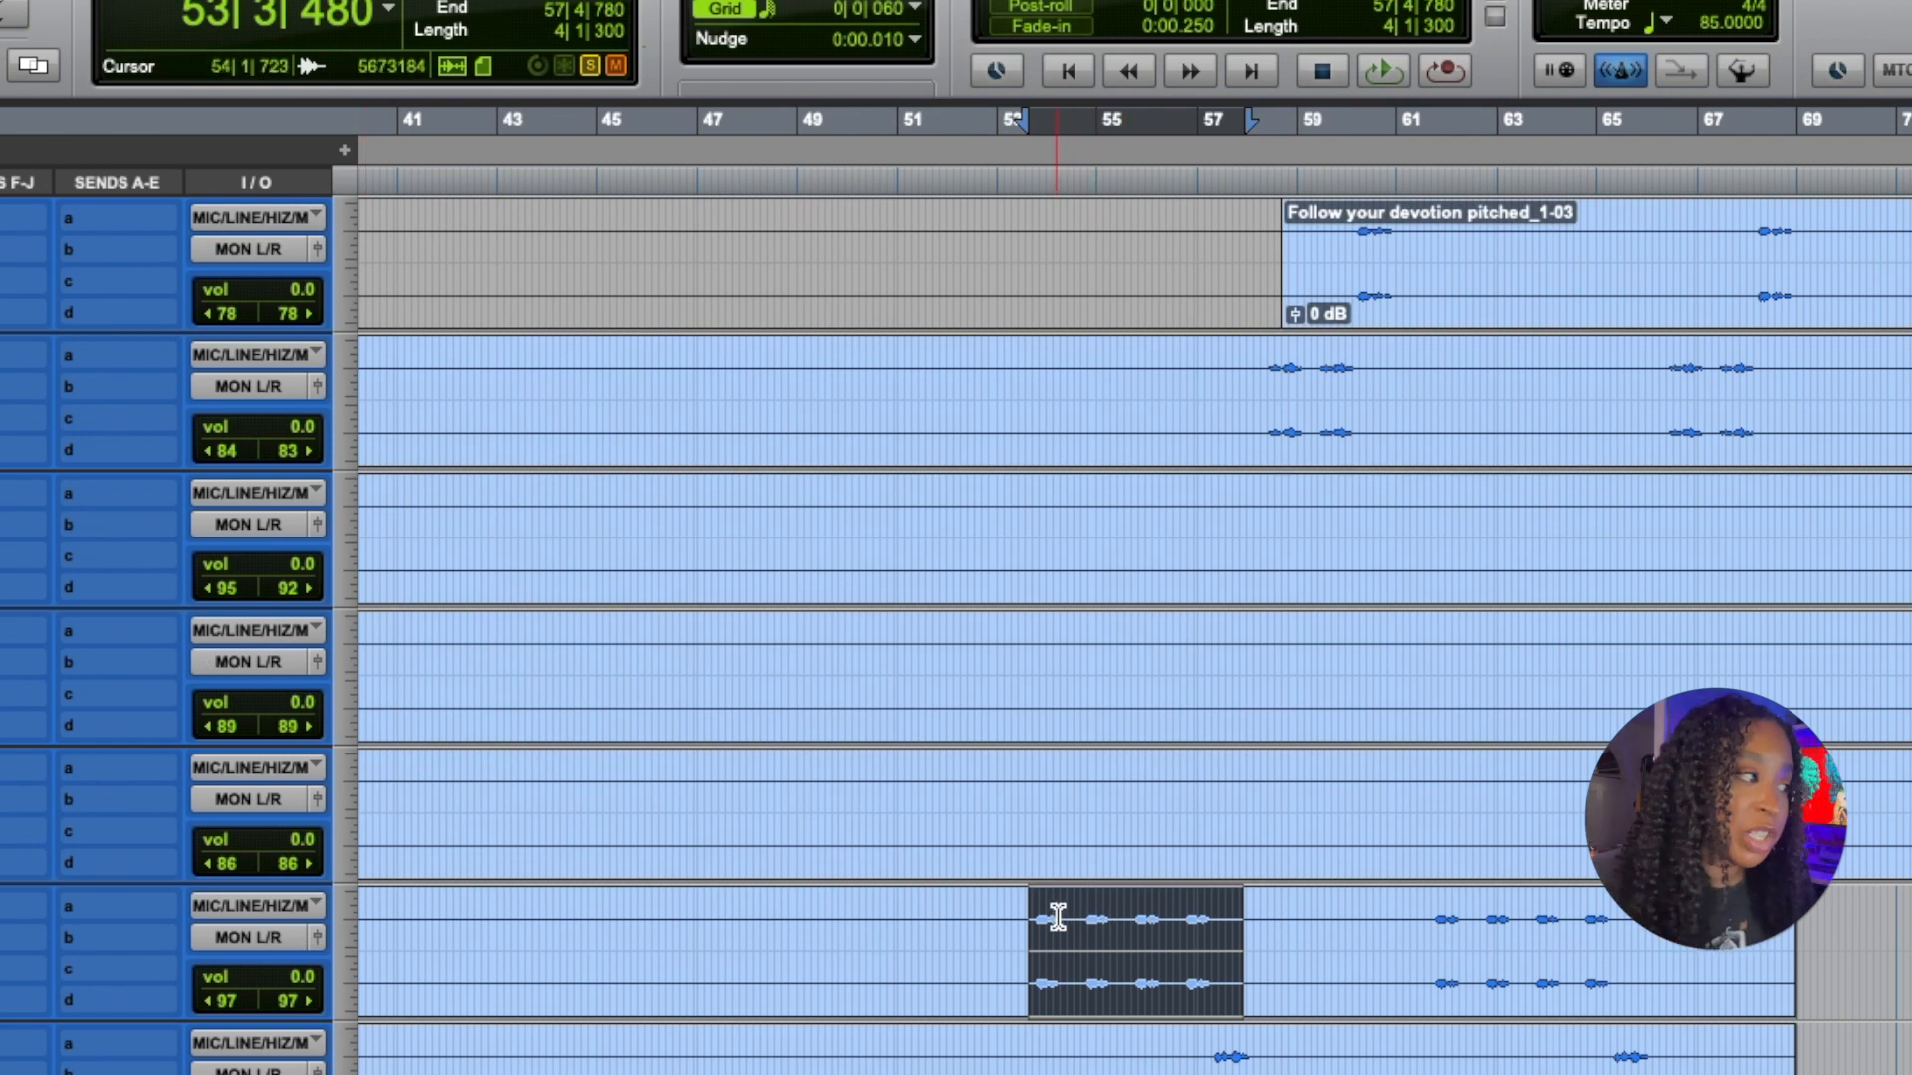
{"action": "key", "text": "space"}
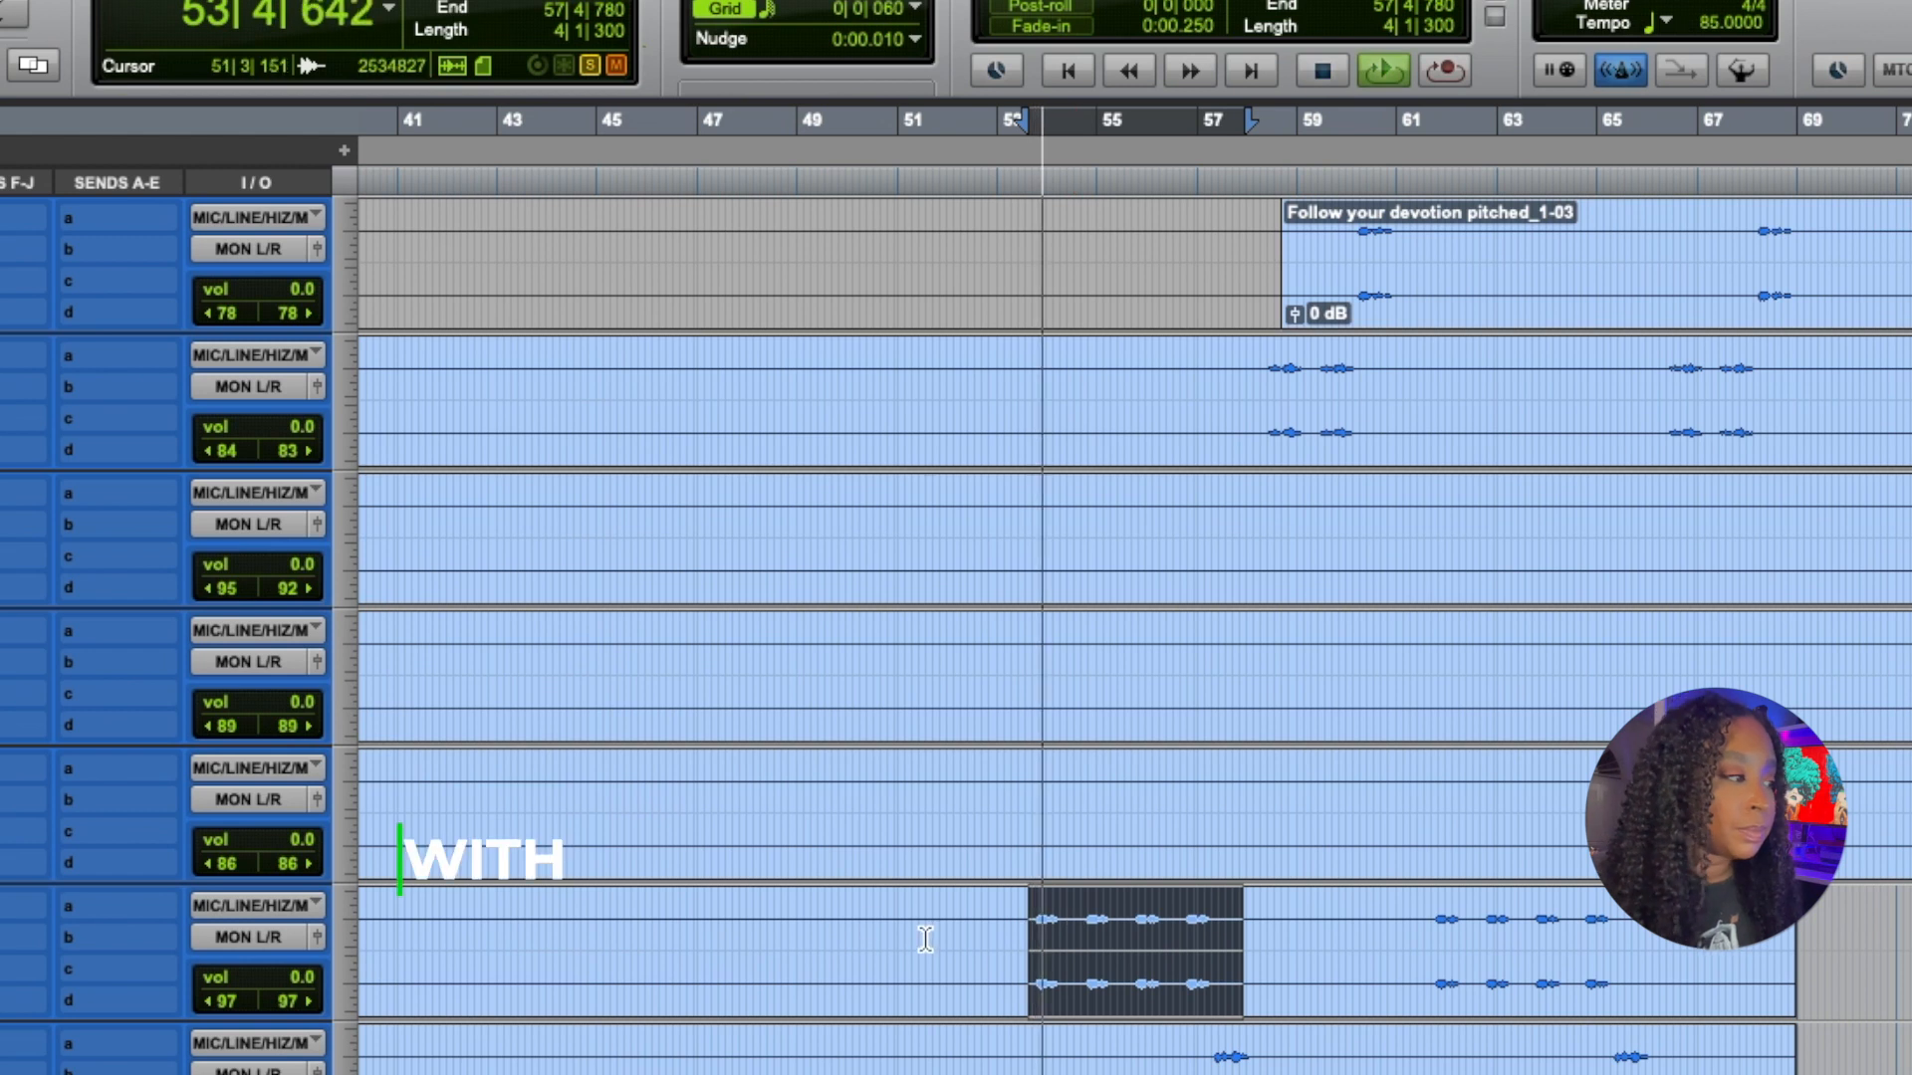
{"action": "left_click", "coordinate": [2, 937]}
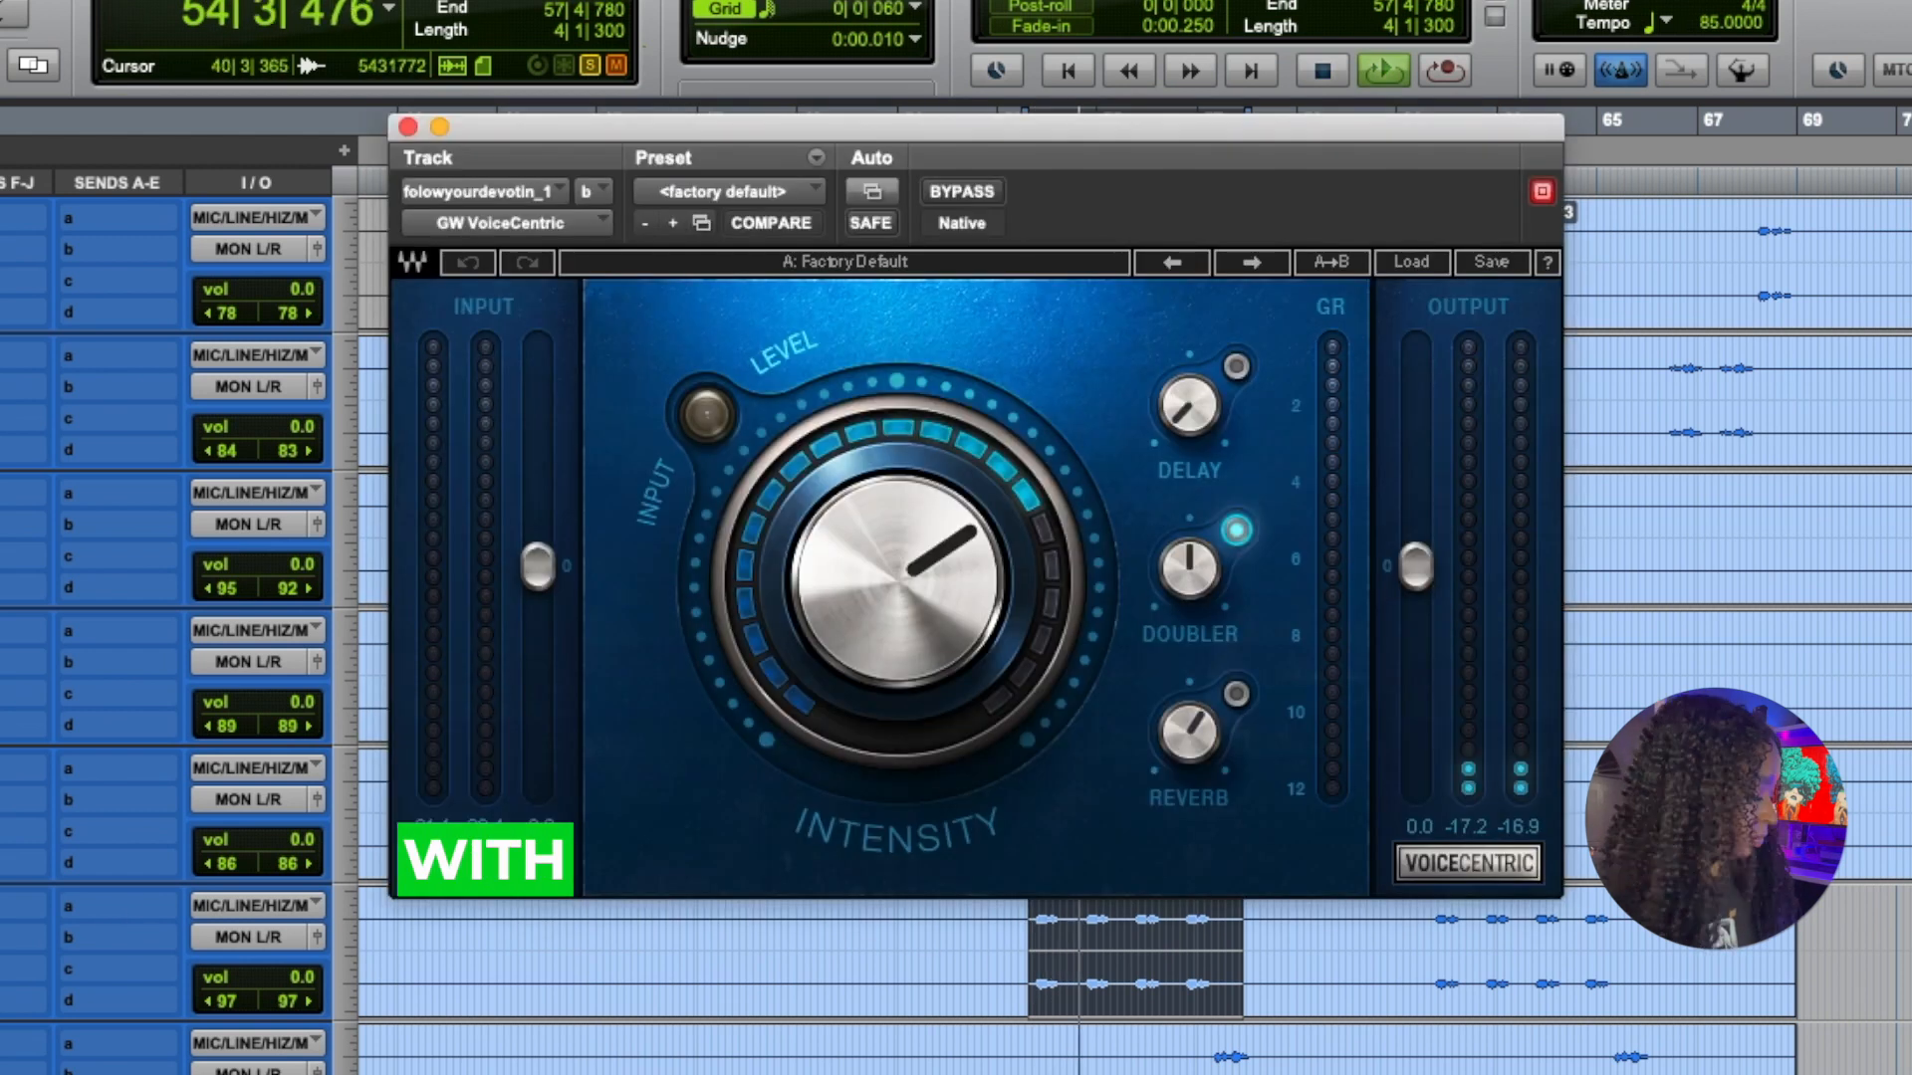
{"action": "left_click", "coordinate": [960, 192]}
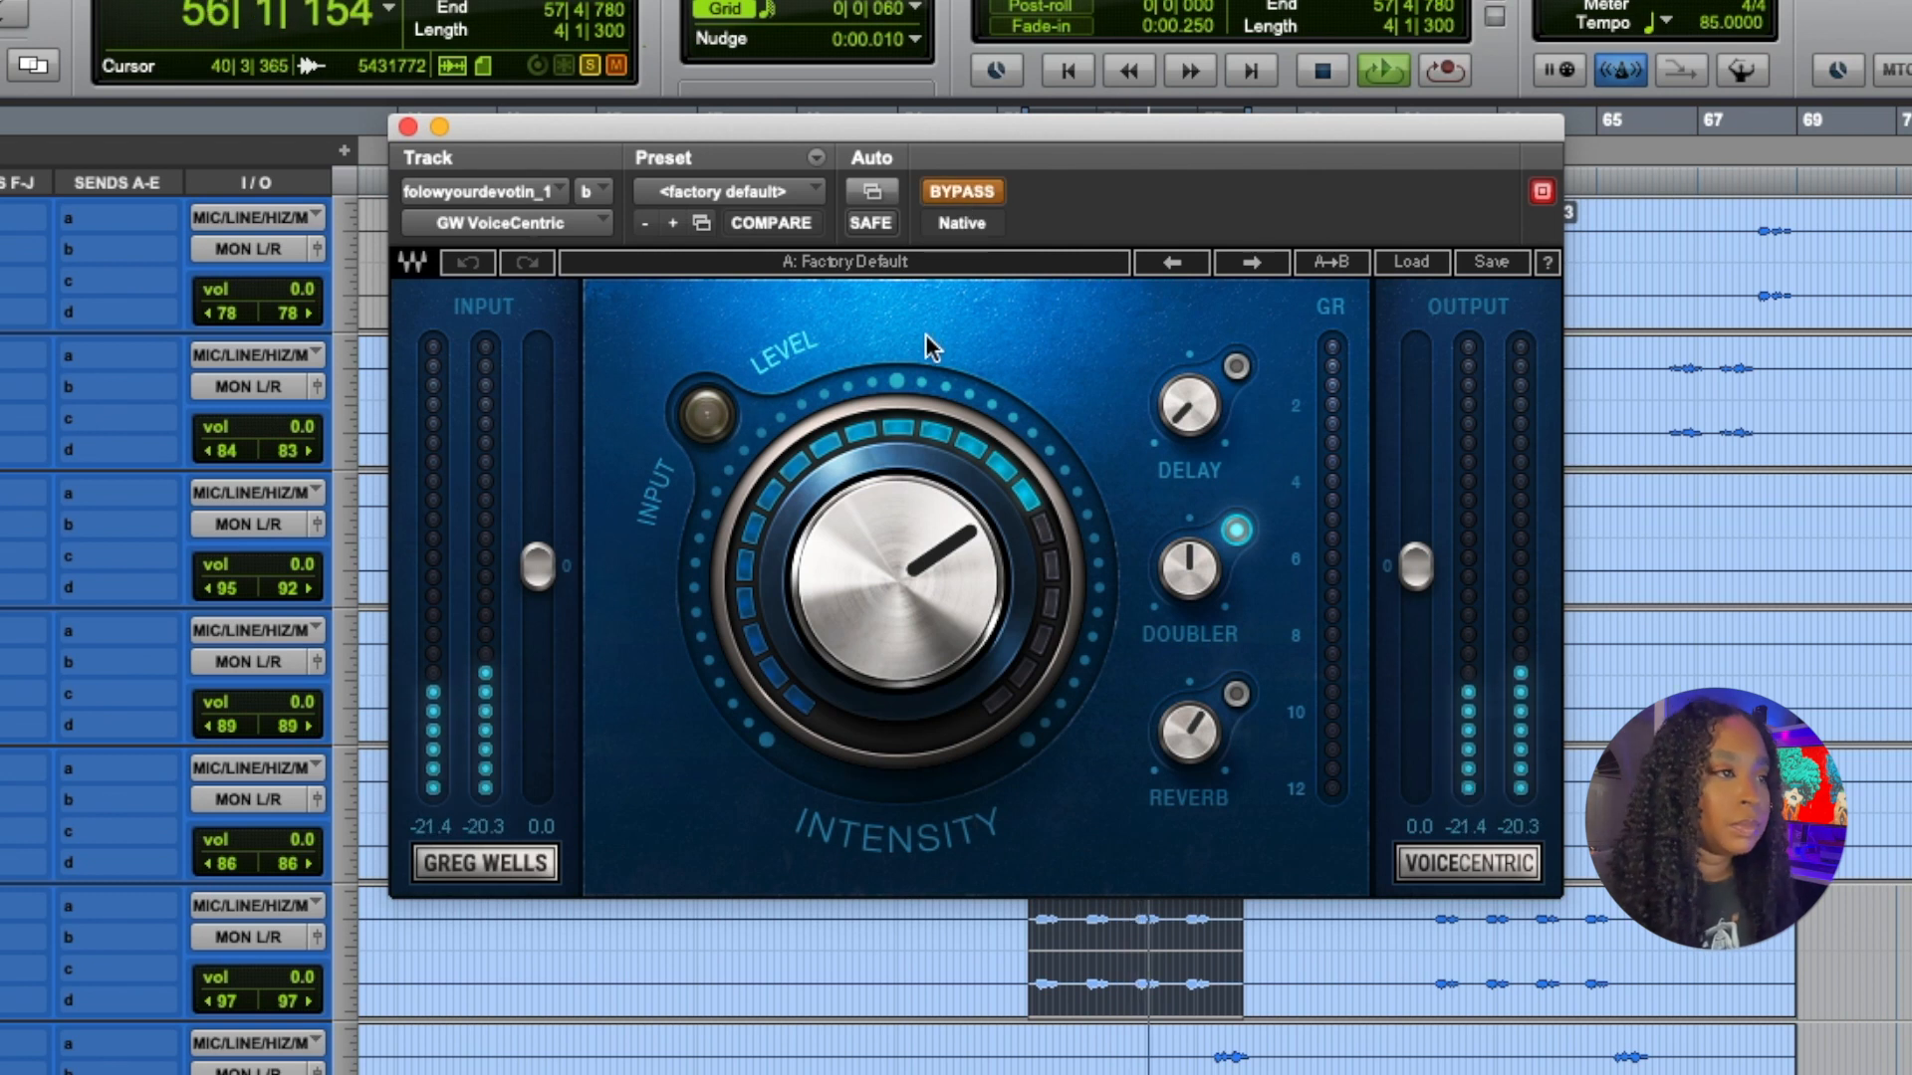
{"action": "left_click", "coordinate": [962, 191]}
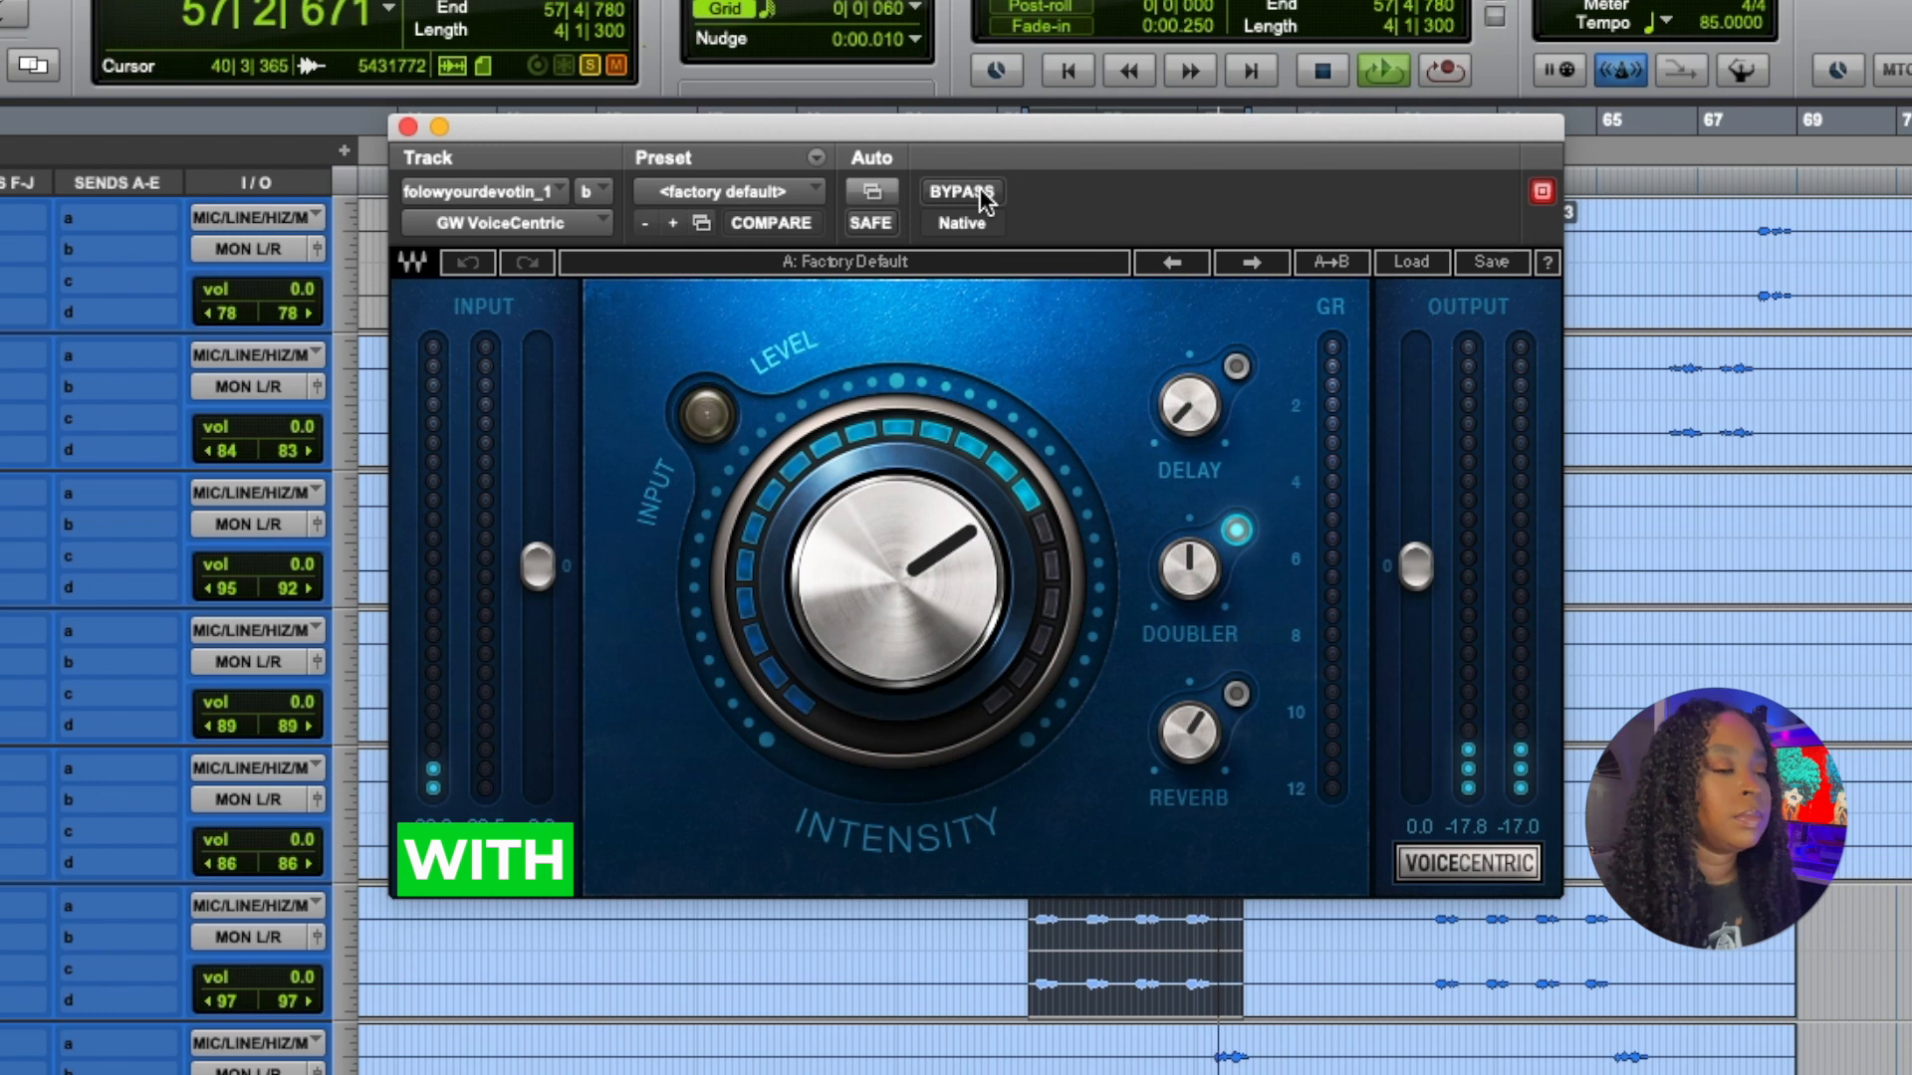
{"action": "key", "text": "space"}
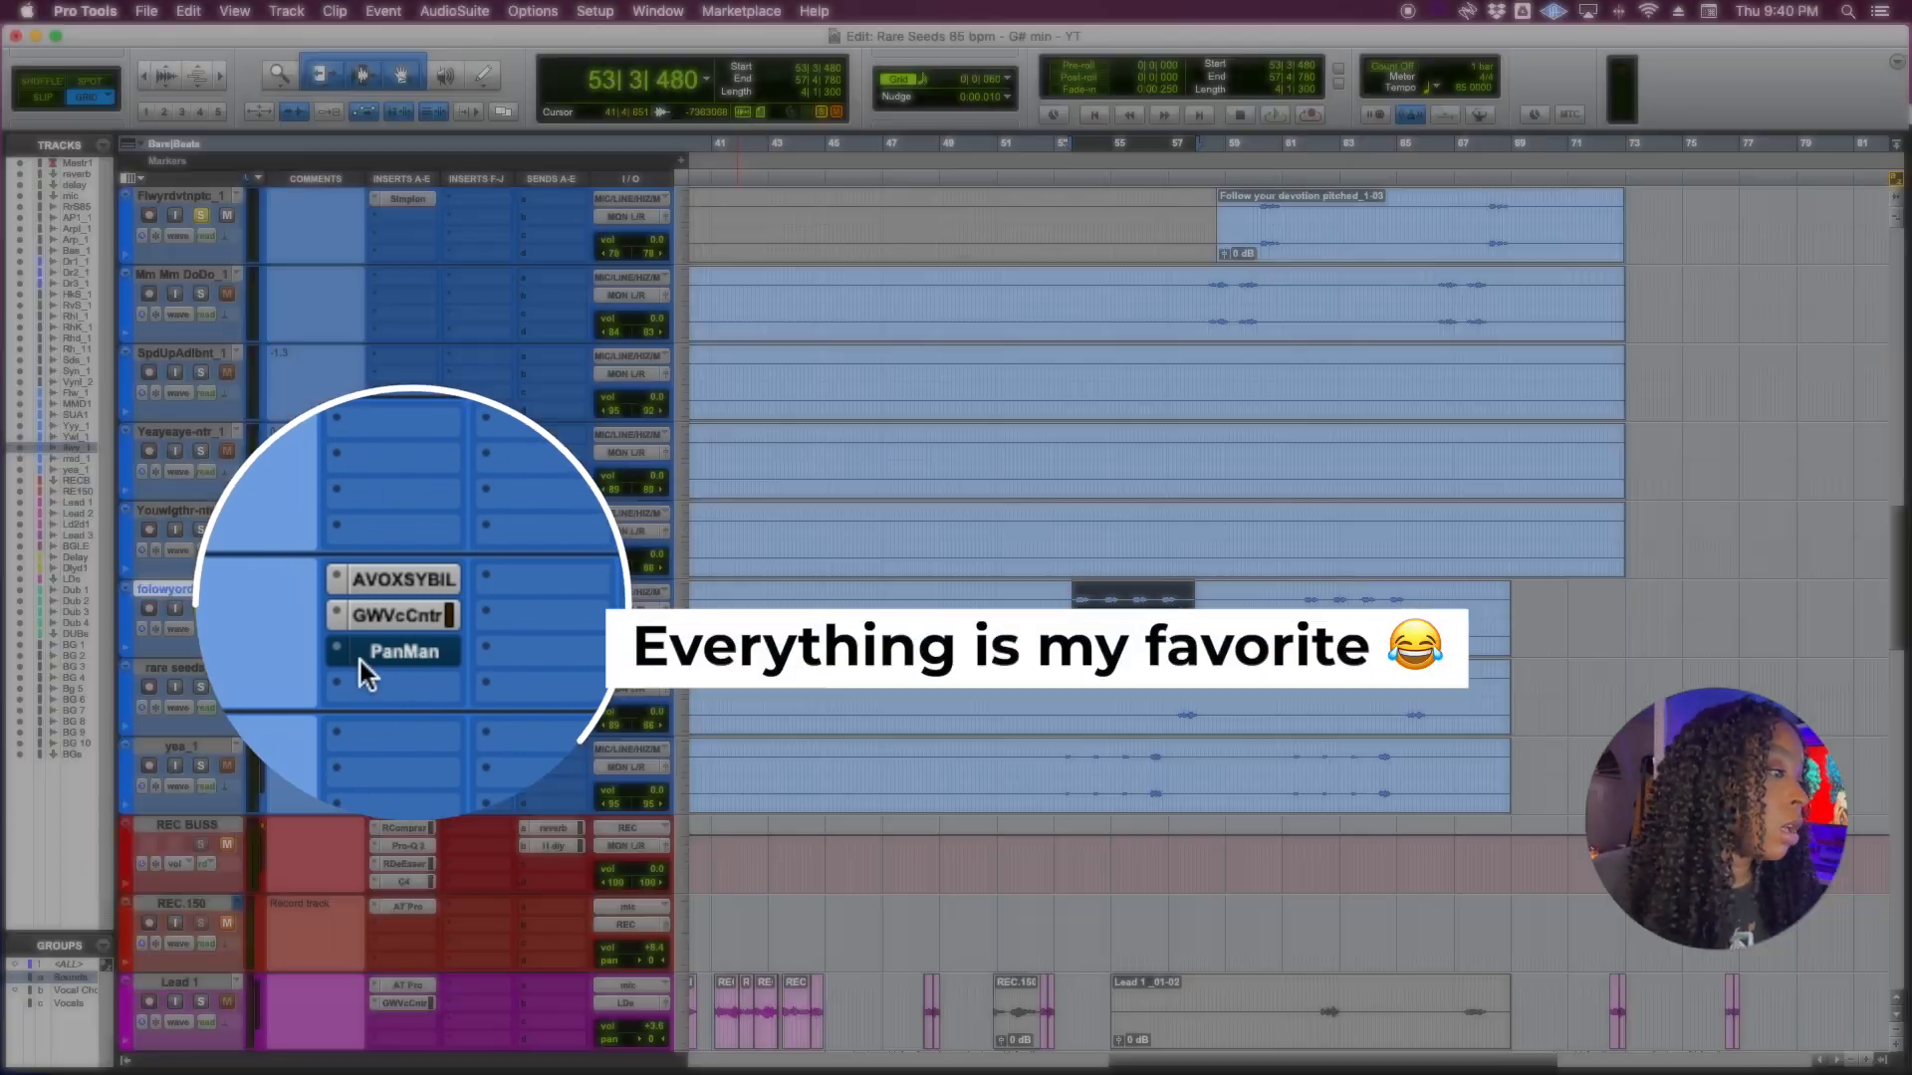
Open PanMan on the "follow your devotion" track, compare the chops with it bypassed and active, and leave it on.
{"action": "left_click", "coordinate": [387, 633]}
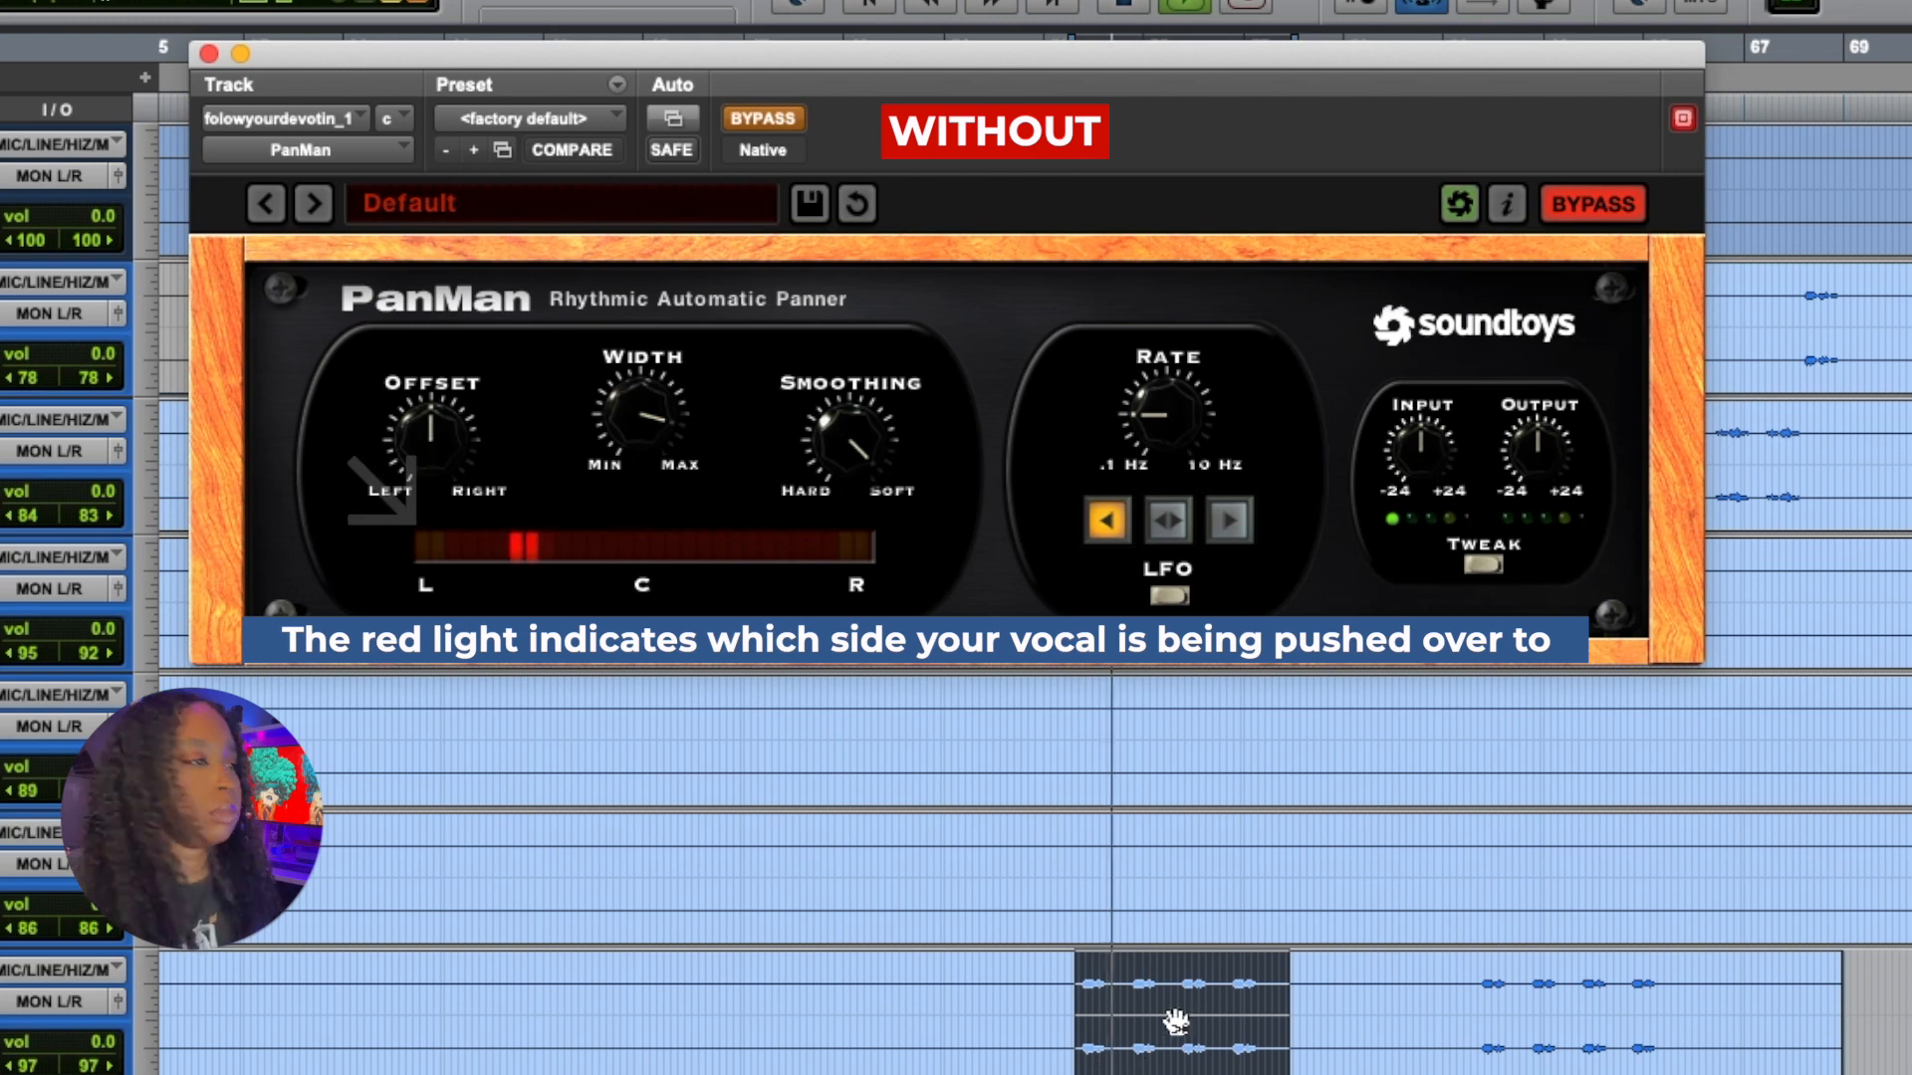
{"action": "left_click", "coordinate": [780, 119]}
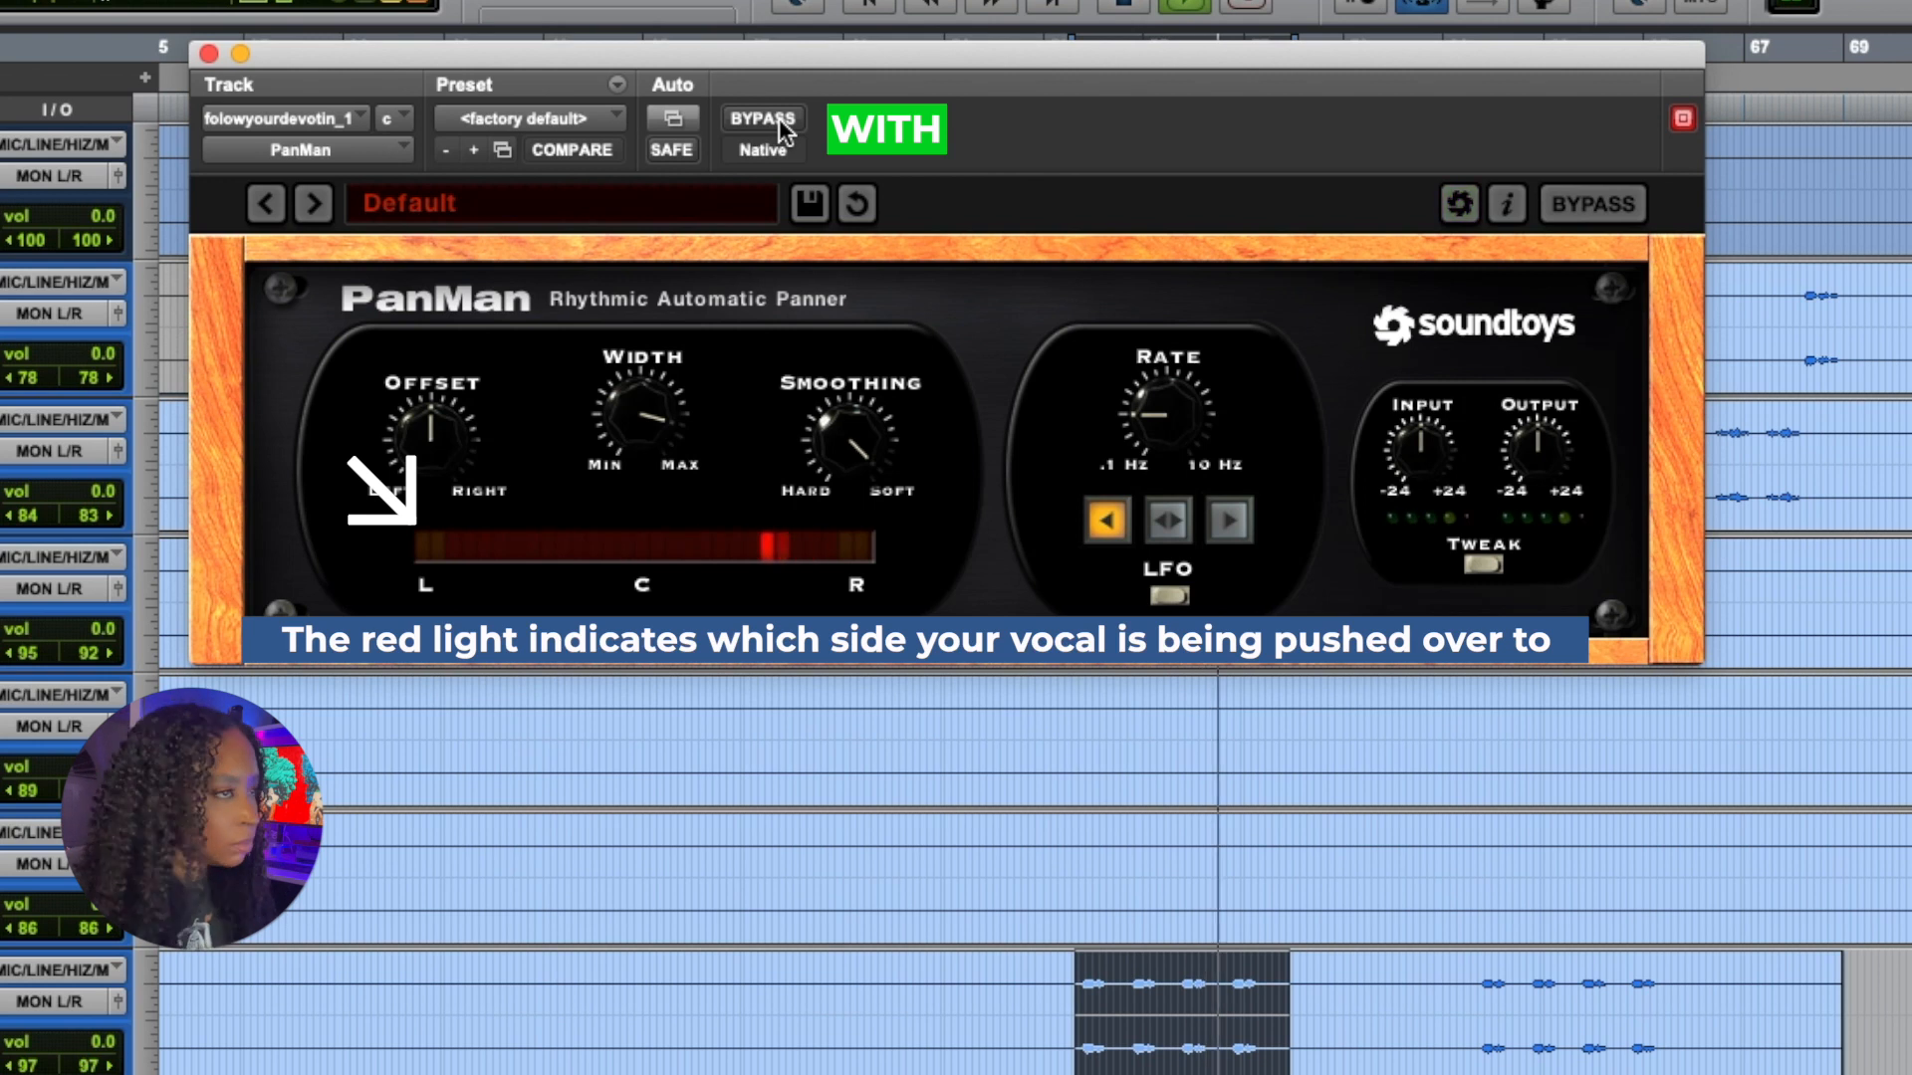
{"action": "left_click", "coordinate": [779, 120]}
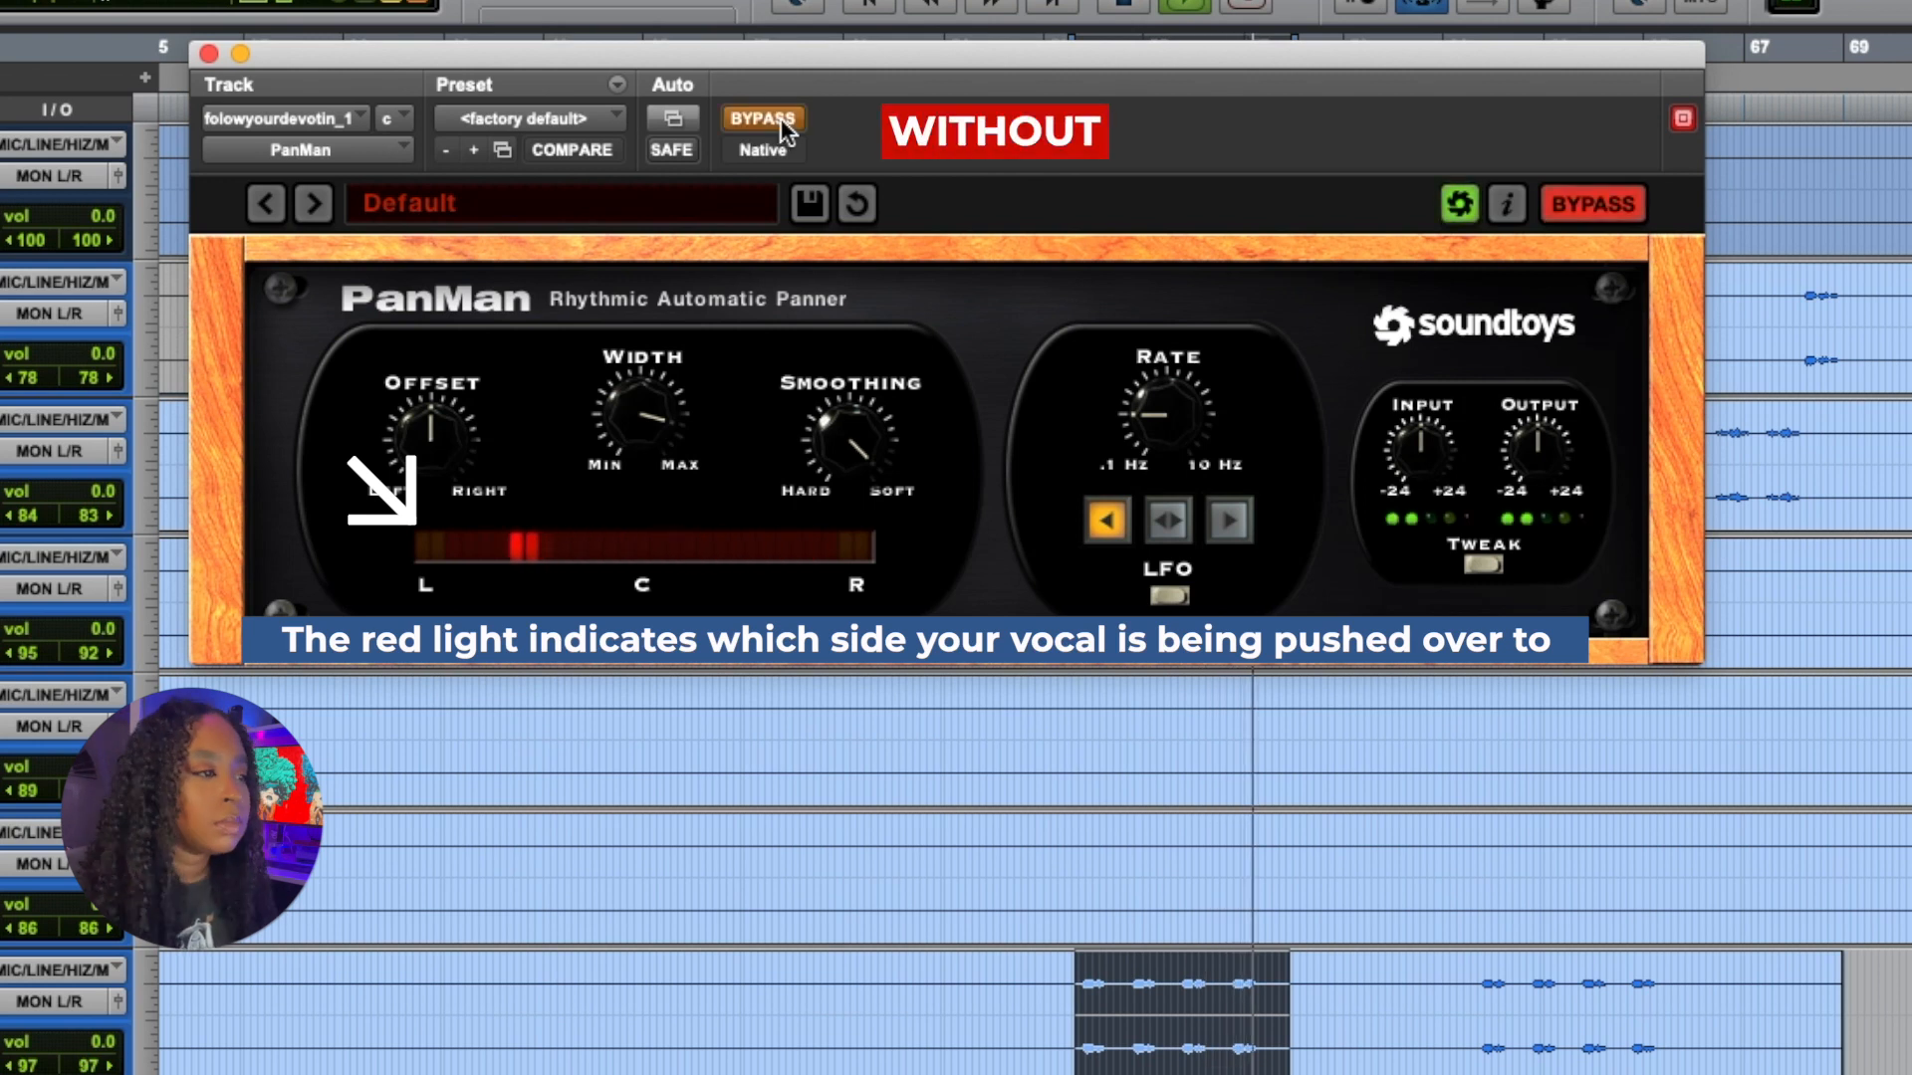
{"action": "left_click", "coordinate": [762, 119]}
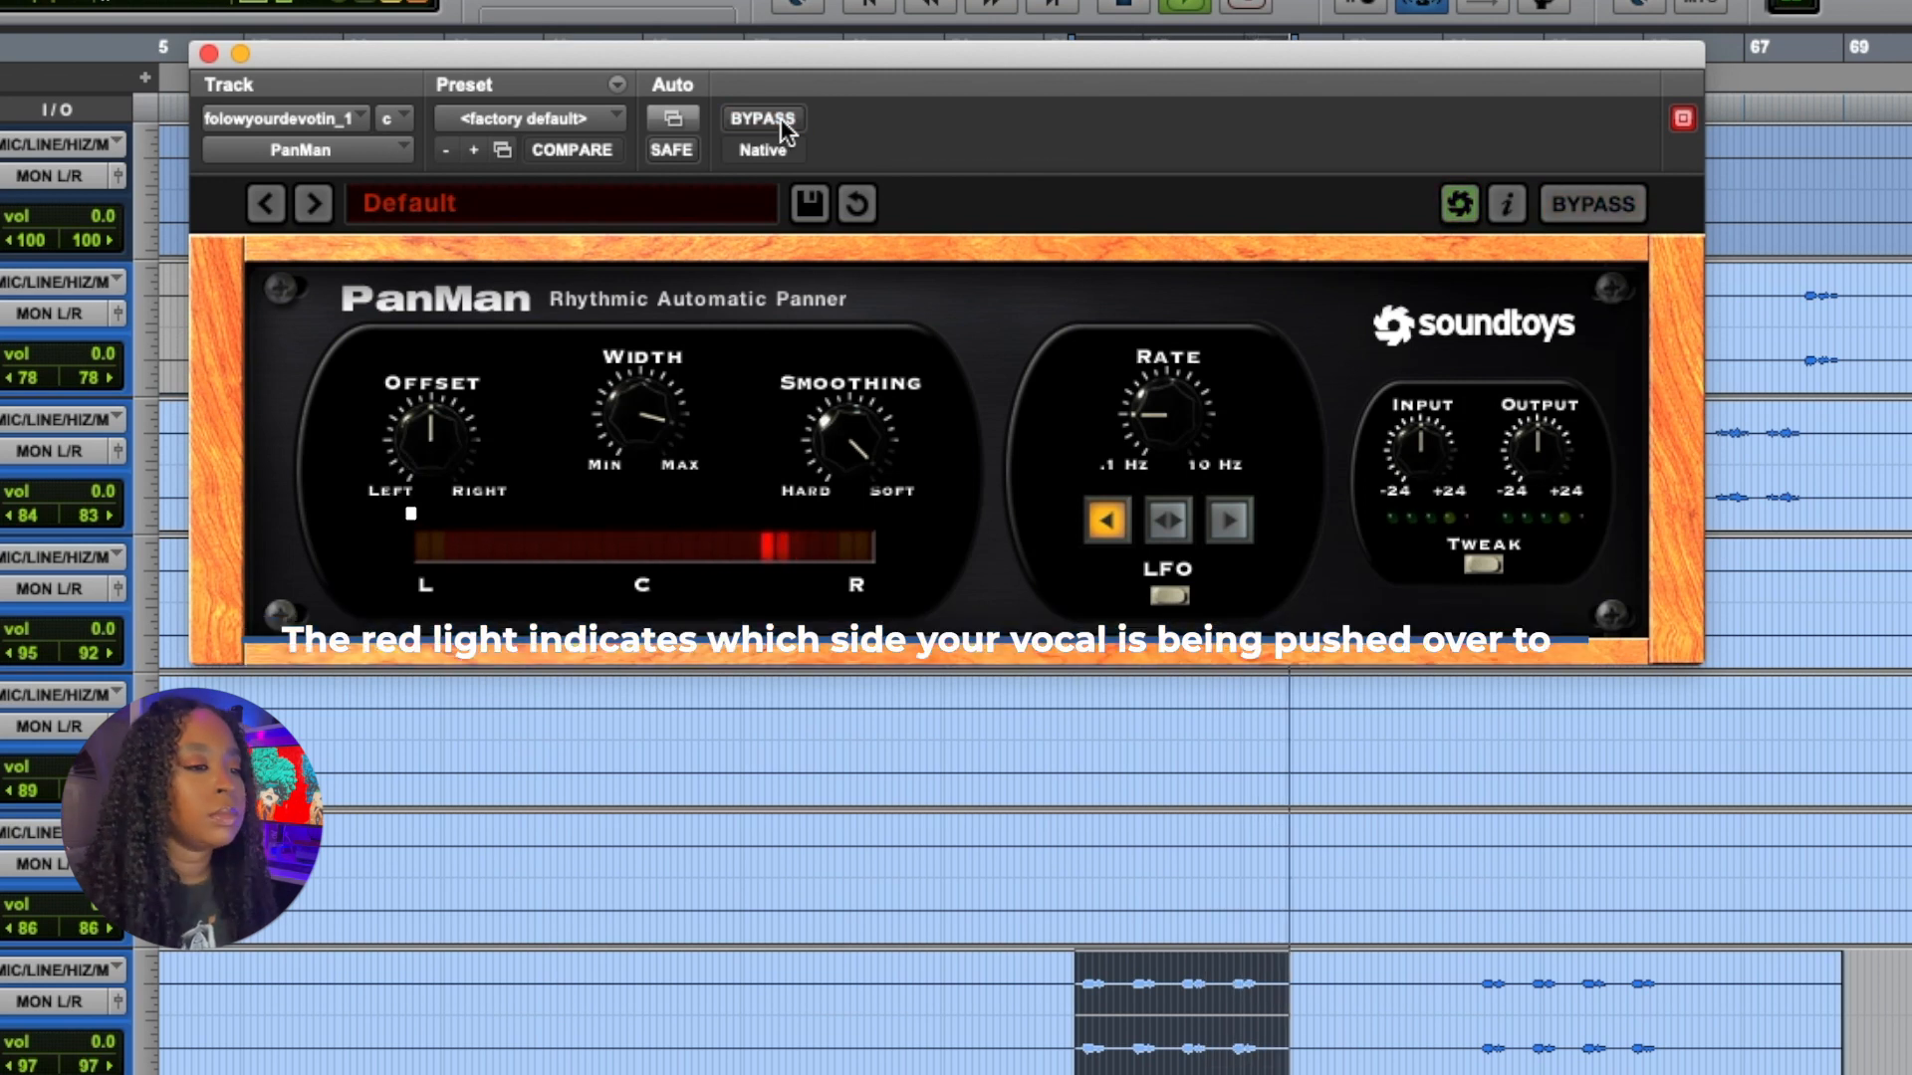
{"action": "left_click", "coordinate": [782, 120]}
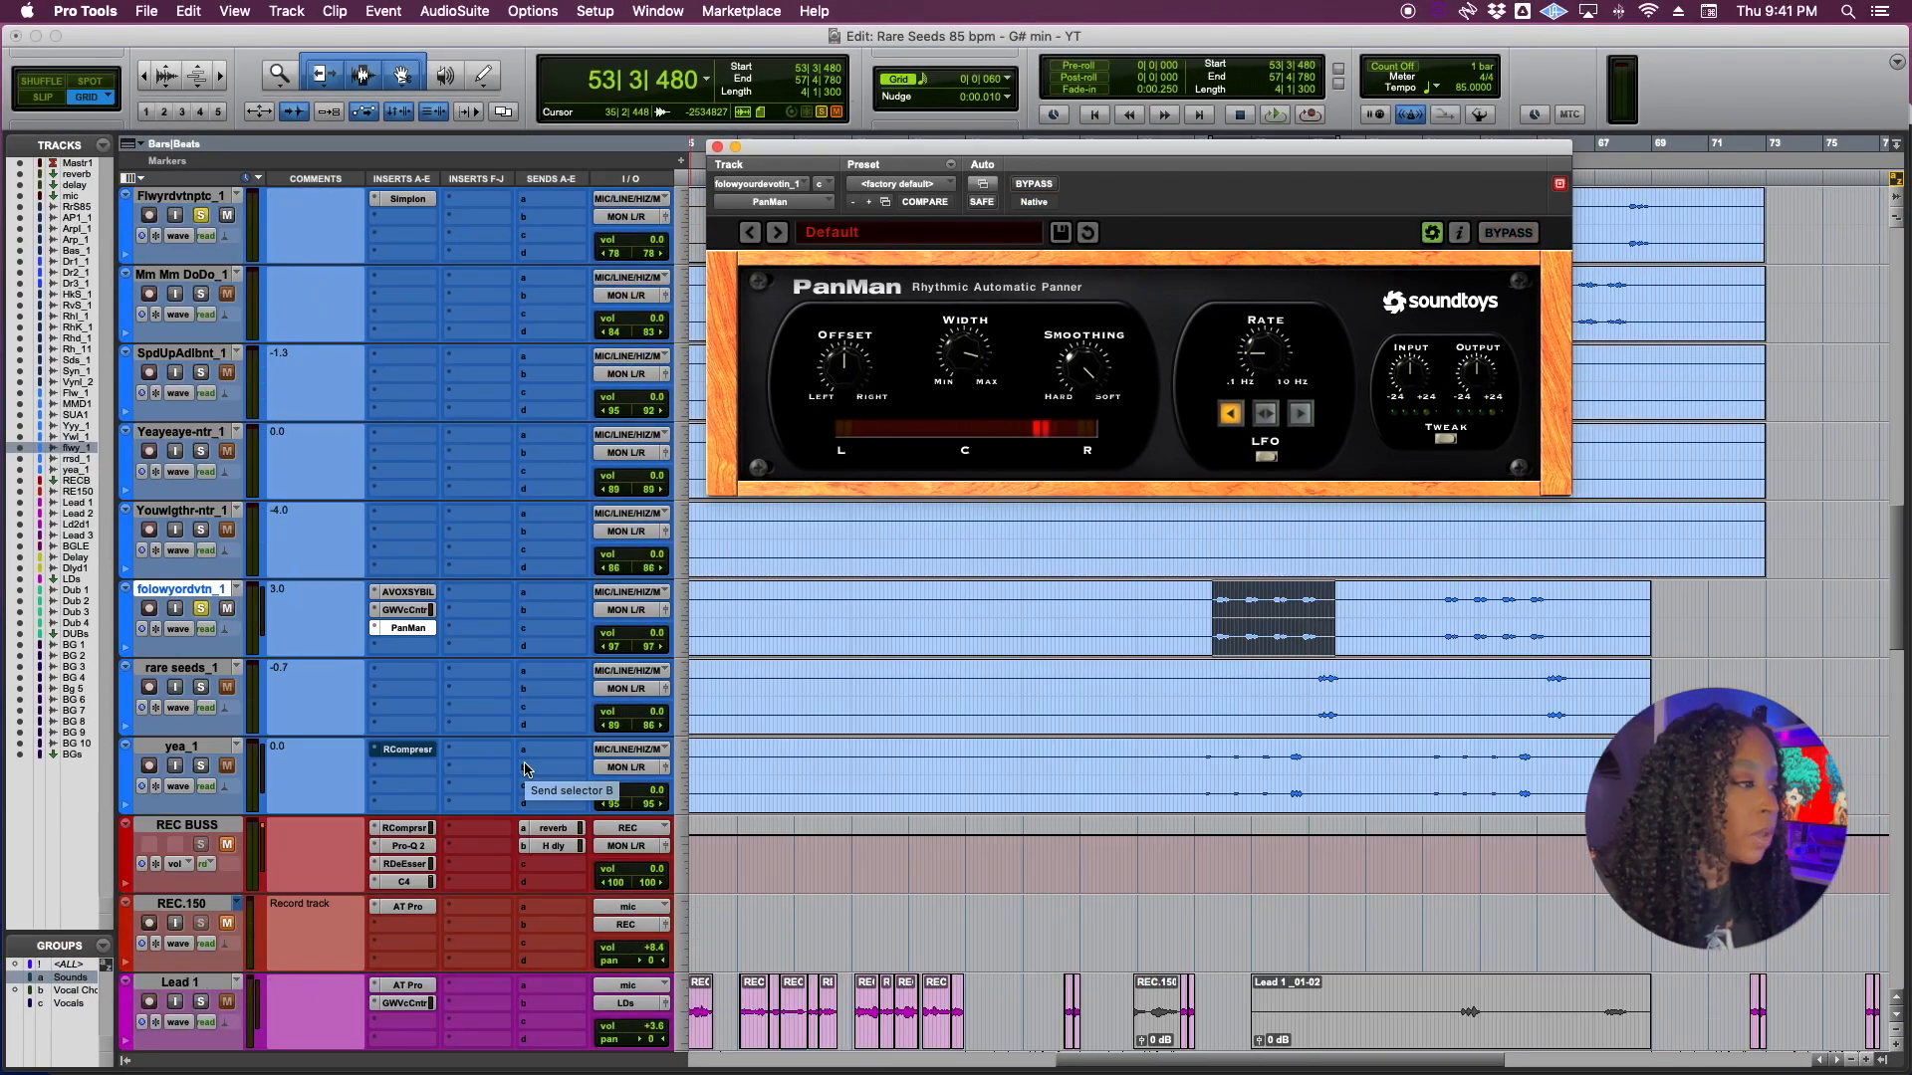
Open RCompressor on the yea_1 track, select its first group of chops, and compare them with the compressor active and bypassed.
{"action": "left_click", "coordinate": [414, 753]}
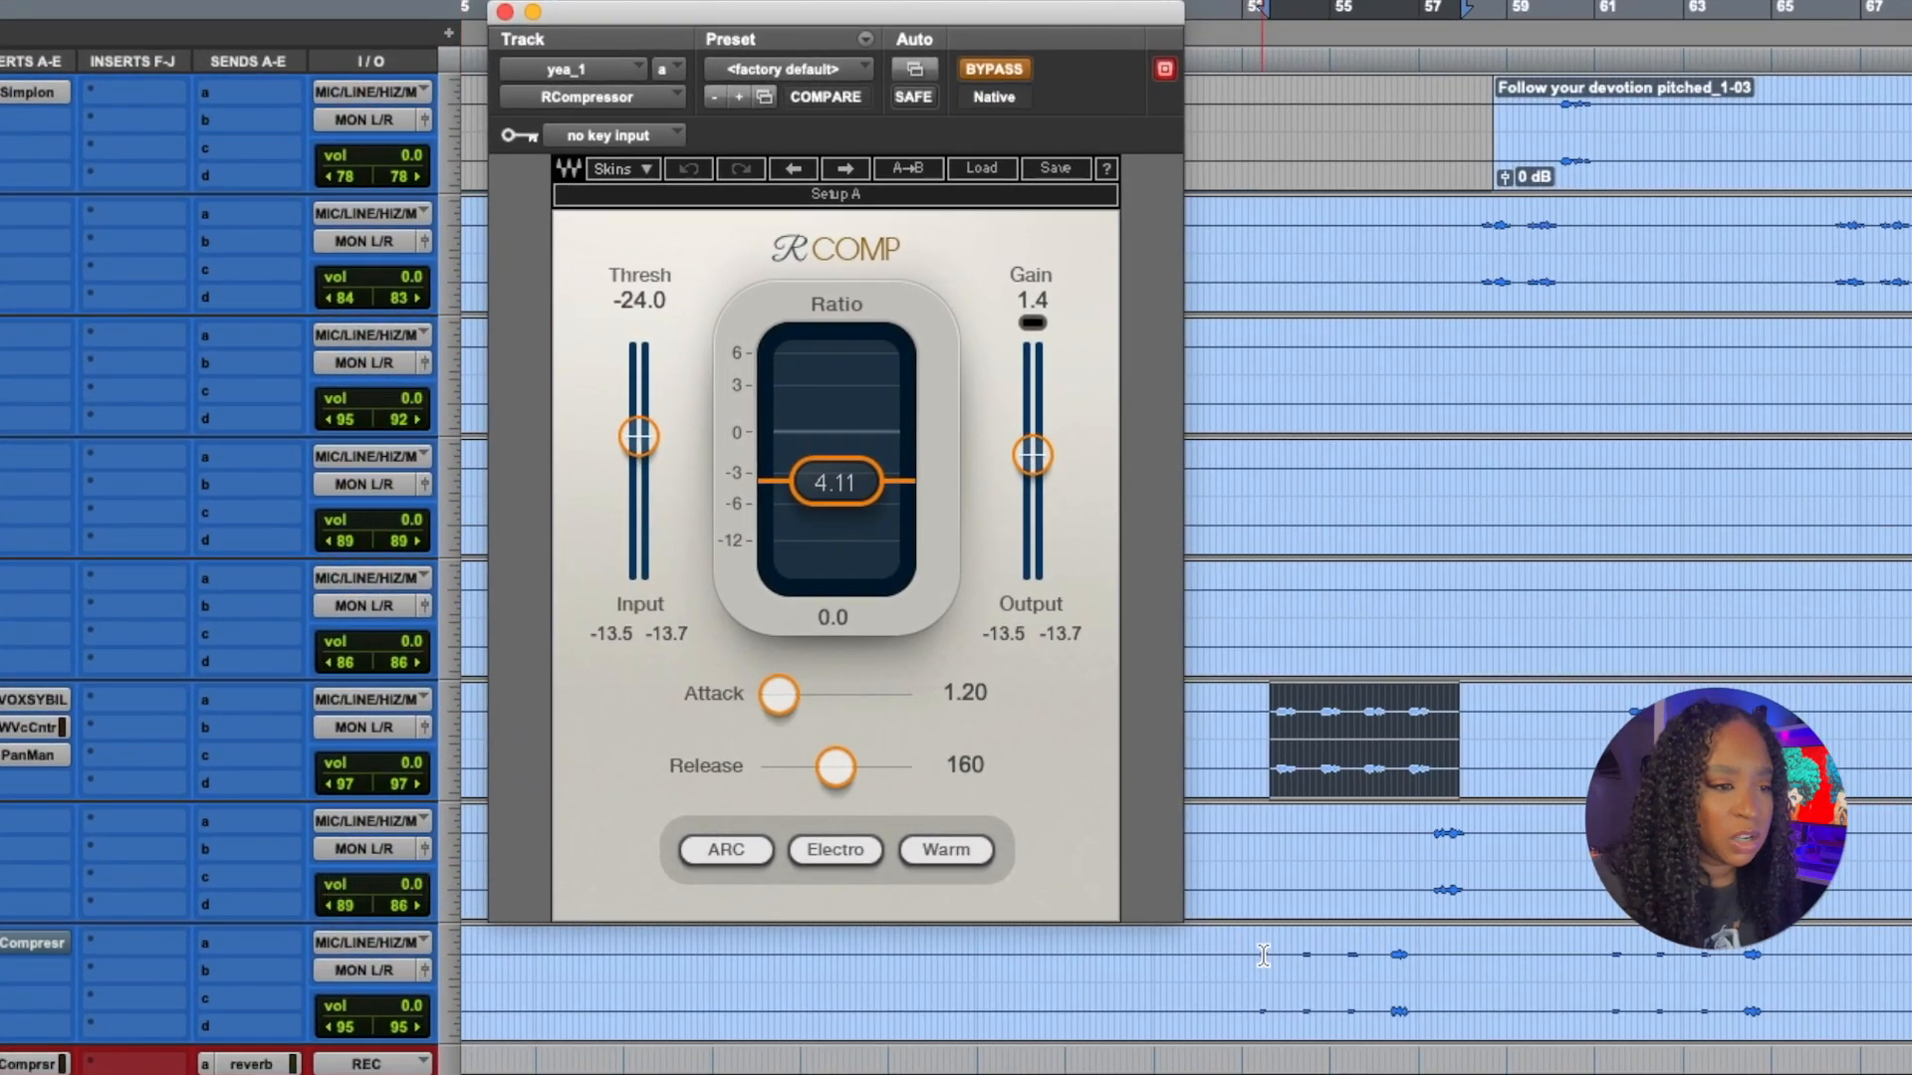
{"action": "left_click_drag", "start_coordinate": [1242, 955], "coordinate": [1416, 1004]}
{"action": "left_click", "coordinate": [994, 70]}
{"action": "key", "text": "space"}
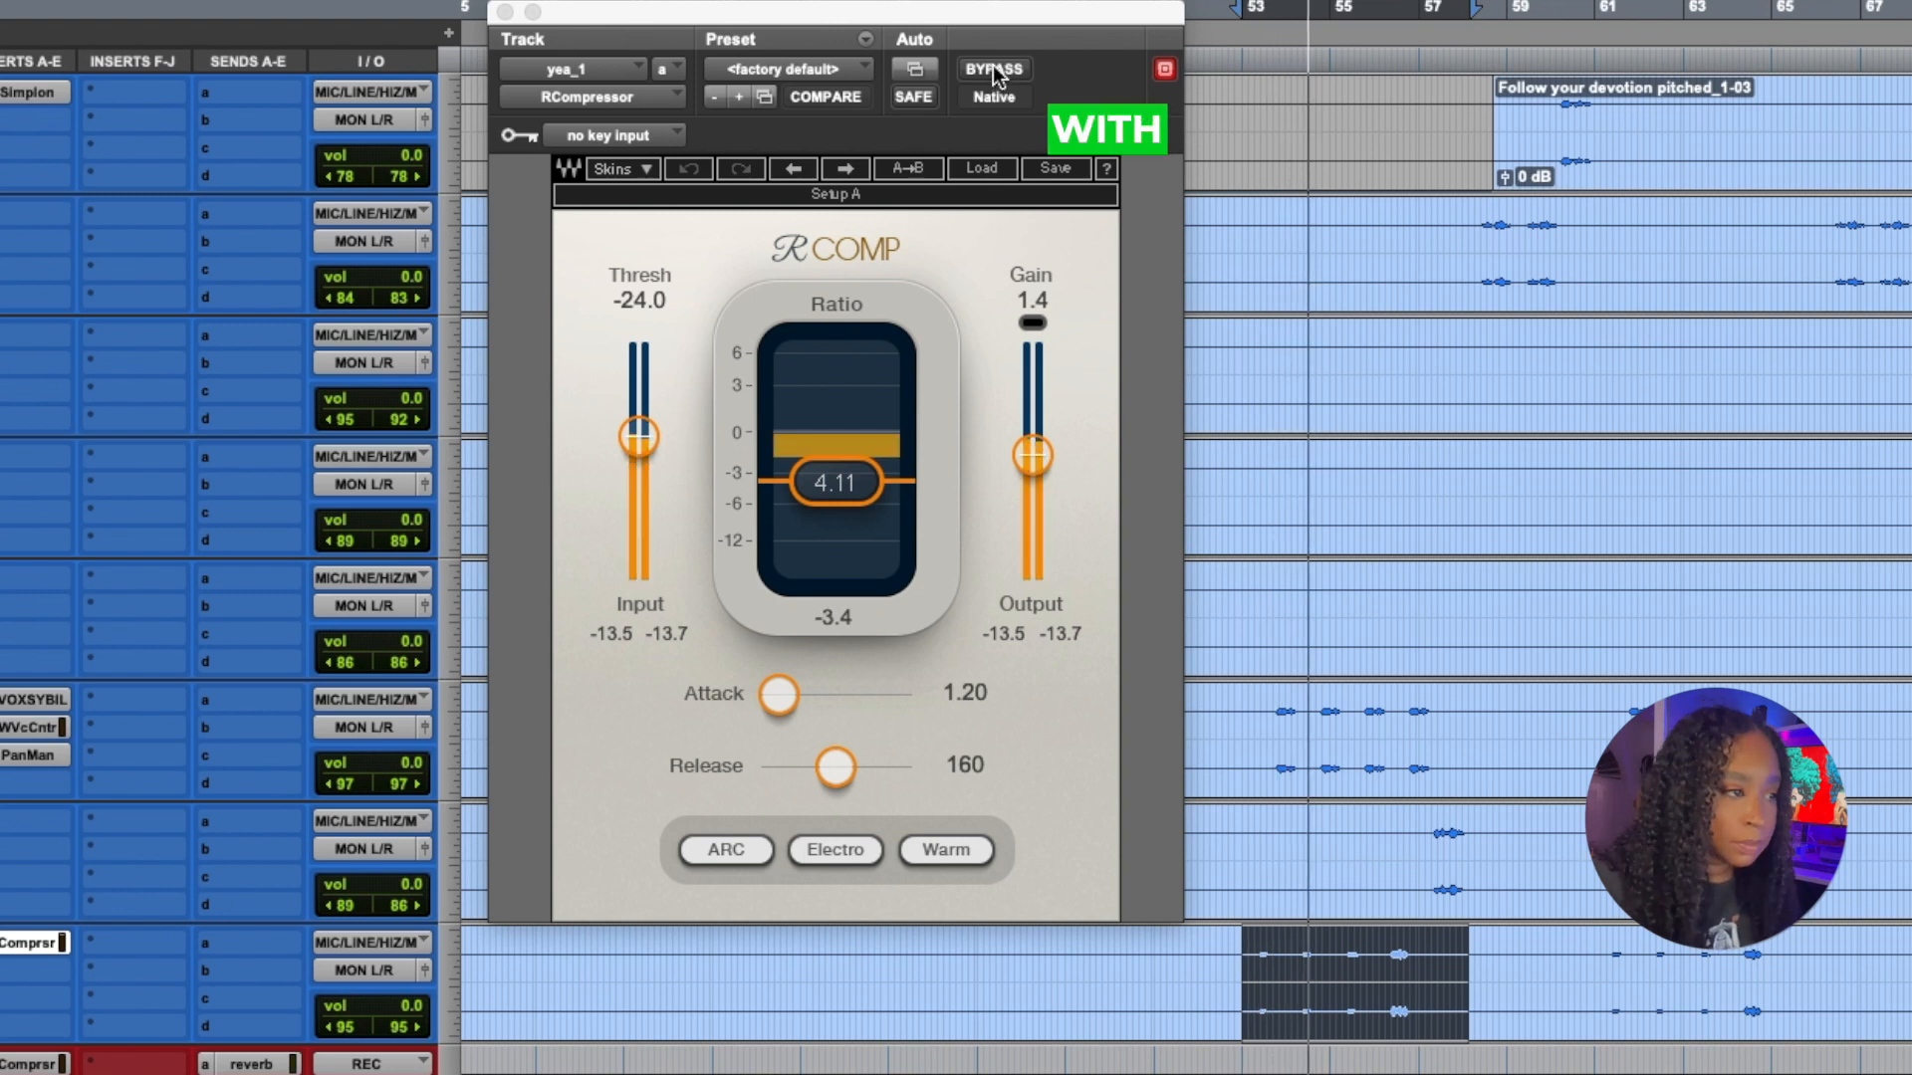
{"action": "left_click", "coordinate": [994, 70]}
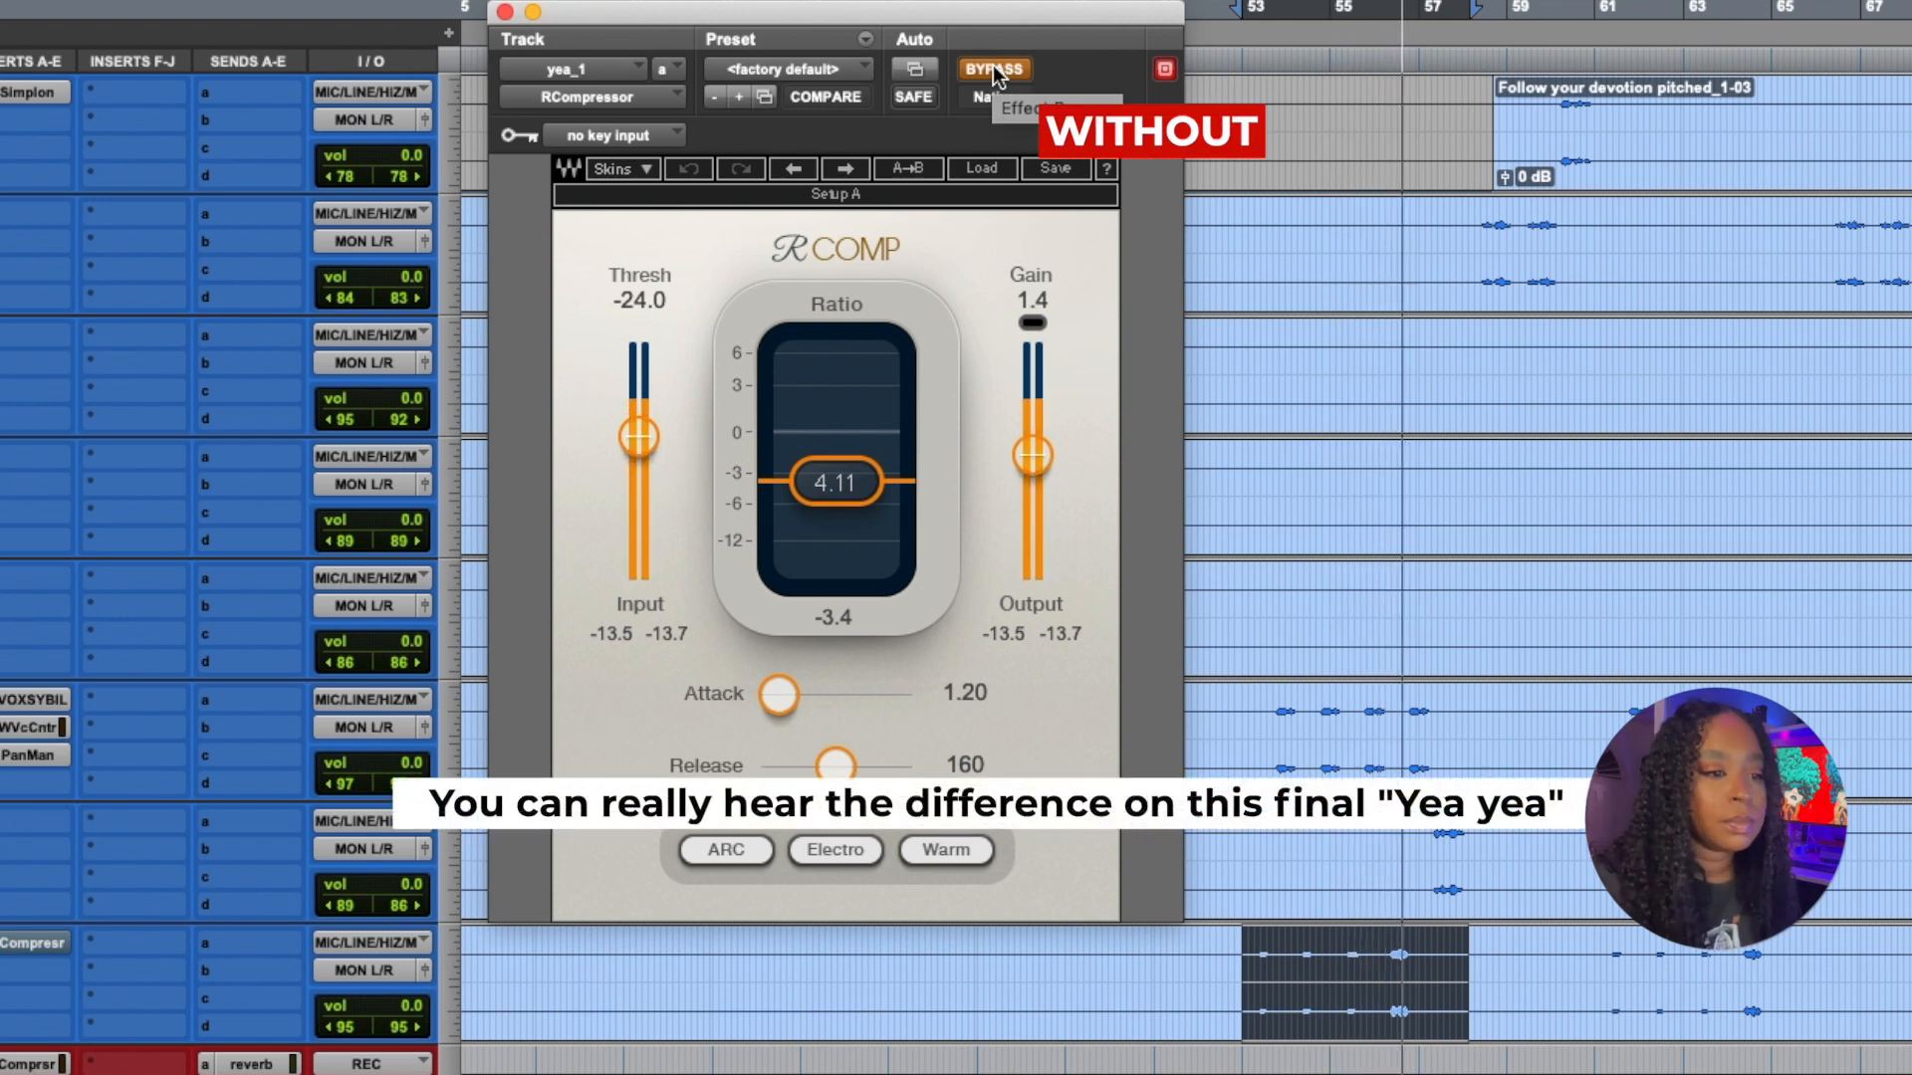
Isolate the final "Yea yea" chop, audition it with RCompressor active, leave the compressor on, and close its settings.
{"action": "left_click_drag", "start_coordinate": [1384, 956], "coordinate": [1412, 991]}
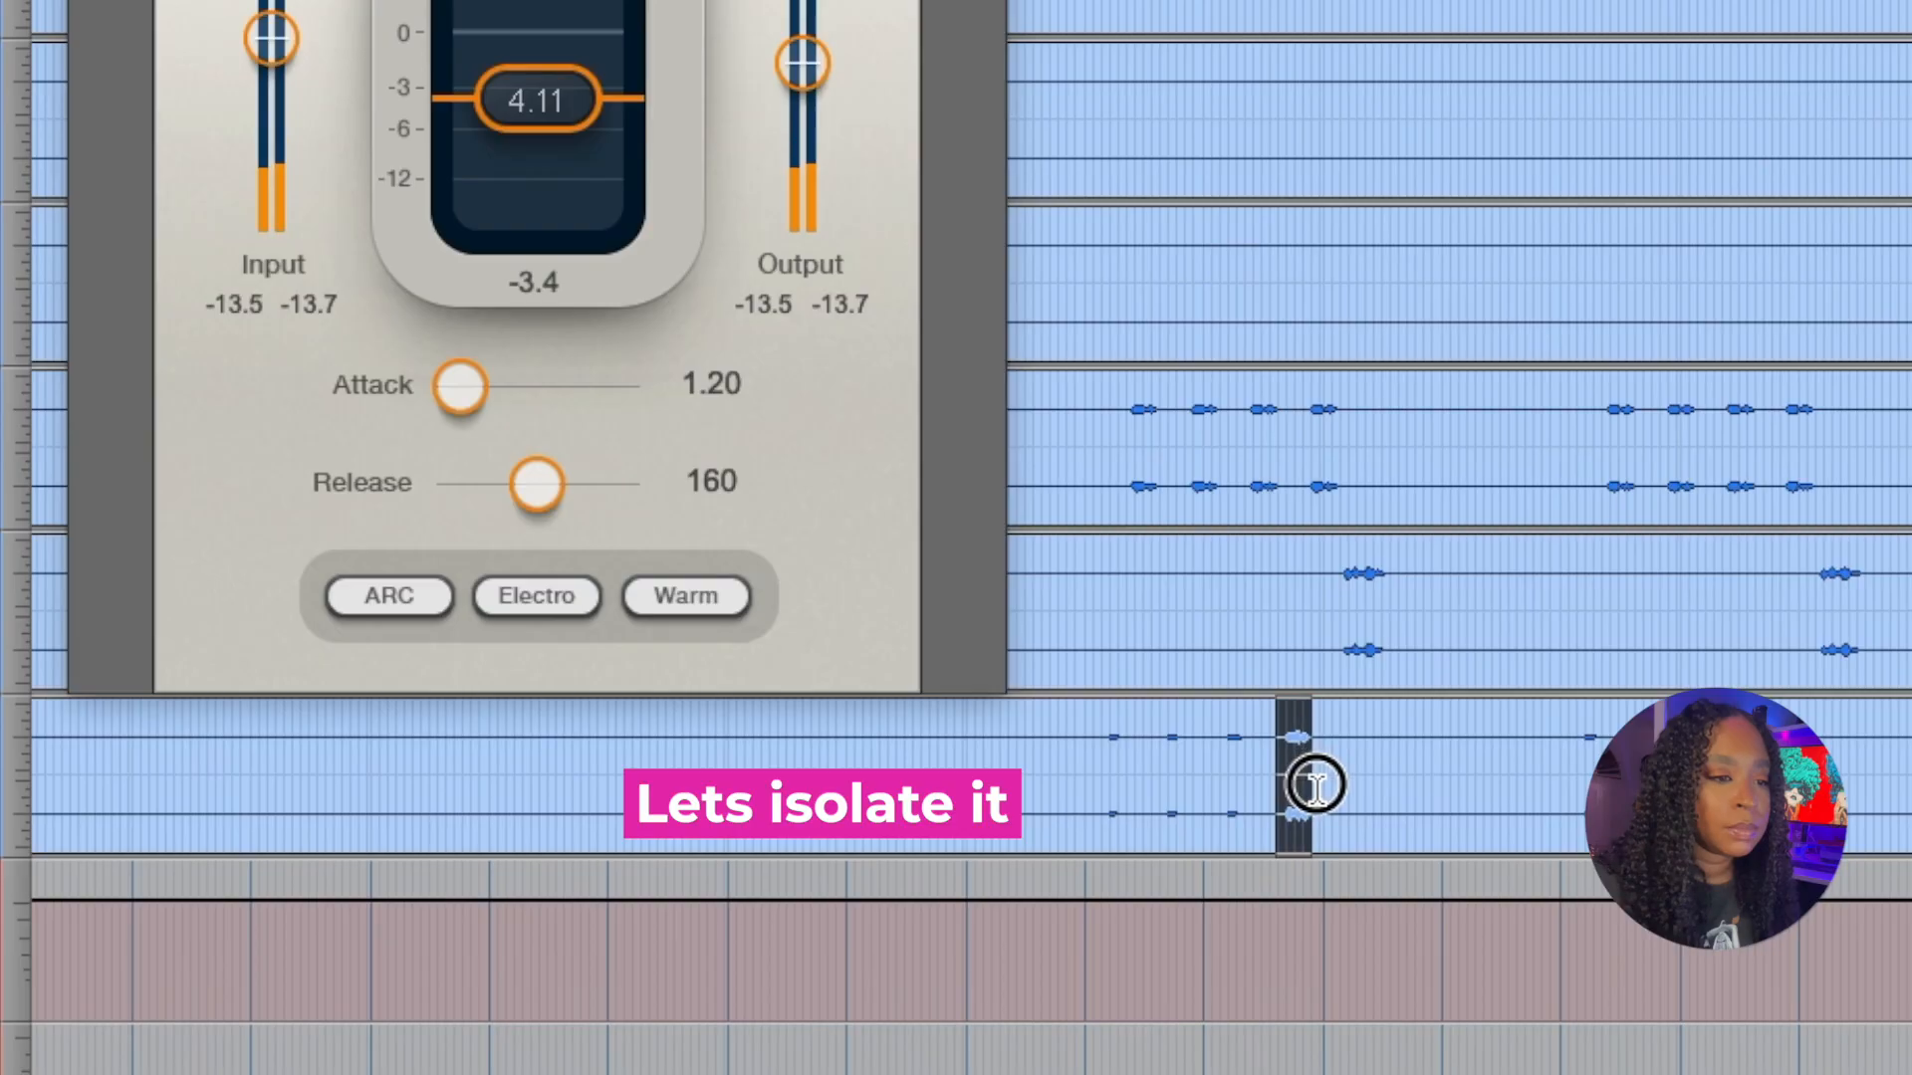
{"action": "left_click_drag", "start_coordinate": [1316, 787], "coordinate": [1314, 798]}
{"action": "key", "text": "space"}
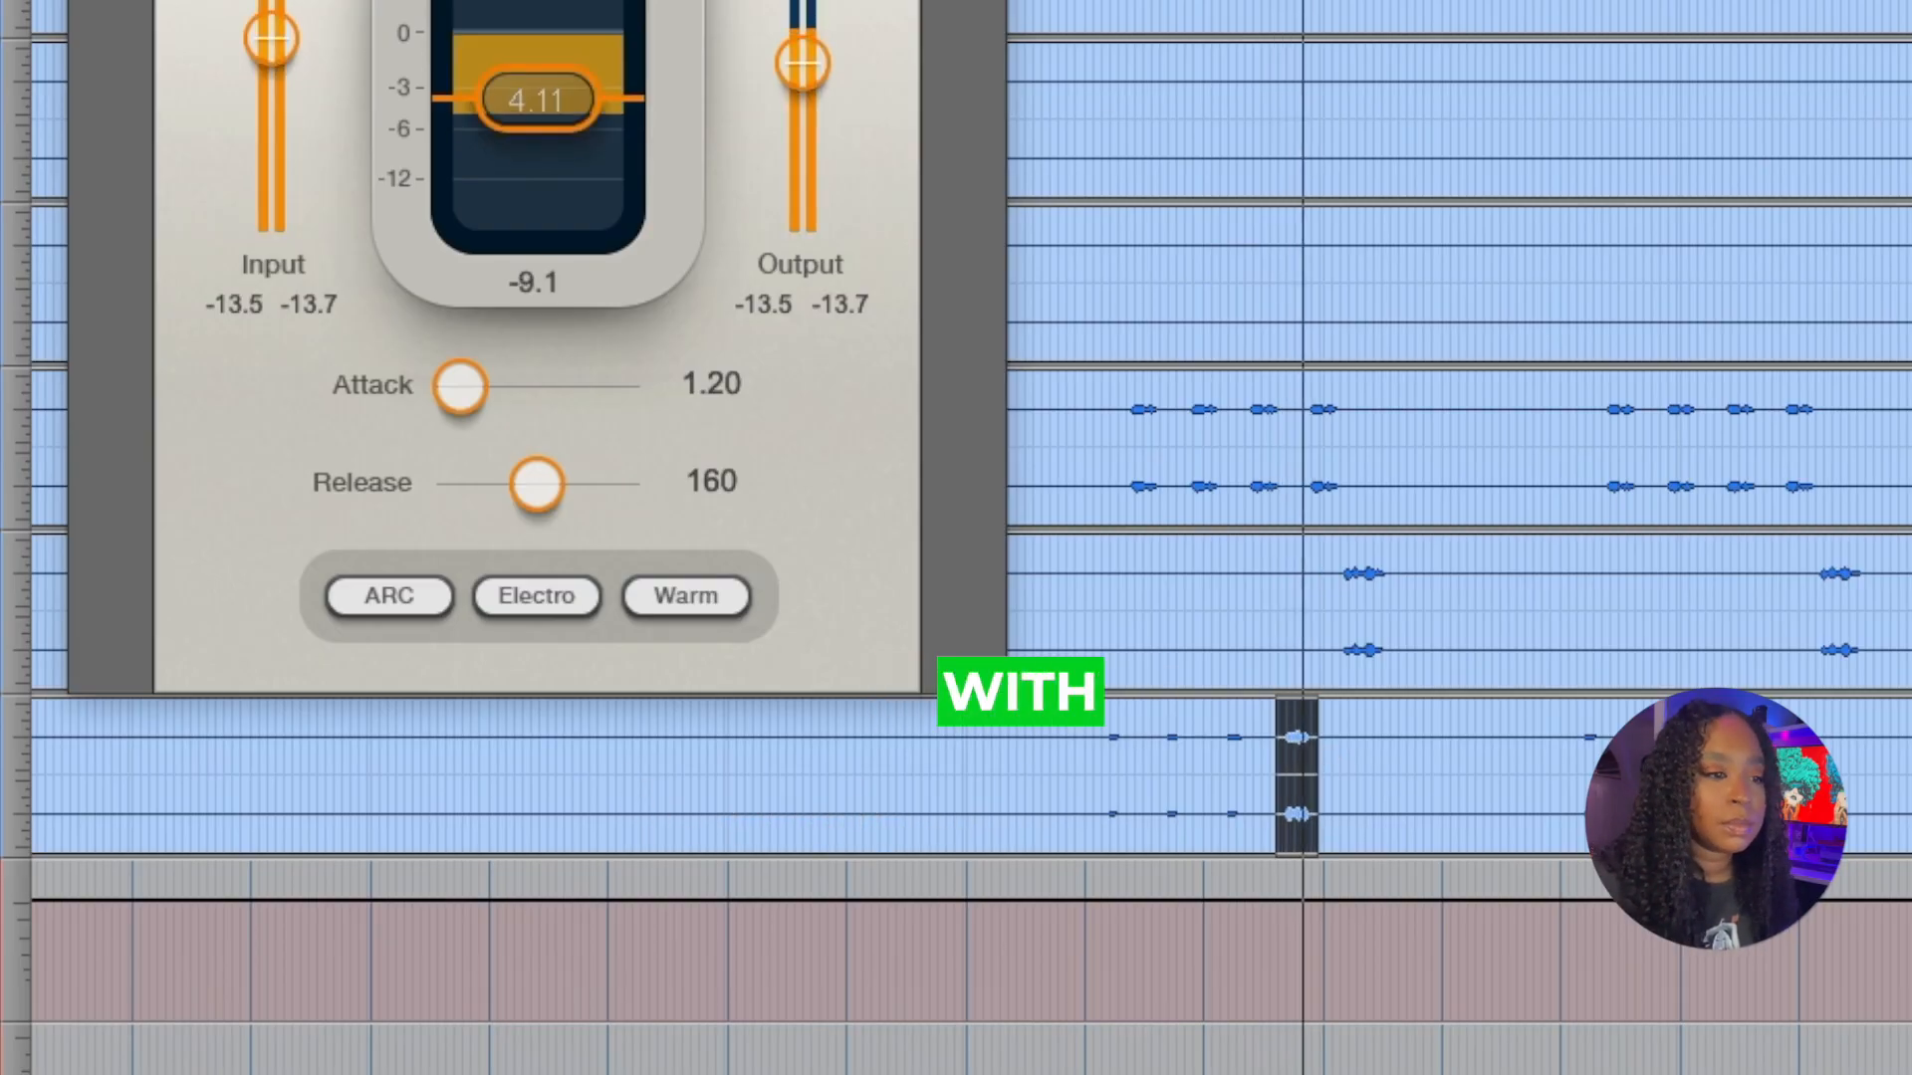
{"action": "key", "text": "space"}
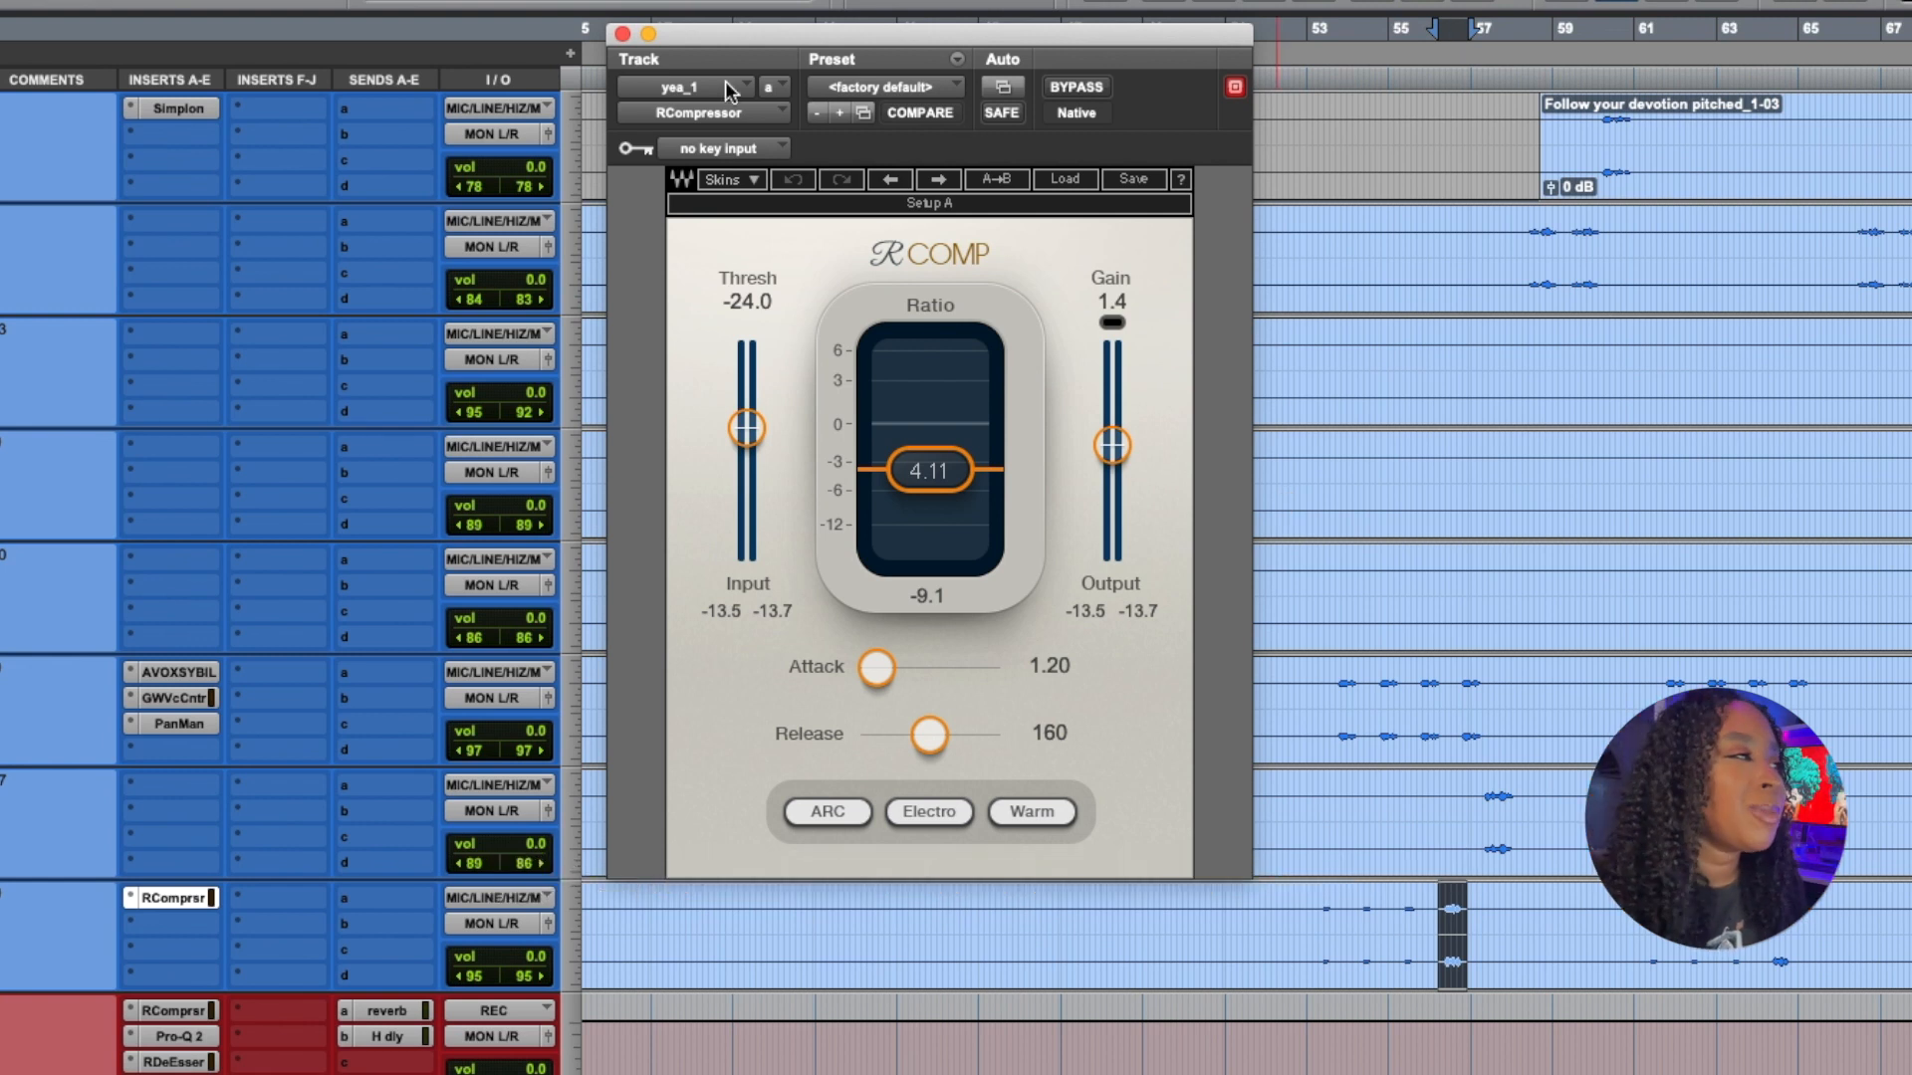
{"action": "left_click", "coordinate": [623, 34]}
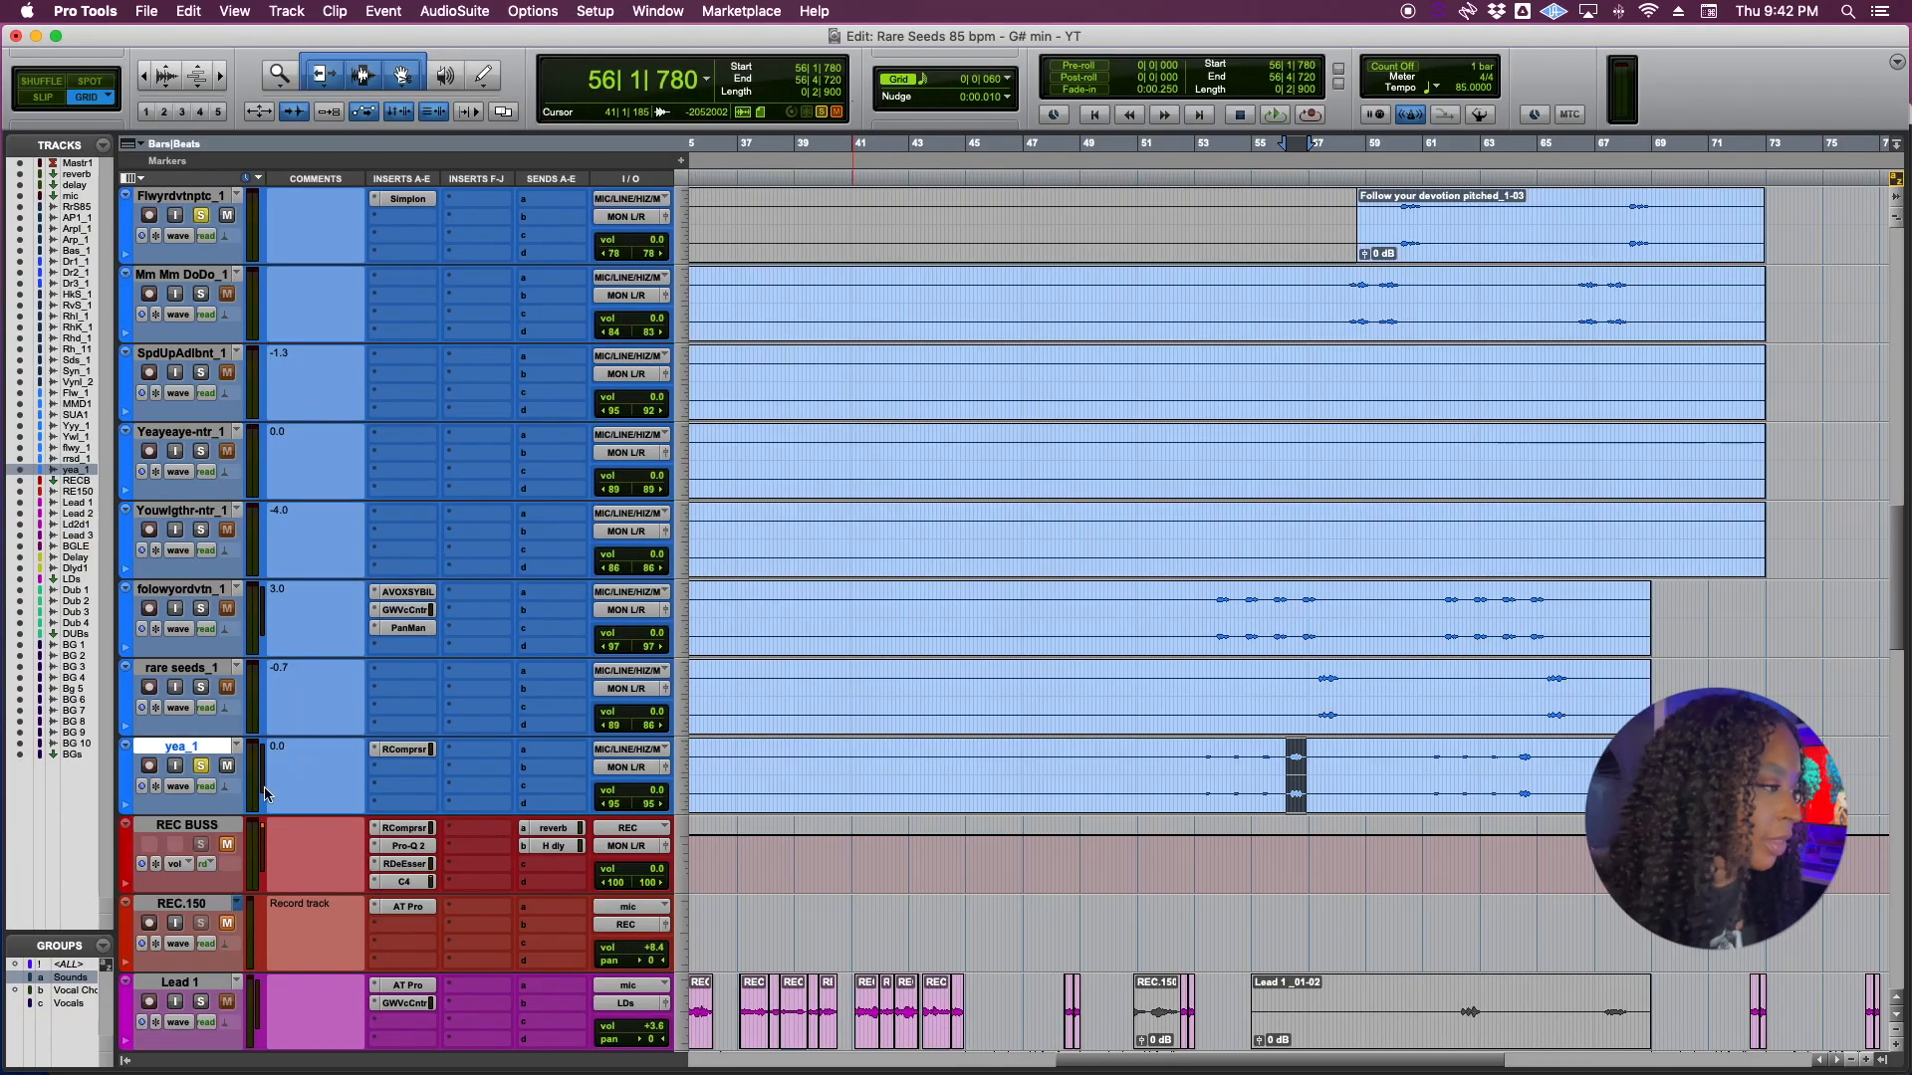
Unsolo the vocal chop tracks and review the arrangement around bars 53 to 61, from the drums down to the chops.
{"action": "scroll", "coordinate": [246, 783], "scroll_direction": "right", "scroll_amount": 1}
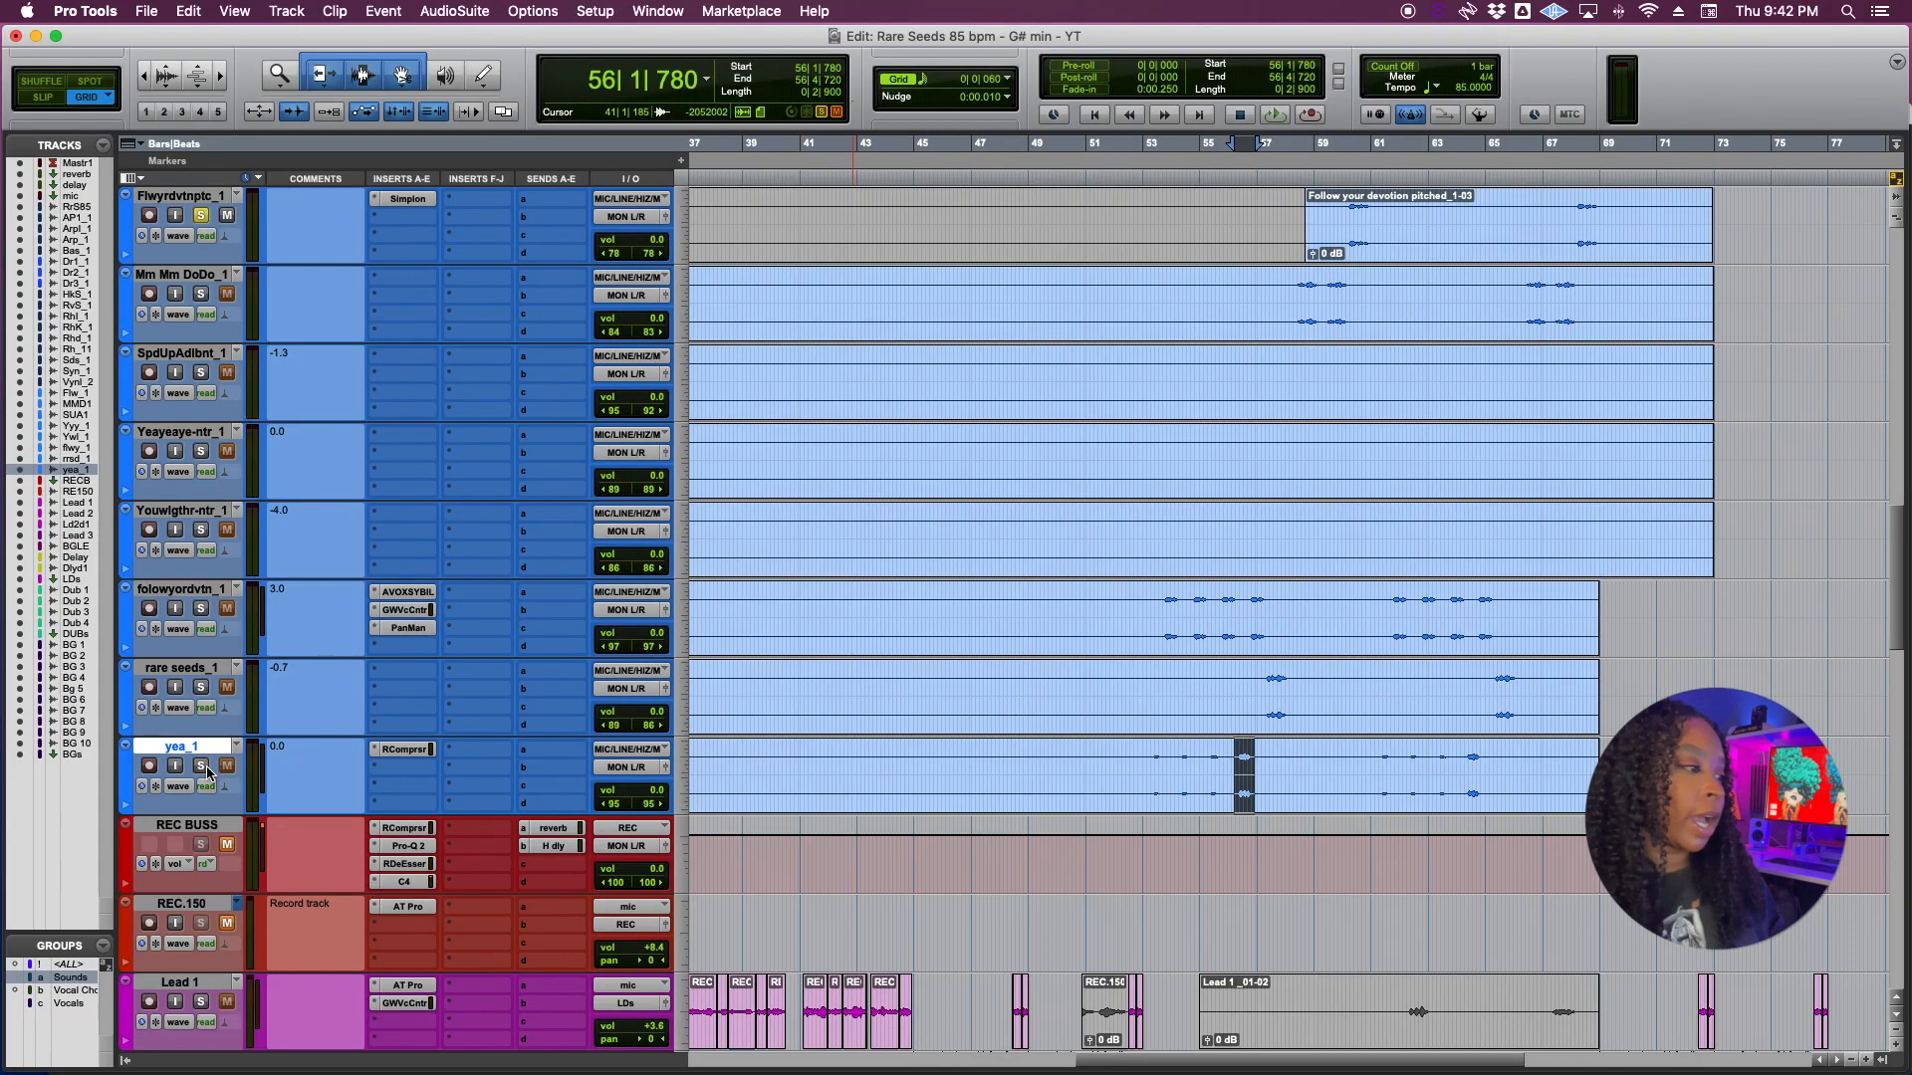
{"action": "scroll", "coordinate": [251, 747], "scroll_direction": "up", "scroll_amount": 7}
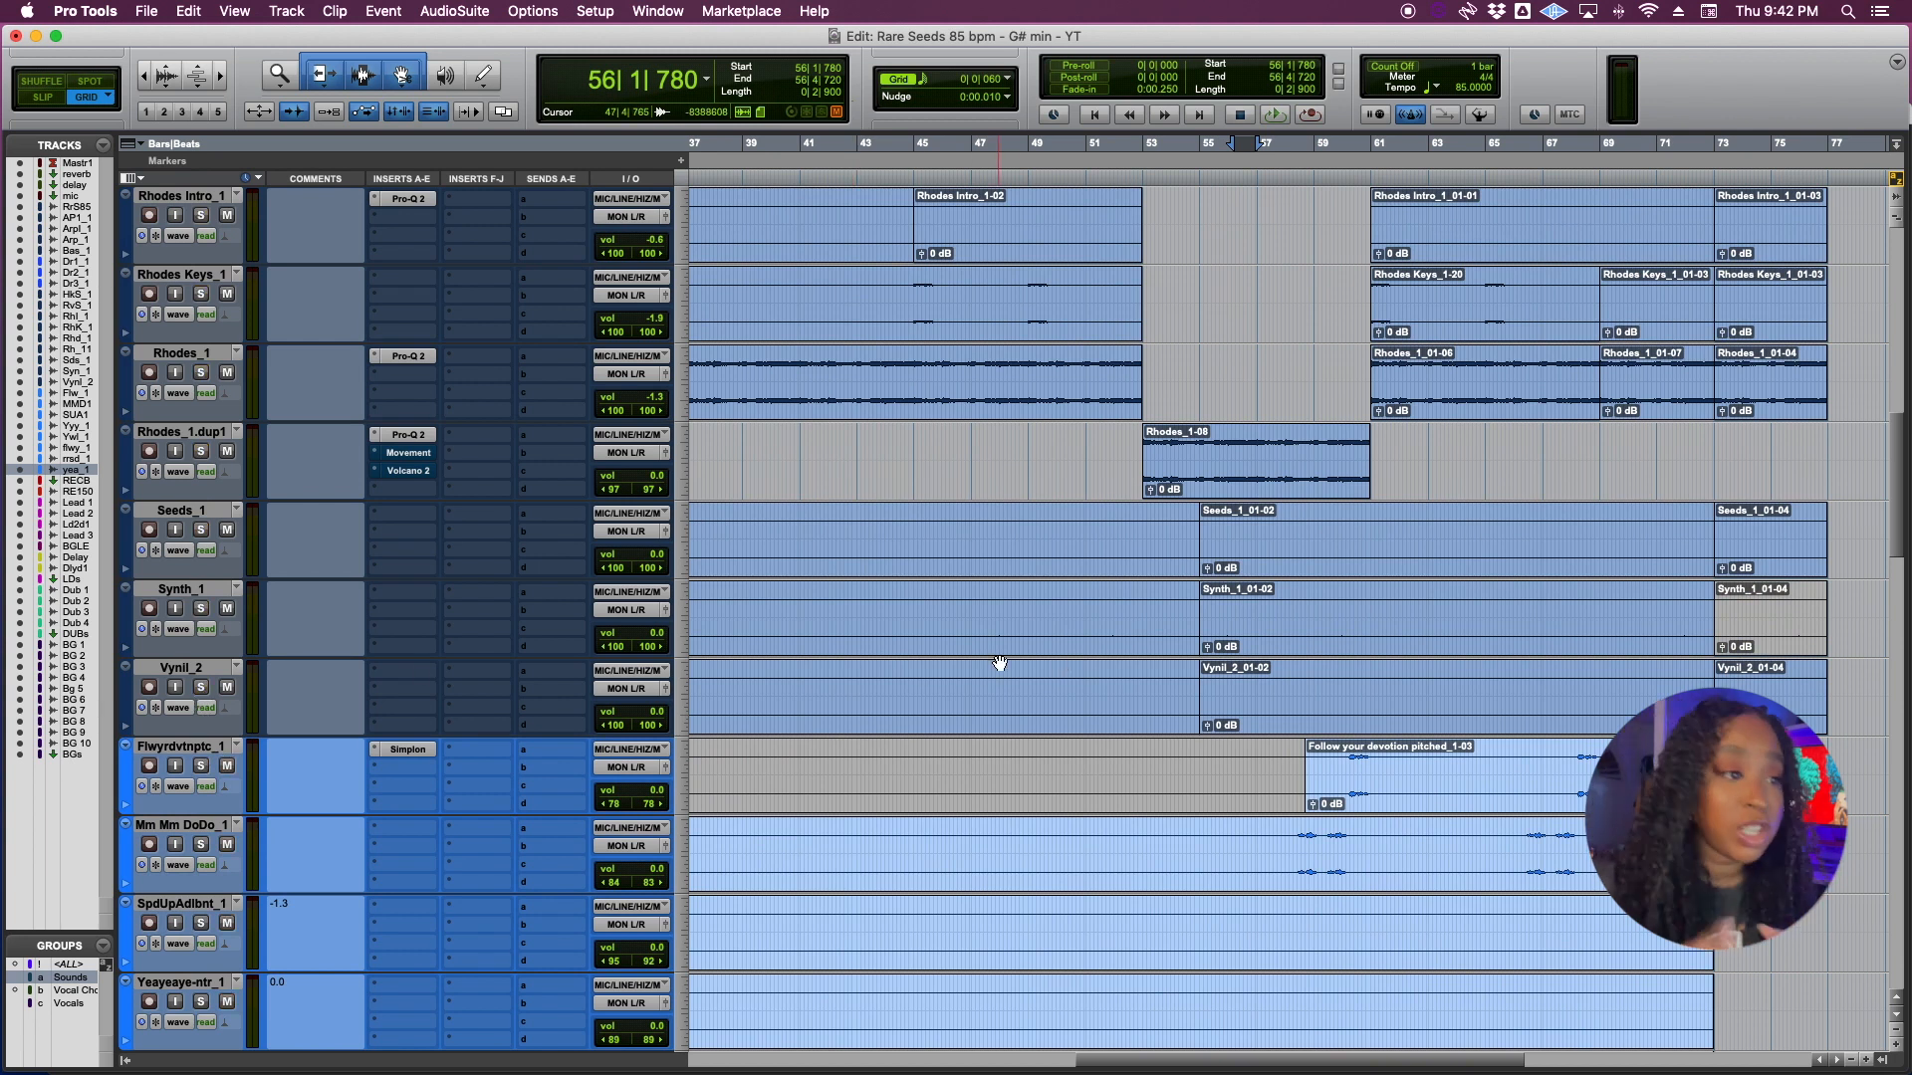
{"action": "scroll", "coordinate": [1000, 663], "scroll_direction": "up", "scroll_amount": 5}
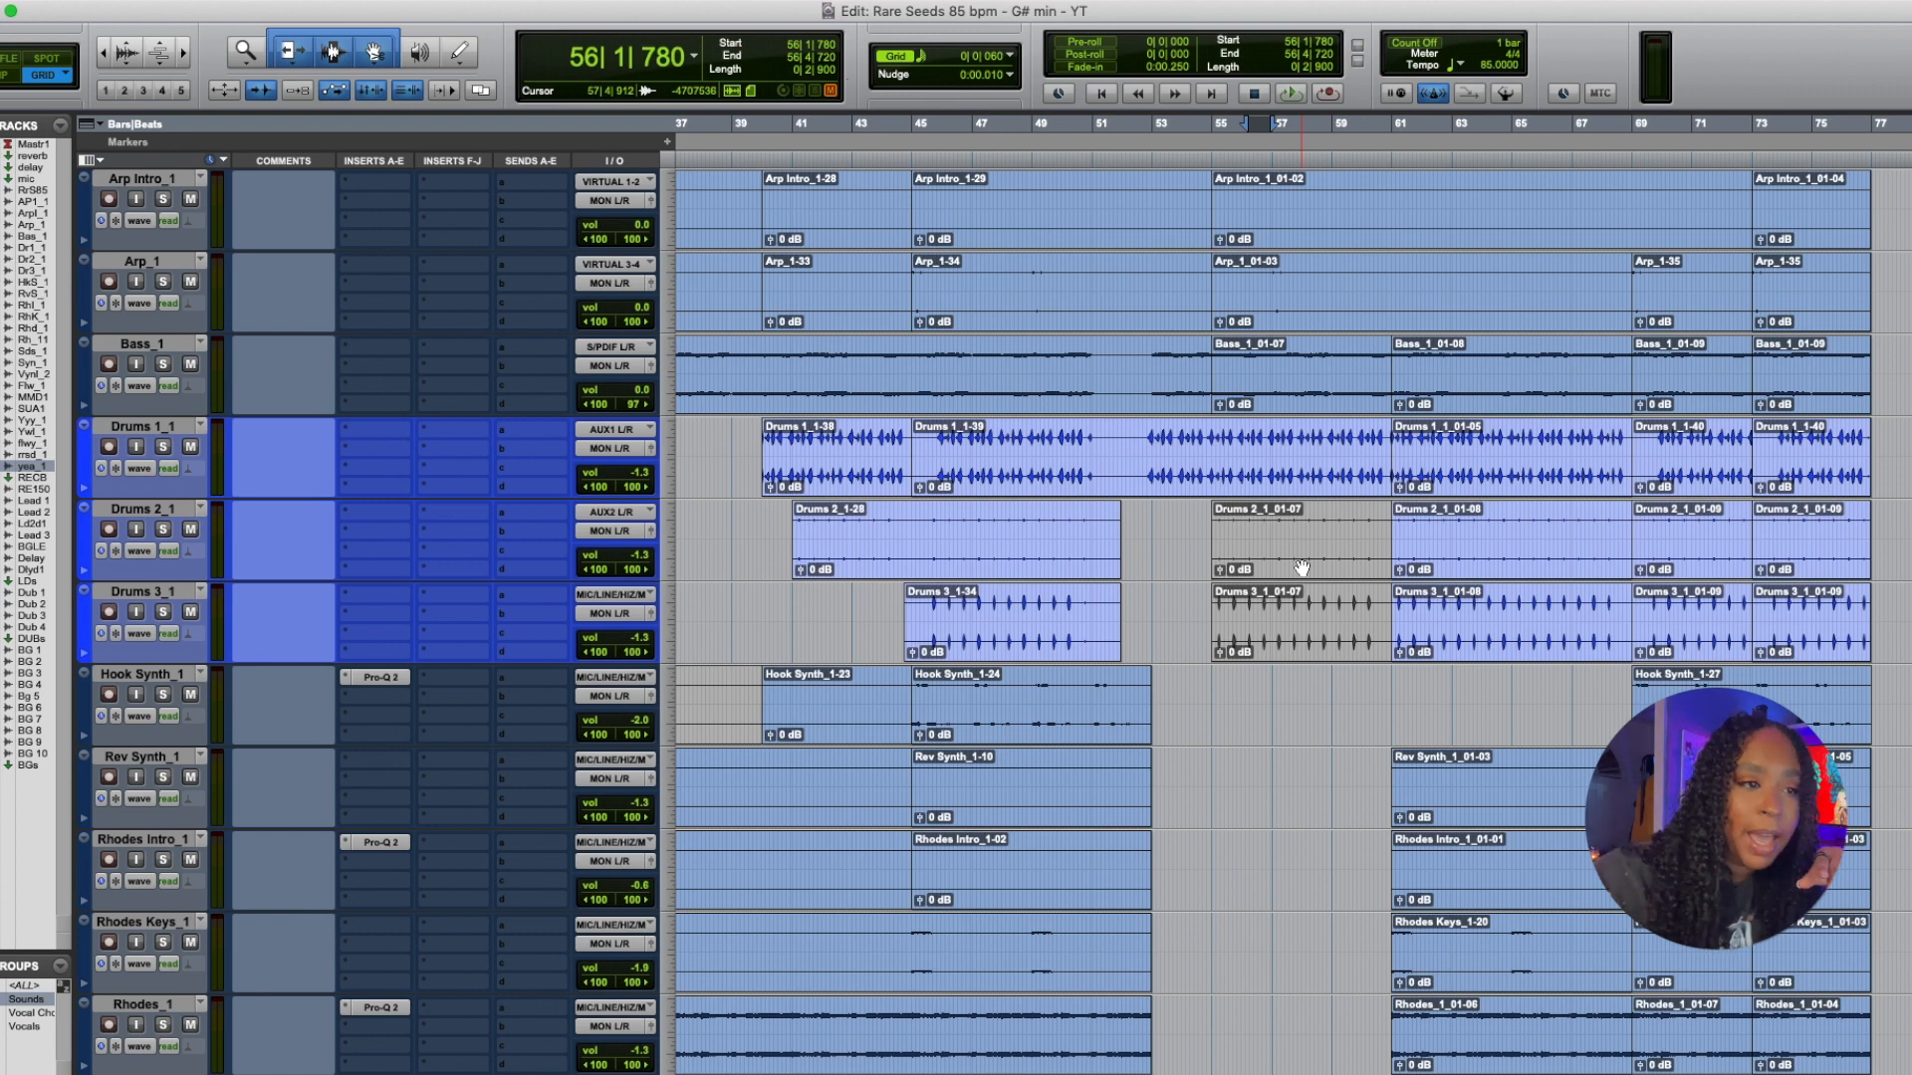
{"action": "scroll", "coordinate": [1301, 567], "scroll_direction": "down", "scroll_amount": 5}
{"action": "scroll", "coordinate": [1302, 568], "scroll_direction": "down", "scroll_amount": 1}
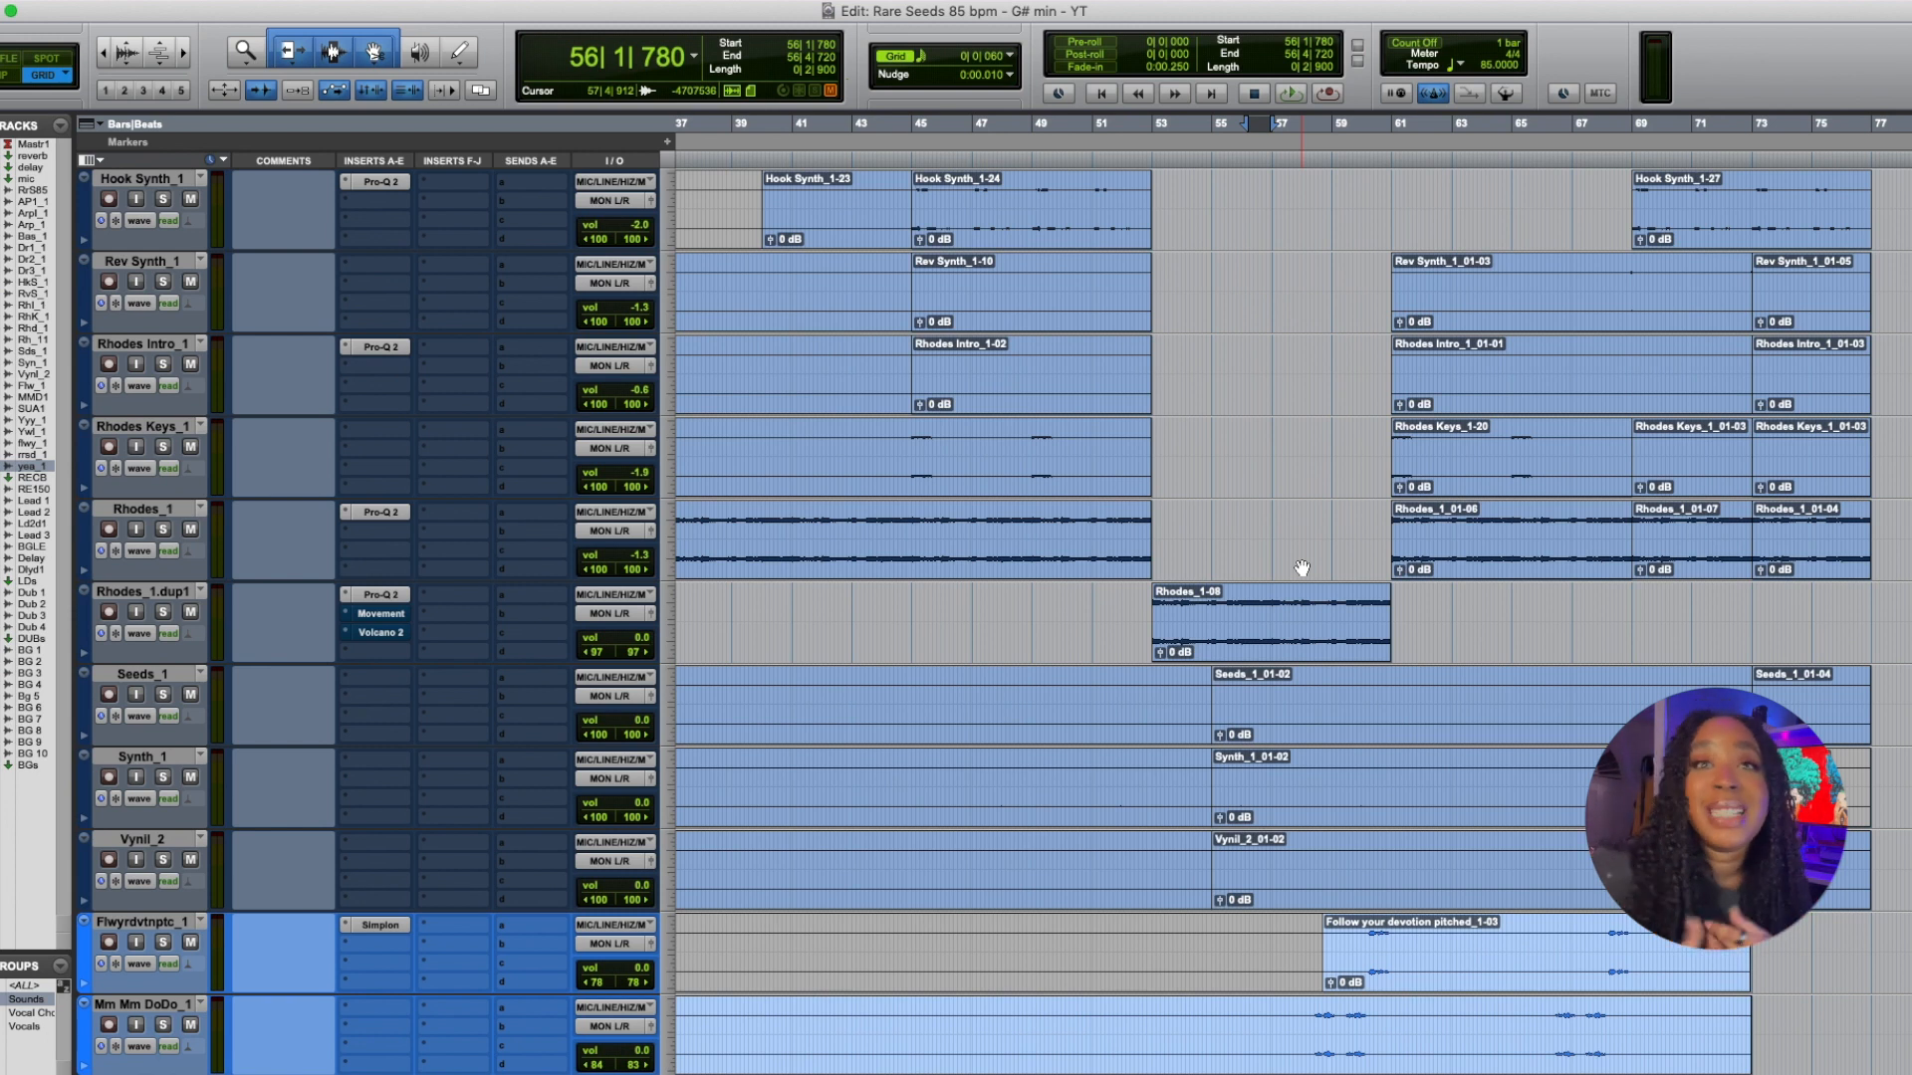
{"action": "scroll", "coordinate": [1301, 568], "scroll_direction": "down", "scroll_amount": 9}
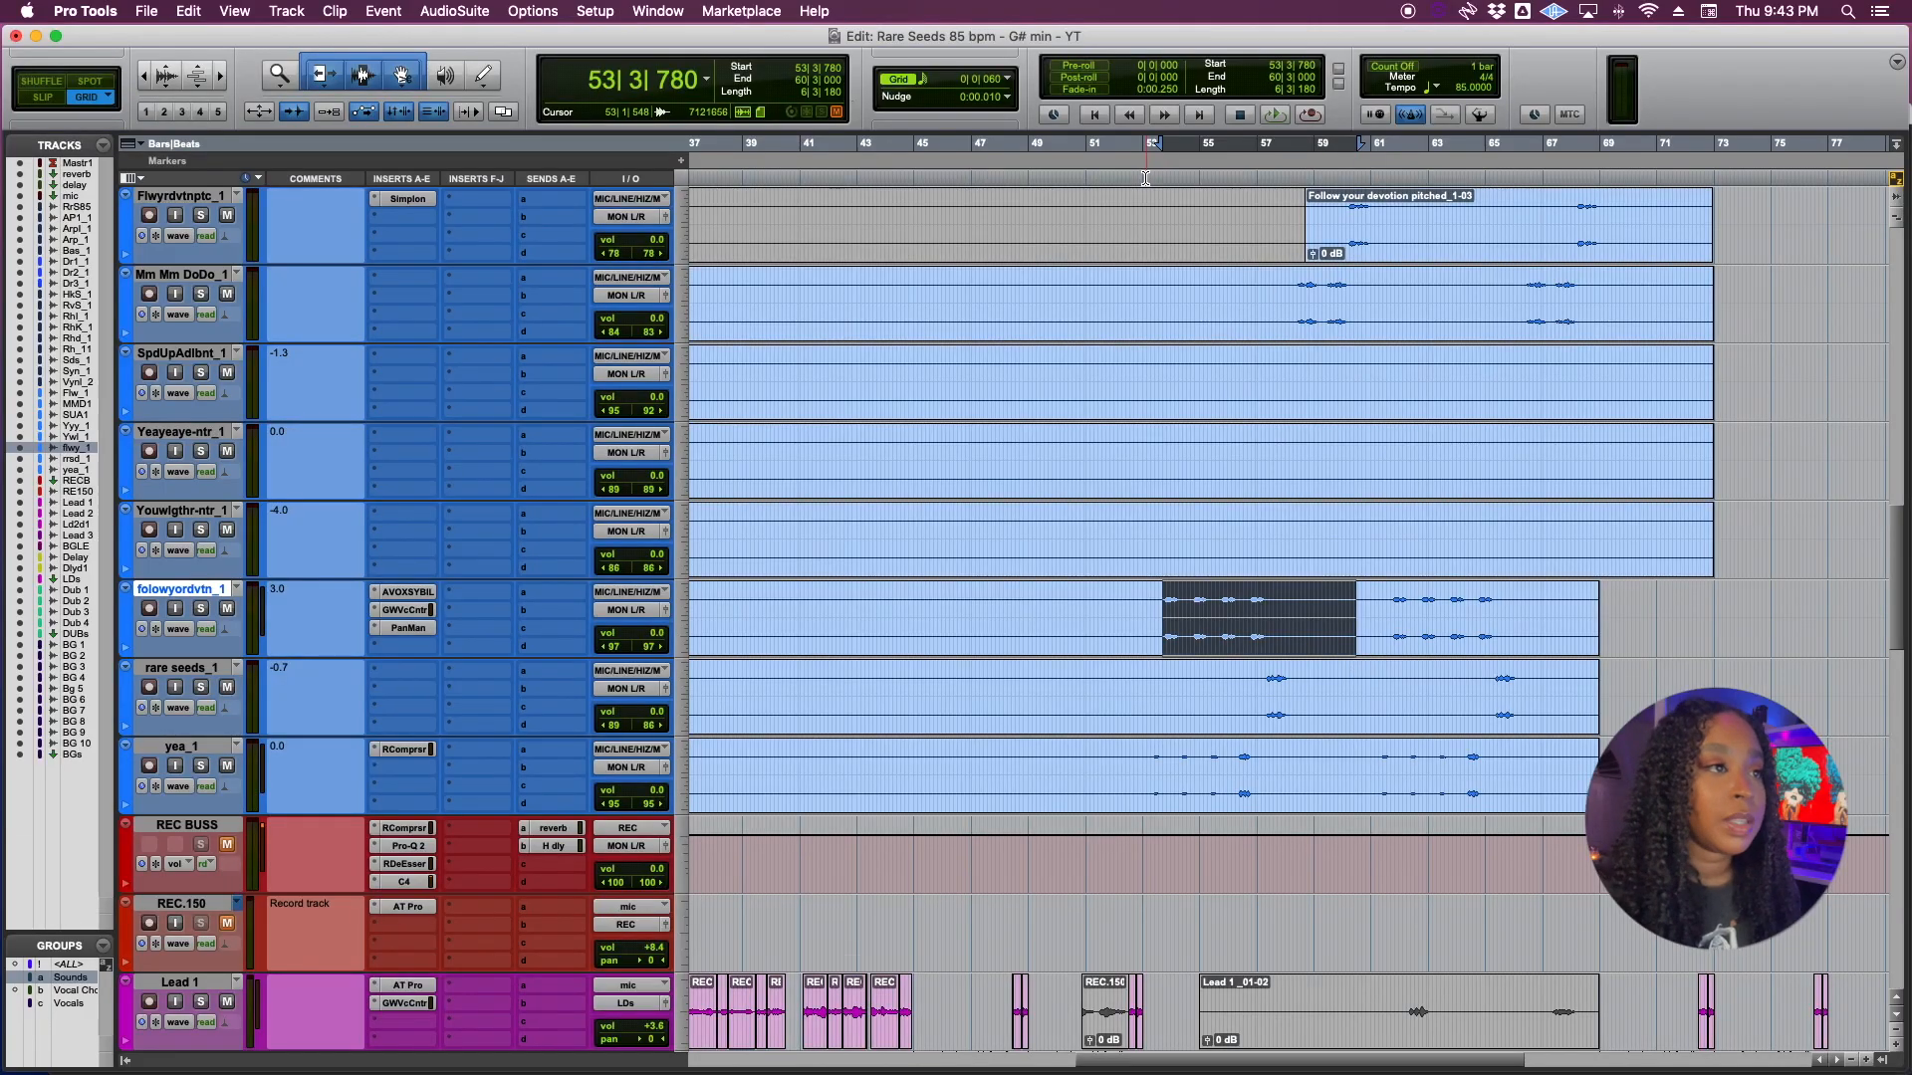
Separate the vocal chop clips at about bars 53 and 61, and play that section of the arrangement.
{"action": "left_click_drag", "start_coordinate": [1145, 178], "coordinate": [1372, 253]}
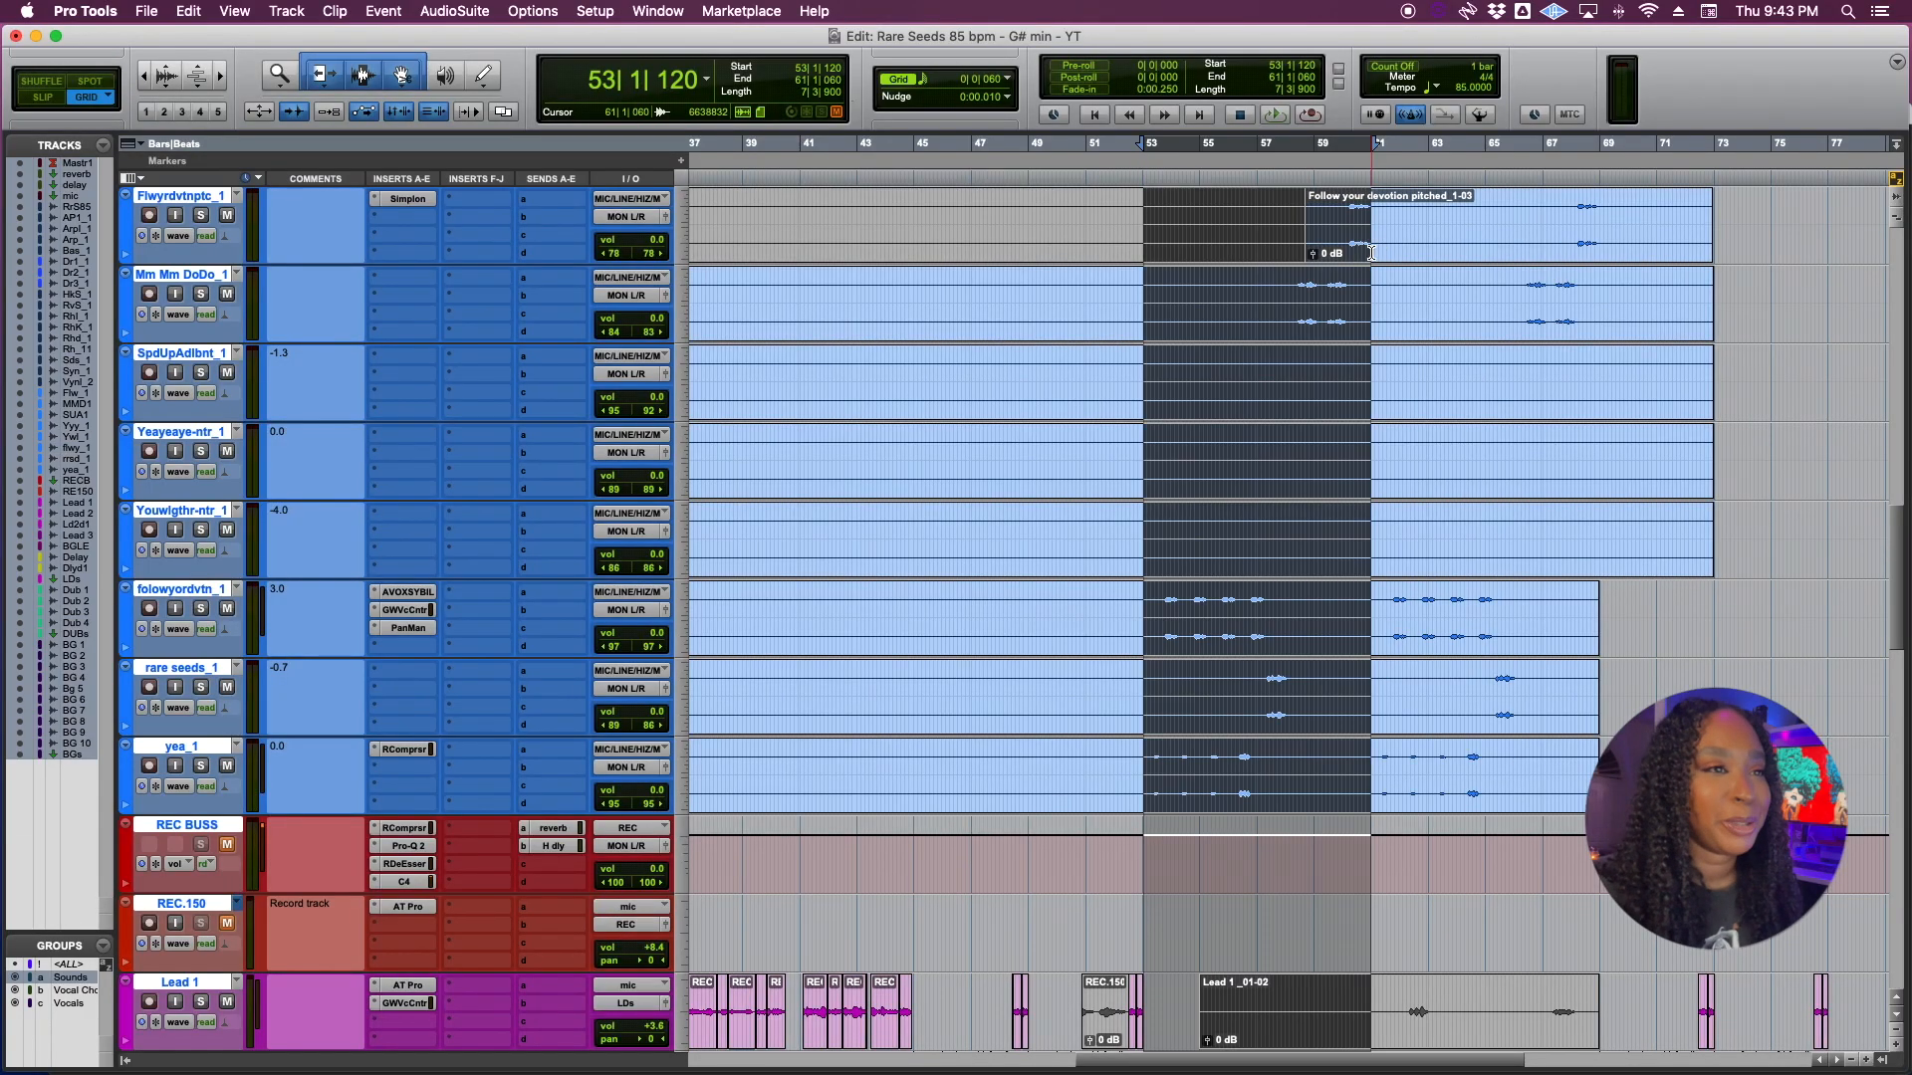
{"action": "key", "text": "super+e"}
{"action": "key", "text": "space"}
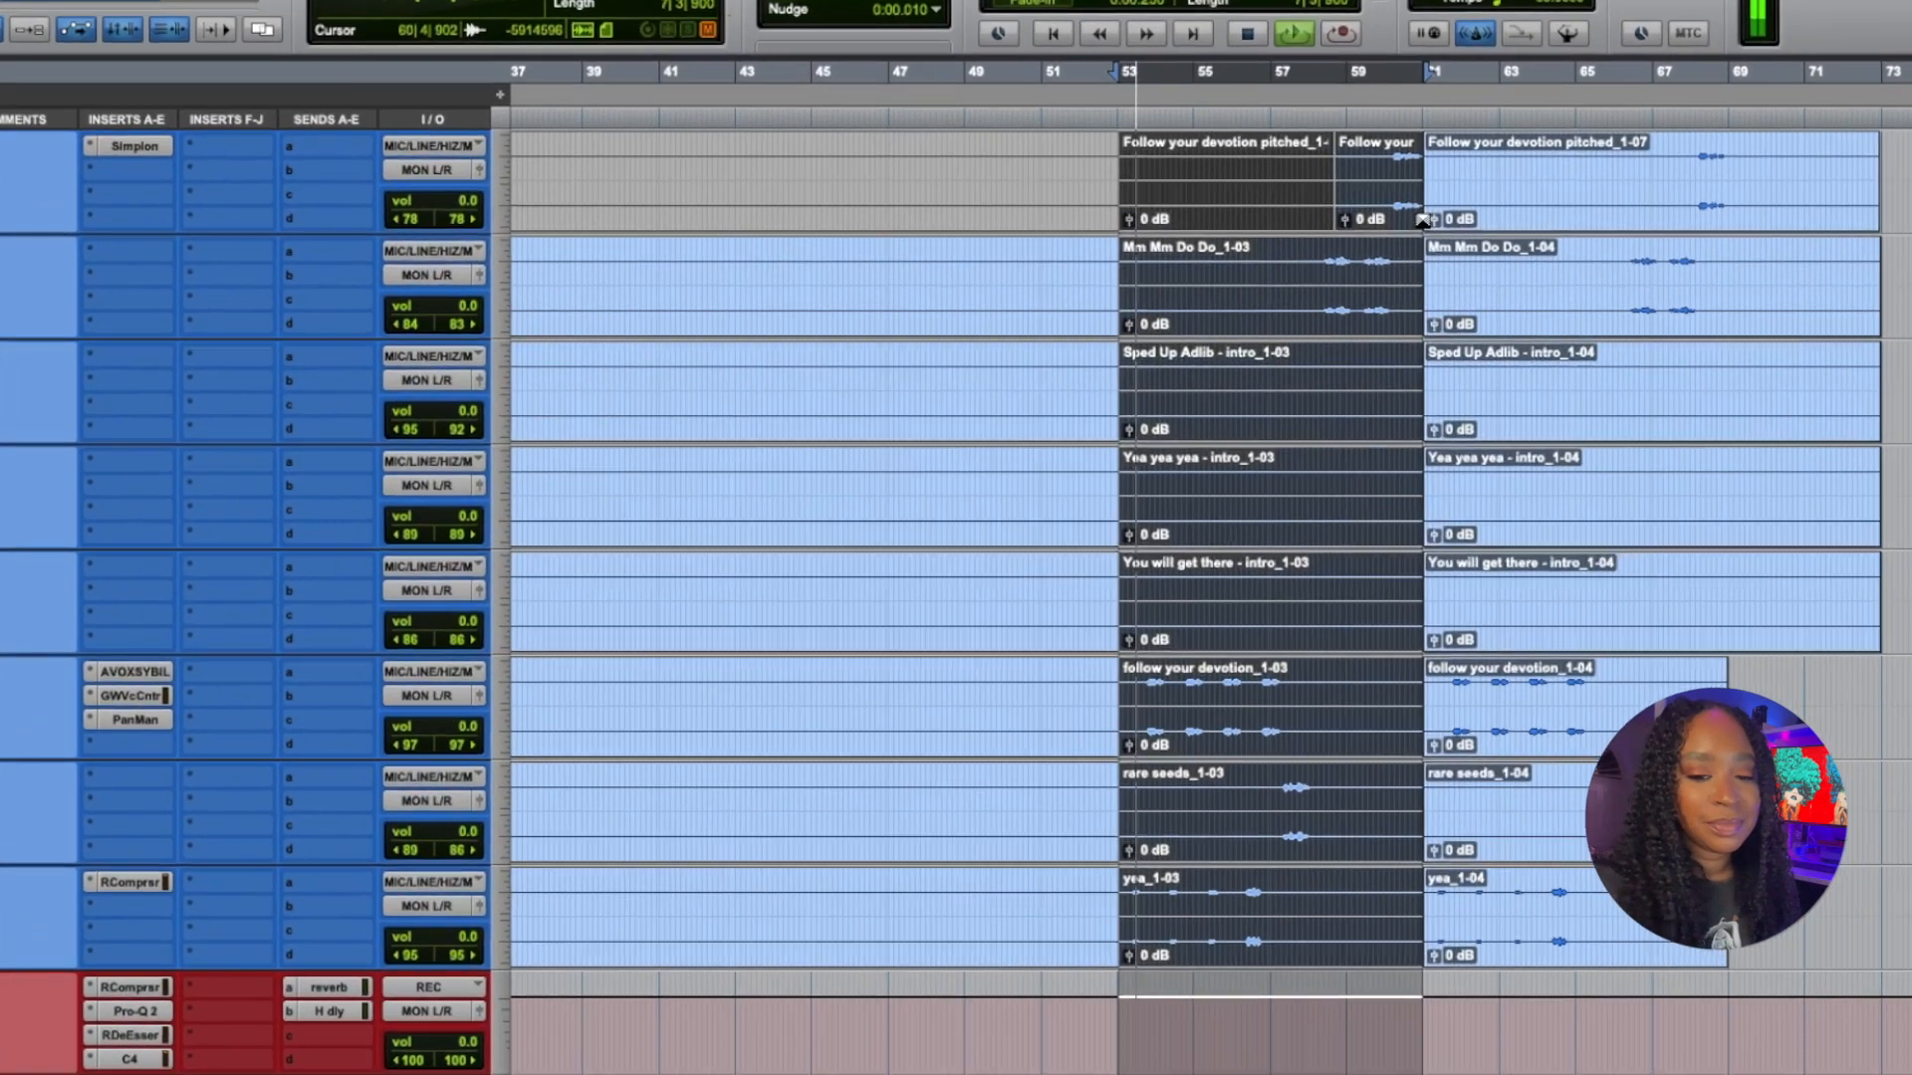